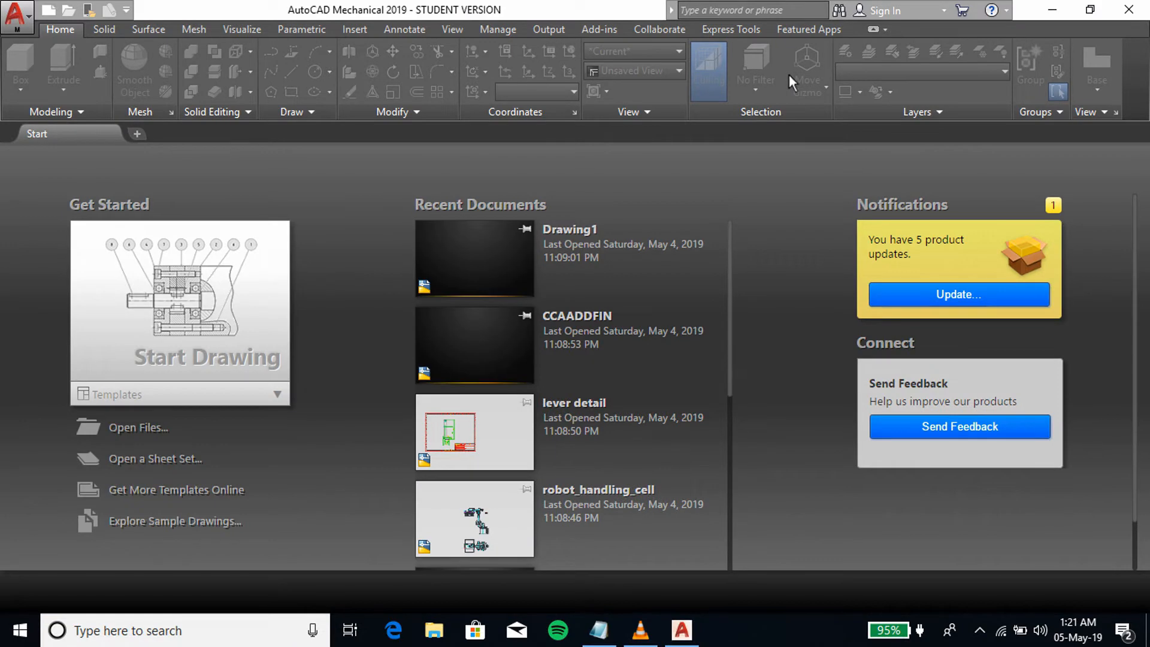
Step: Create a new drawing with no template, using metric units
{"action": "left_click", "coordinate": [17, 17]}
{"action": "mouse_move", "coordinate": [100, 111]}
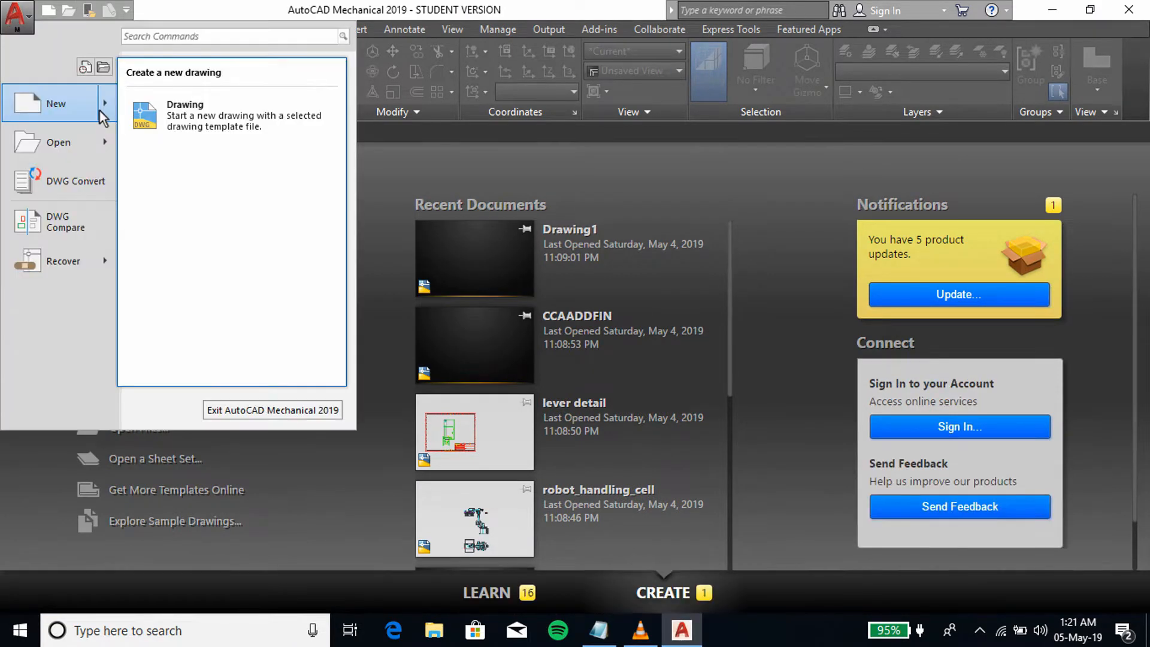
{"action": "left_click", "coordinate": [203, 100]}
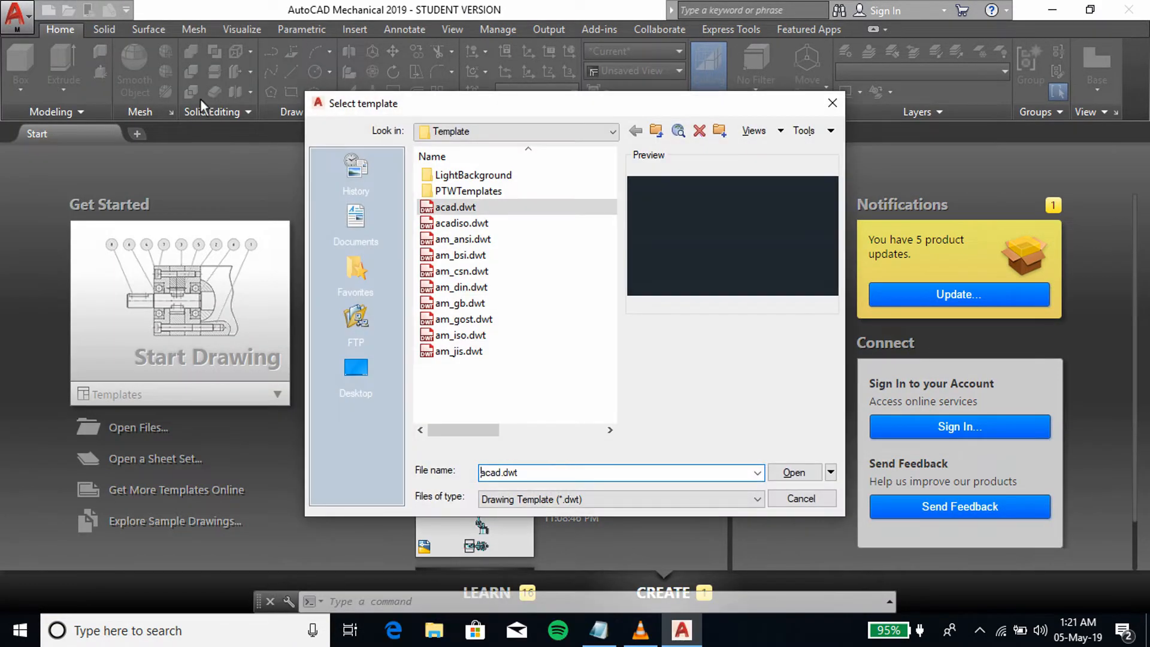
{"action": "left_click", "coordinate": [831, 474]}
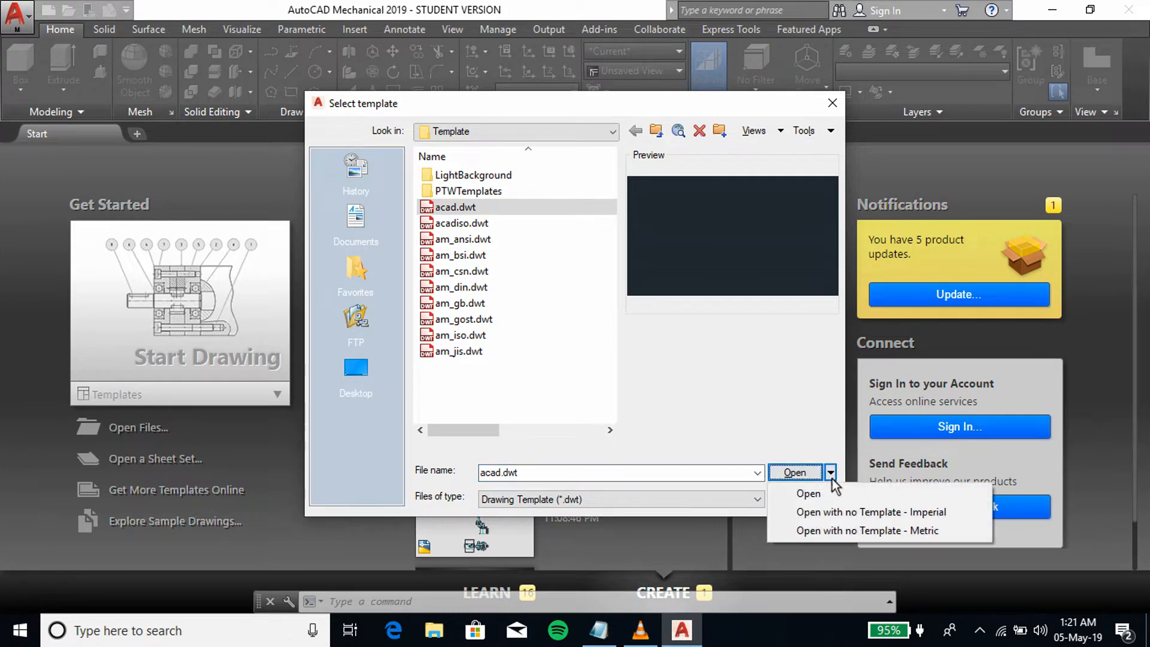
{"action": "left_click", "coordinate": [832, 529]}
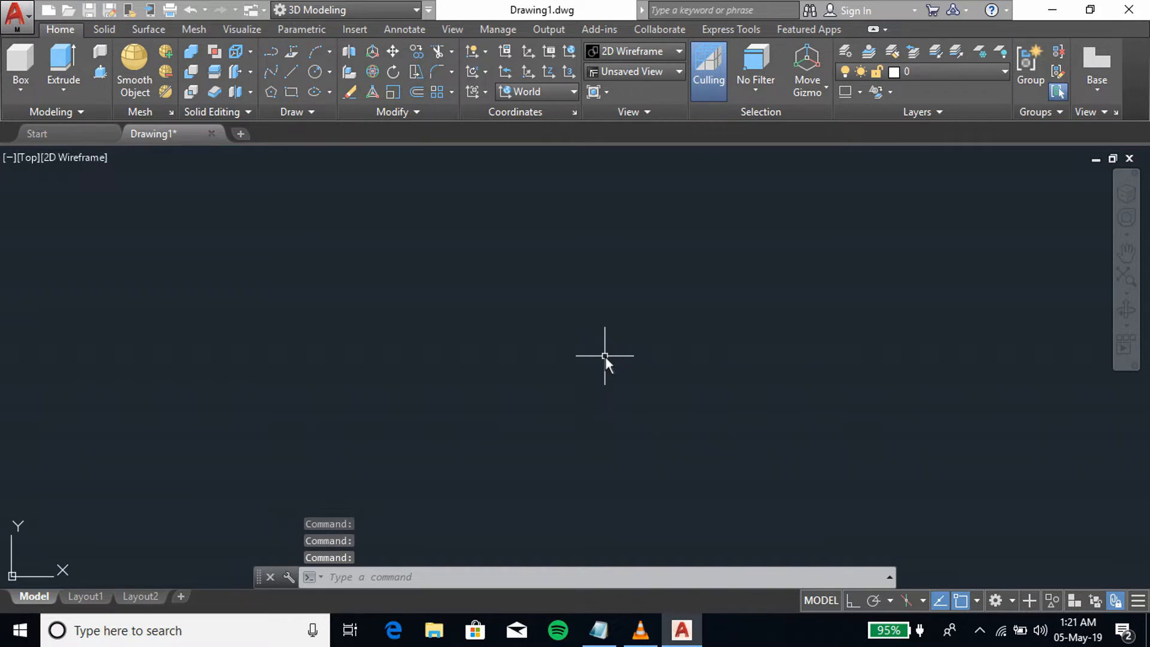
Step: Turn on the drawing grid with the GRID command
{"action": "type", "text": "grid"}
{"action": "key", "text": "Return"}
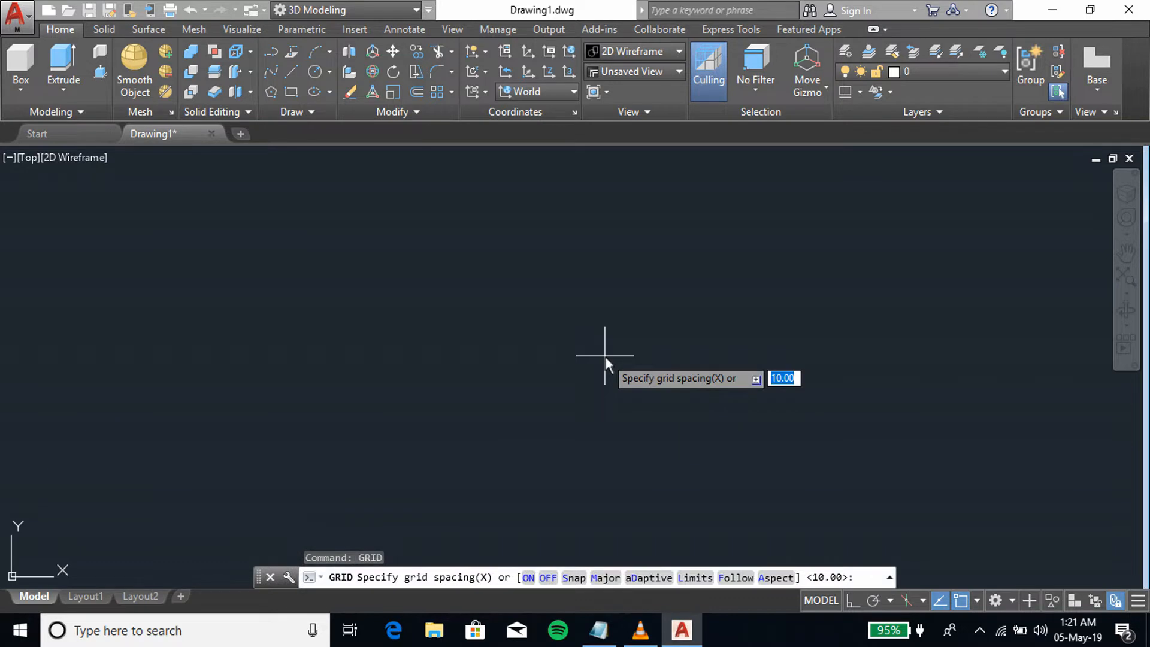
{"action": "left_click", "coordinate": [528, 577]}
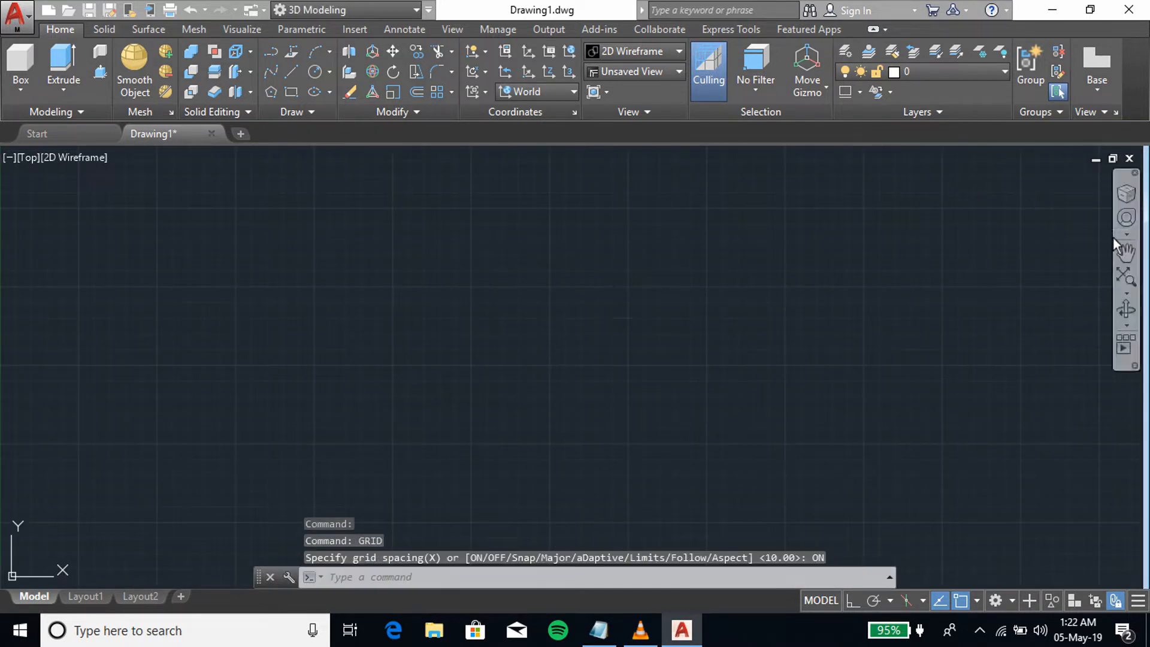
Step: Display the ViewCube and switch the model to the SE Isometric view
{"action": "left_click", "coordinate": [1127, 195]}
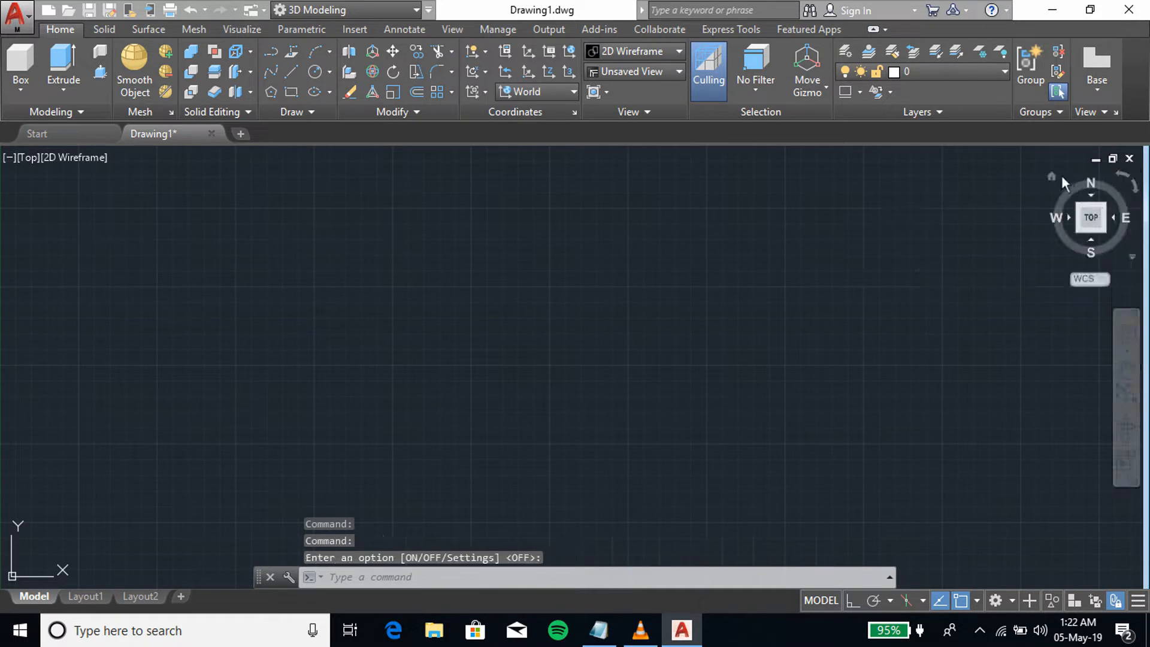
{"action": "left_click", "coordinate": [1052, 176]}
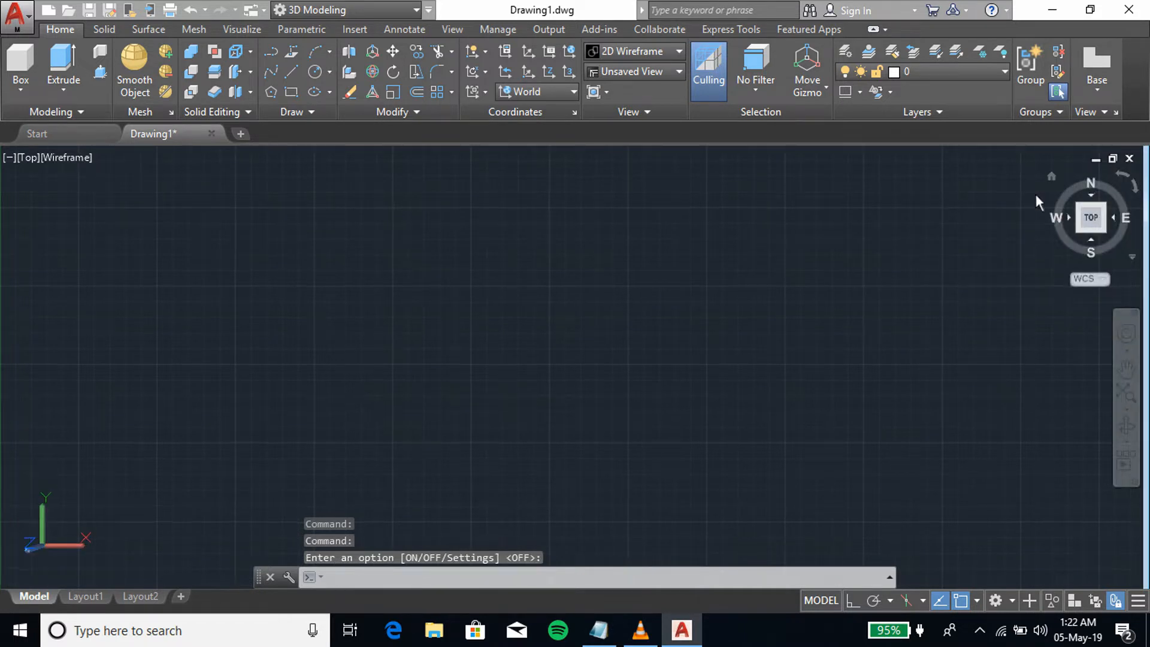
{"action": "left_click", "coordinate": [631, 70]}
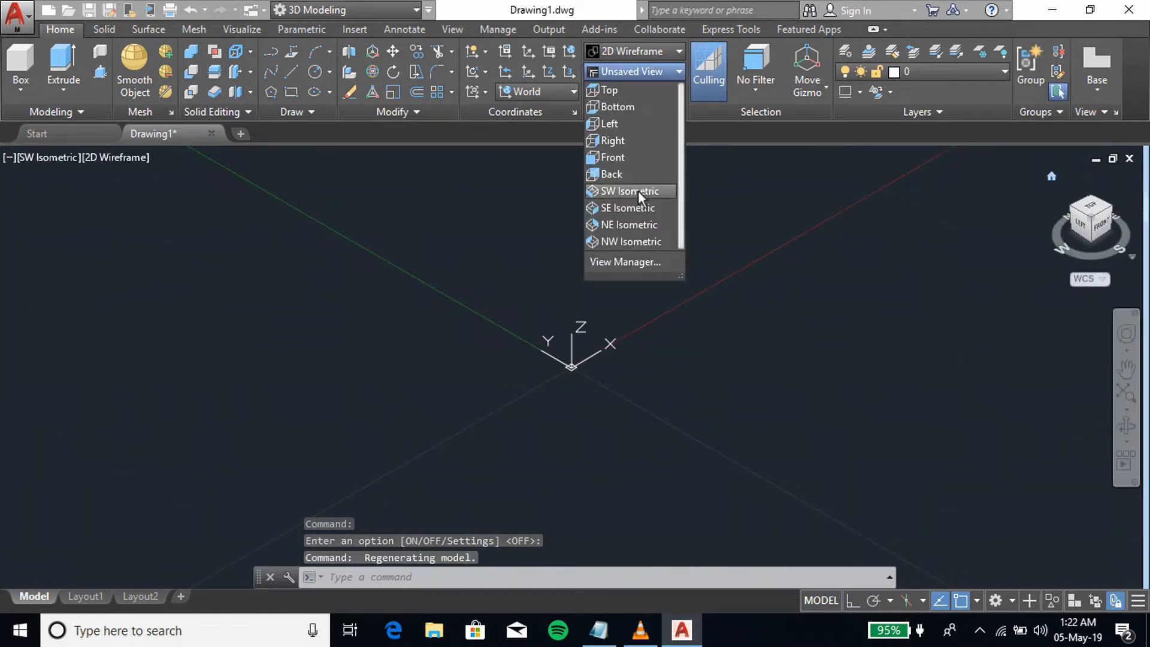
{"action": "left_click", "coordinate": [638, 206]}
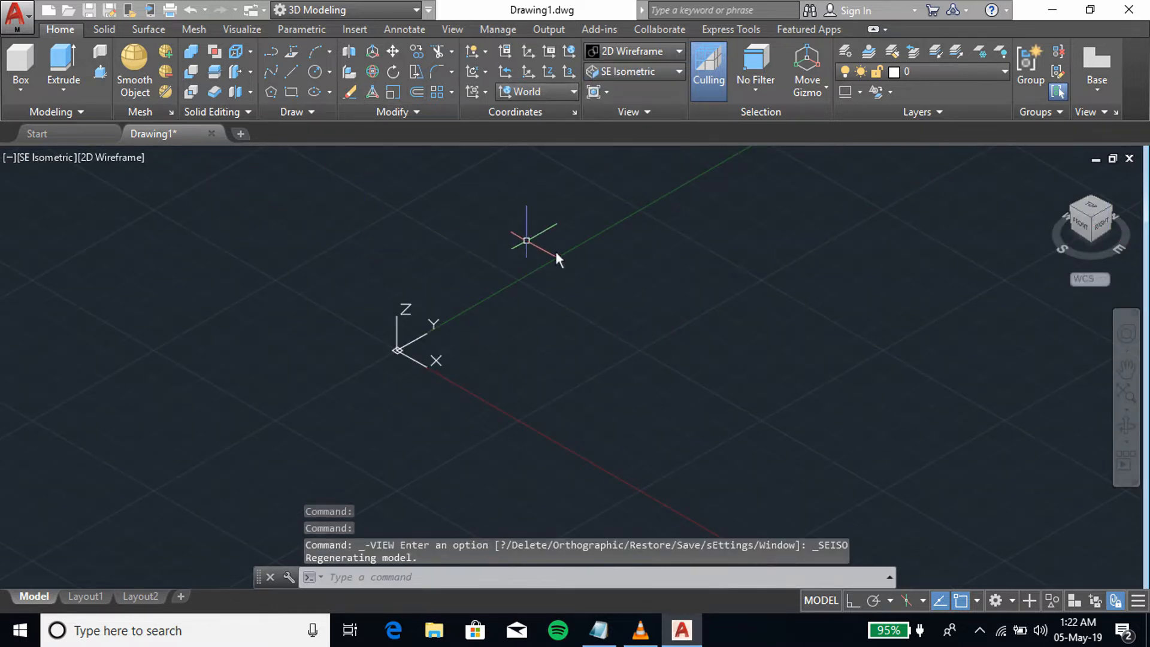
Step: Draw a 500 mm line parallel to the Y axis with Ortho on, starting from a free point beyond the origin
{"action": "scroll", "coordinate": [587, 267], "scroll_direction": "down", "scroll_amount": 2}
{"action": "scroll", "coordinate": [699, 278], "scroll_direction": "up", "scroll_amount": 1}
{"action": "scroll", "coordinate": [509, 323], "scroll_direction": "up", "scroll_amount": 2}
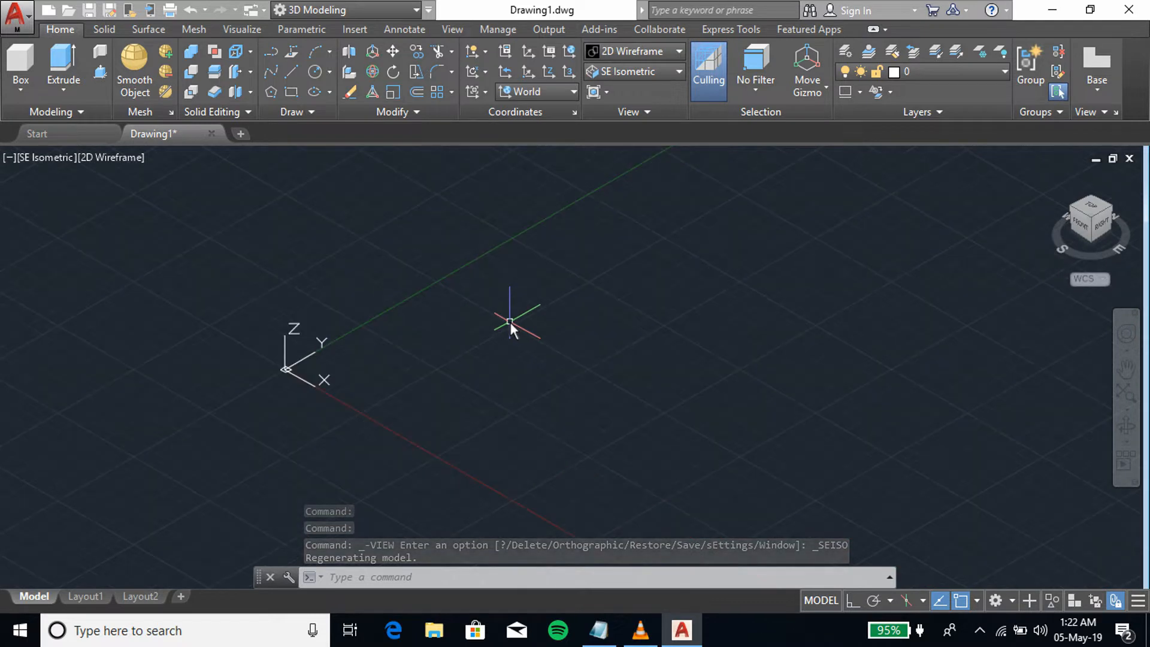
{"action": "scroll", "coordinate": [510, 322], "scroll_direction": "up", "scroll_amount": 2}
{"action": "middle_click_drag", "start_coordinate": [465, 350], "coordinate": [559, 279]}
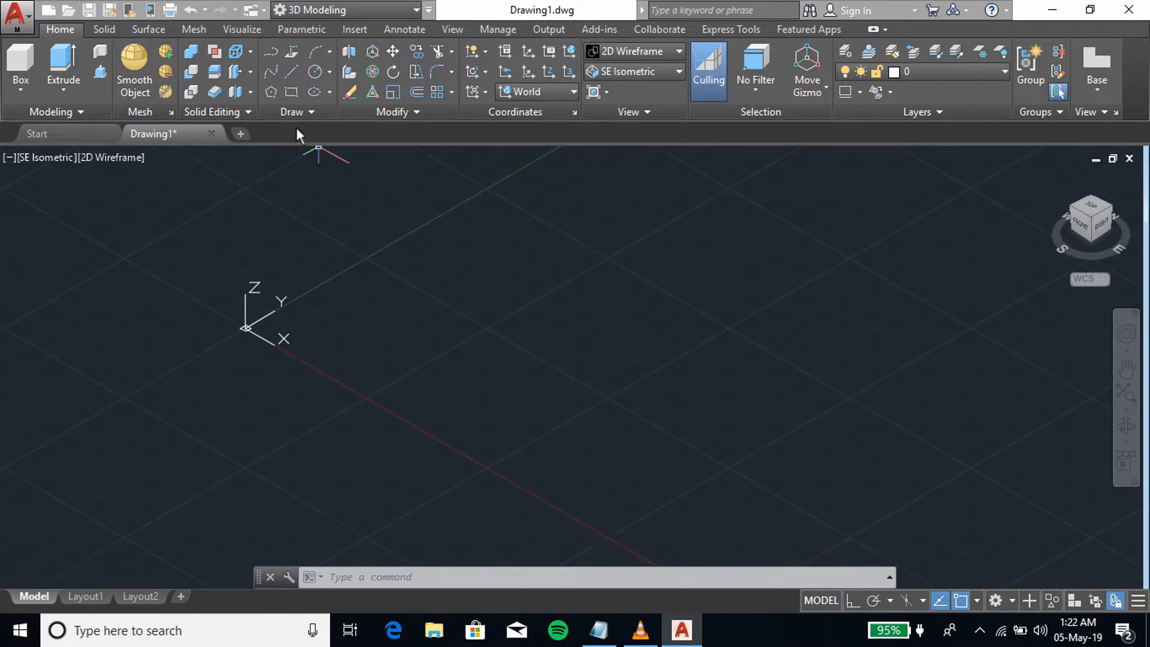
{"action": "left_click", "coordinate": [293, 71]}
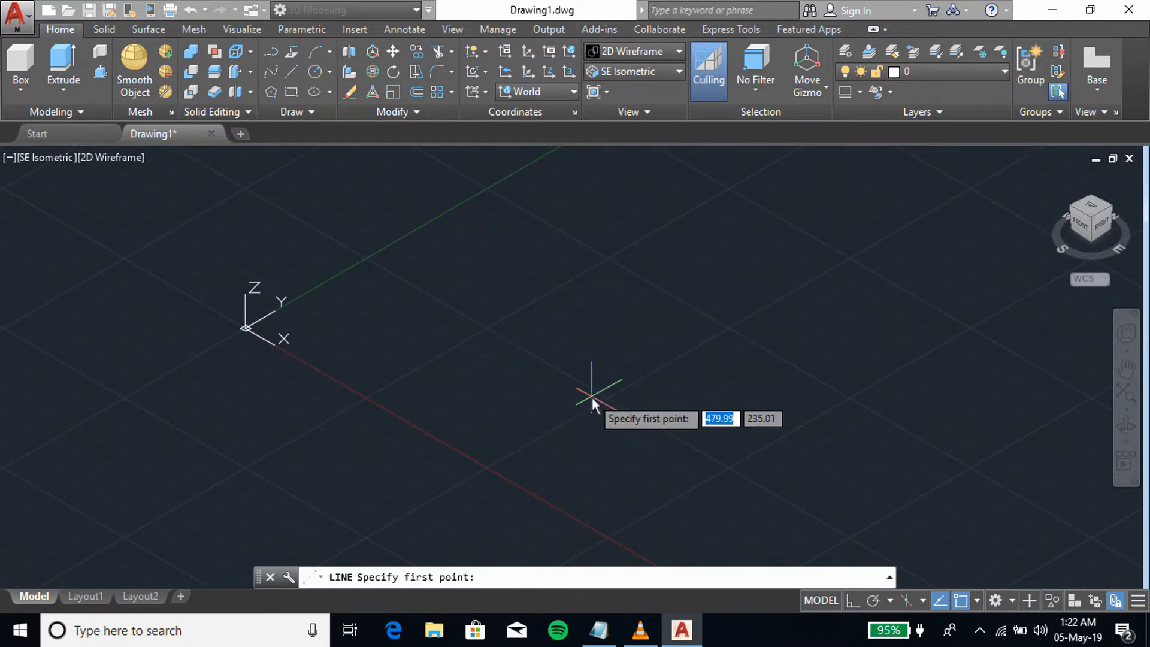
{"action": "left_click", "coordinate": [608, 398]}
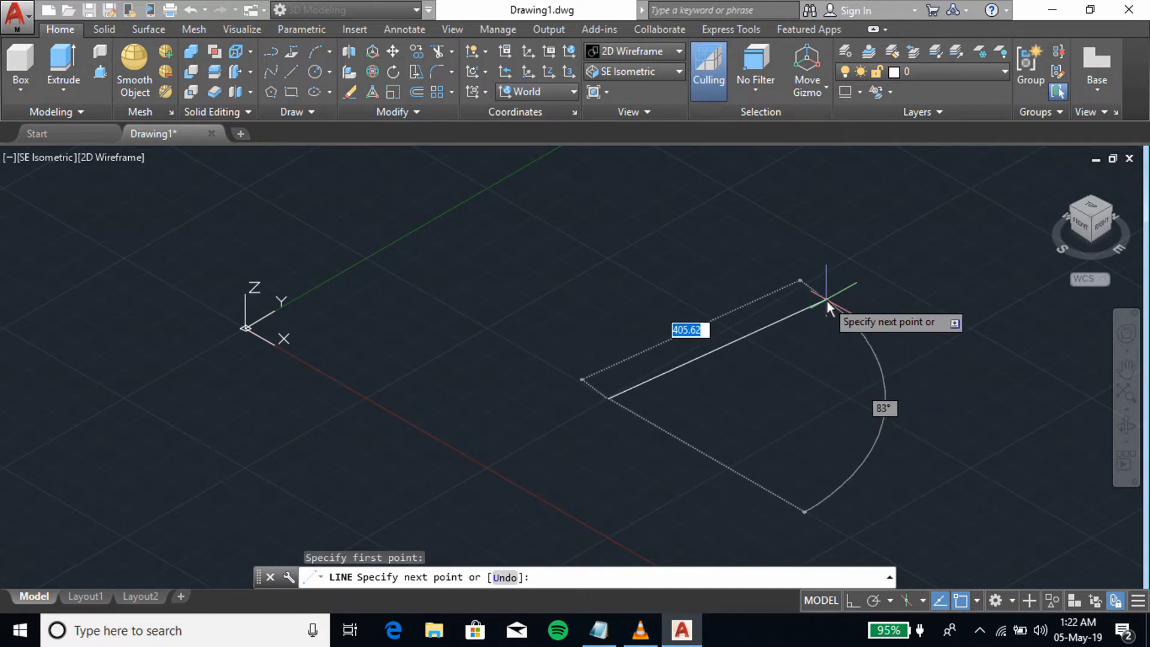
{"action": "key", "text": "F8"}
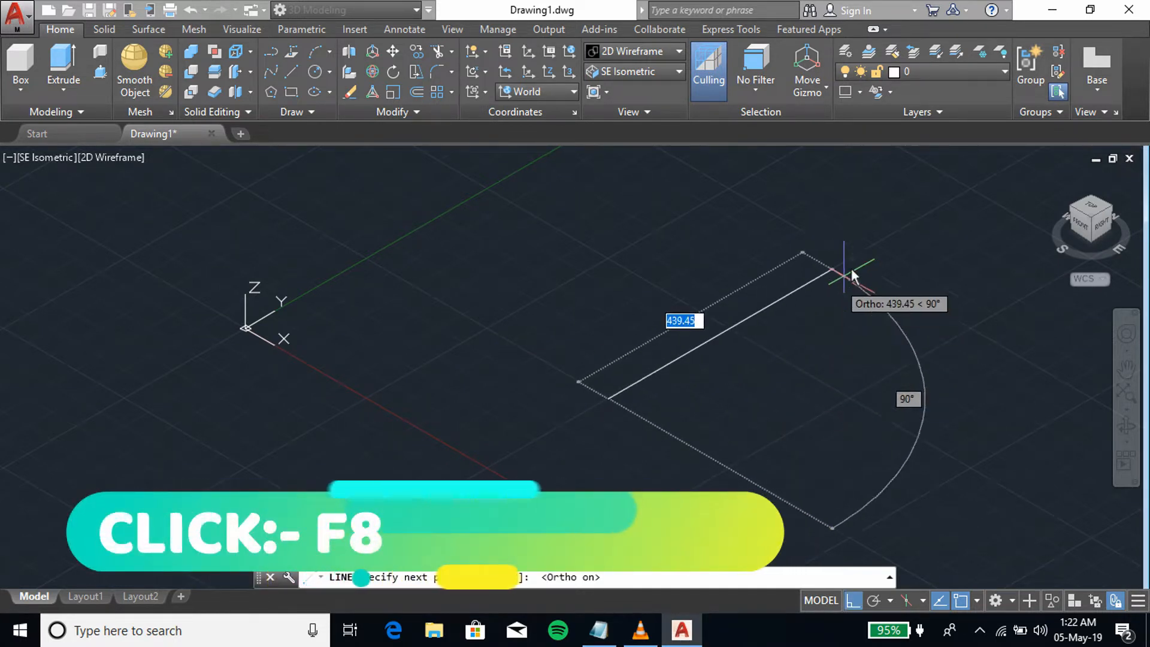
{"action": "type", "text": "500"}
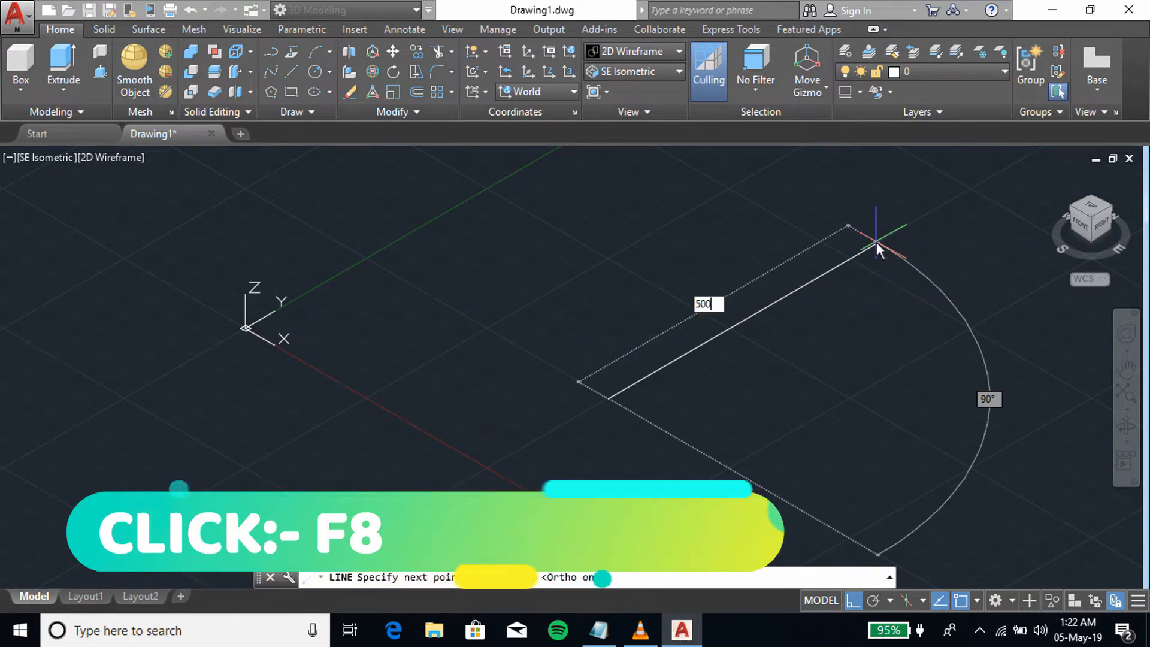
{"action": "key", "text": "Return"}
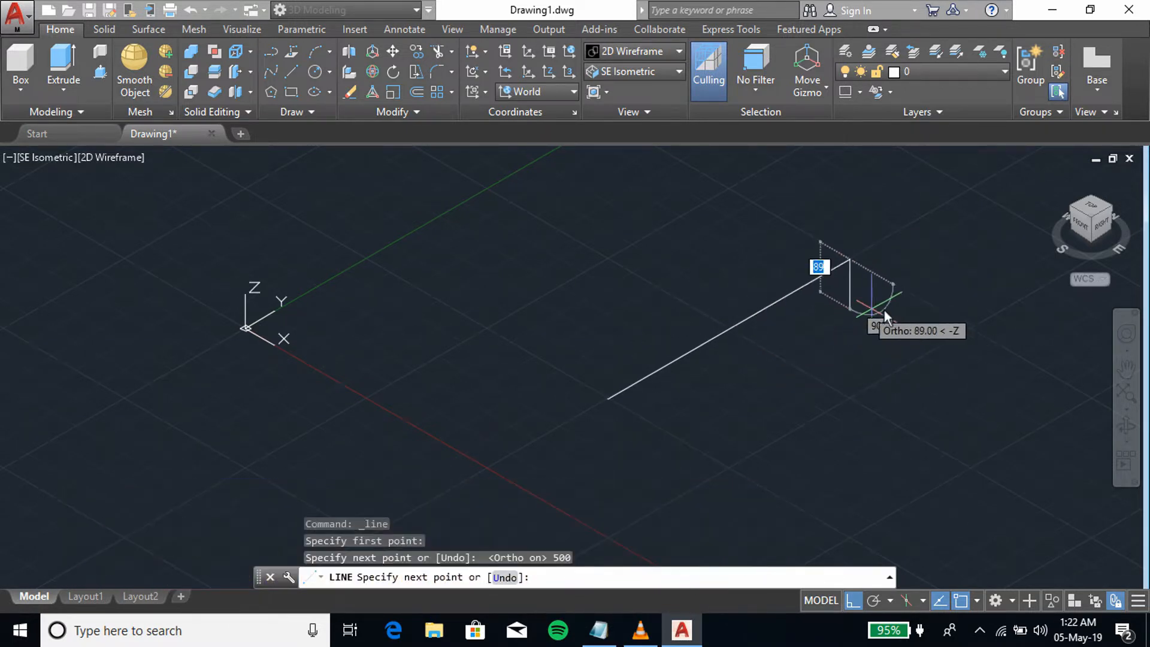
{"action": "right_click", "coordinate": [894, 323]}
{"action": "left_click", "coordinate": [896, 348]}
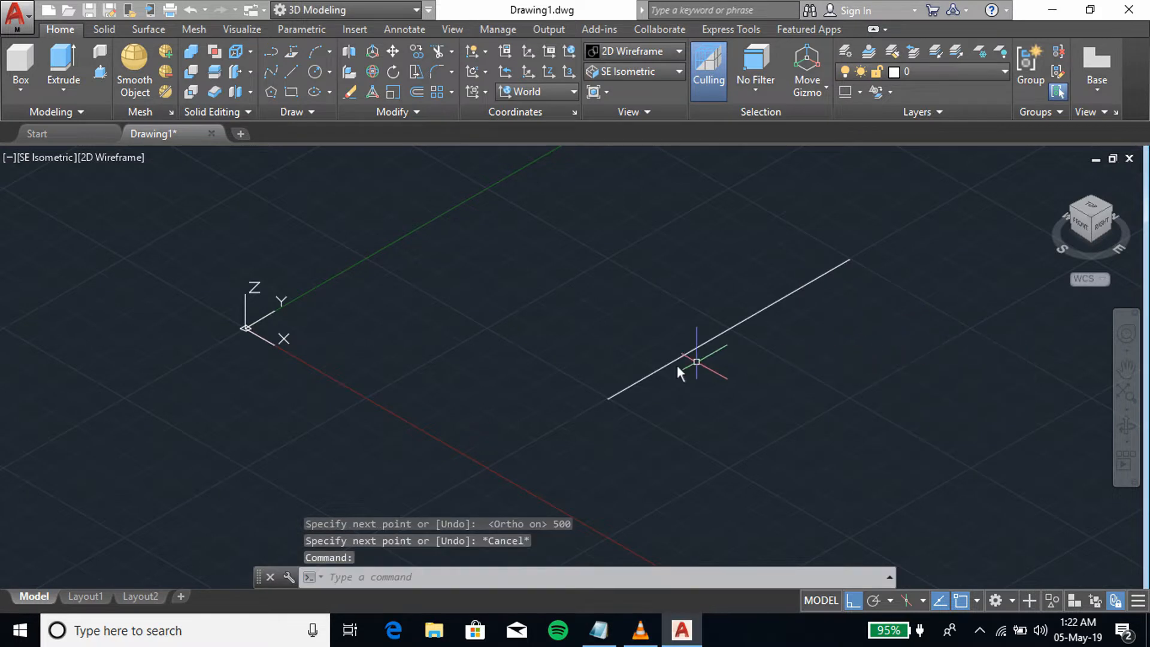
Step: Set the UCS to Front and create a cylinder centred on the line's near end, diameter 100 and height 50 along the line
{"action": "scroll", "coordinate": [626, 397], "scroll_direction": "up", "scroll_amount": 3}
{"action": "middle_click_drag", "start_coordinate": [626, 396], "coordinate": [609, 362]}
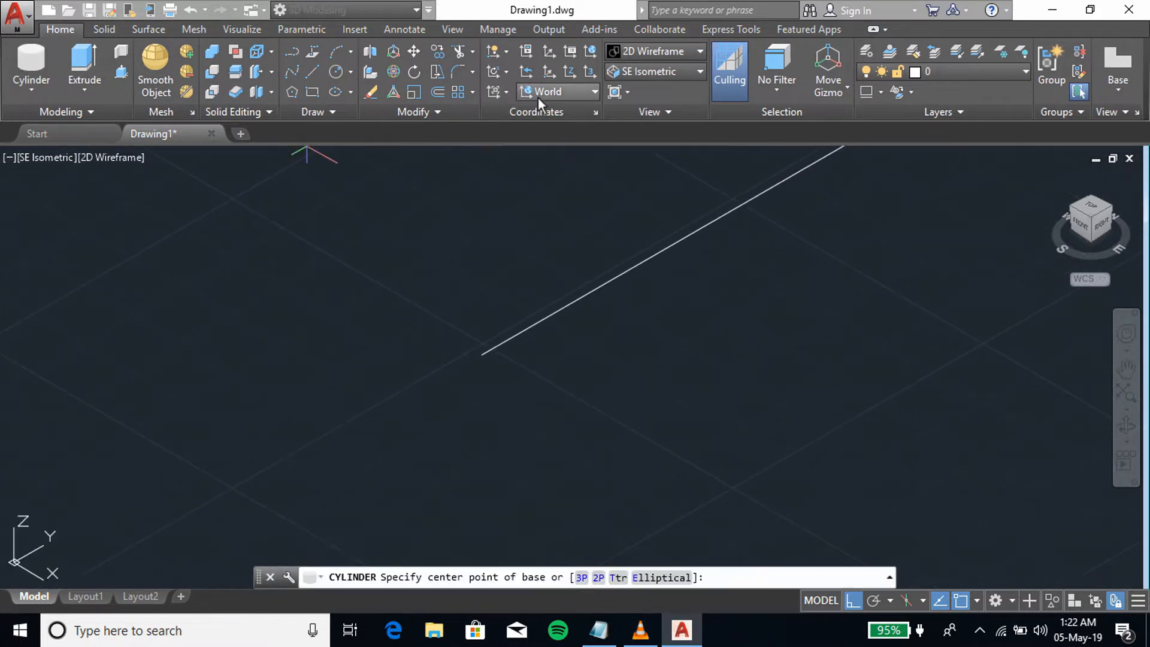
{"action": "left_click", "coordinate": [556, 96]}
{"action": "left_click", "coordinate": [559, 206]}
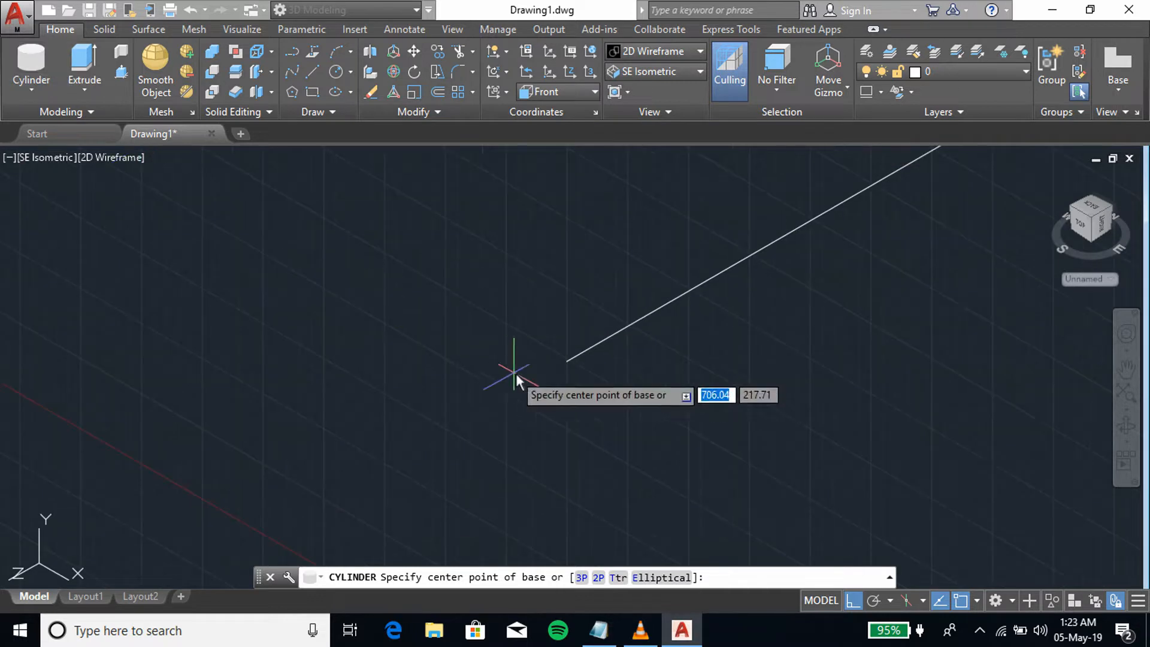
{"action": "left_click", "coordinate": [567, 361]}
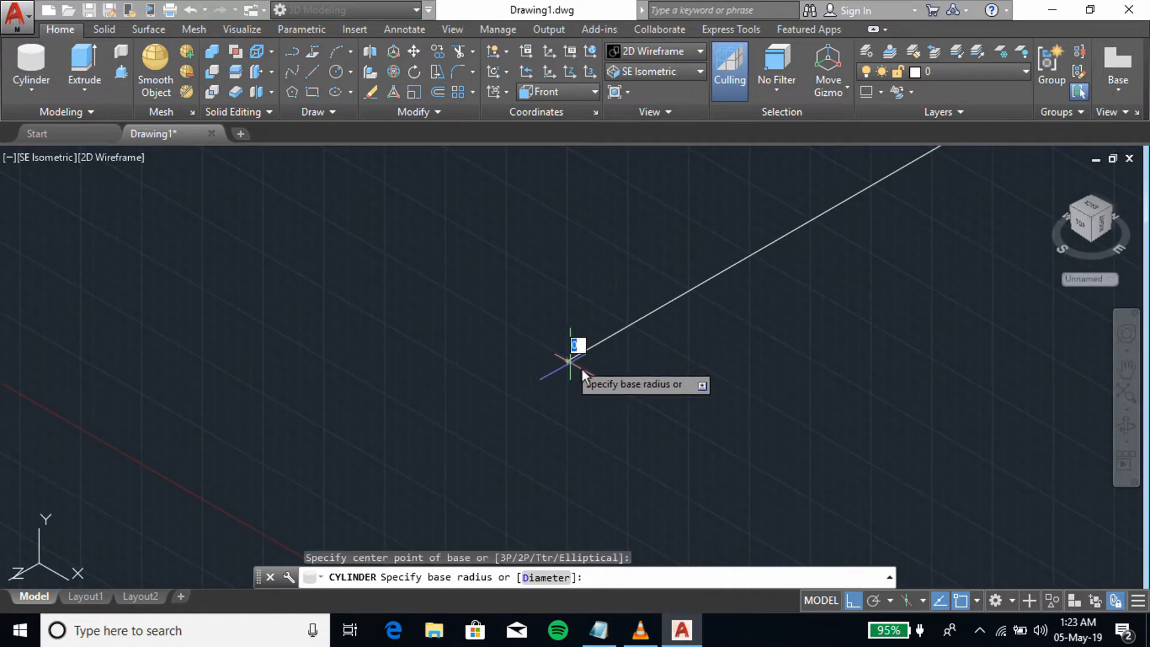
{"action": "type", "text": "d"}
{"action": "key", "text": "Return"}
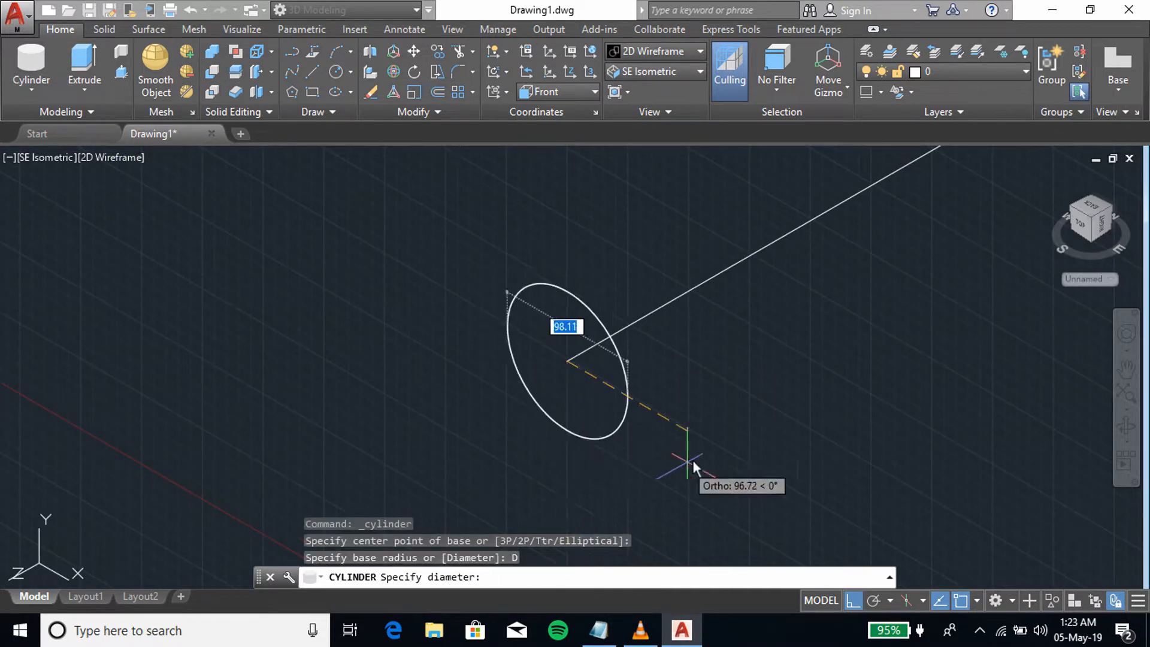
{"action": "type", "text": "100"}
{"action": "key", "text": "Return"}
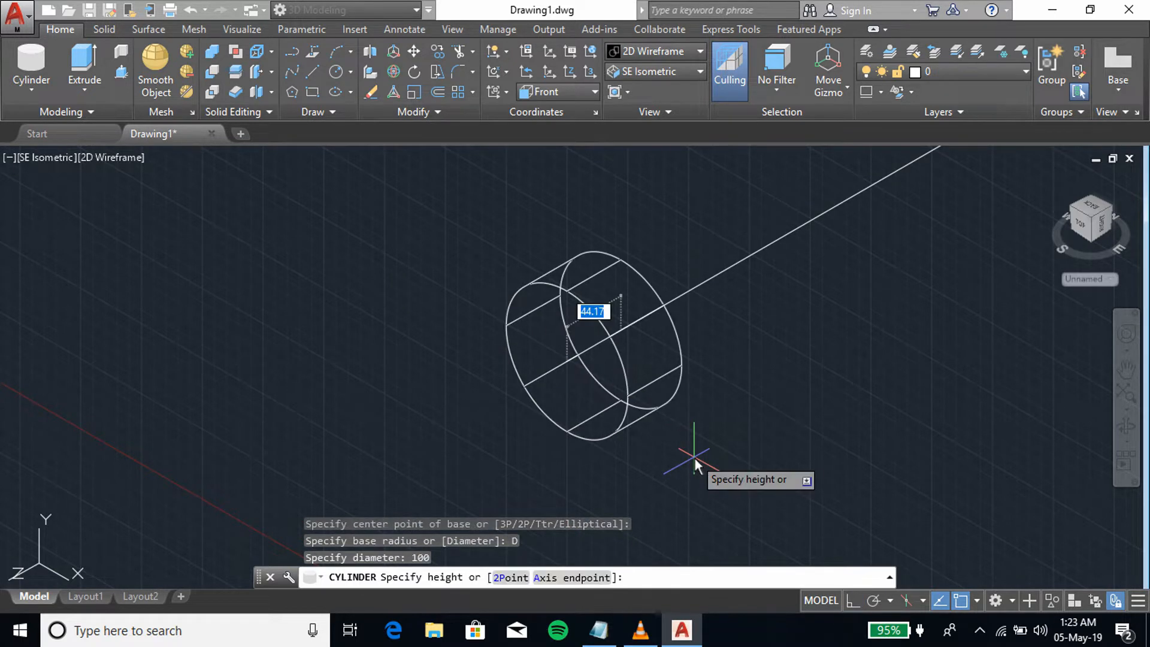
{"action": "type", "text": "50"}
{"action": "key", "text": "Return"}
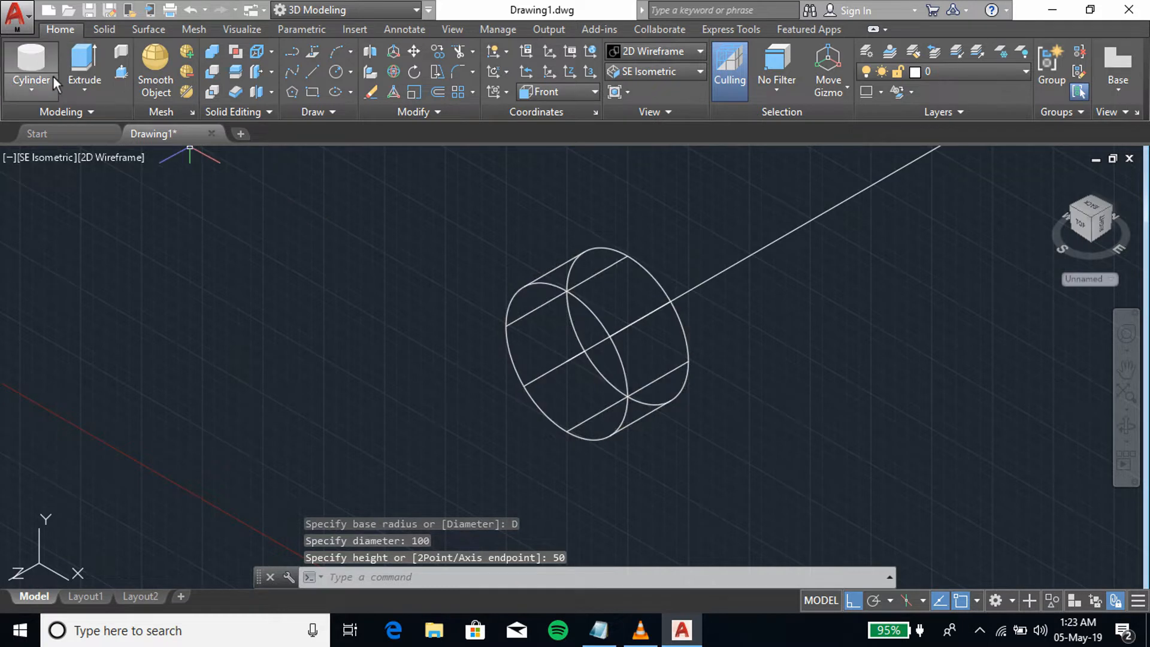
Step: Create a second cylinder centred on the first cylinder's far face, with diameter 175 and height 30 along the line
{"action": "left_click", "coordinate": [33, 65]}
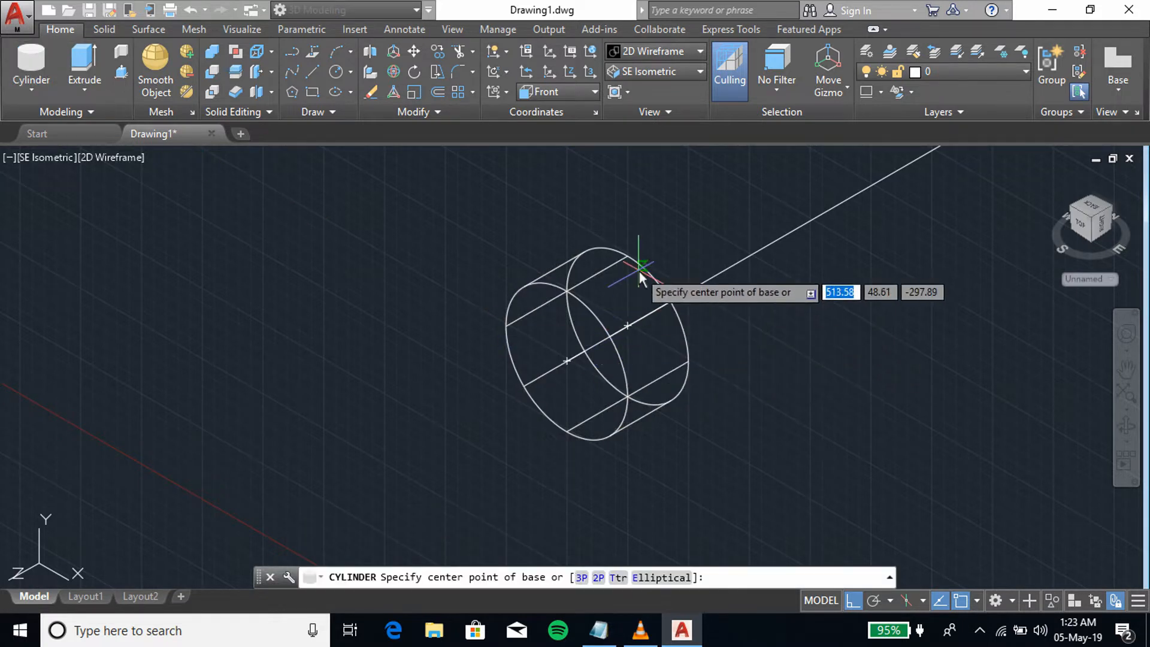
{"action": "left_click", "coordinate": [628, 325]}
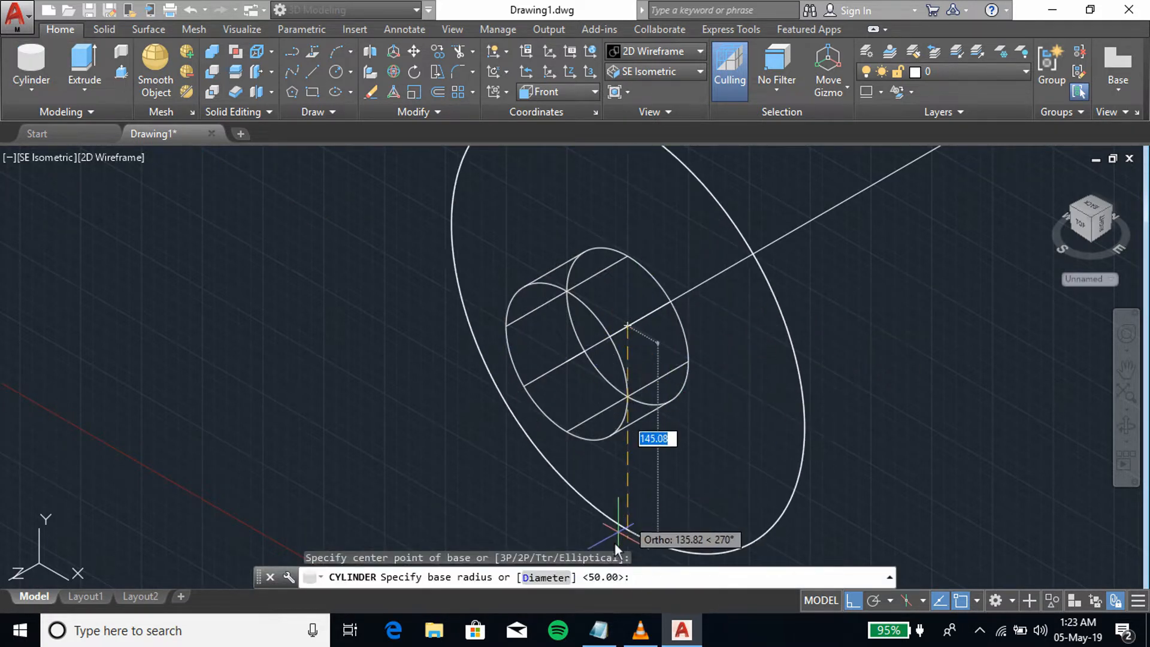
{"action": "left_click", "coordinate": [545, 577]}
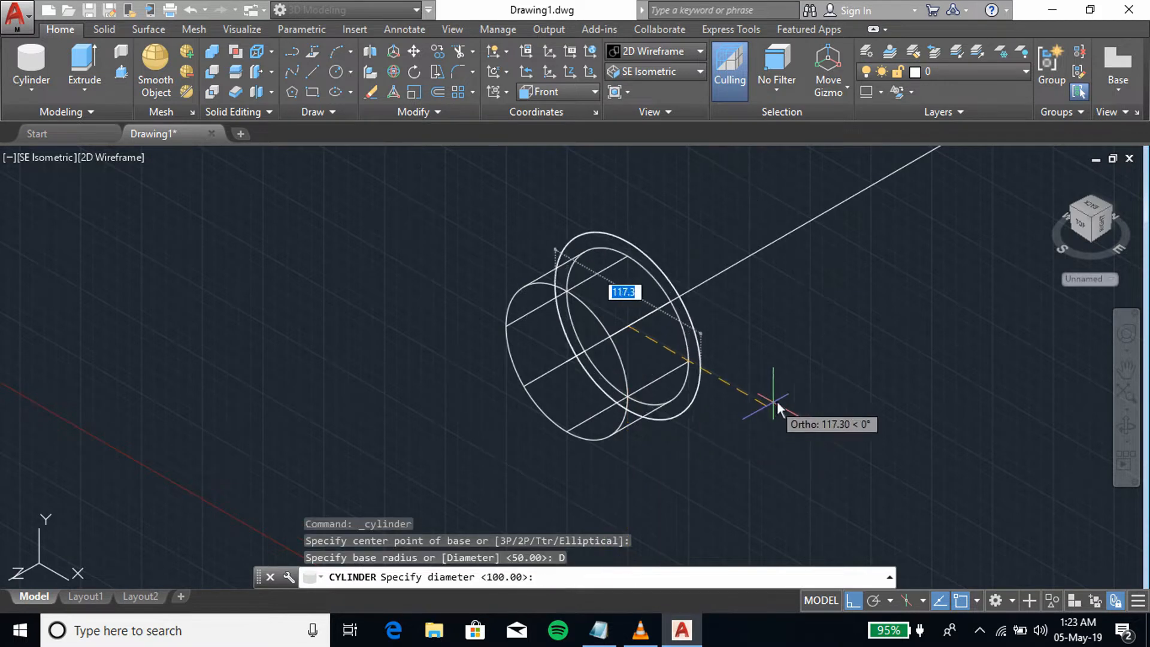
{"action": "type", "text": "1"}
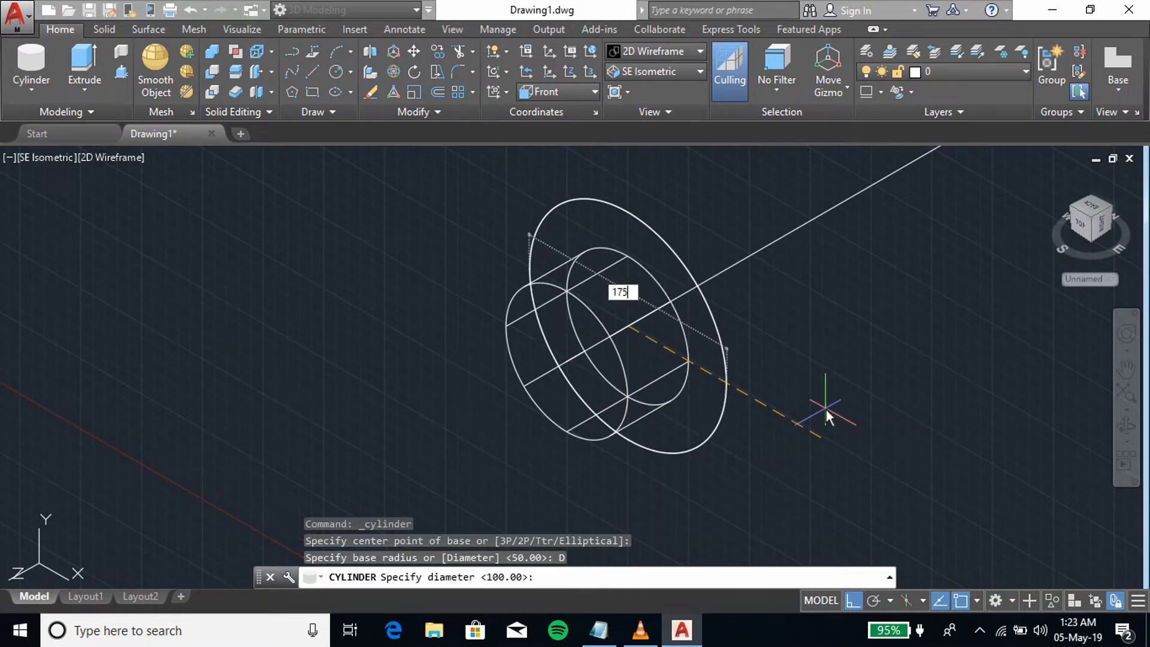
{"action": "type", "text": "75"}
{"action": "key", "text": "Return"}
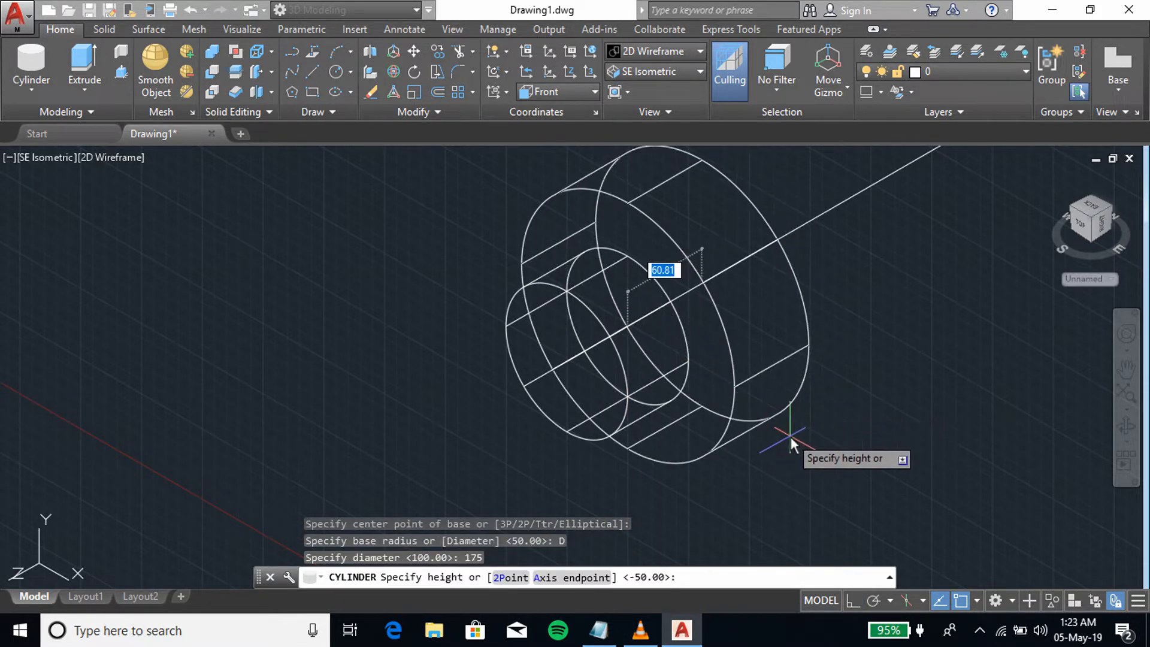
{"action": "key", "text": "Return"}
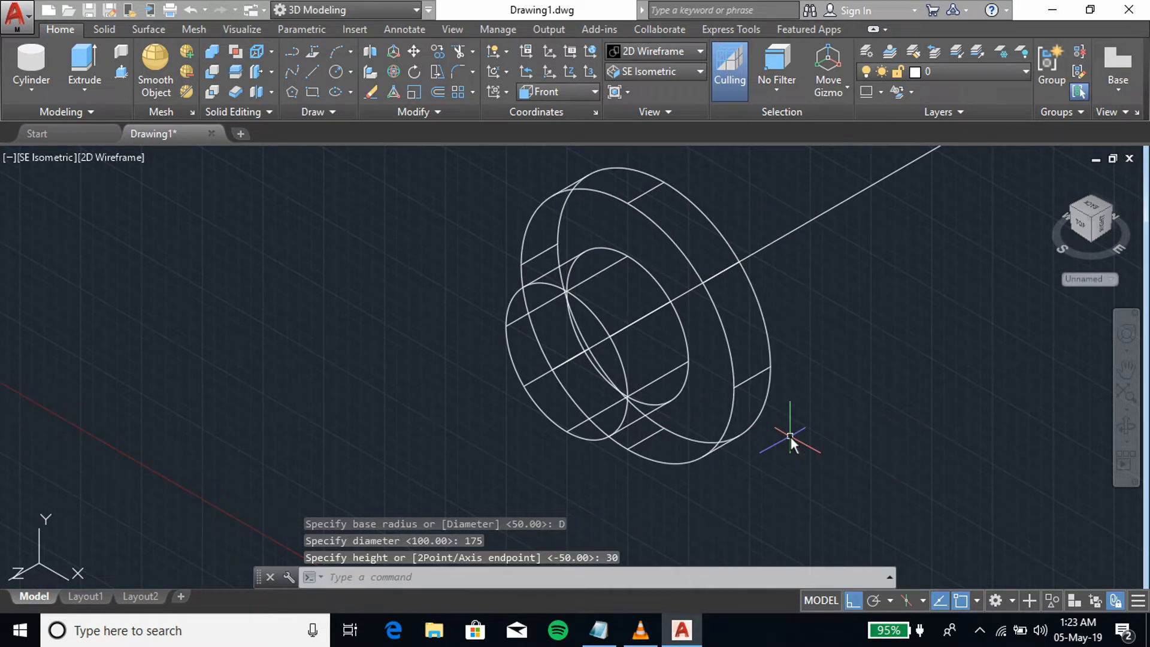
Step: Display the model in the Shades of Gray visual style
{"action": "middle_click_drag", "start_coordinate": [878, 301], "coordinate": [694, 347]}
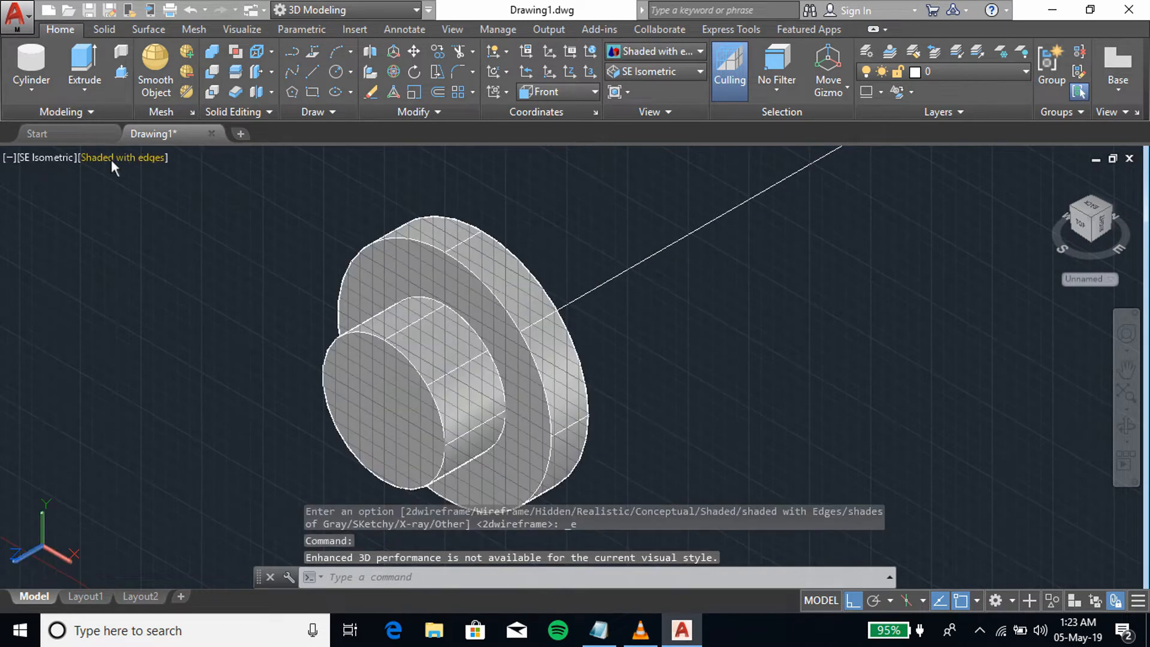
{"action": "left_click", "coordinate": [111, 160]}
{"action": "left_click", "coordinate": [160, 307]}
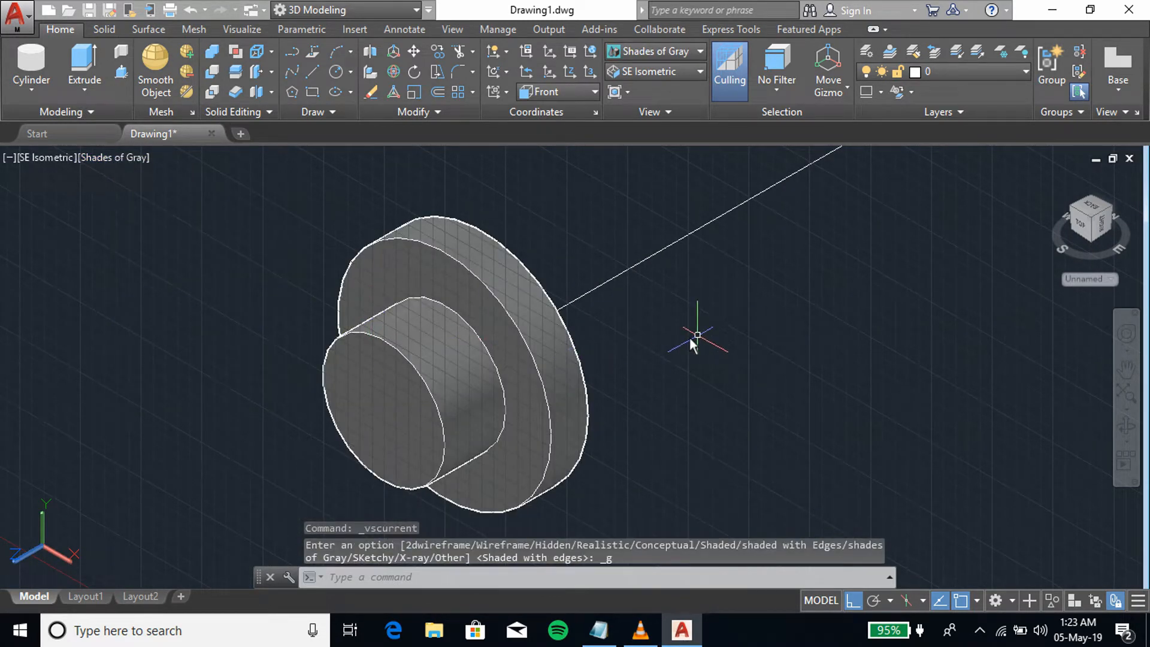
Step: Switch the model to the NE Isometric view to face the larger cylinder's back side
{"action": "left_click", "coordinate": [659, 71]}
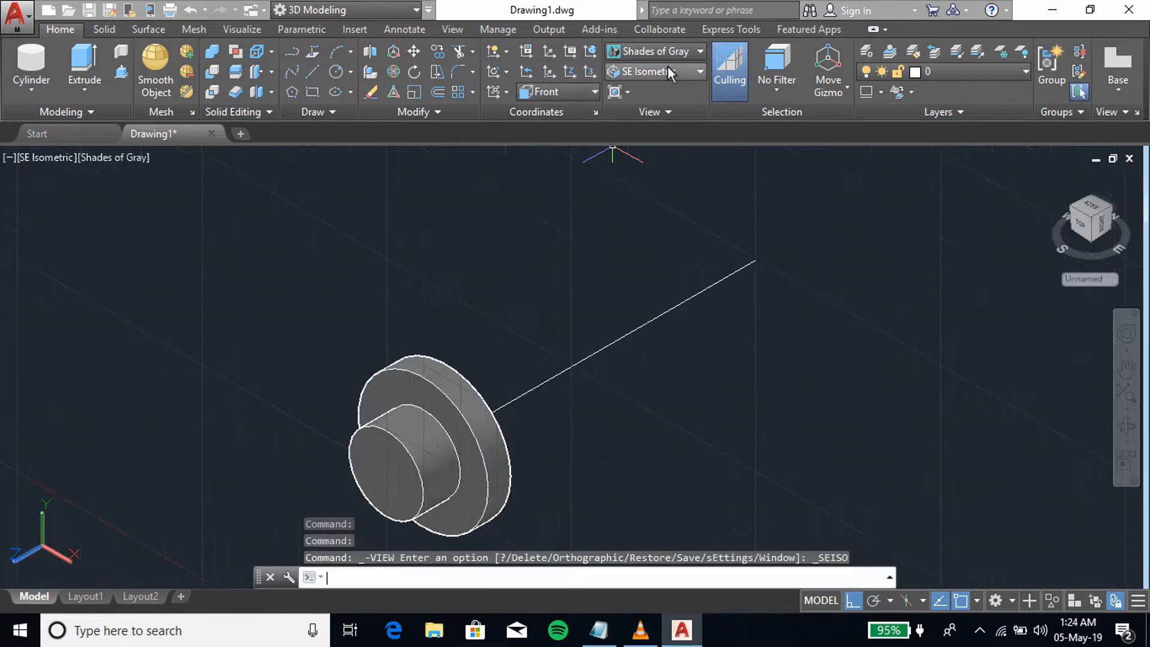
{"action": "left_click", "coordinate": [675, 71]}
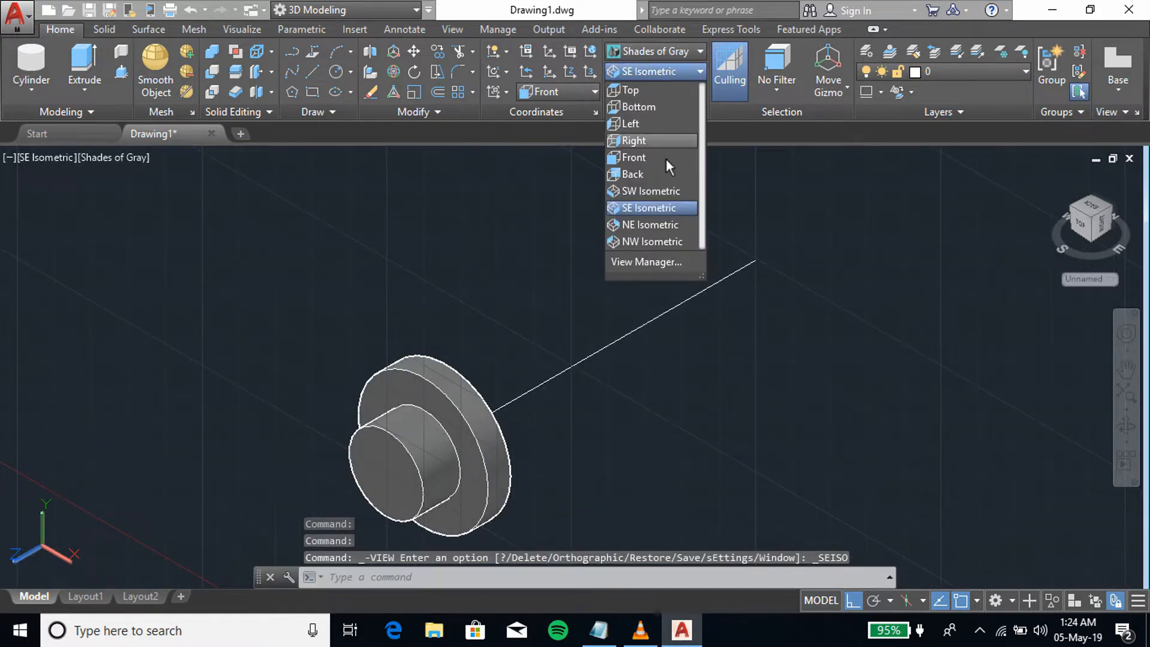
{"action": "left_click", "coordinate": [657, 225]}
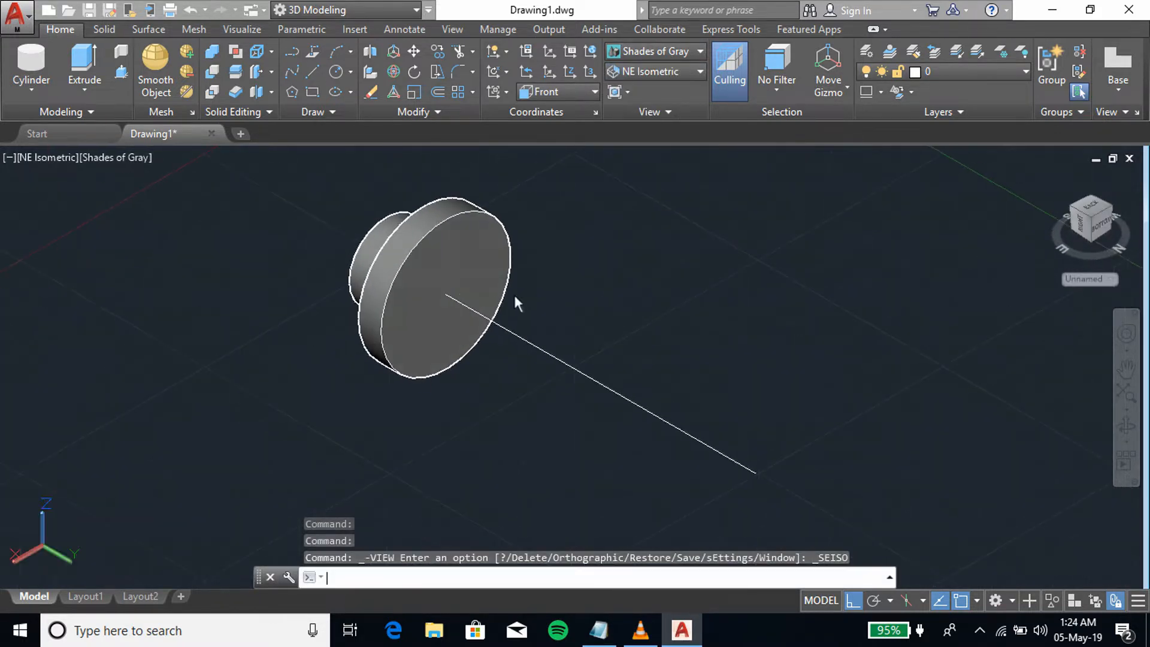
Step: Draw construction lines from the centre of the larger cylinder's back face, 12.5 straight up and 87.5 horizontally towards the rim
{"action": "scroll", "coordinate": [530, 304], "scroll_direction": "up", "scroll_amount": 3}
{"action": "middle_click_drag", "start_coordinate": [591, 293], "coordinate": [650, 314]}
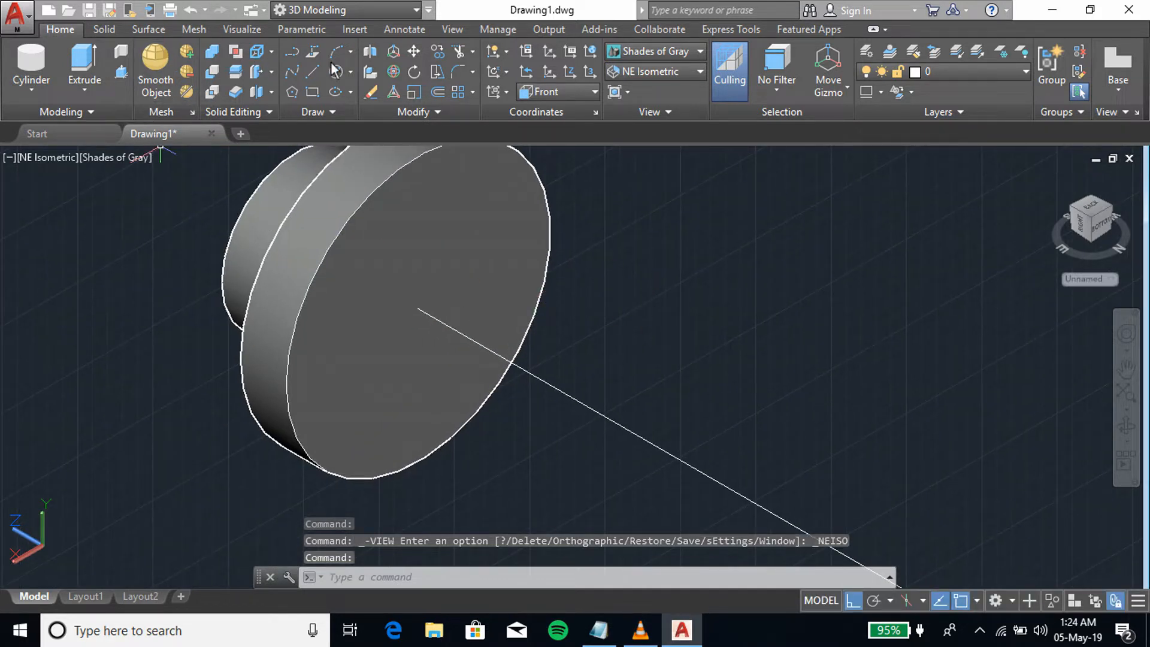
{"action": "left_click", "coordinate": [313, 71]}
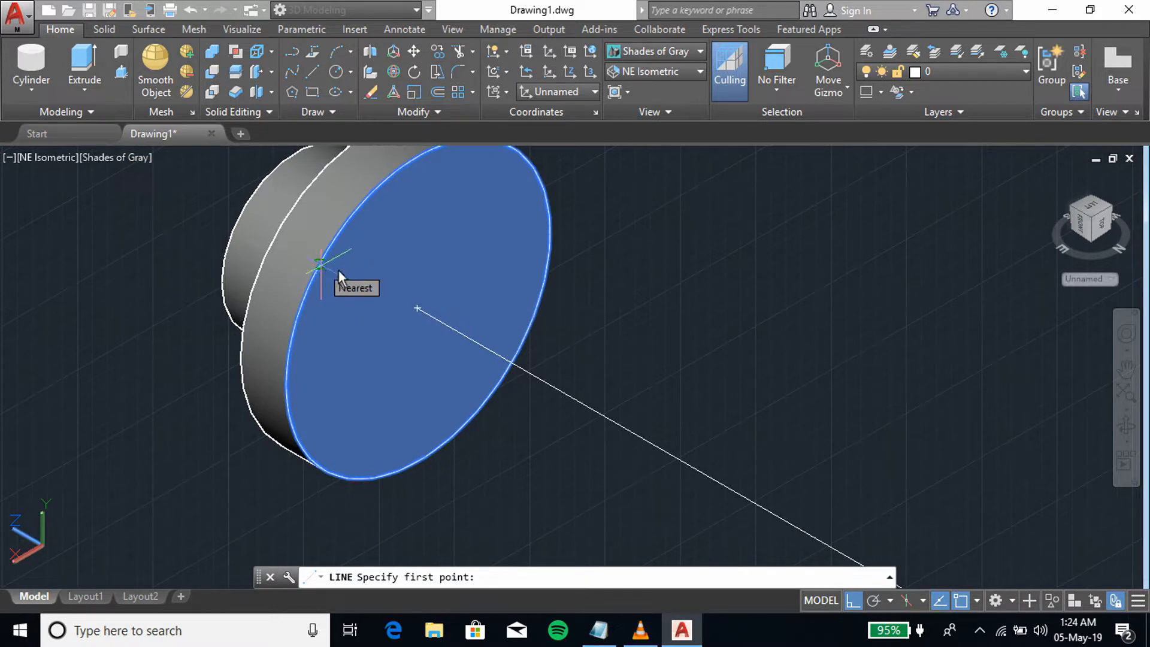
{"action": "left_click", "coordinate": [418, 309]}
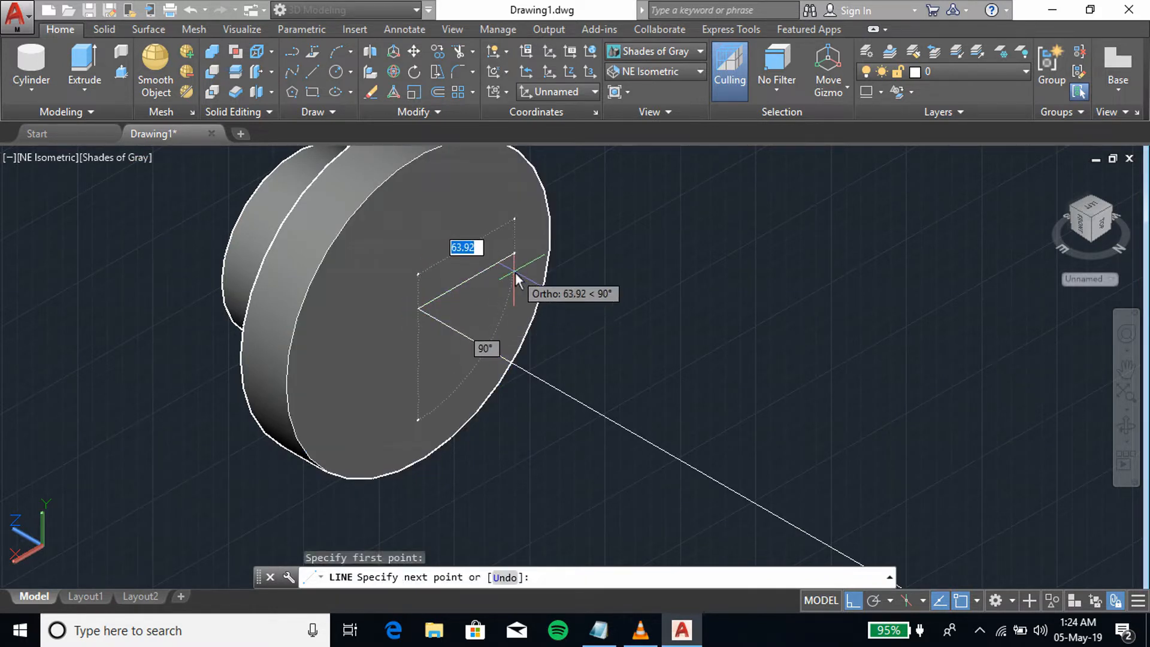
{"action": "left_click", "coordinate": [416, 226]}
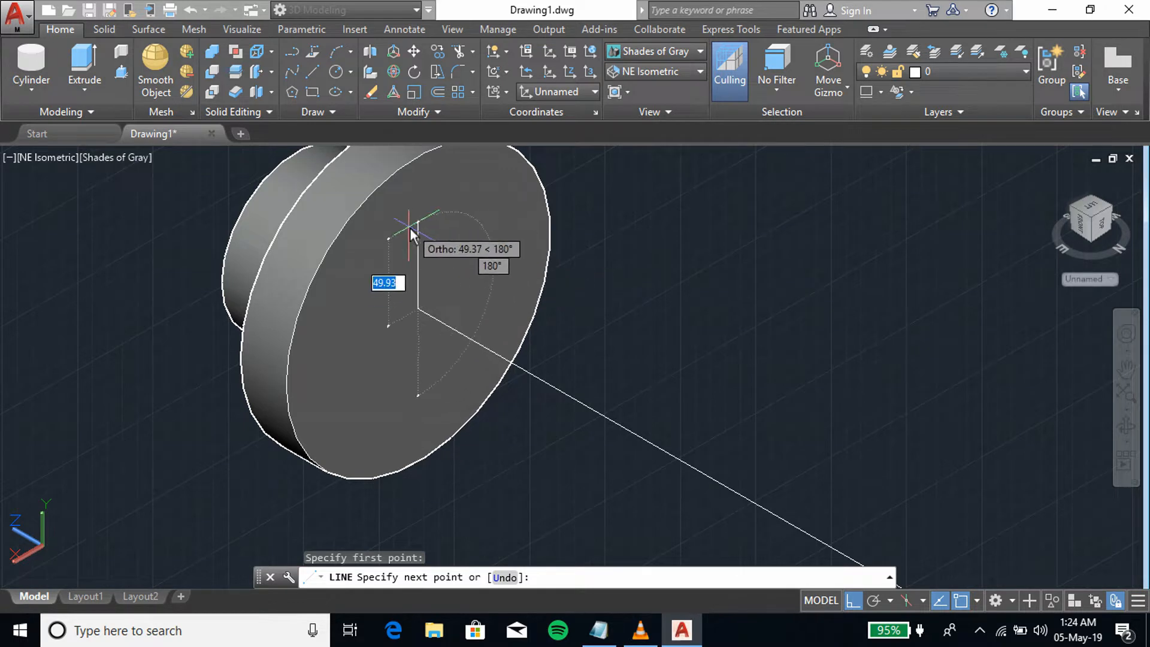
{"action": "type", "text": "12.5"}
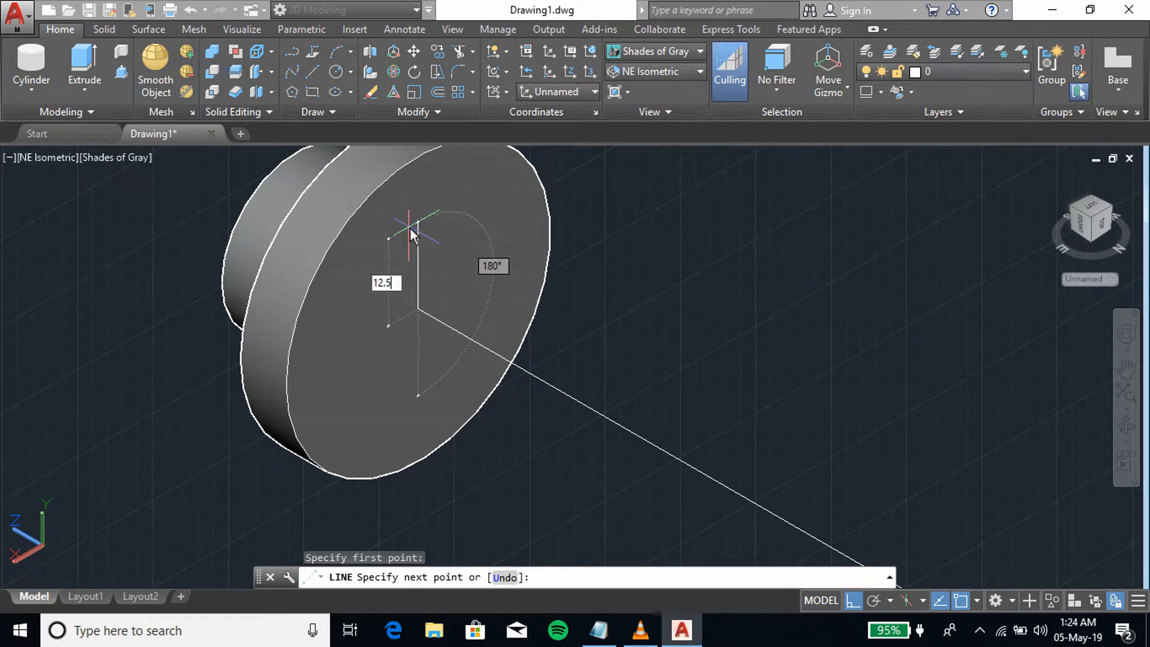
{"action": "key", "text": "Return"}
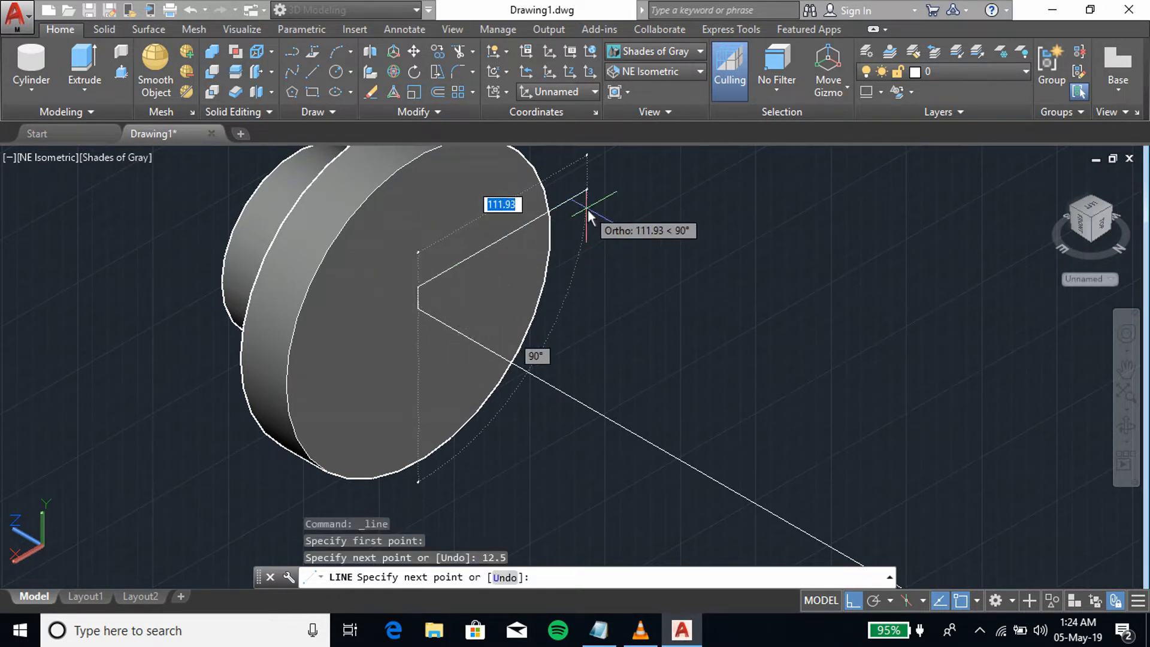
{"action": "type", "text": "87.5"}
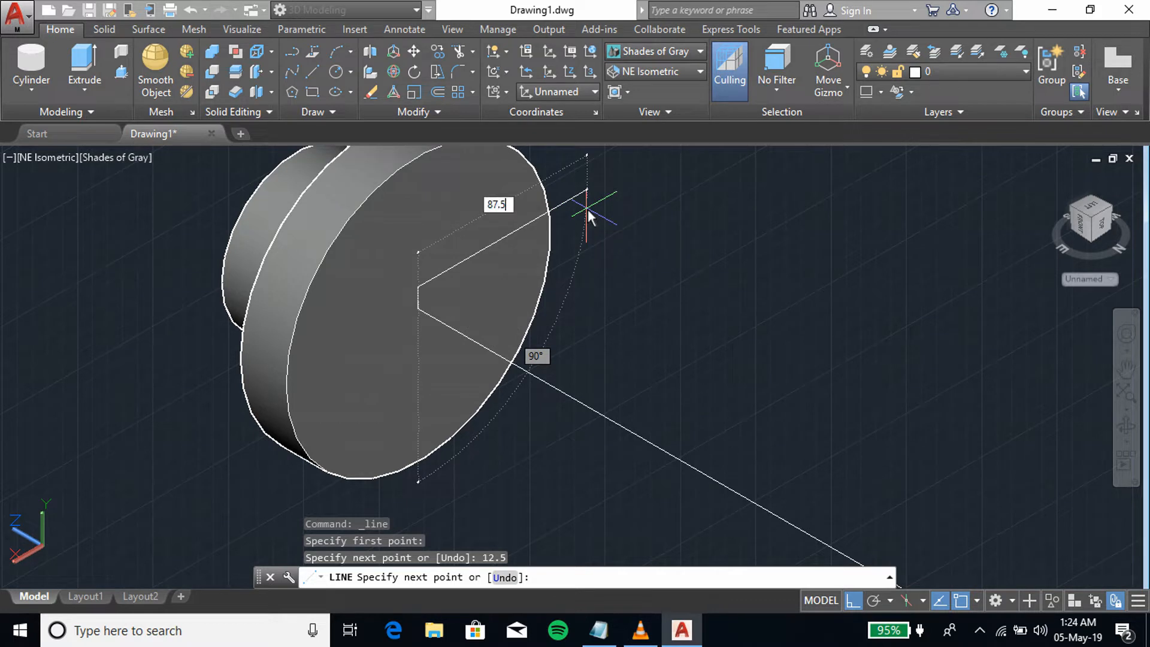
{"action": "key", "text": "Return"}
{"action": "right_click", "coordinate": [657, 268]}
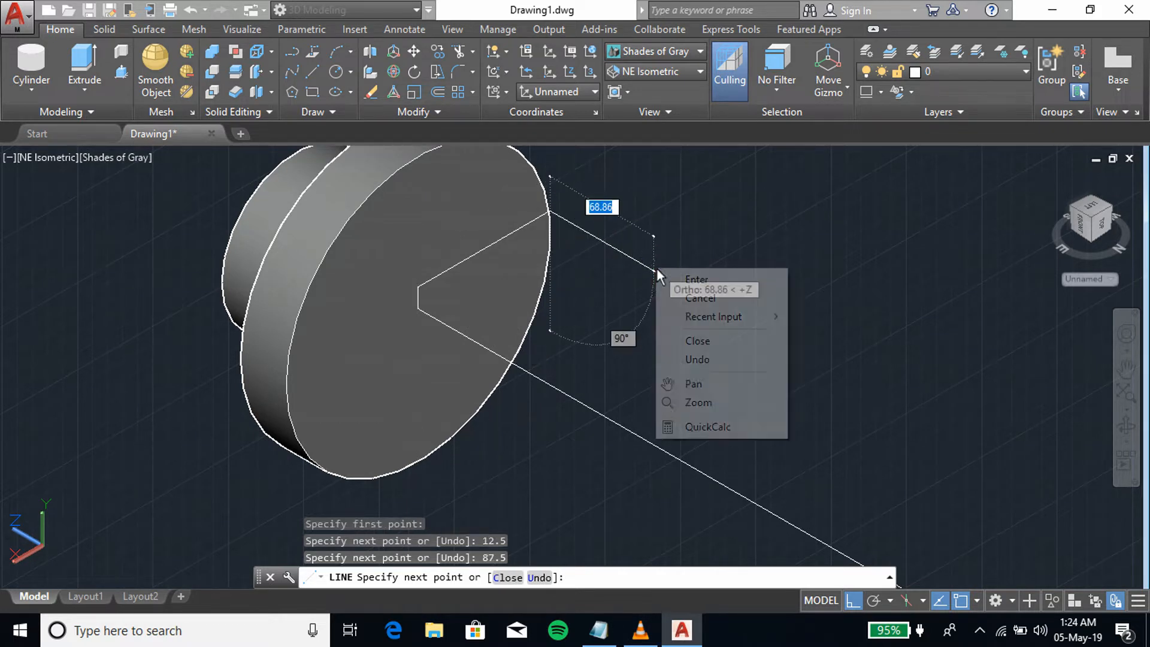
{"action": "left_click", "coordinate": [688, 298]}
Step: Create a box from the 87.5 line's outer end, 175 long across the face, 25 wide downwards and 15 deep into the larger cylinder
{"action": "scroll", "coordinate": [550, 214], "scroll_direction": "up", "scroll_amount": 5}
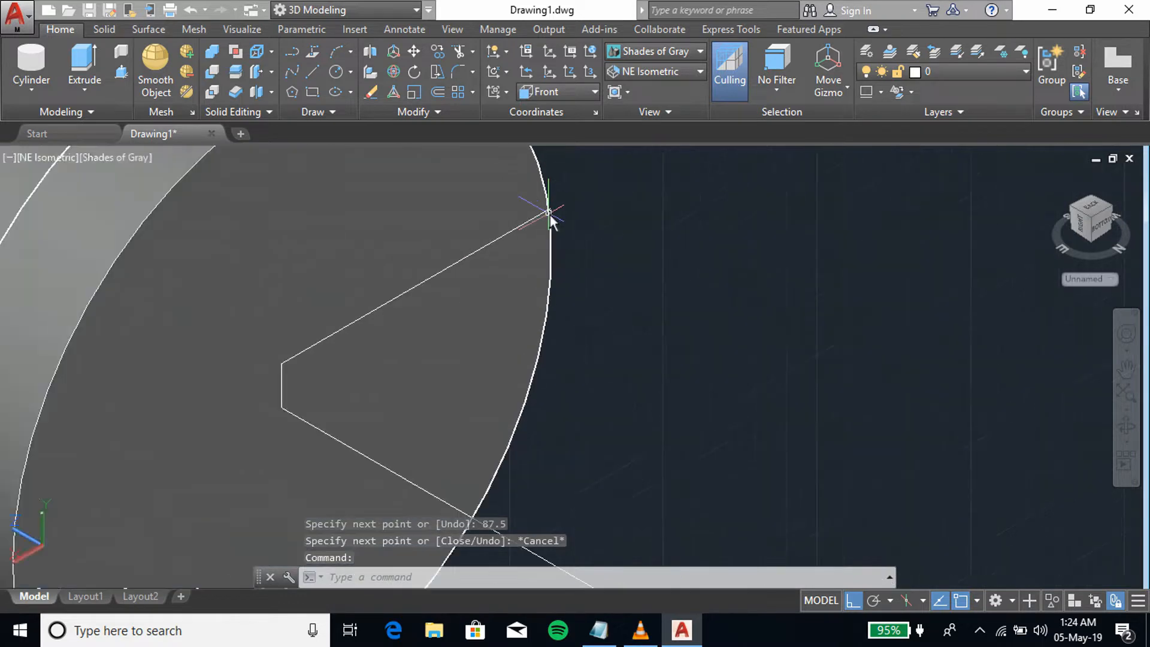
{"action": "left_click", "coordinate": [454, 204]}
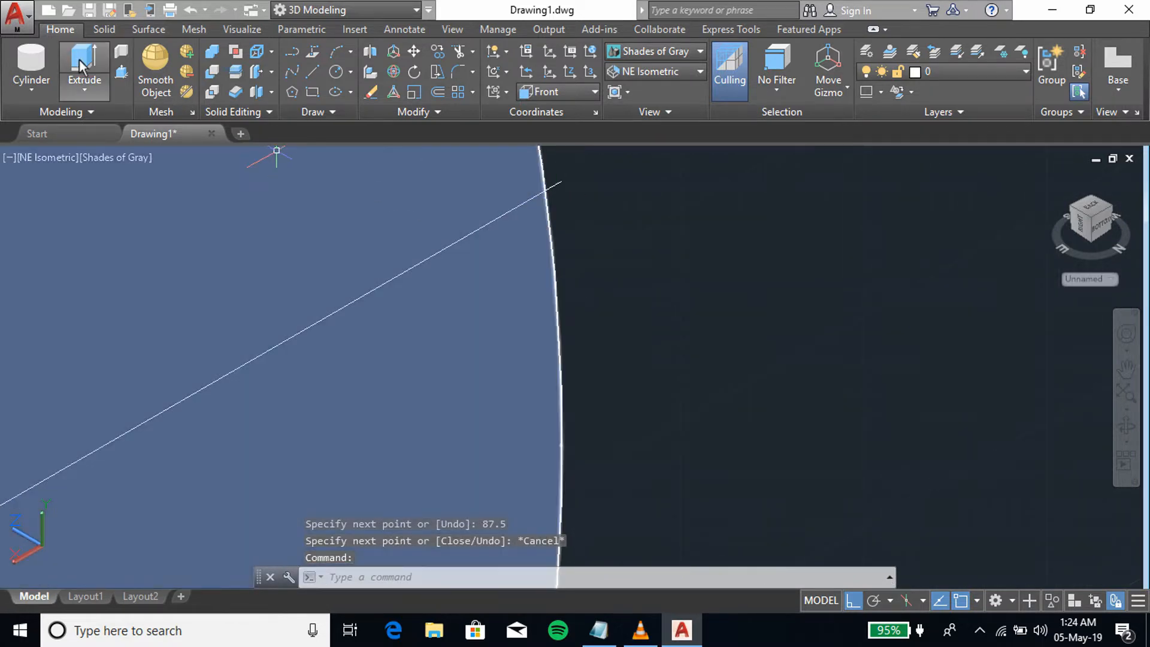
{"action": "left_click", "coordinate": [40, 97]}
{"action": "left_click", "coordinate": [51, 114]}
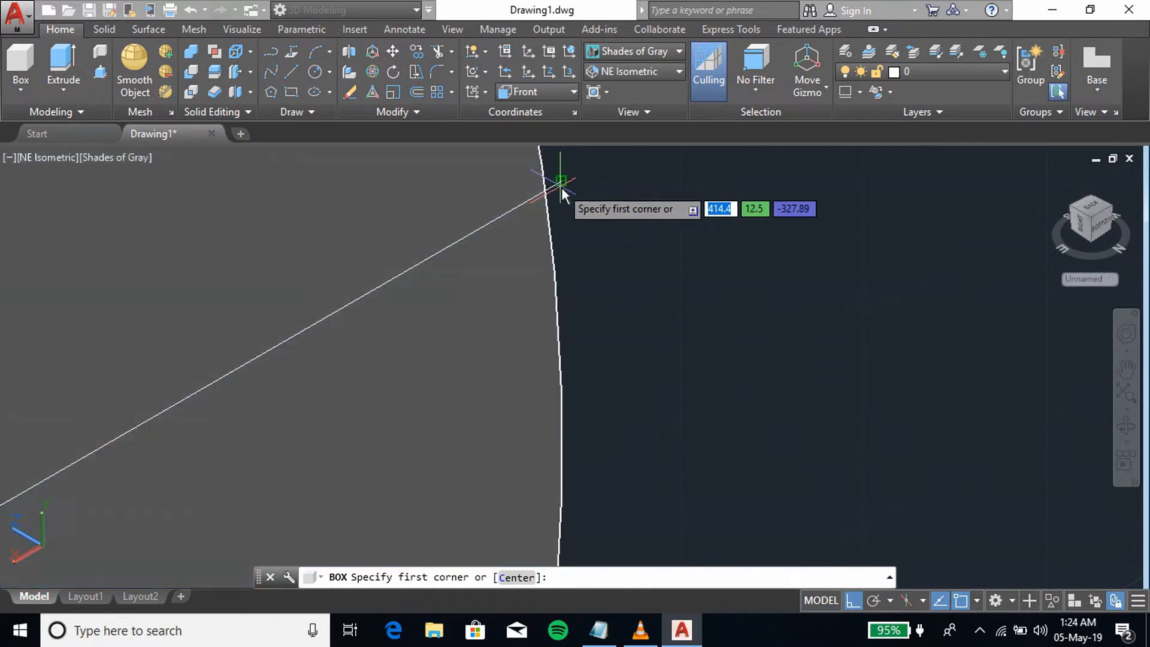
{"action": "left_click", "coordinate": [559, 178]}
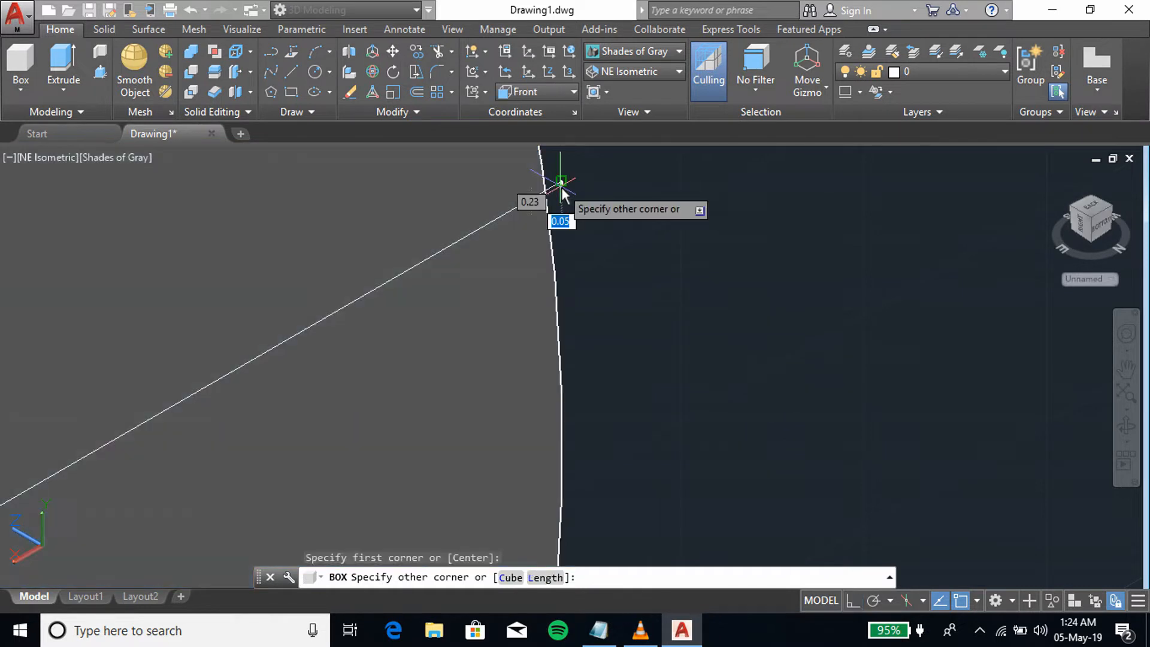
{"action": "left_click", "coordinate": [542, 576]}
{"action": "scroll", "coordinate": [678, 318], "scroll_direction": "up", "scroll_amount": 6}
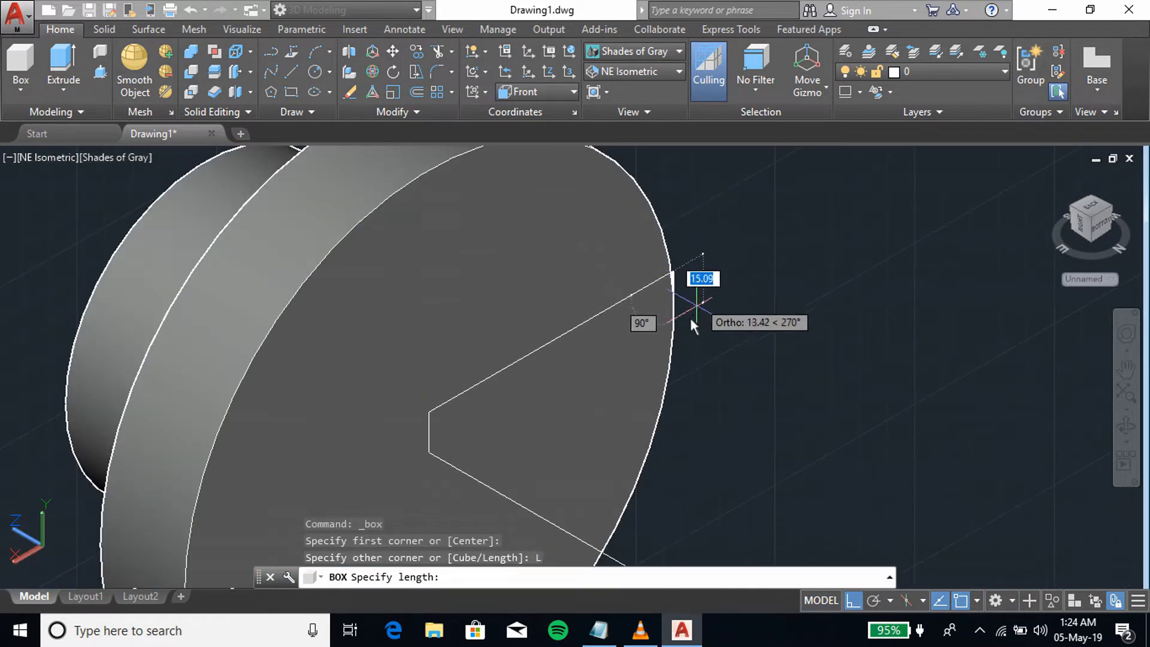
{"action": "middle_click_drag", "start_coordinate": [733, 203], "coordinate": [736, 198]}
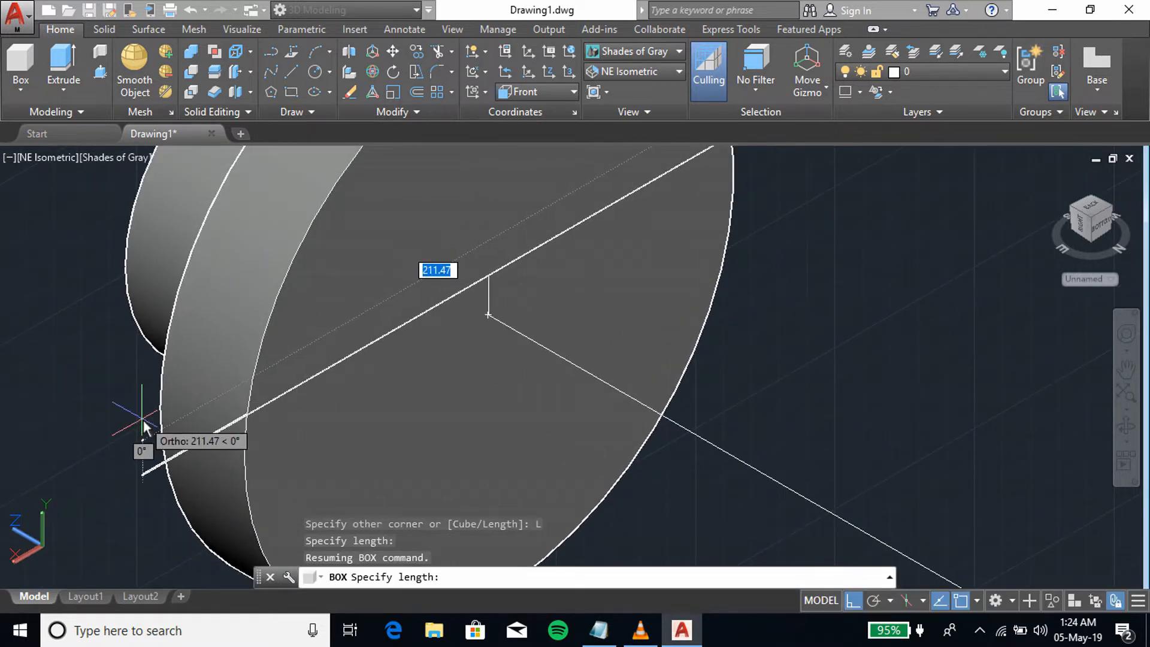
{"action": "type", "text": "175"}
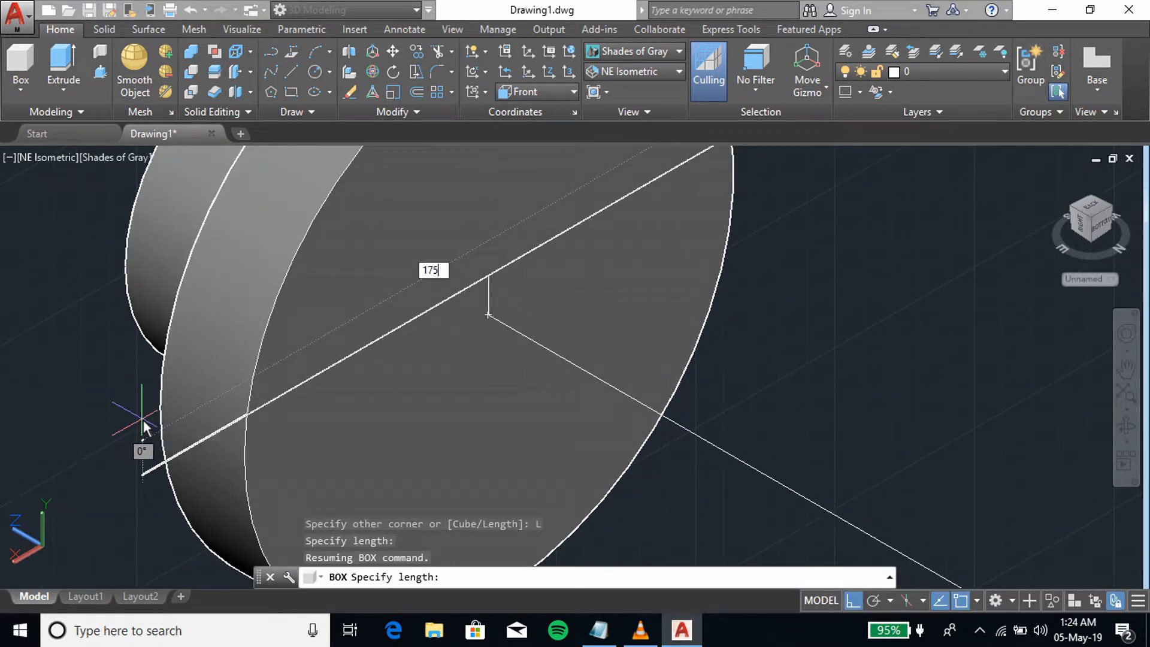
{"action": "key", "text": "Return"}
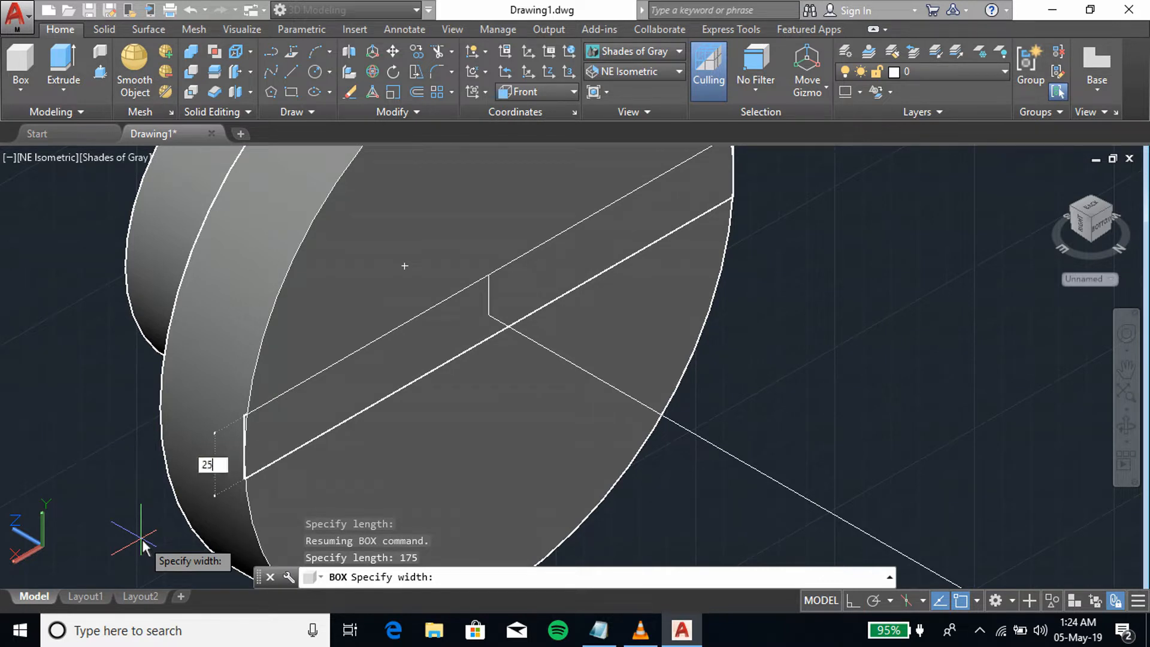
{"action": "type", "text": "25"}
{"action": "key", "text": "Return"}
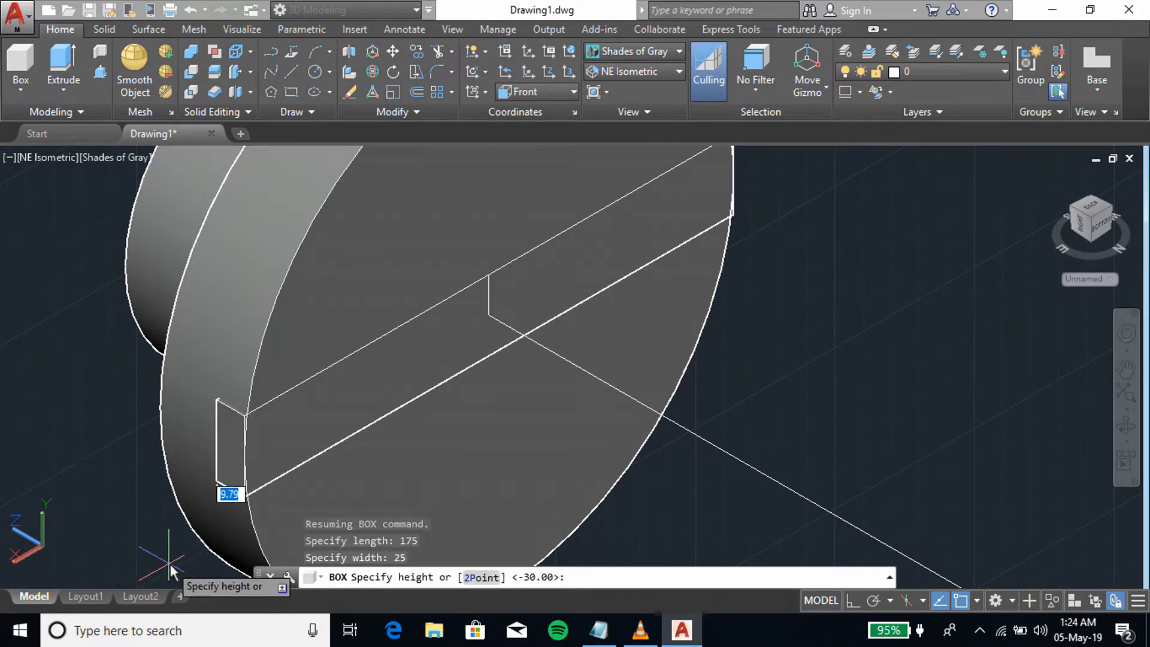
{"action": "type", "text": "15"}
{"action": "key", "text": "Return"}
{"action": "scroll", "coordinate": [174, 539], "scroll_direction": "down", "scroll_amount": 2}
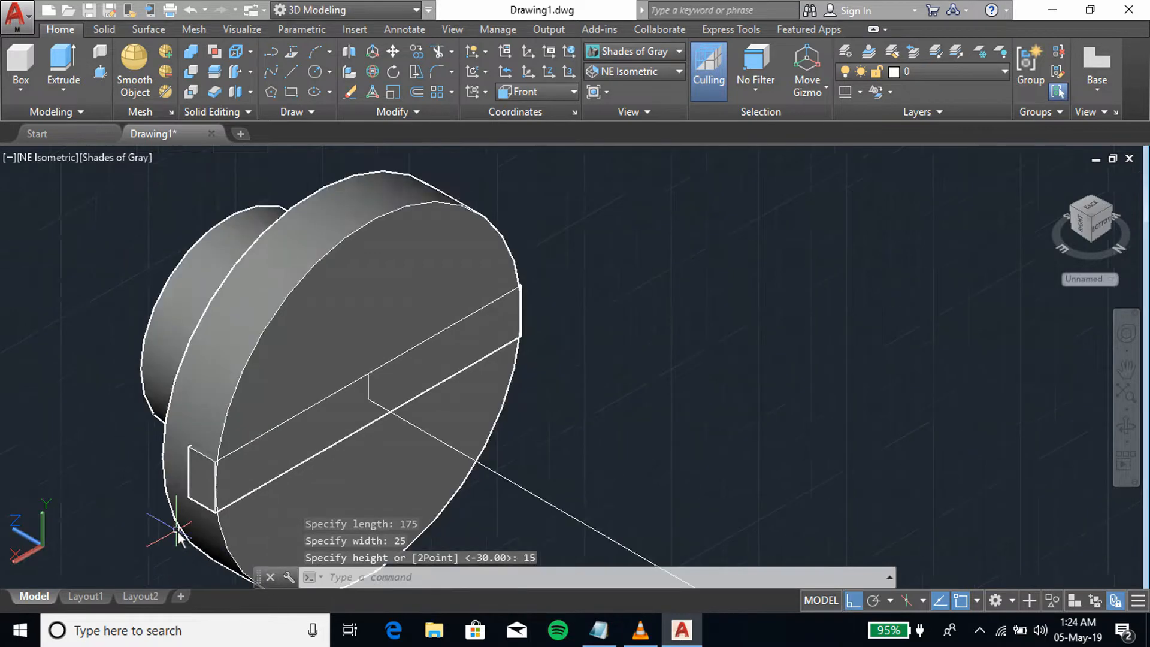
Step: Switch the model to the SE Isometric view to face the smaller cylinder's front side
{"action": "scroll", "coordinate": [177, 535], "scroll_direction": "down", "scroll_amount": 2}
{"action": "middle_click_drag", "start_coordinate": [487, 306], "coordinate": [588, 249]}
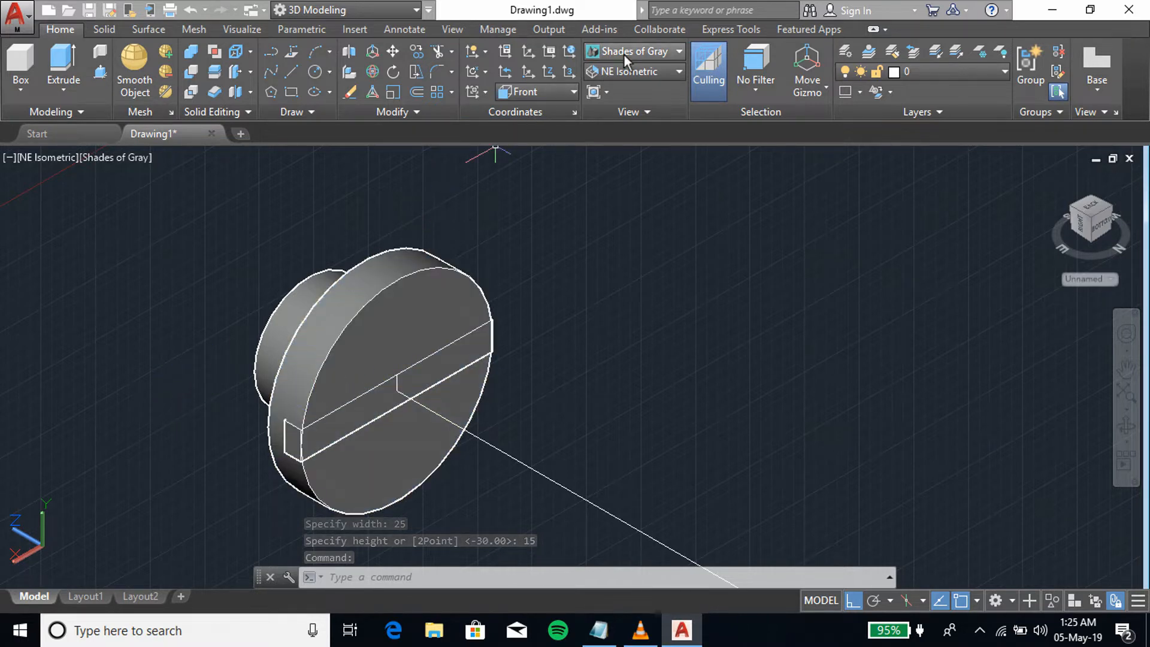
{"action": "left_click", "coordinate": [627, 73]}
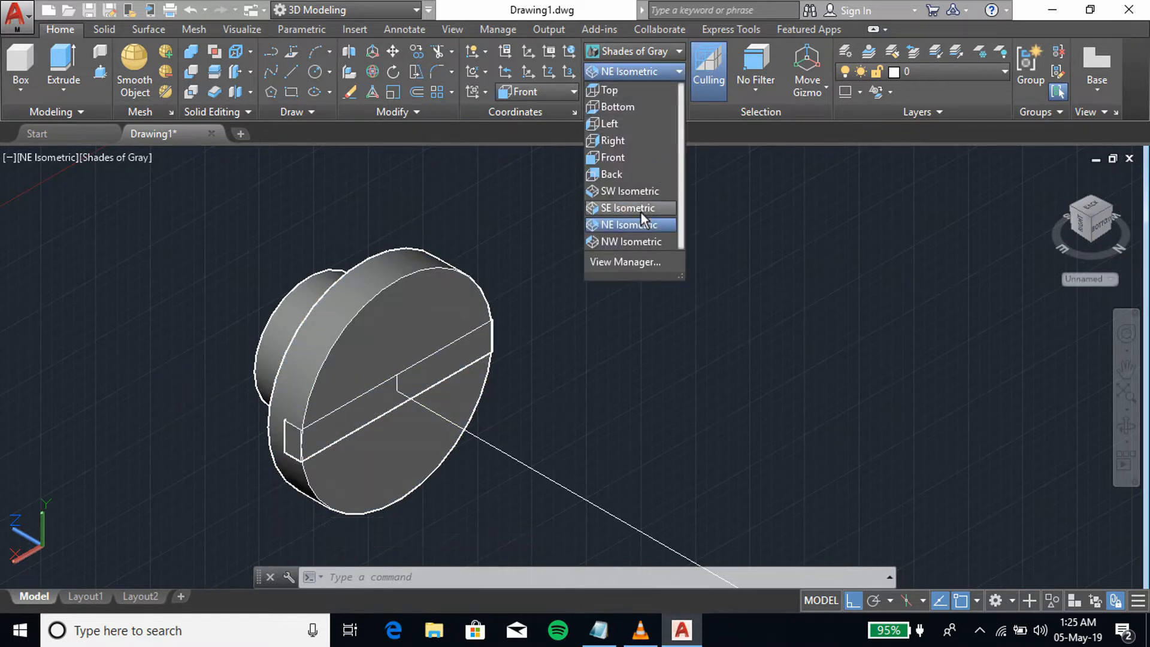
{"action": "left_click", "coordinate": [640, 211]}
{"action": "middle_click_drag", "start_coordinate": [482, 373], "coordinate": [506, 206]}
{"action": "scroll", "coordinate": [469, 271], "scroll_direction": "up", "scroll_amount": 3}
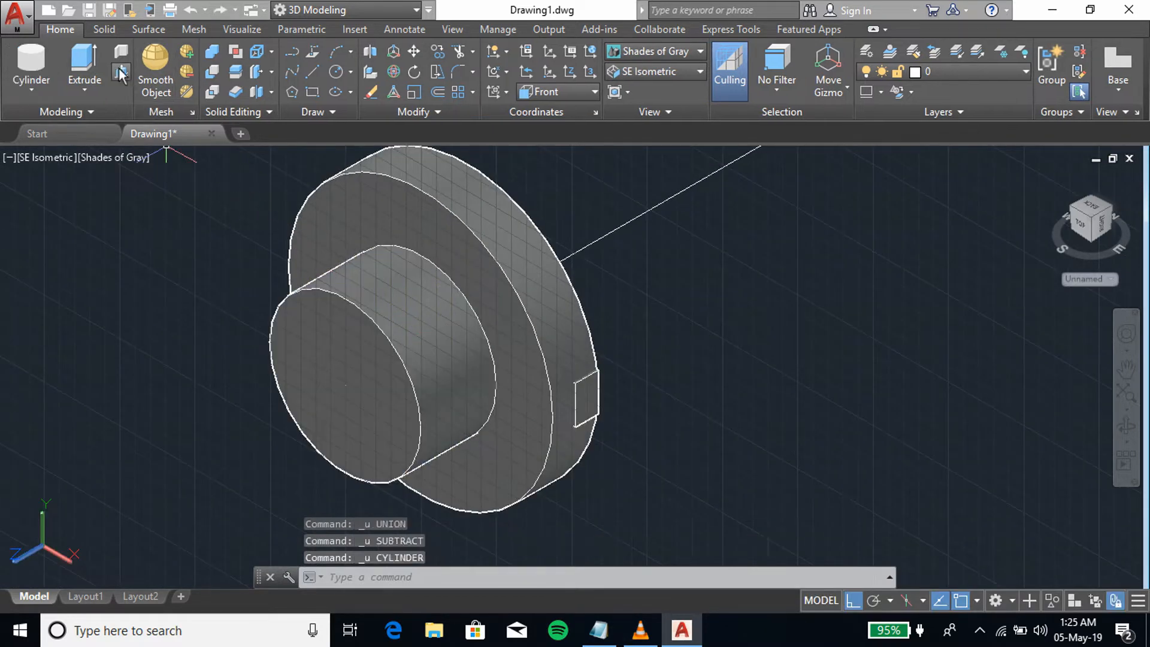
Step: Union the larger and smaller cylinders into one solid
{"action": "left_click", "coordinate": [217, 53]}
{"action": "left_click", "coordinate": [437, 236]}
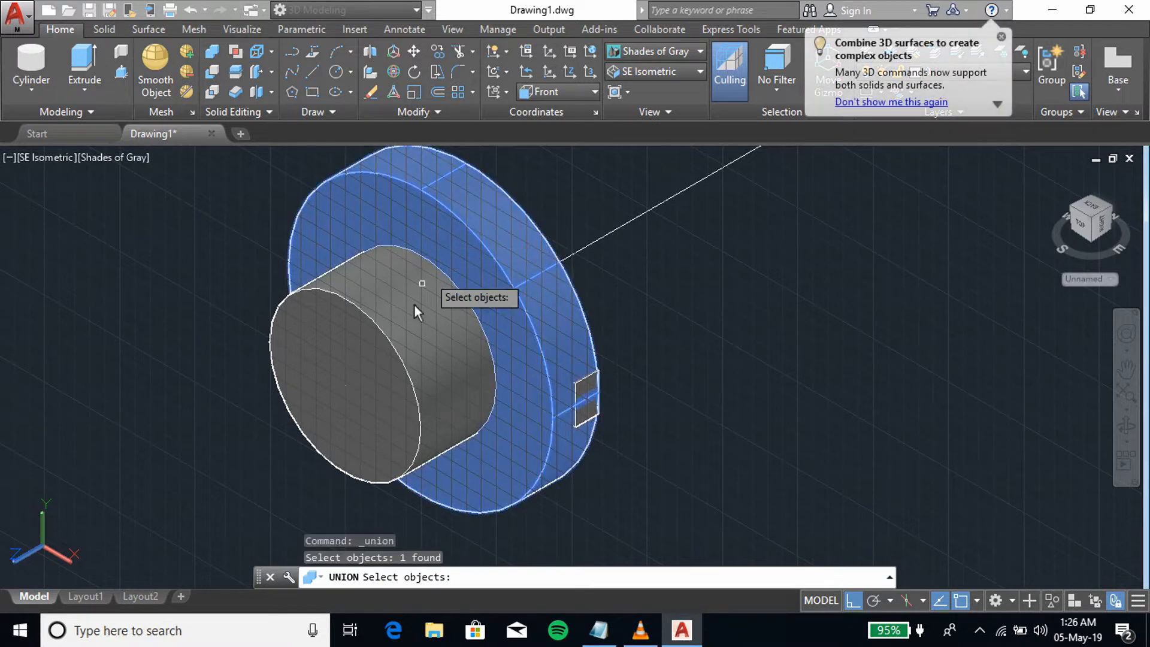
{"action": "left_click", "coordinate": [392, 350]}
{"action": "key", "text": "Return"}
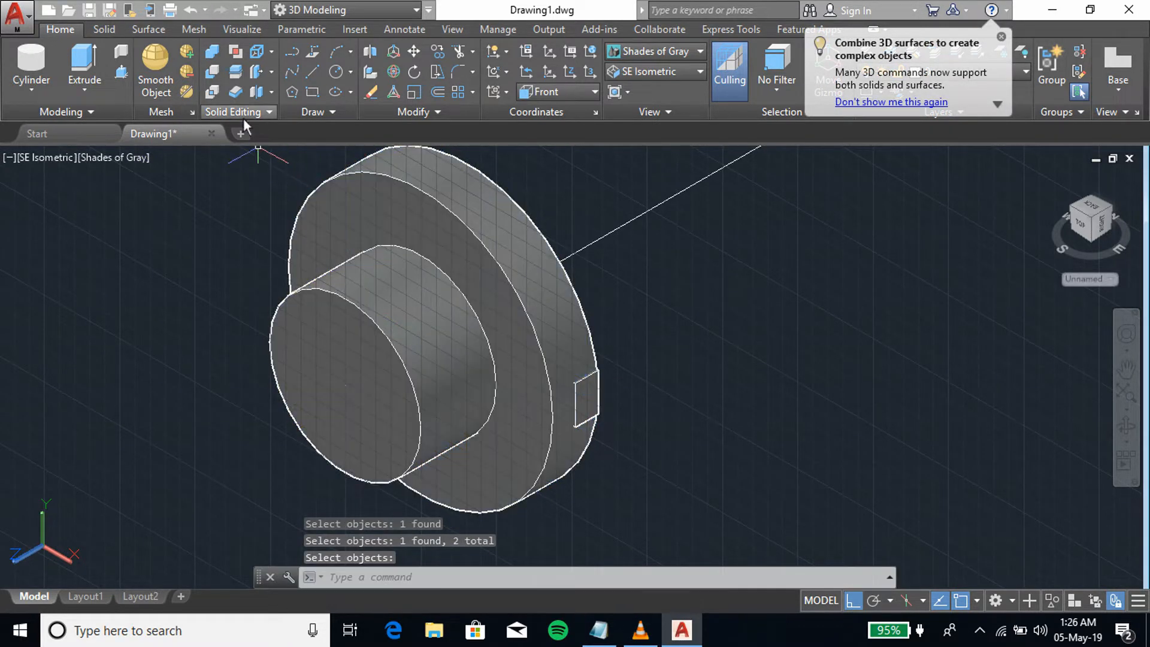
Step: Subtract the box from the joined cylinders to cut a slot across the flange's back face
{"action": "left_click", "coordinate": [213, 75]}
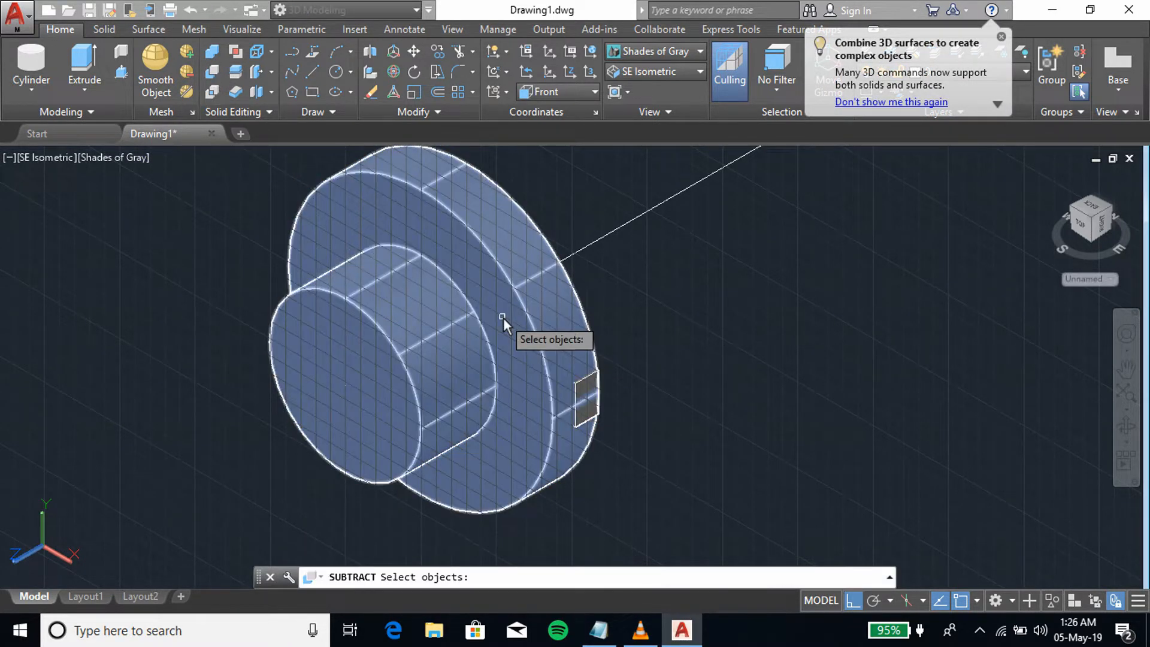
{"action": "left_click", "coordinate": [508, 327]}
{"action": "key", "text": "Return"}
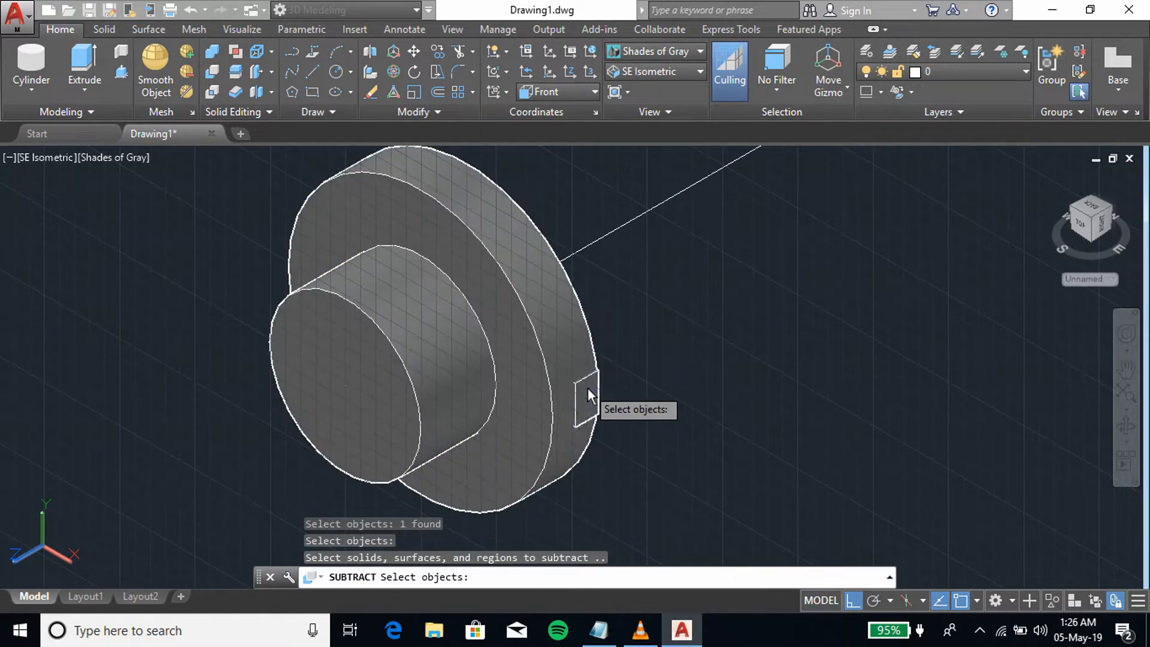
{"action": "left_click", "coordinate": [592, 396]}
{"action": "key", "text": "Return"}
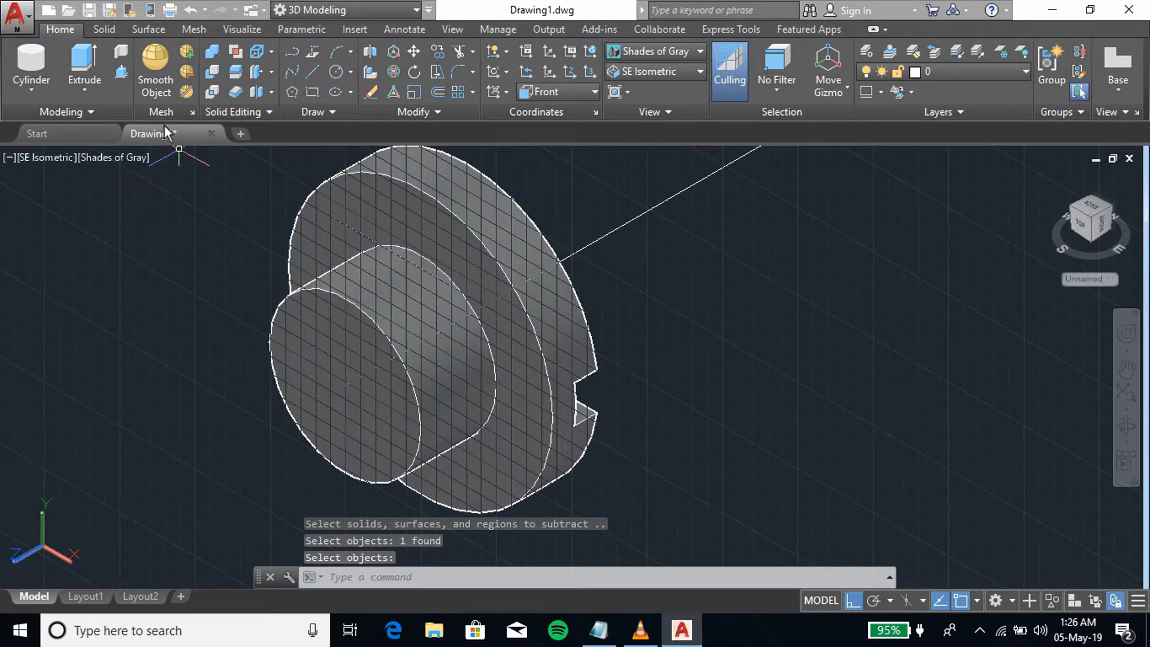
Step: Create a cylinder of diameter 50 centred on the smaller cylinder's front face, extending through the whole part and out beyond the flange
{"action": "left_click", "coordinate": [31, 60]}
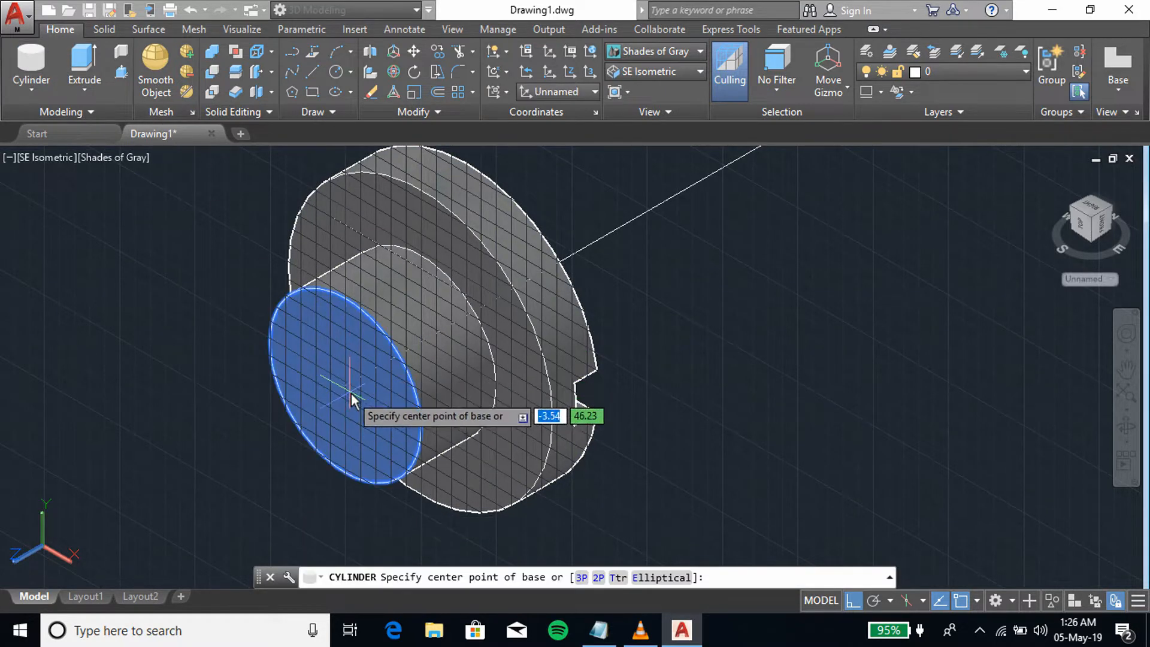
{"action": "left_click", "coordinate": [345, 384]}
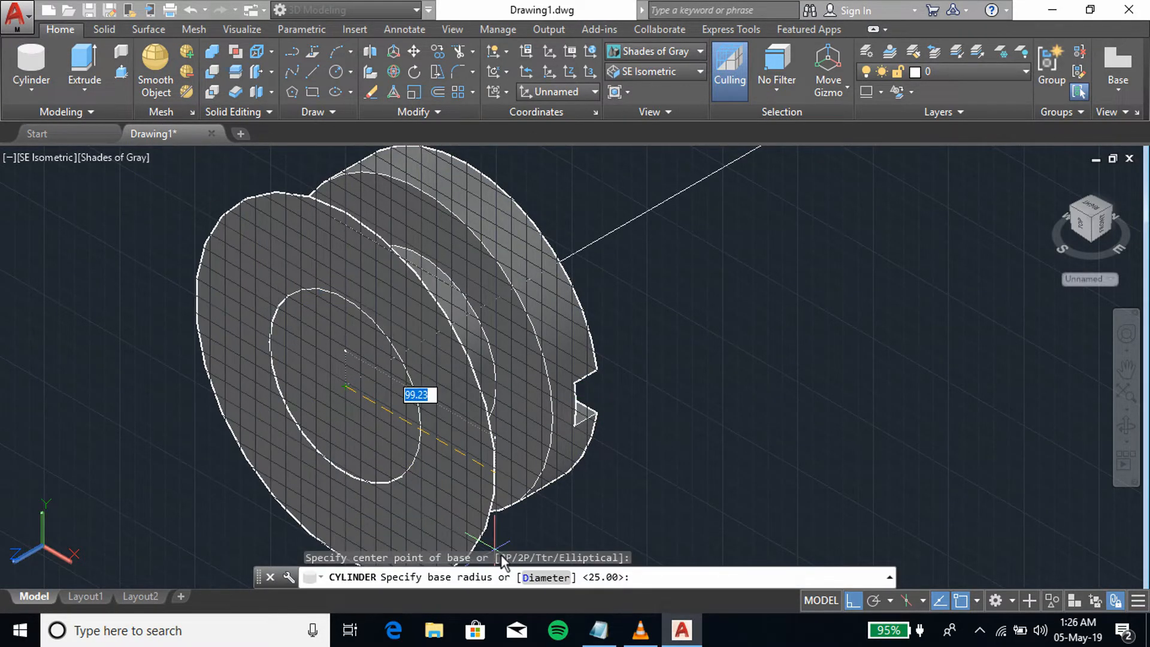
{"action": "left_click", "coordinate": [545, 578]}
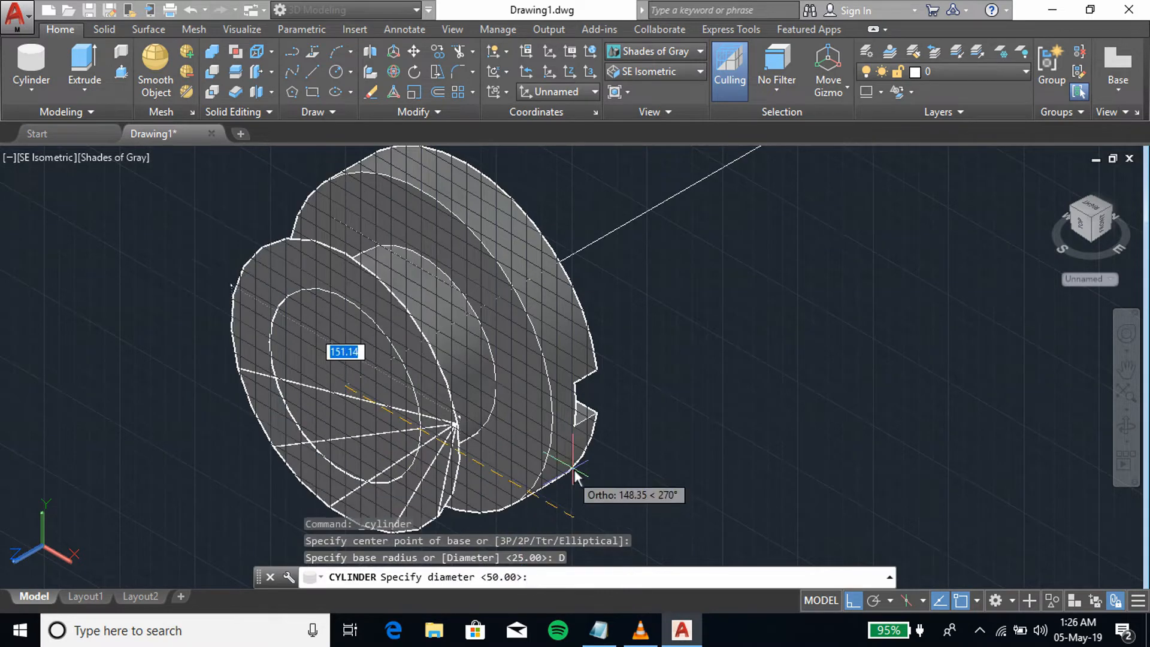
{"action": "type", "text": "1"}
{"action": "key", "text": "Return"}
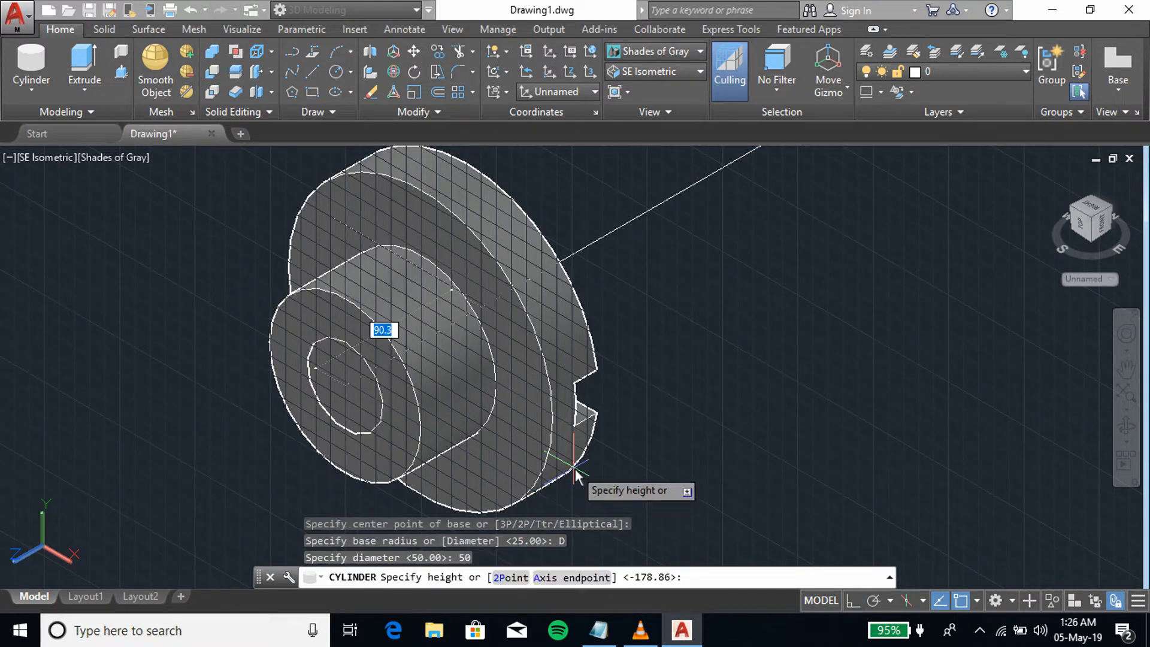
{"action": "left_click", "coordinate": [721, 364]}
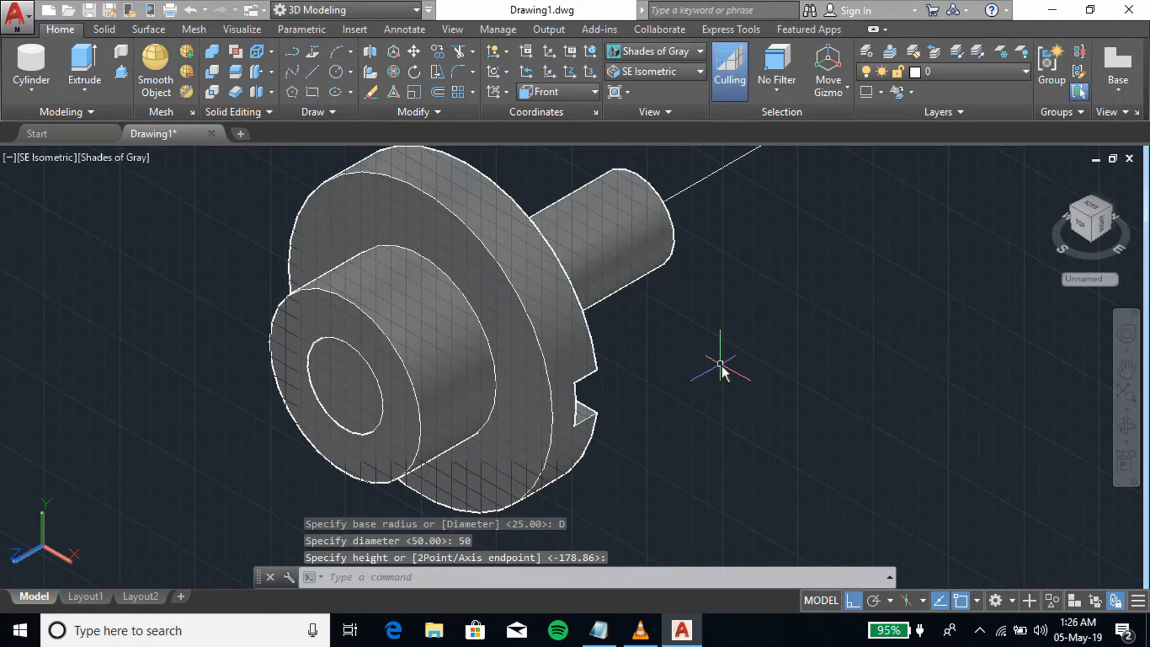
Step: Subtract the diameter 50 cylinder from the flanged solid to cut the central through bore
{"action": "left_click", "coordinate": [222, 76]}
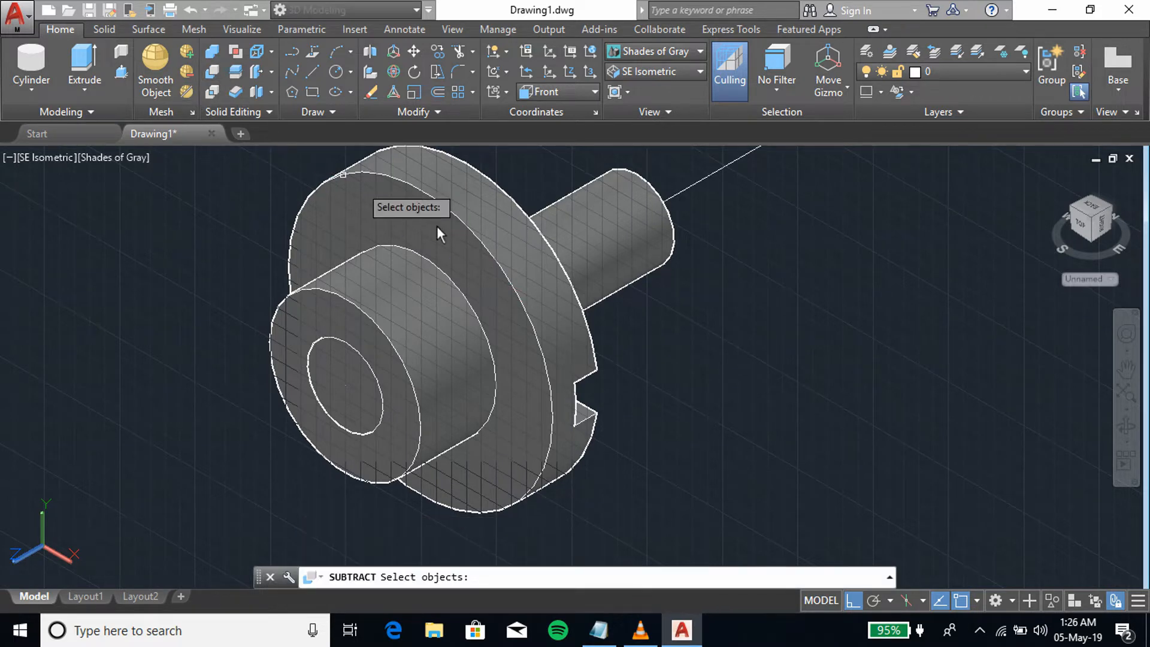
{"action": "left_click", "coordinate": [480, 271]}
{"action": "key", "text": "Return"}
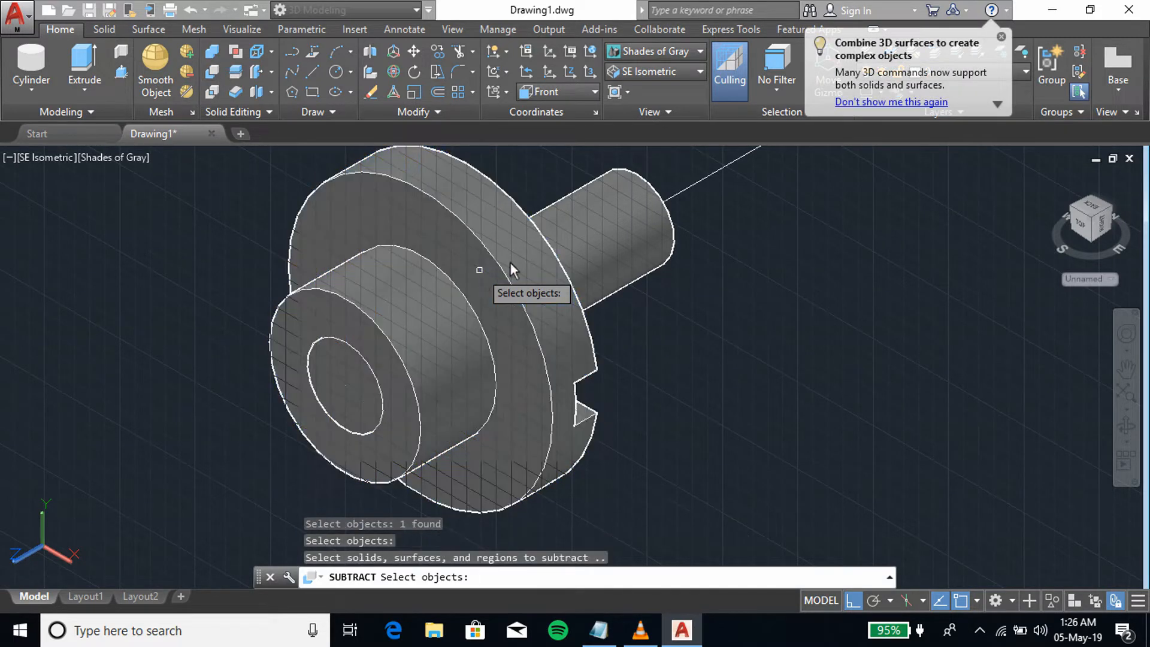
{"action": "left_click", "coordinate": [592, 247]}
{"action": "key", "text": "Return"}
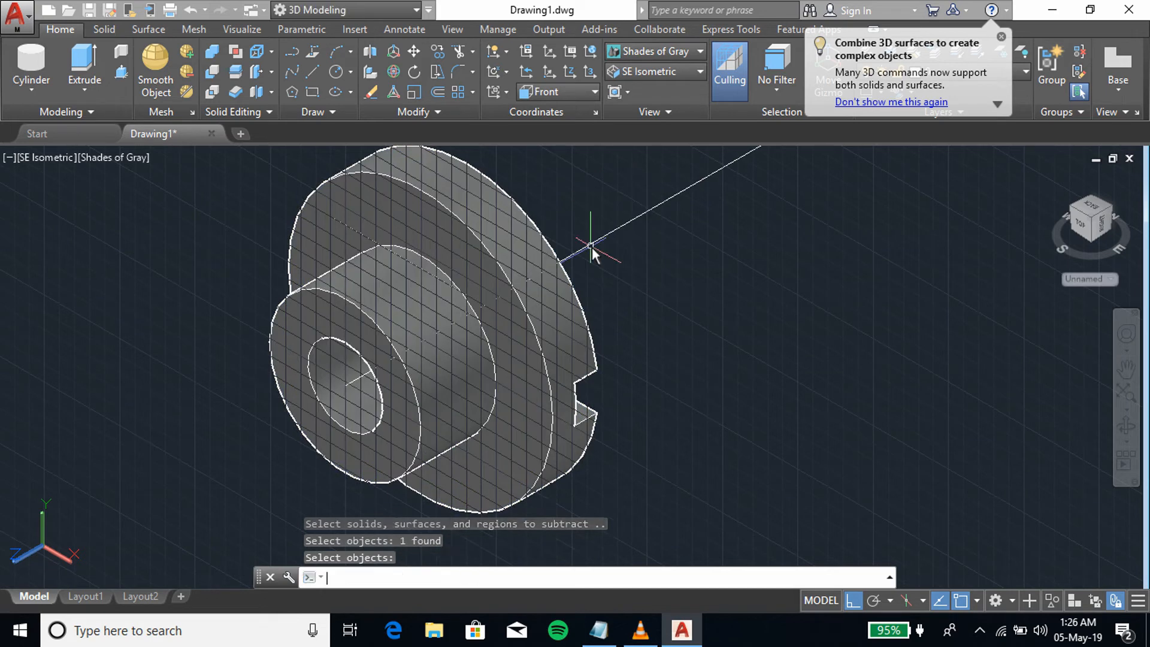
{"action": "left_click", "coordinate": [456, 210]}
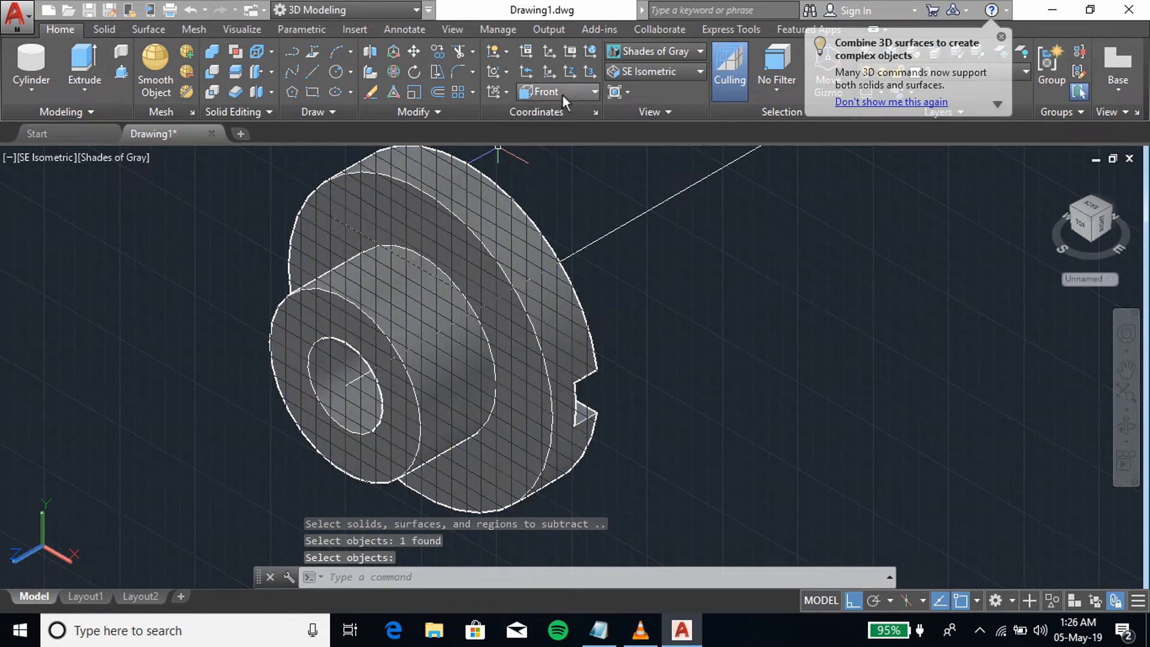
Step: Draw connected helper lines from the bore's centre on the front face: 5 upward and 29 horizontally towards the keyway side
{"action": "left_click", "coordinate": [310, 72]}
{"action": "scroll", "coordinate": [328, 376], "scroll_direction": "up", "scroll_amount": 3}
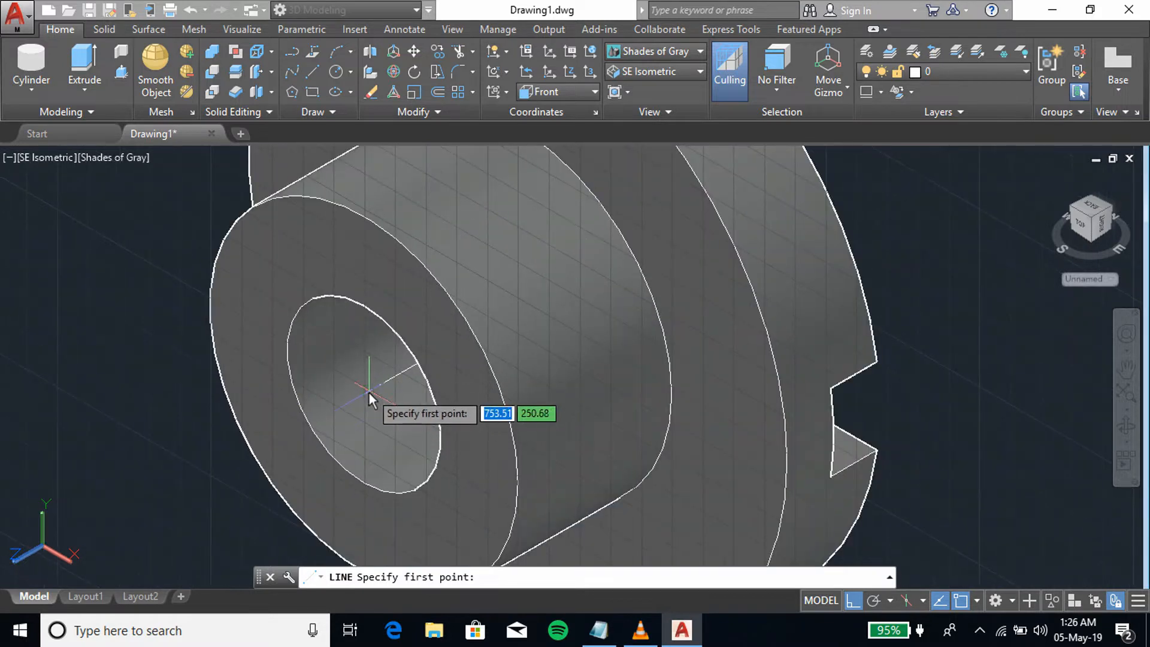
{"action": "left_click", "coordinate": [363, 394]}
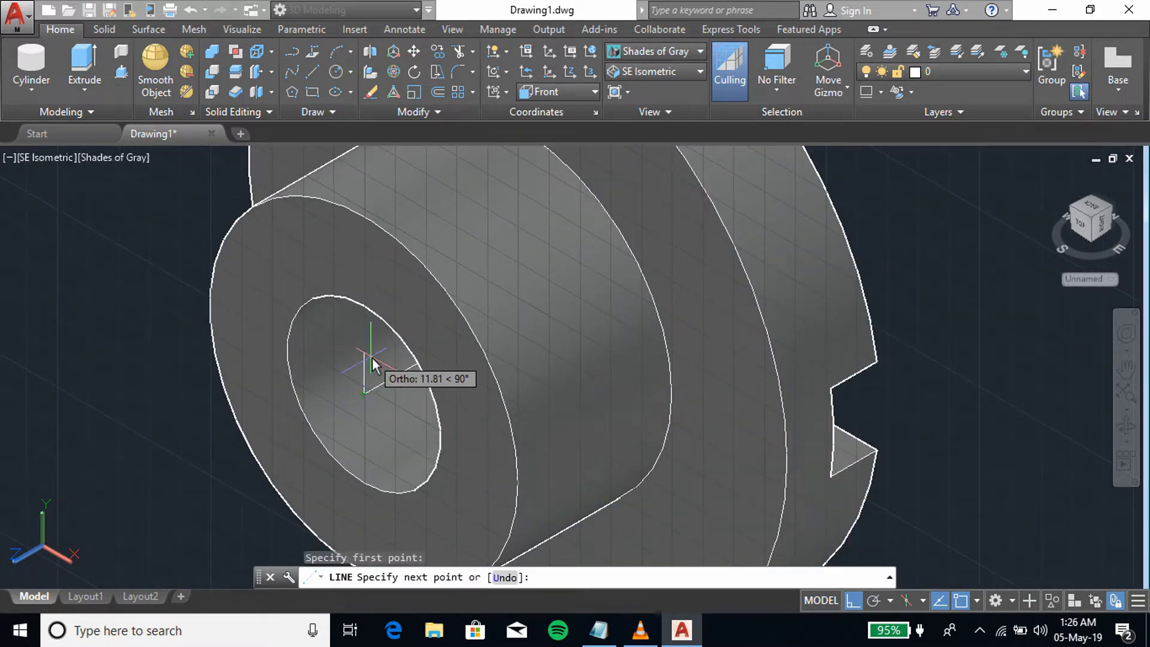
{"action": "type", "text": "5"}
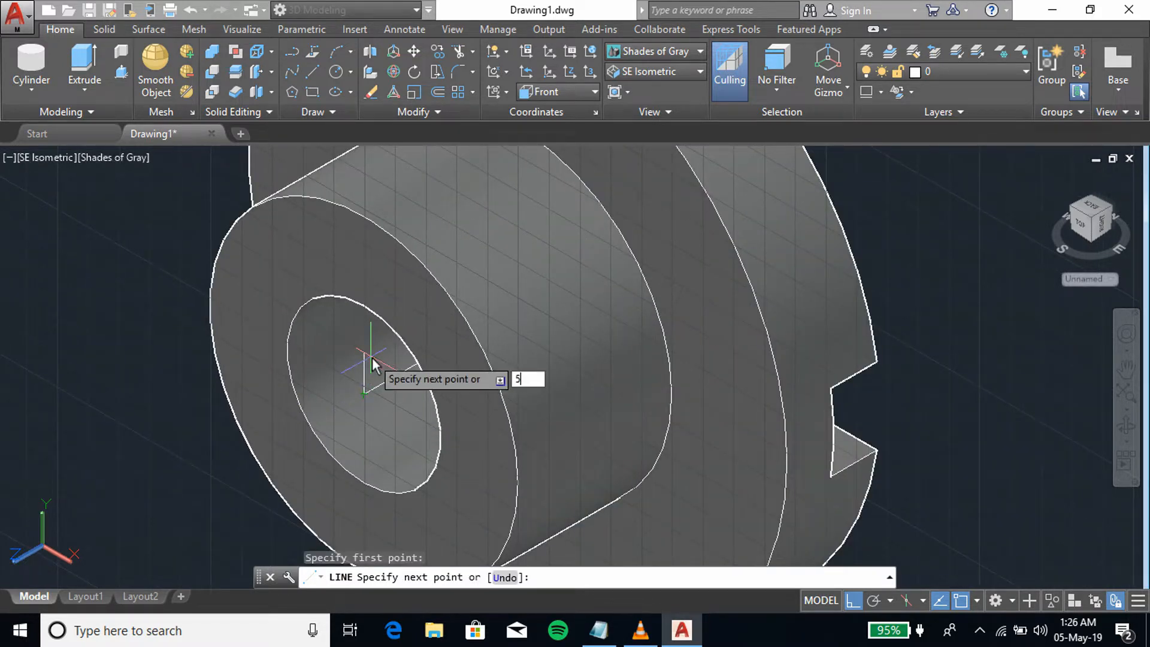
{"action": "key", "text": "Return"}
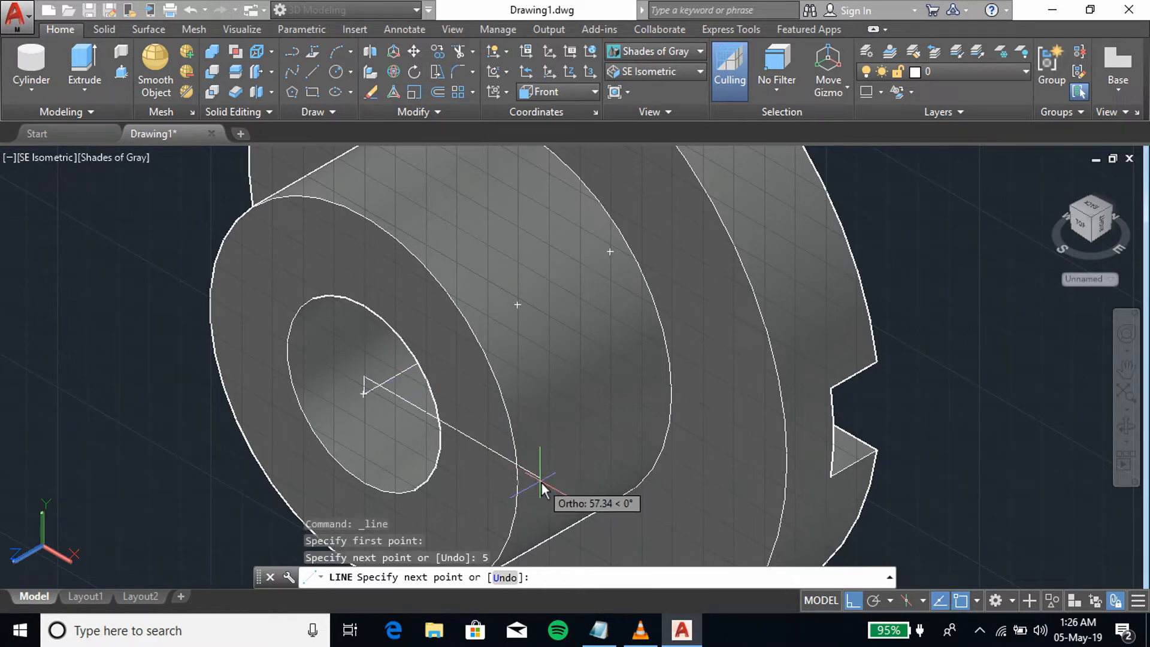
{"action": "type", "text": "2"}
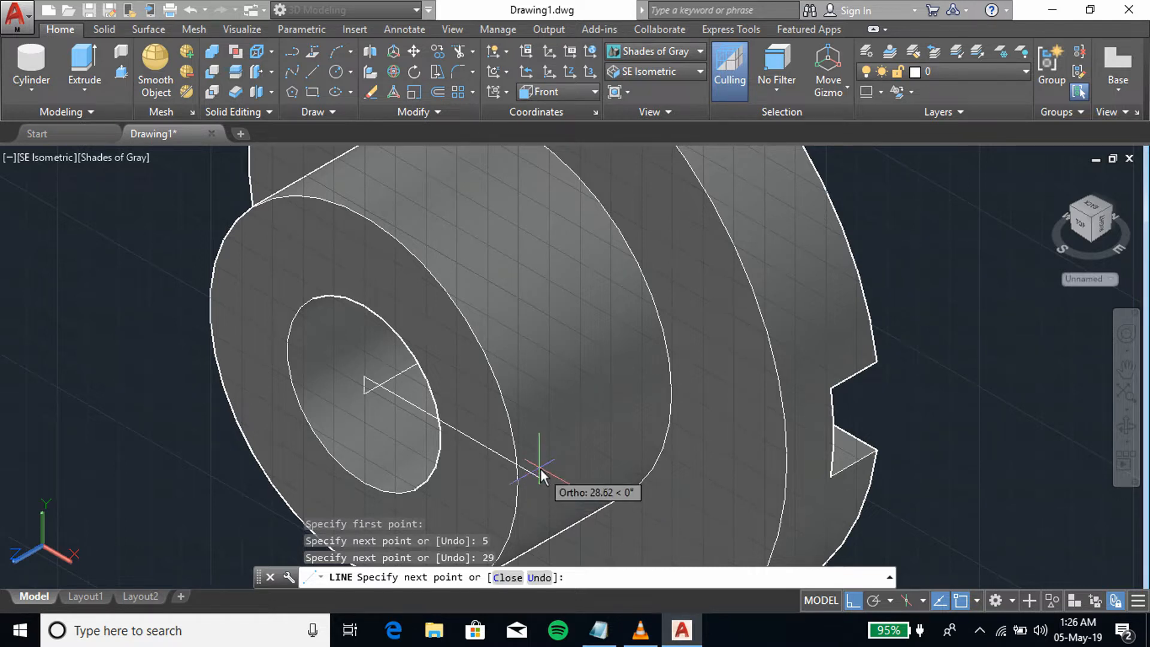
{"action": "right_click", "coordinate": [611, 380]}
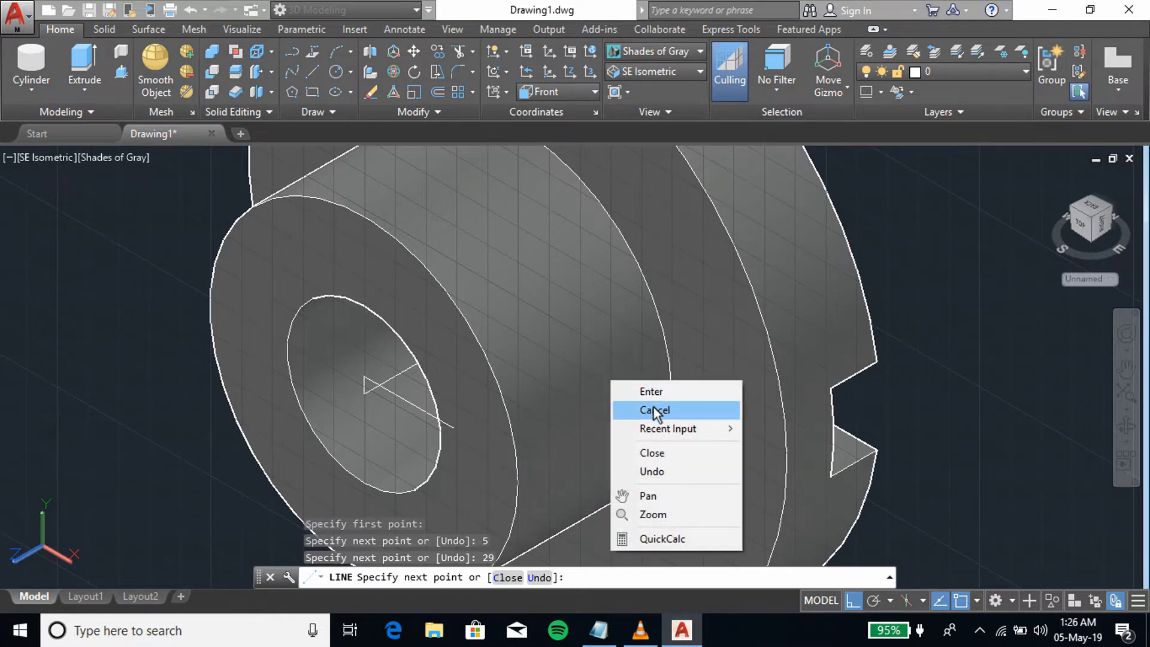
{"action": "left_click", "coordinate": [655, 412]}
{"action": "middle_click_drag", "start_coordinate": [505, 409], "coordinate": [563, 303]}
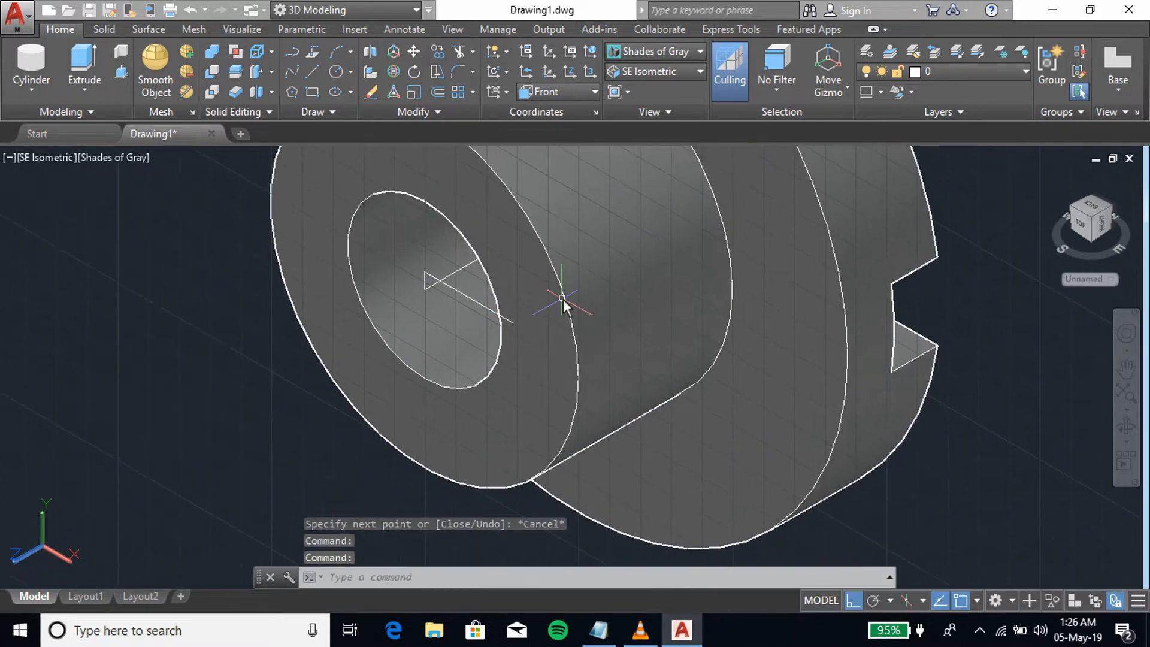
{"action": "left_click", "coordinate": [563, 303]}
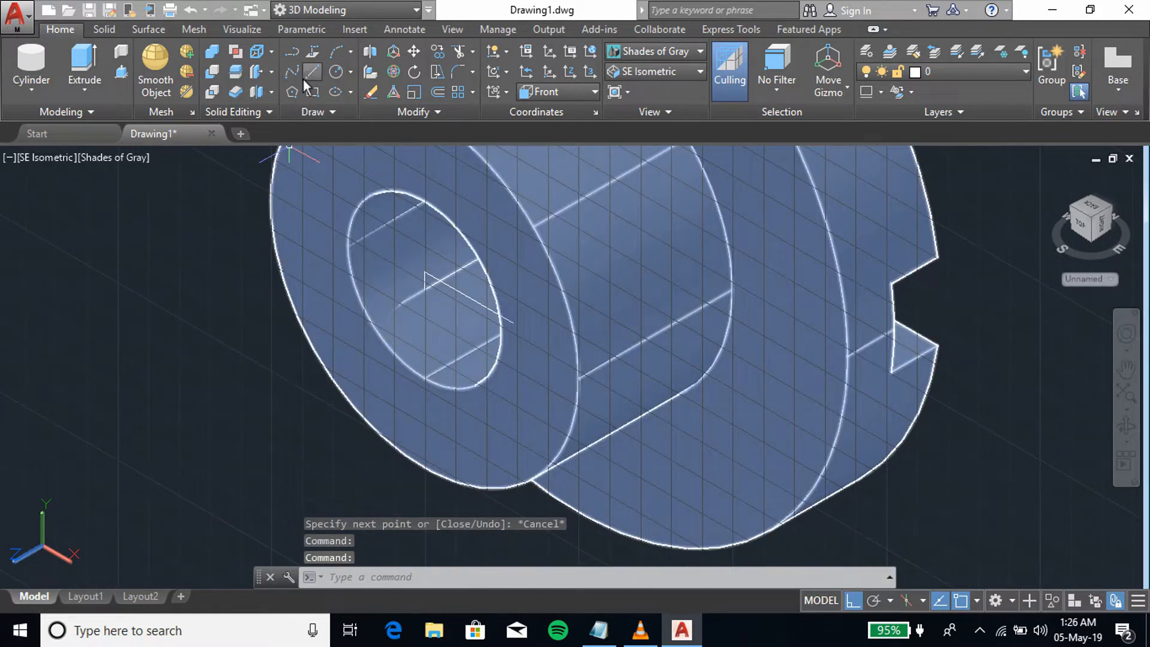
Step: Create a box from the 29 line's outer end, 10 long downward, its width reaching back into the bore, and 65 high into the part
{"action": "left_click", "coordinate": [31, 89]}
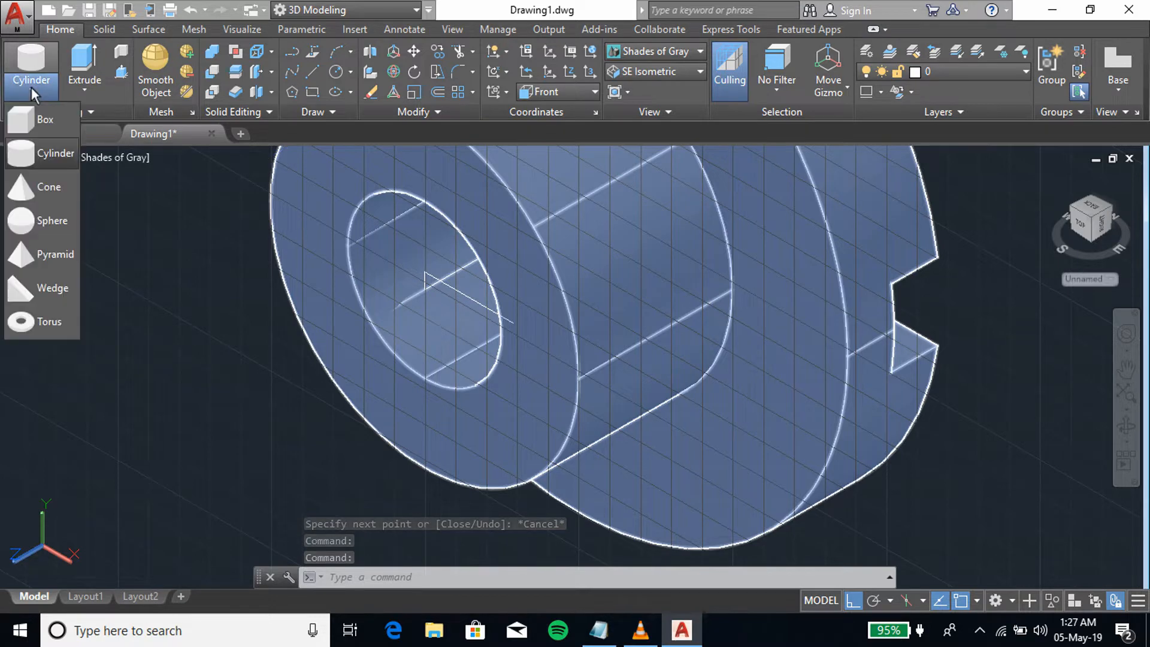
{"action": "left_click", "coordinate": [54, 121]}
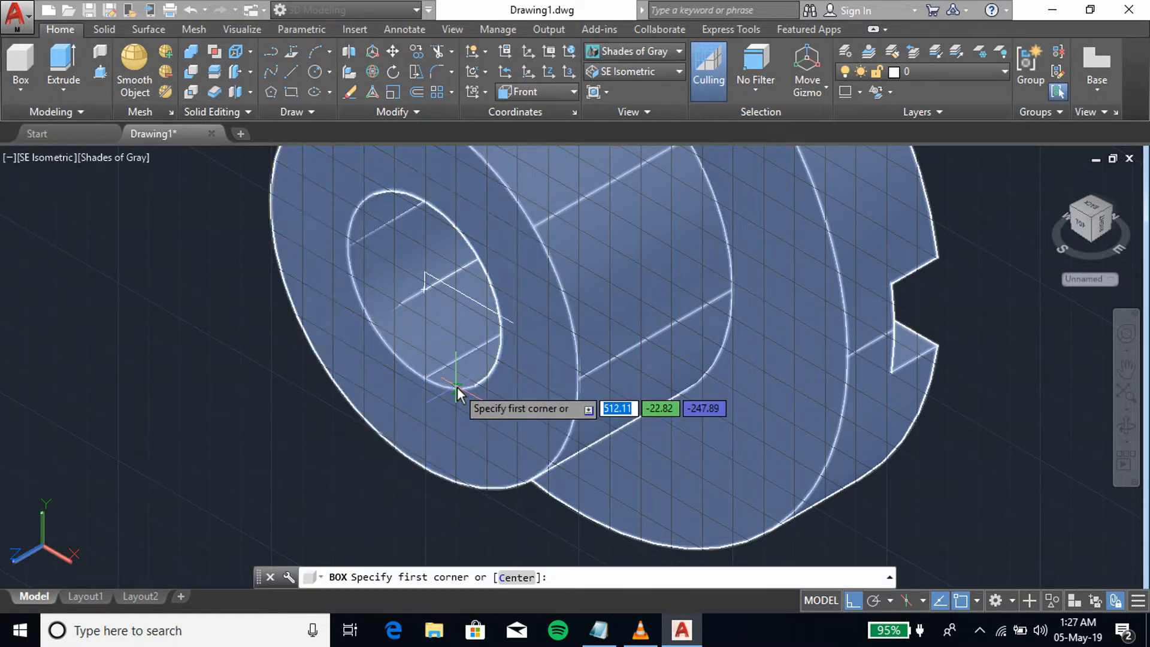
{"action": "middle_click_drag", "start_coordinate": [513, 329], "coordinate": [520, 355]}
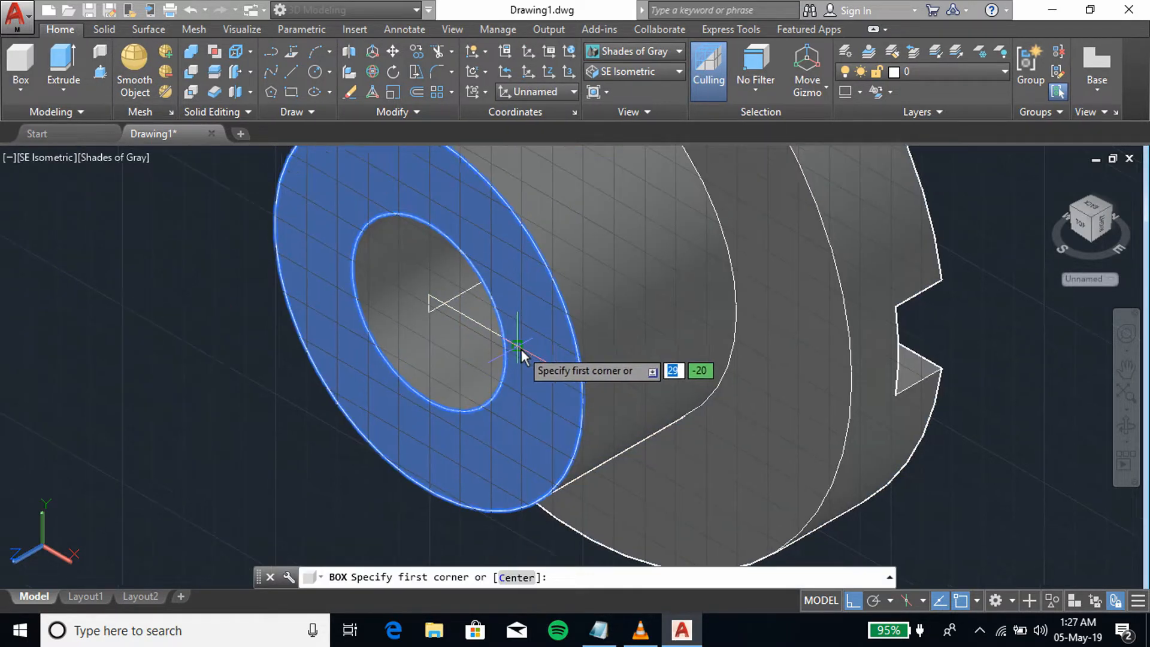
{"action": "left_click", "coordinate": [518, 346]}
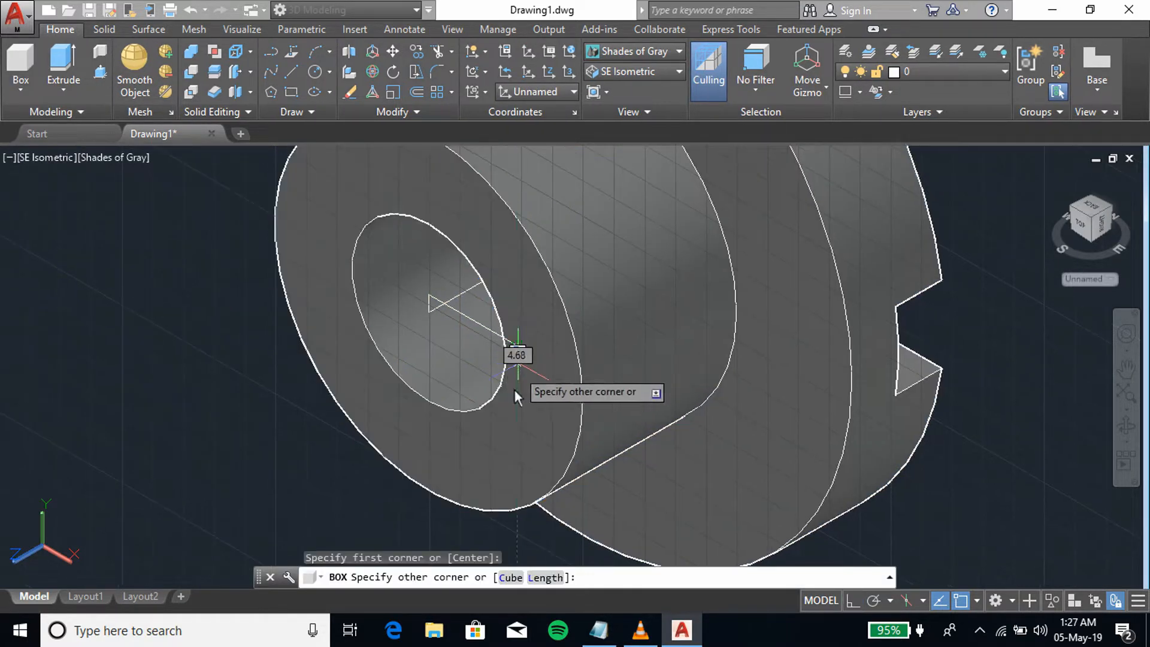
{"action": "left_click", "coordinate": [544, 578]}
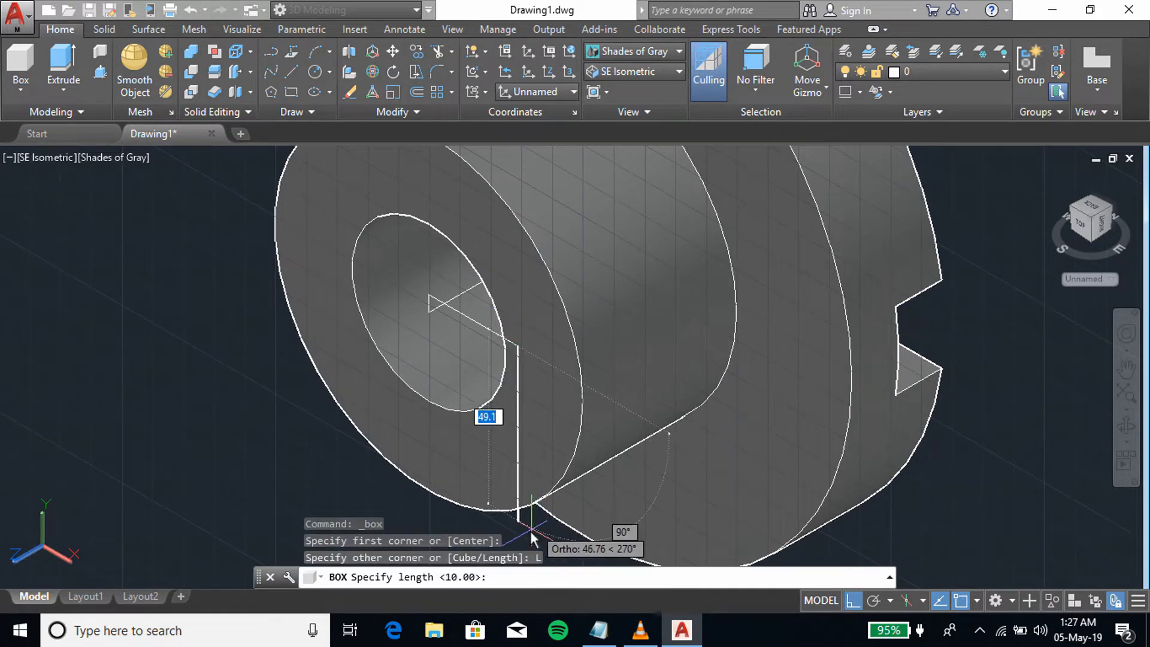
{"action": "type", "text": "10"}
{"action": "key", "text": "Return"}
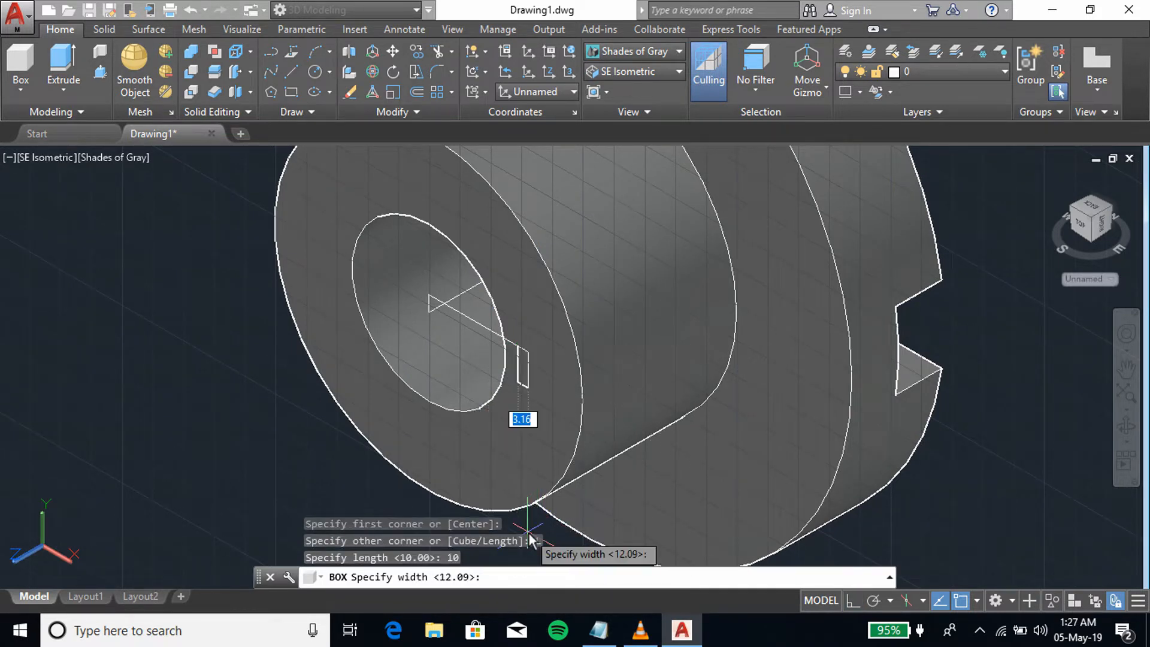
{"action": "left_click", "coordinate": [470, 505]}
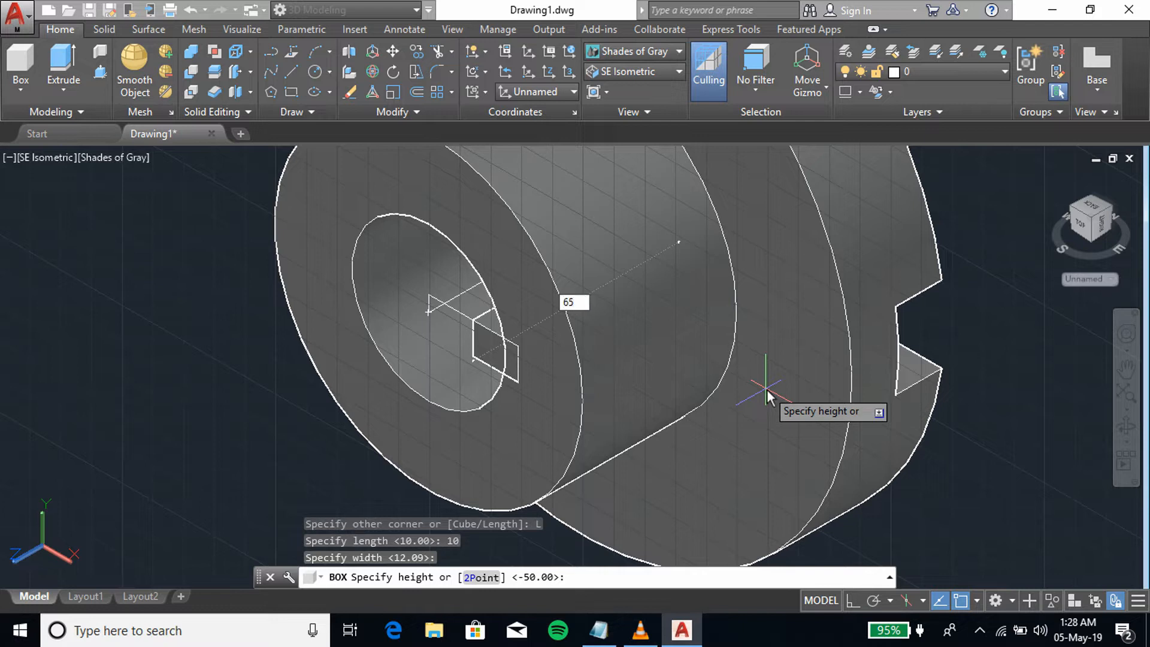
{"action": "key", "text": "Return"}
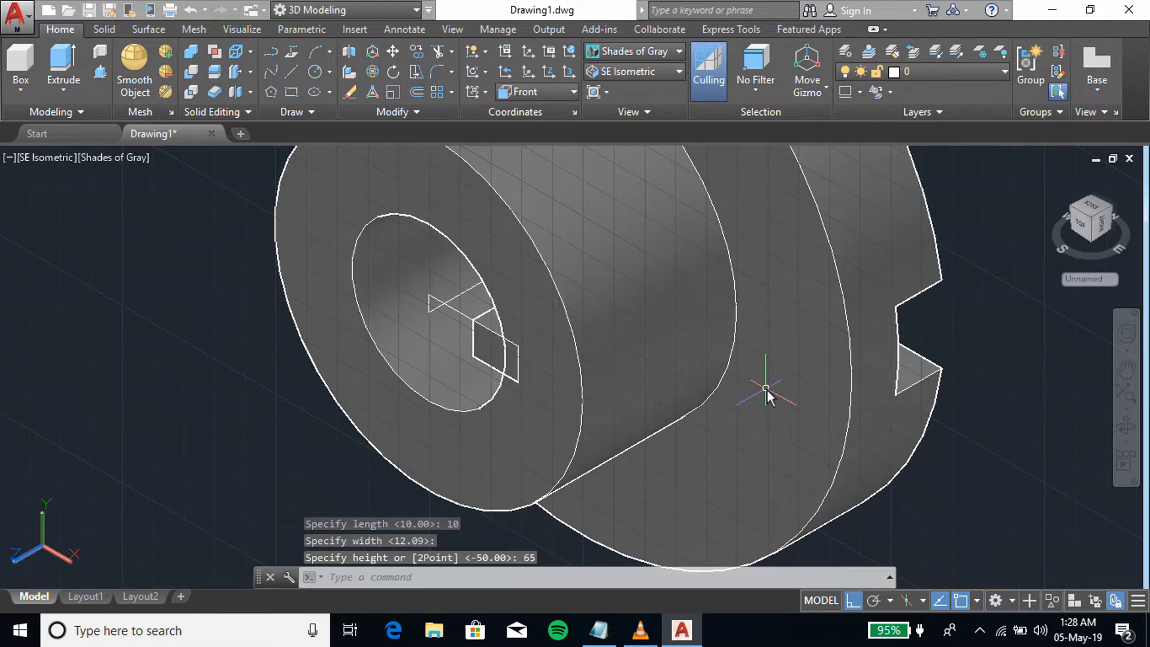
Step: Subtract the box from the flanged solid to cut a keyway in the side of the bore
{"action": "scroll", "coordinate": [778, 410], "scroll_direction": "down", "scroll_amount": 3}
{"action": "scroll", "coordinate": [779, 410], "scroll_direction": "down", "scroll_amount": 2}
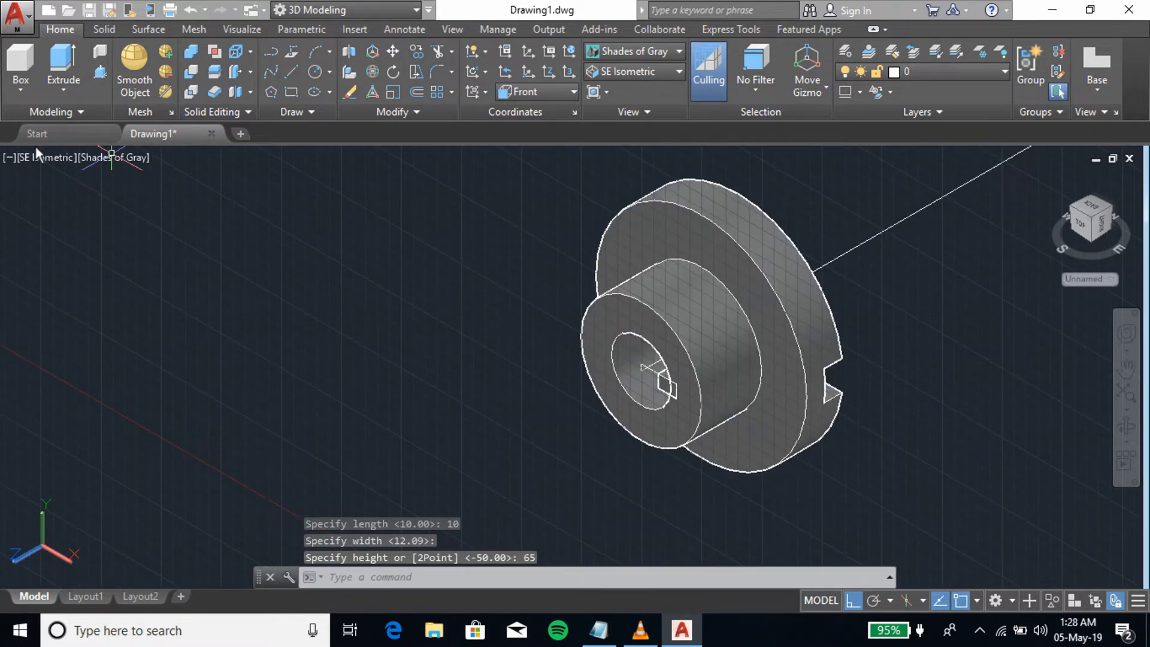
{"action": "left_click", "coordinate": [191, 72]}
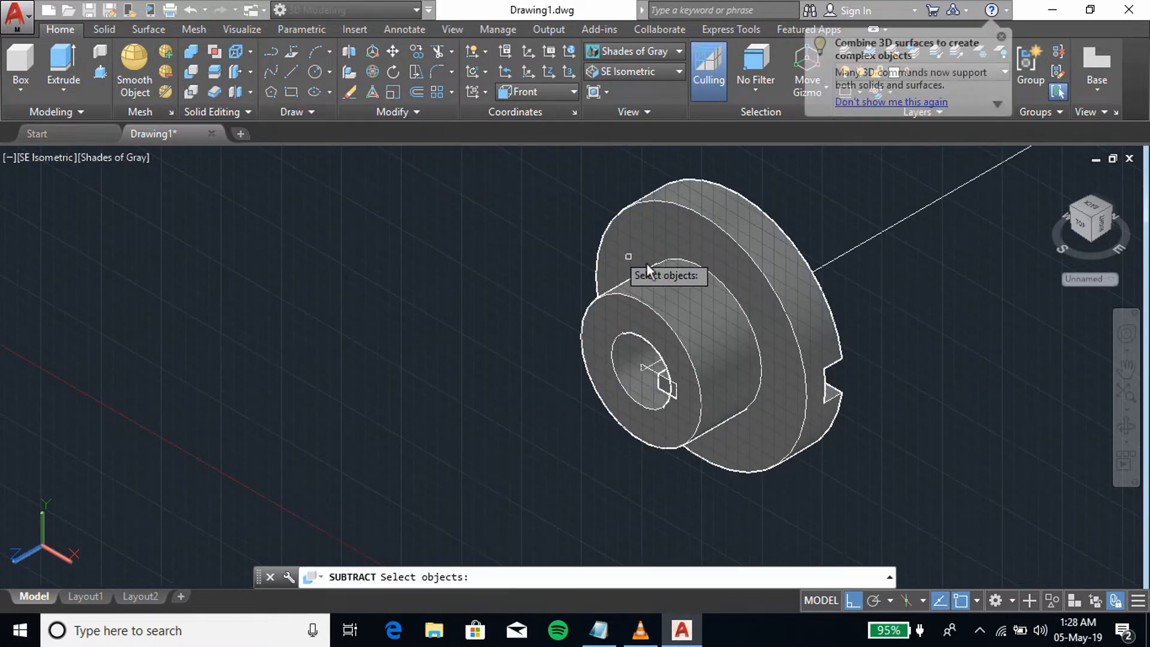
{"action": "left_click", "coordinate": [684, 285]}
{"action": "key", "text": "Return"}
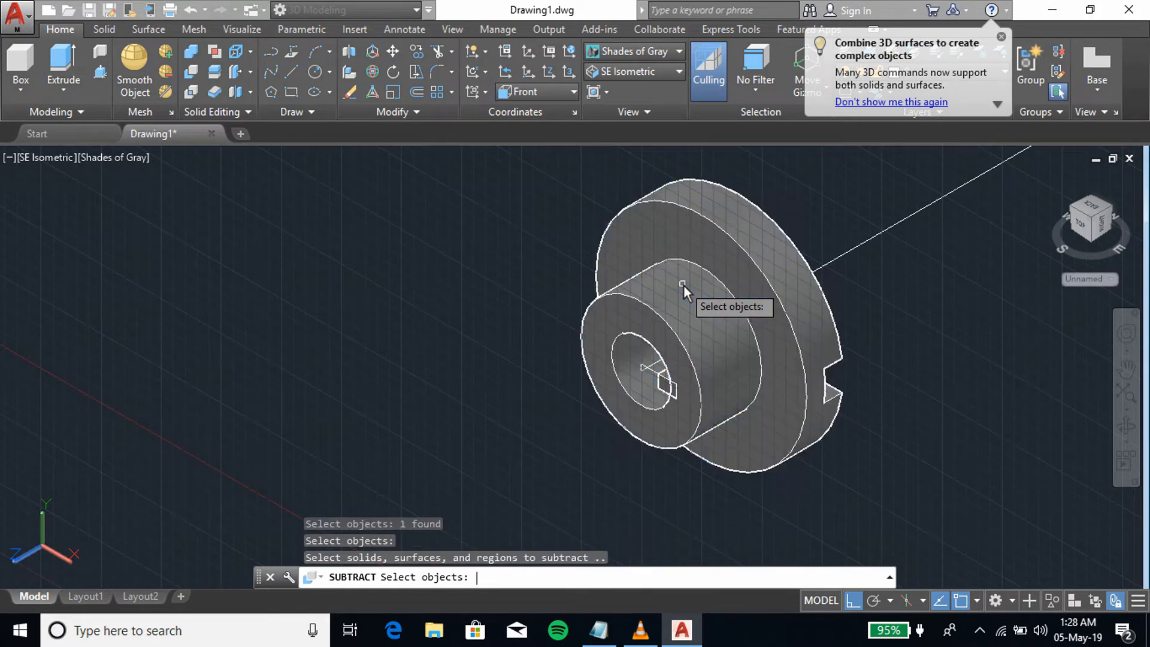
{"action": "left_click", "coordinate": [663, 391]}
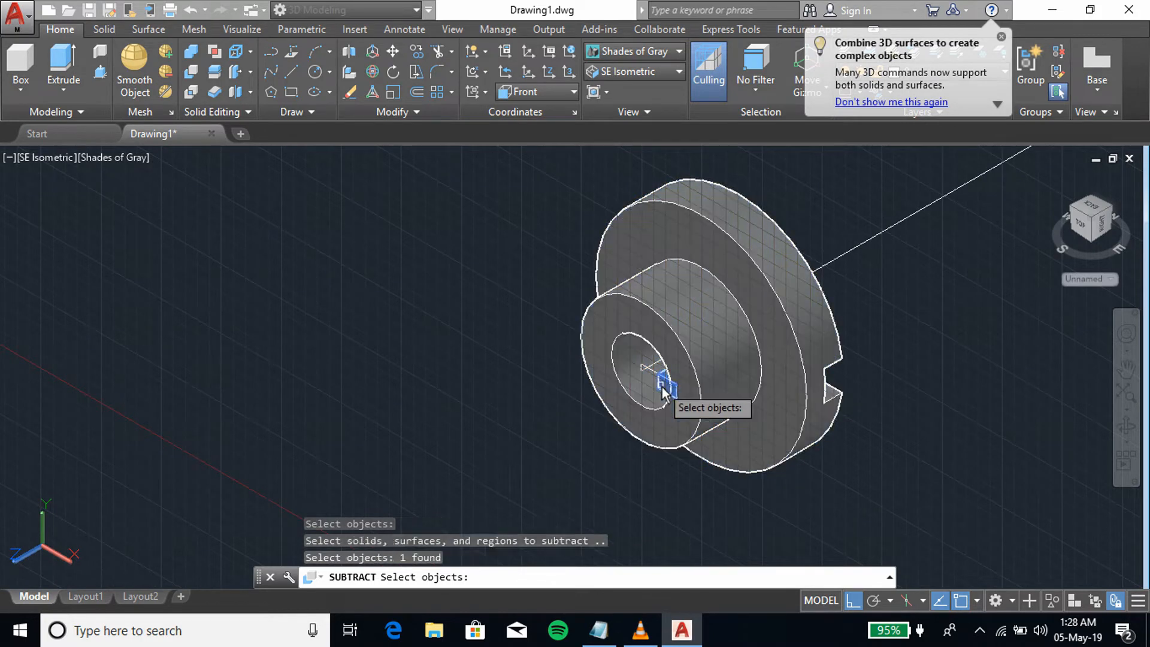
{"action": "key", "text": "Return"}
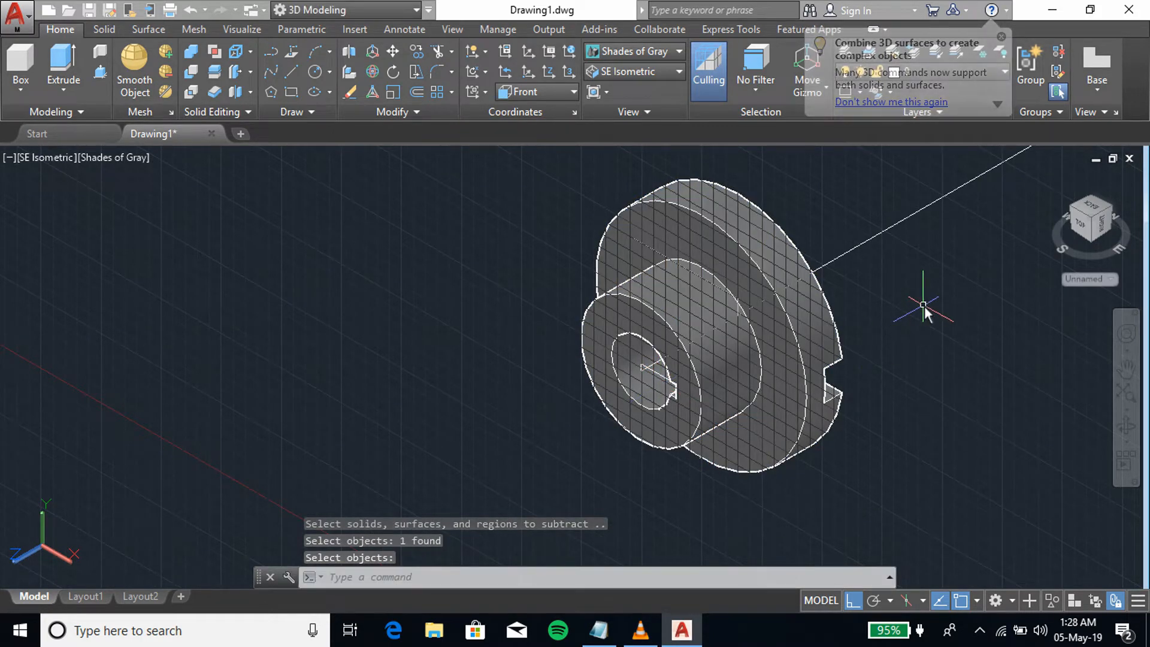
Step: Erase the two helper lines, 29 and 5 long, at the bore's centre
{"action": "scroll", "coordinate": [695, 360], "scroll_direction": "up", "scroll_amount": 6}
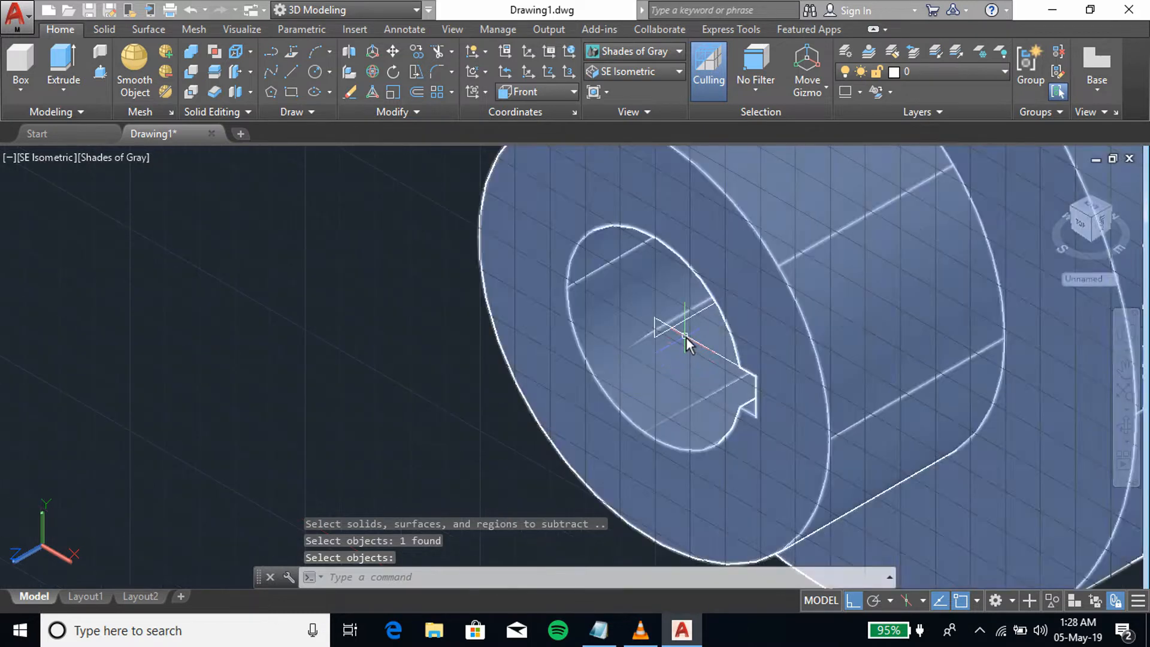
{"action": "left_click", "coordinate": [687, 343]}
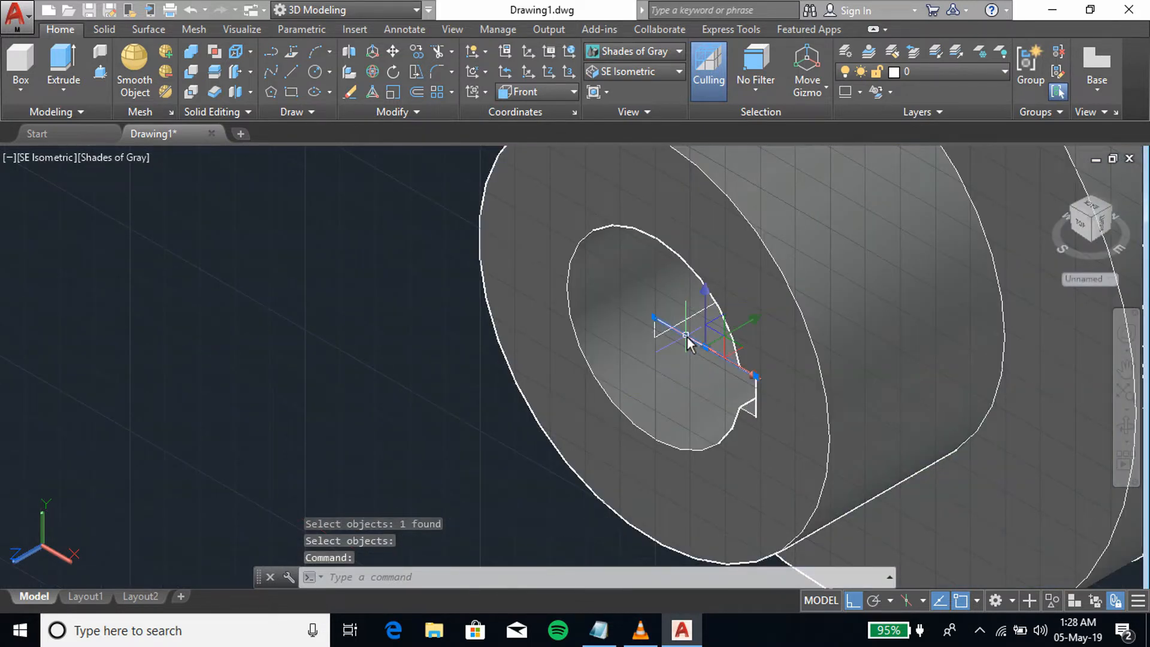
{"action": "key", "text": "Delete"}
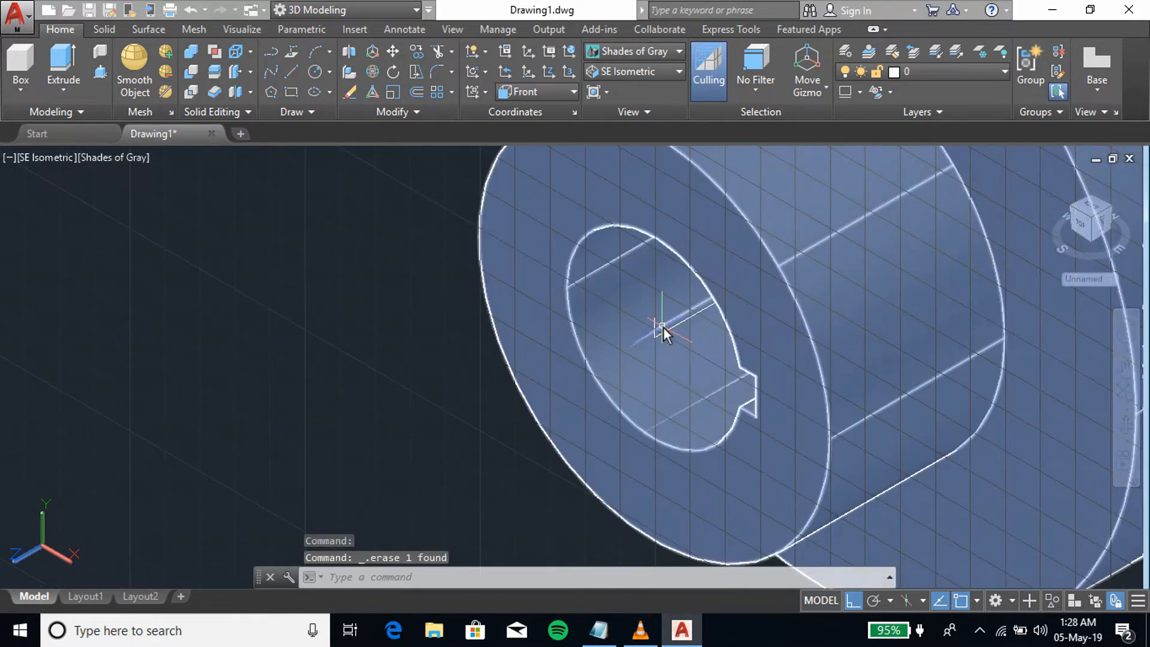
{"action": "left_click", "coordinate": [657, 330]}
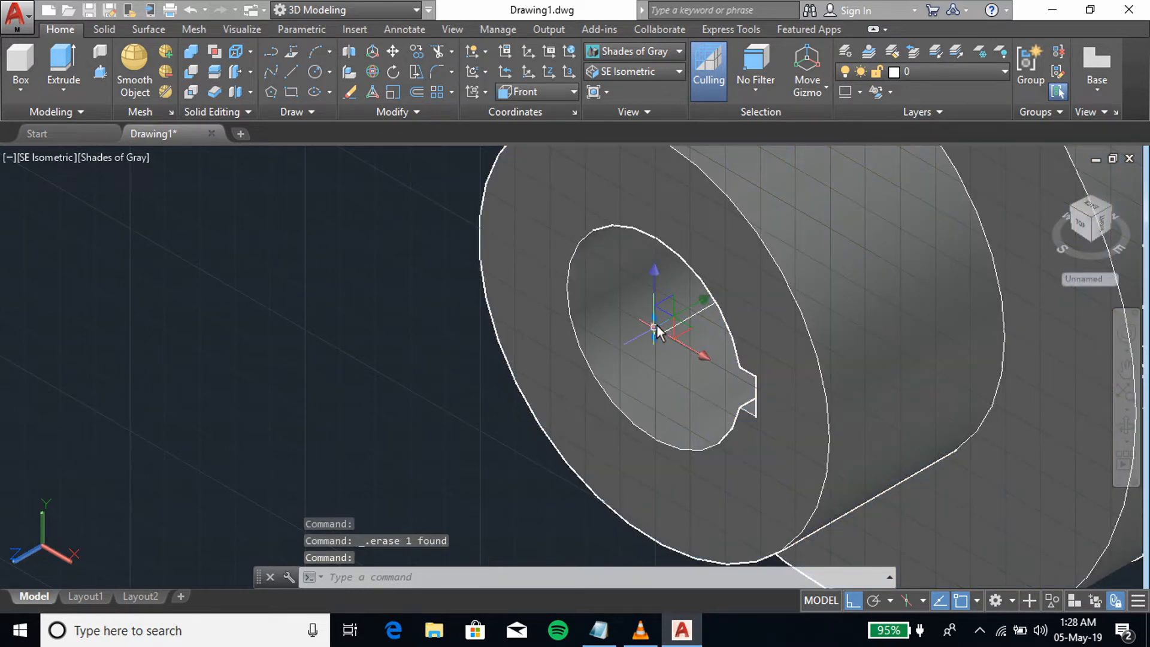
{"action": "key", "text": "Escape"}
{"action": "scroll", "coordinate": [858, 340], "scroll_direction": "down", "scroll_amount": 3}
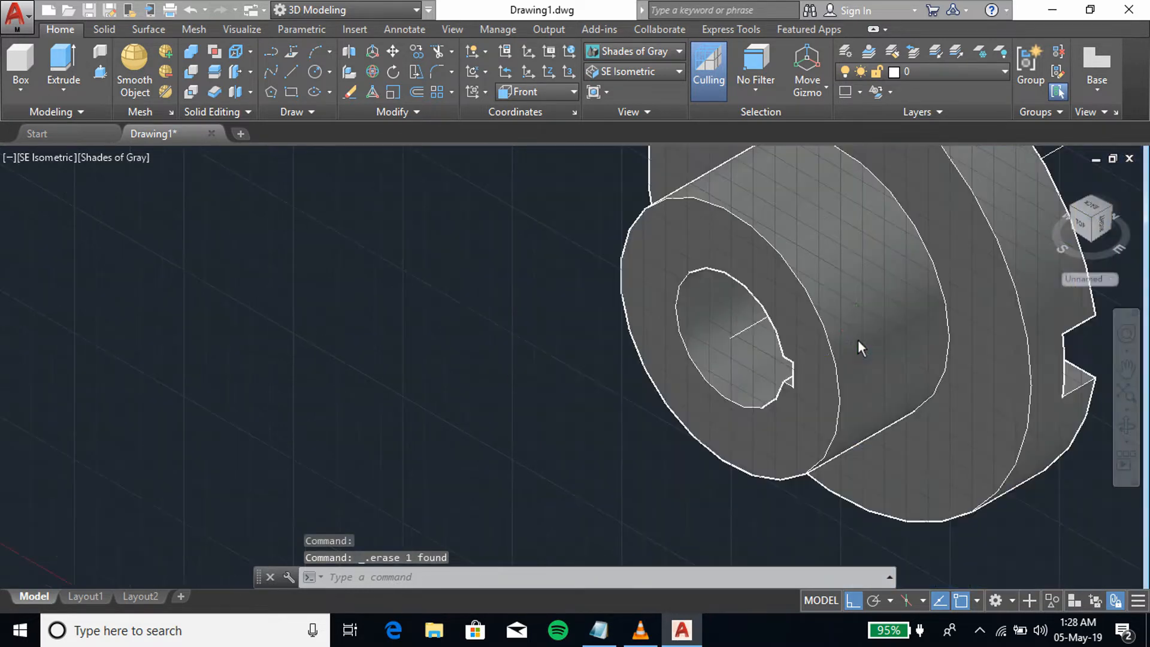
Step: Create a separate cylinder of diameter 175 and height 15, centred on the centre line behind the flange and extending away from it
{"action": "scroll", "coordinate": [858, 340], "scroll_direction": "down", "scroll_amount": 5}
{"action": "middle_click_drag", "start_coordinate": [911, 286], "coordinate": [679, 396]}
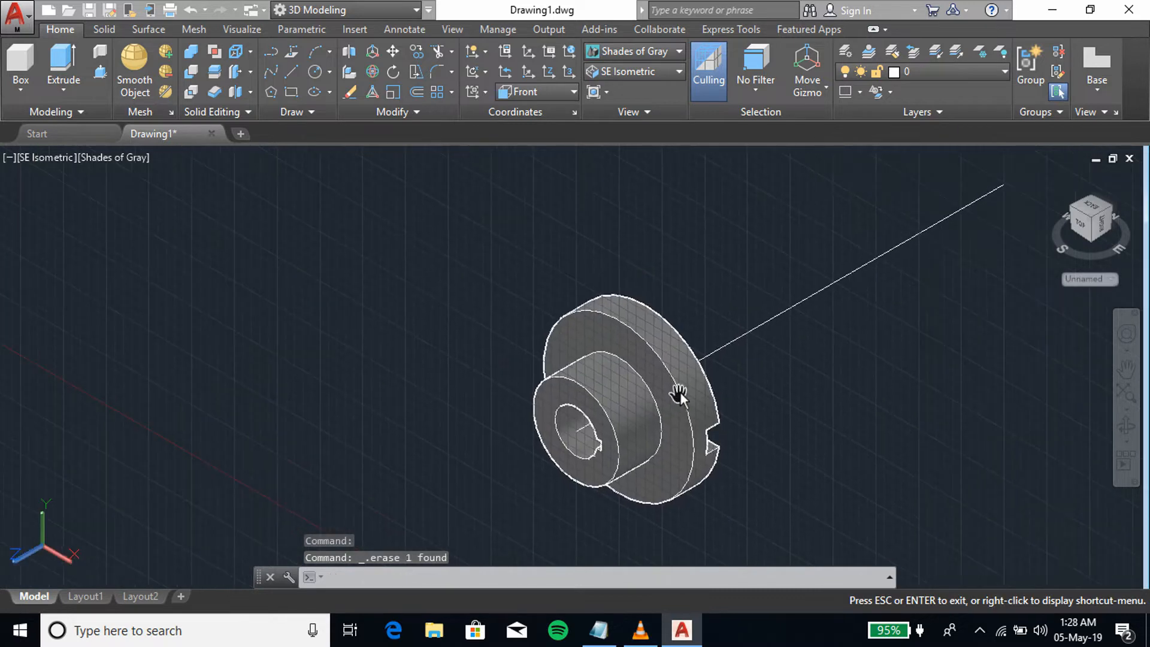
{"action": "left_click", "coordinate": [18, 84]}
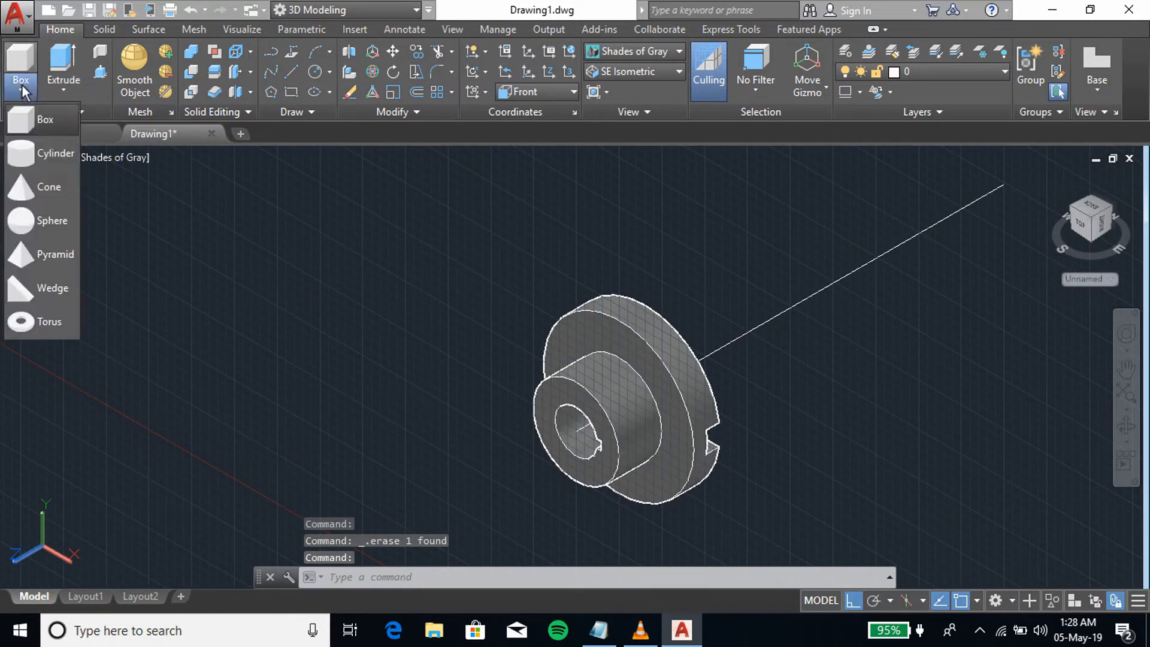
{"action": "left_click", "coordinate": [34, 155]}
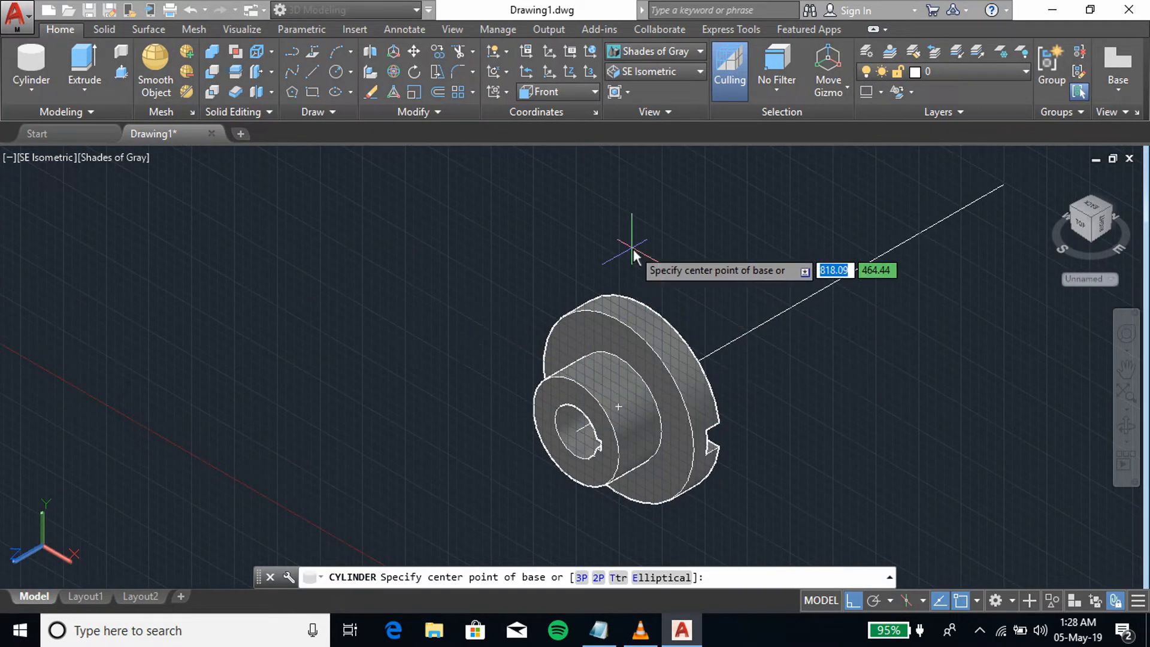
{"action": "left_click", "coordinate": [755, 329]}
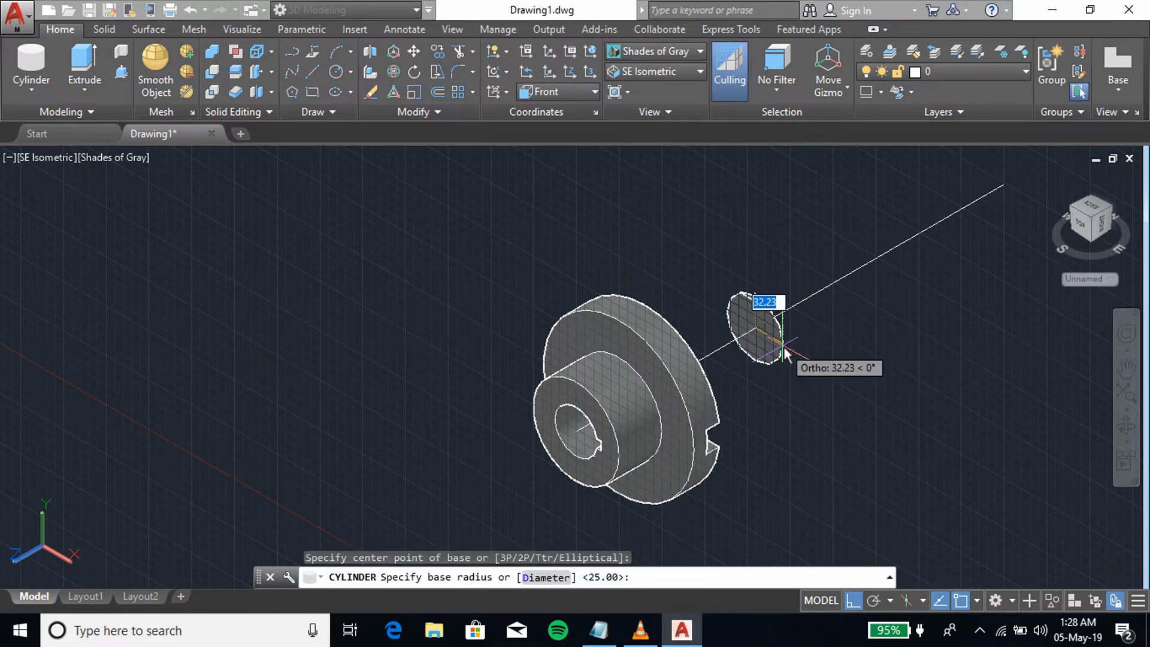
{"action": "left_click", "coordinate": [546, 578]}
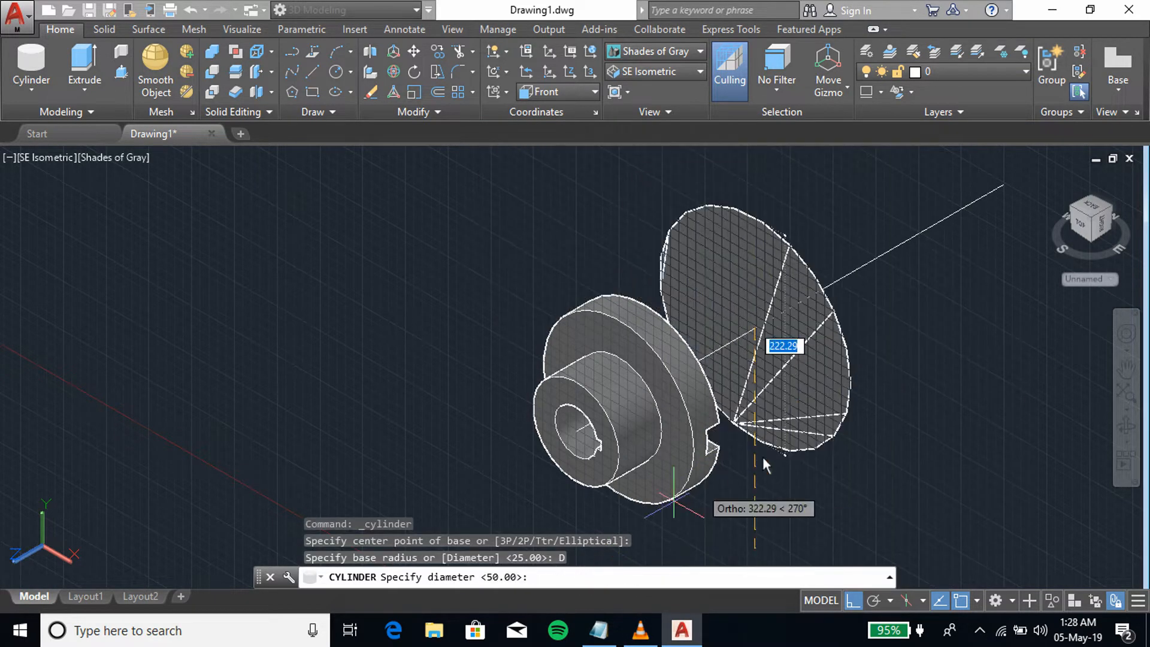
{"action": "type", "text": "1"}
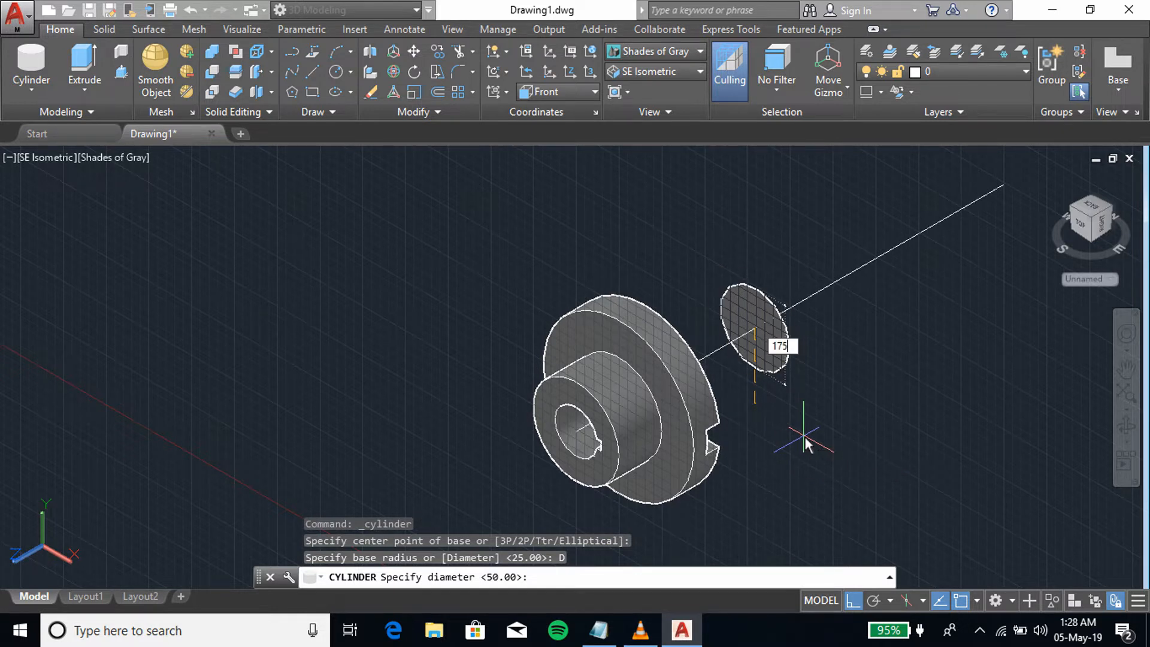
{"action": "type", "text": "75"}
{"action": "key", "text": "Return"}
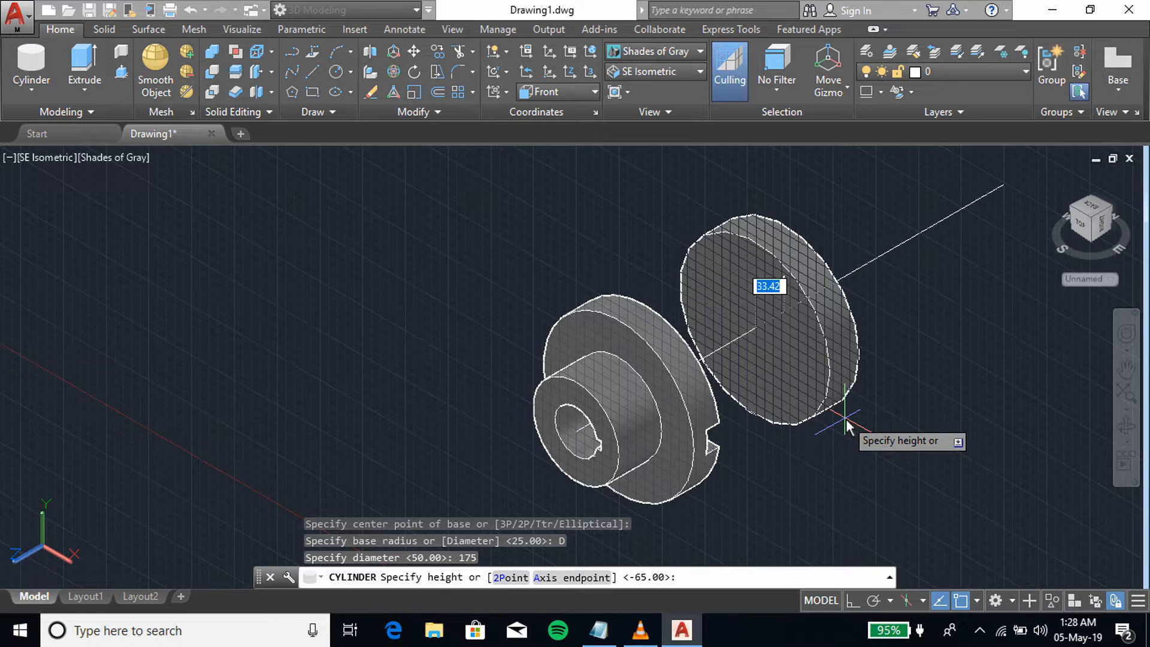
{"action": "type", "text": "15"}
{"action": "key", "text": "Return"}
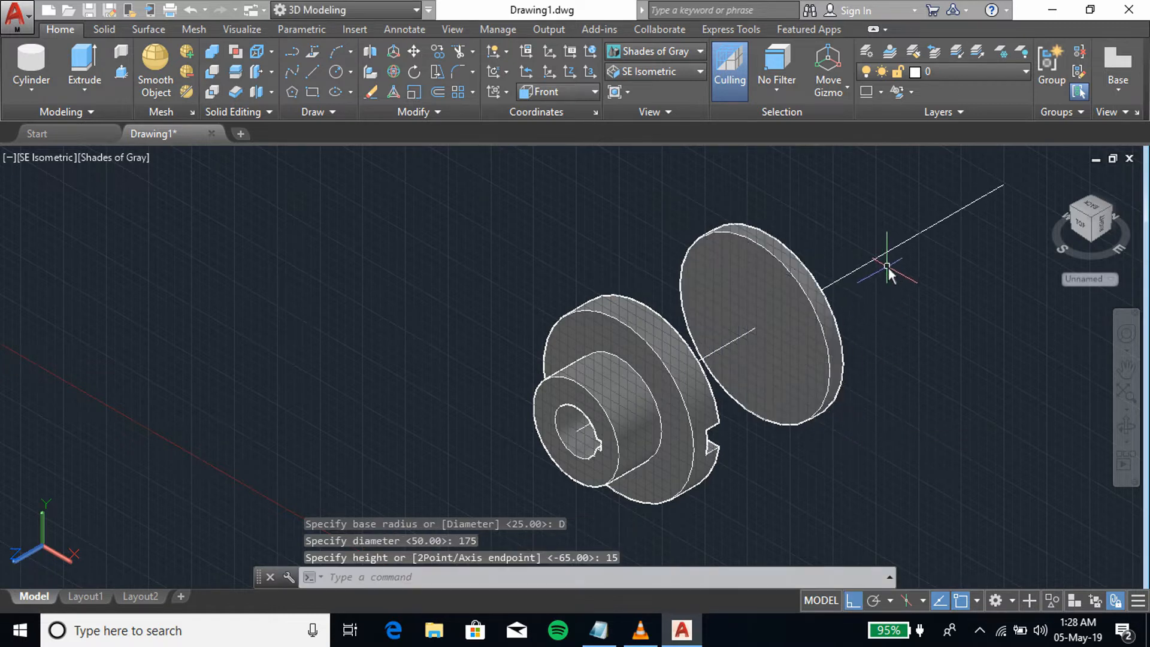
{"action": "middle_click_drag", "start_coordinate": [893, 321], "coordinate": [790, 344]}
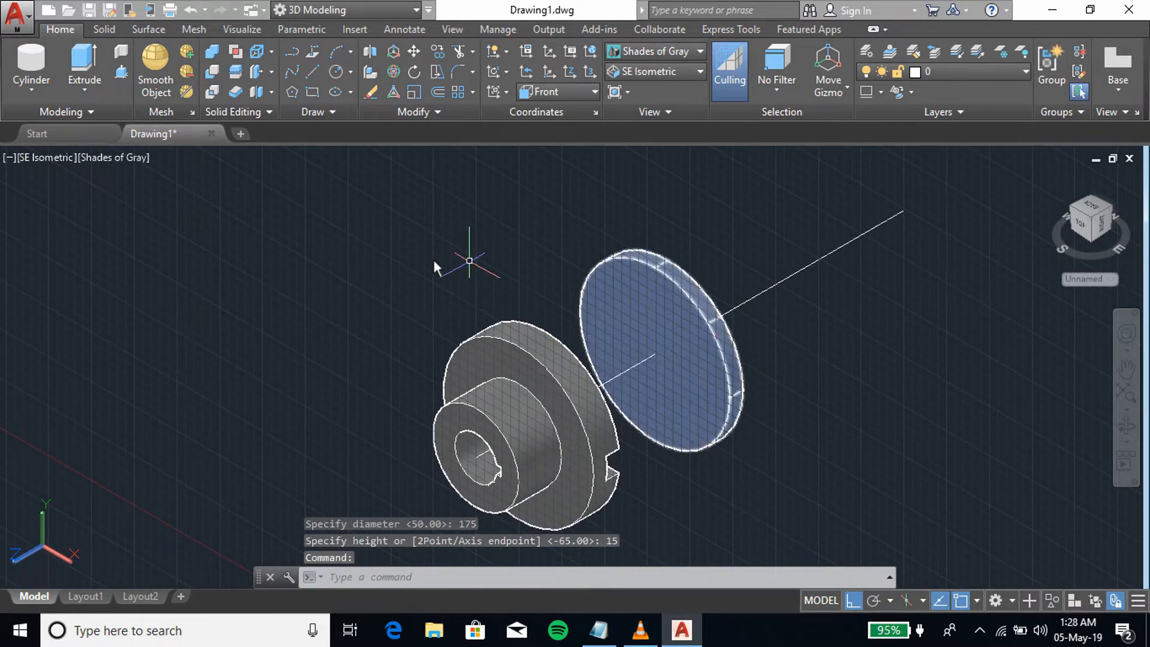
Step: Draw helper lines on the disc's flange-side face: 12.5 upward from its centre, then 87.5 horizontally out to the rim
{"action": "left_click", "coordinate": [314, 71]}
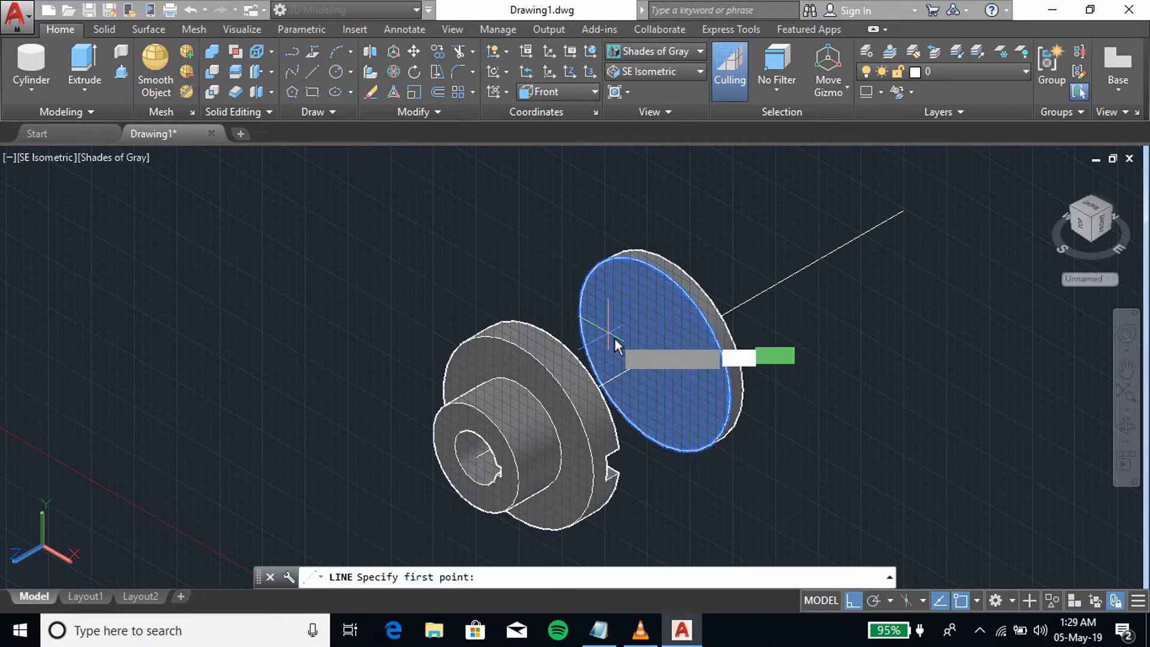
{"action": "scroll", "coordinate": [673, 302], "scroll_direction": "up", "scroll_amount": 3}
{"action": "scroll", "coordinate": [674, 295], "scroll_direction": "up", "scroll_amount": 1}
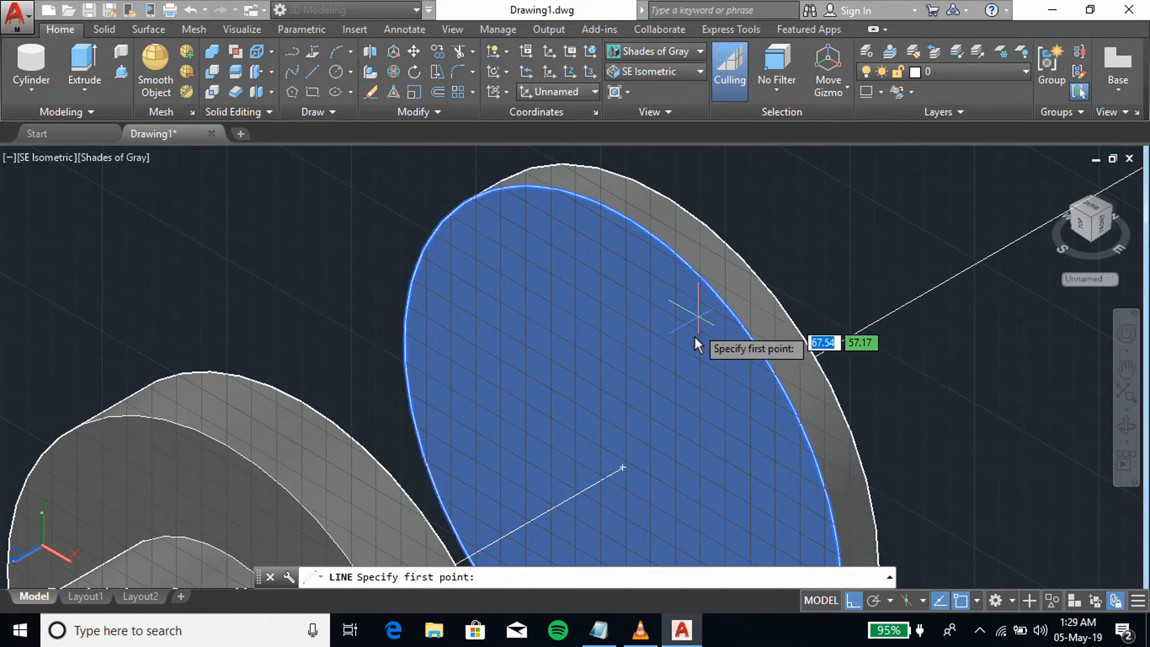
{"action": "left_click", "coordinate": [623, 467]}
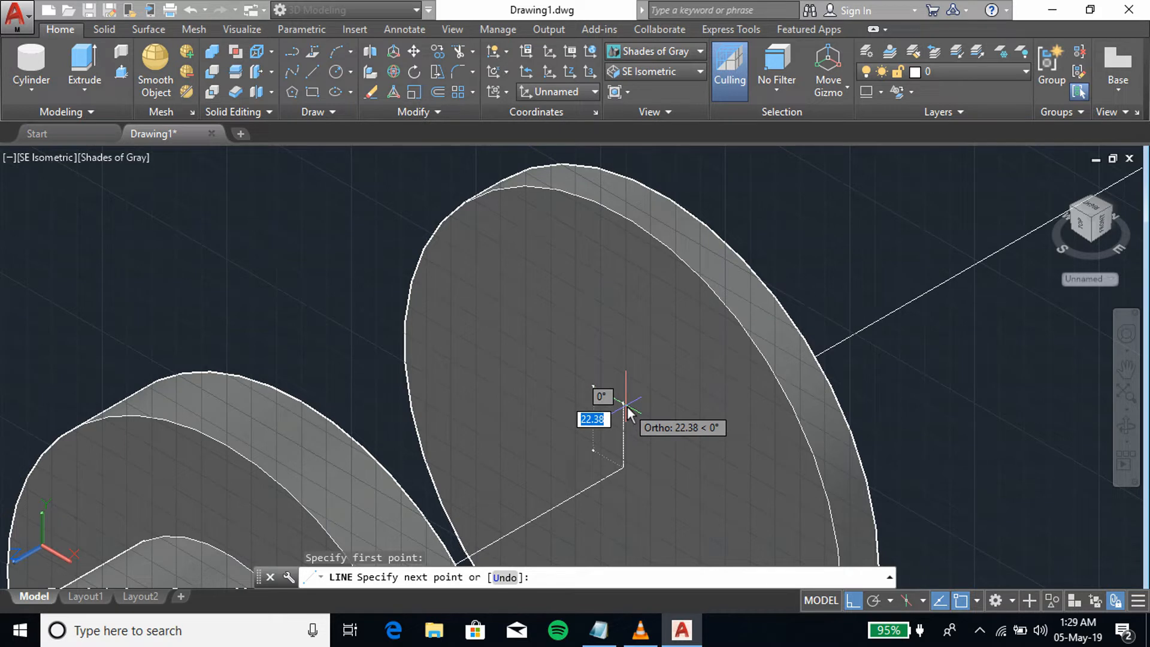
{"action": "type", "text": "12."}
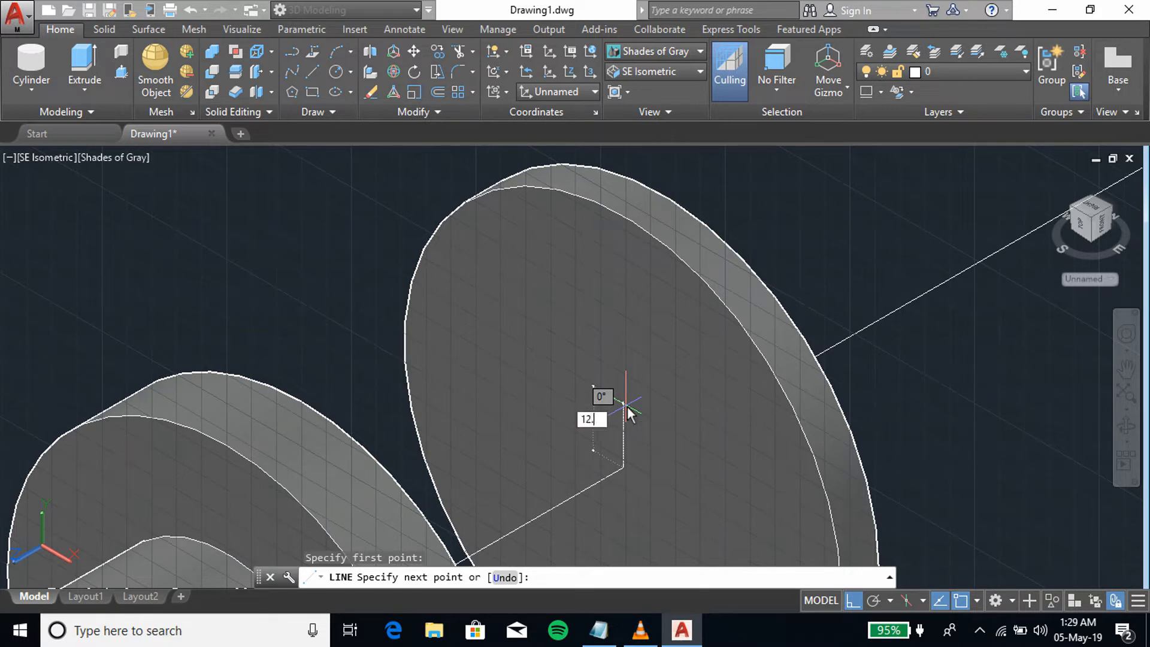
{"action": "type", "text": "5"}
{"action": "key", "text": "Return"}
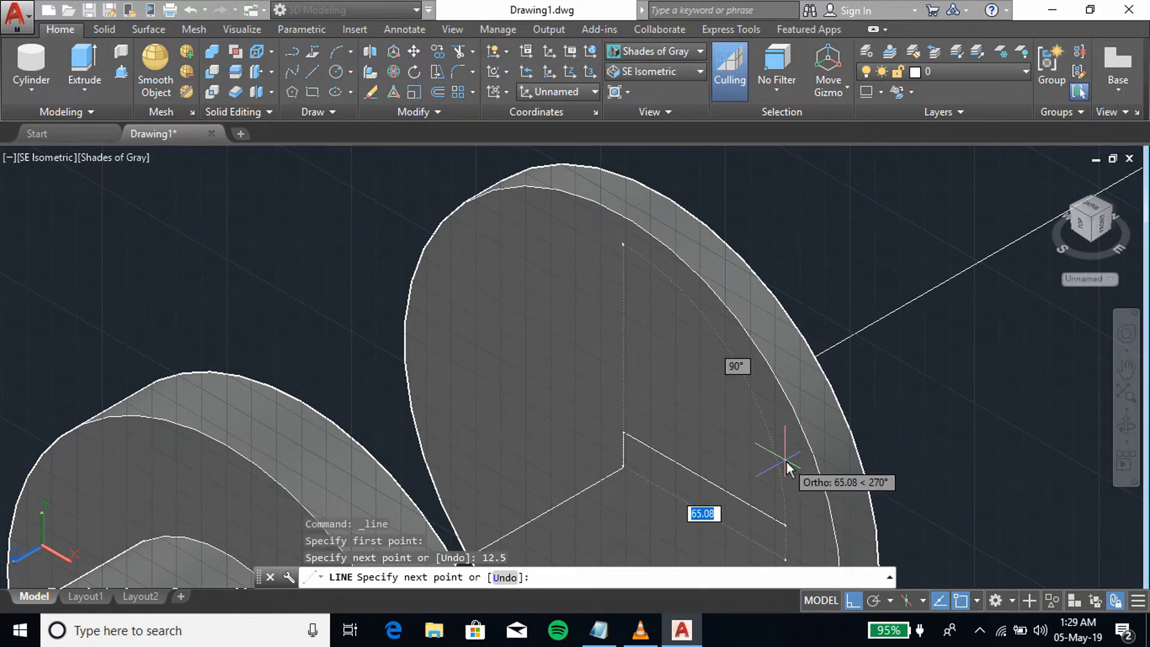
{"action": "scroll", "coordinate": [788, 469], "scroll_direction": "down", "scroll_amount": 2}
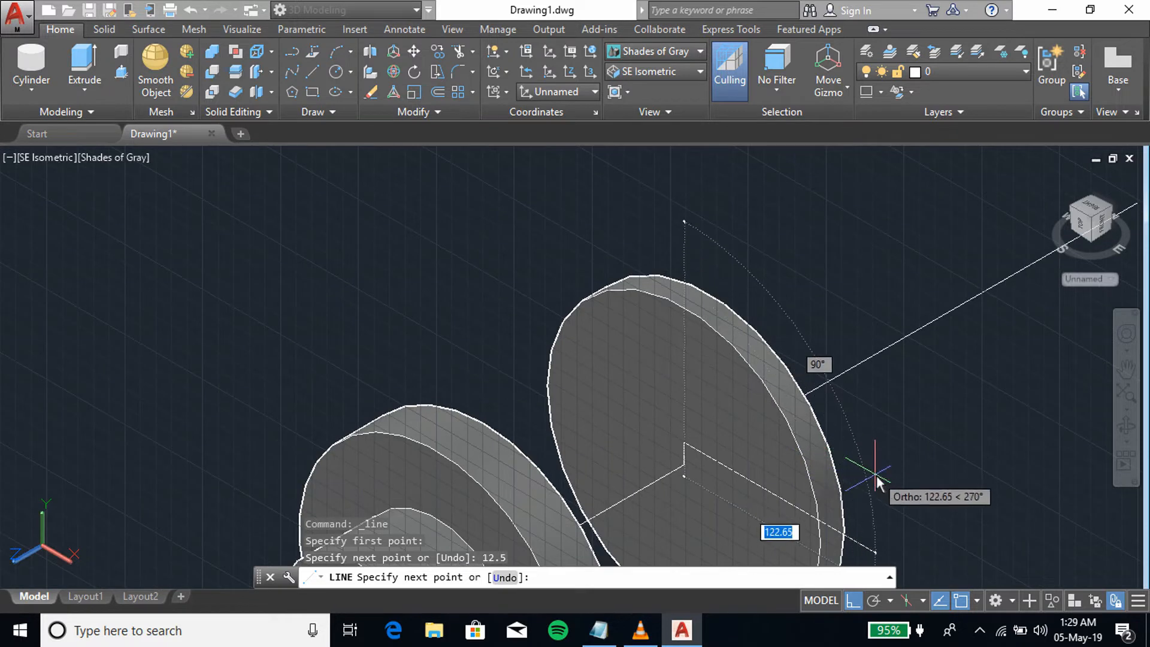
{"action": "type", "text": "87.5"}
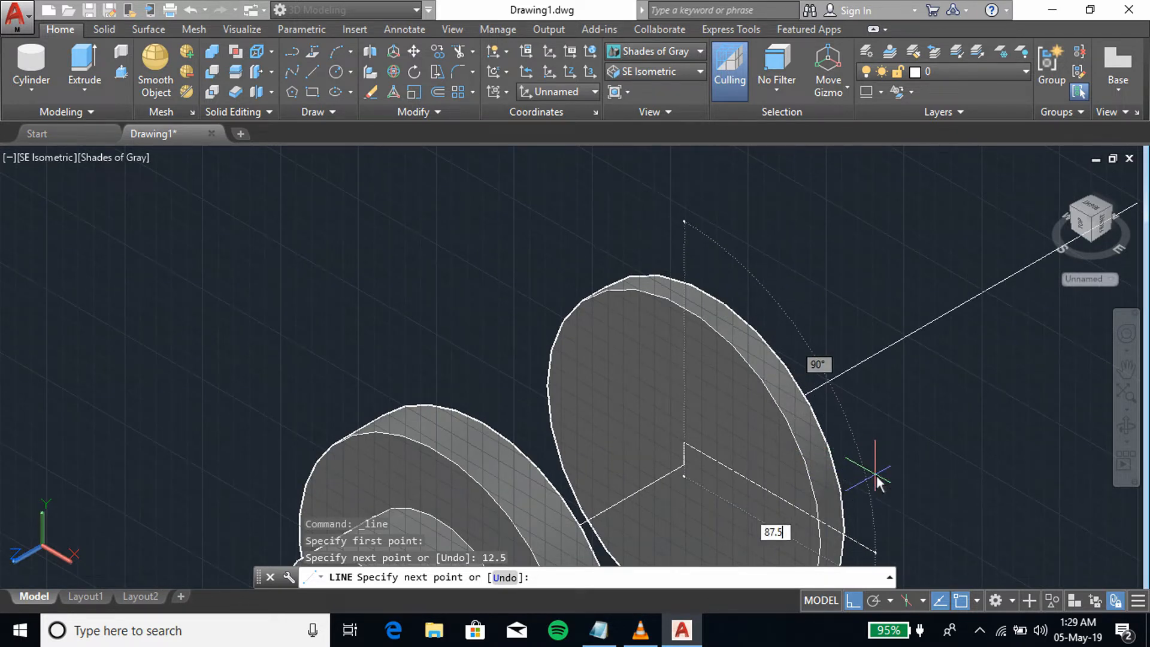
{"action": "key", "text": "Return"}
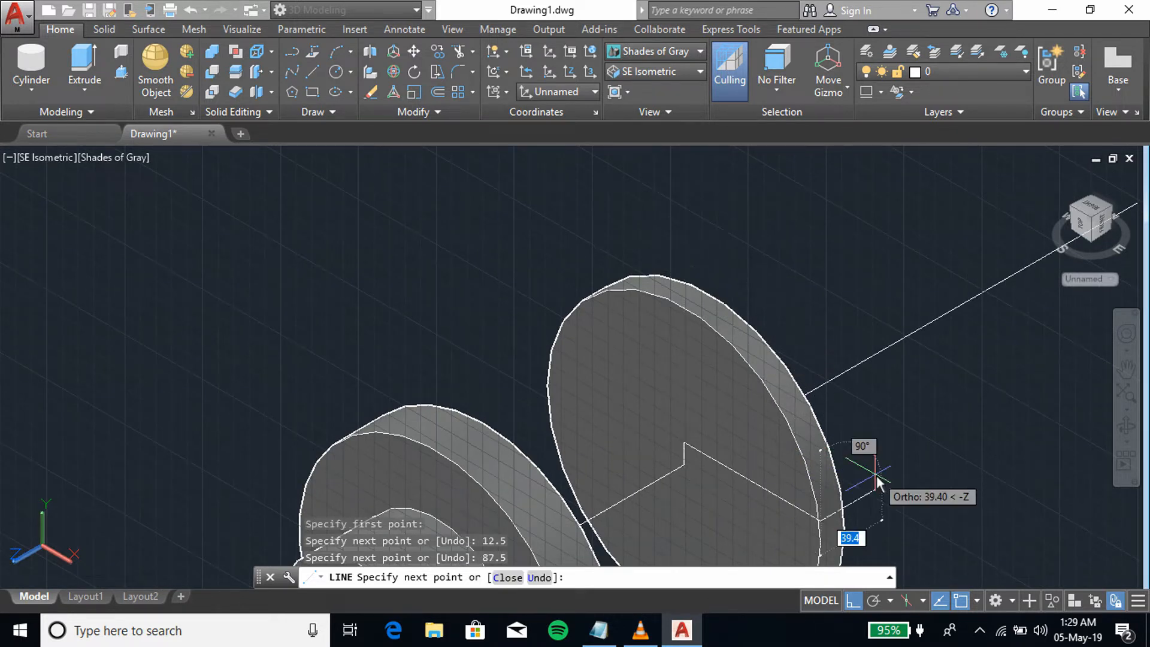
{"action": "right_click", "coordinate": [895, 476]}
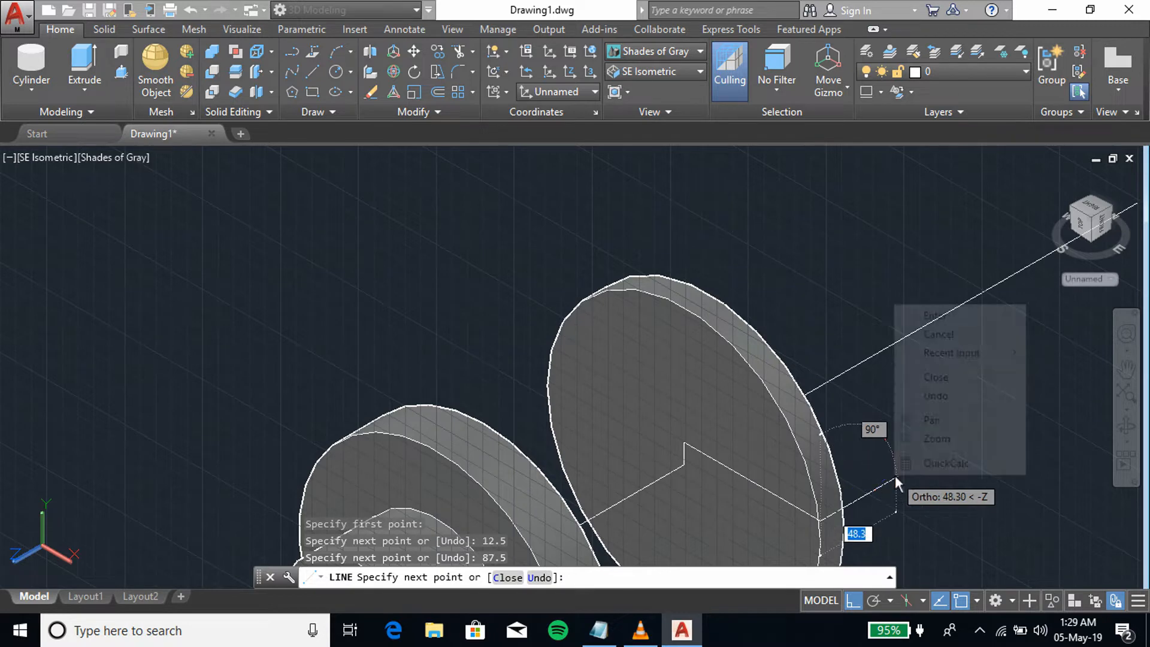
{"action": "left_click", "coordinate": [935, 334]}
Step: Create a box from the 87.5 line's outer end, 175 long across the disc, 25 wide downward and 15 high toward the flange
{"action": "scroll", "coordinate": [808, 538], "scroll_direction": "up", "scroll_amount": 2}
{"action": "scroll", "coordinate": [807, 538], "scroll_direction": "up", "scroll_amount": 2}
{"action": "middle_click_drag", "start_coordinate": [865, 501], "coordinate": [824, 457]}
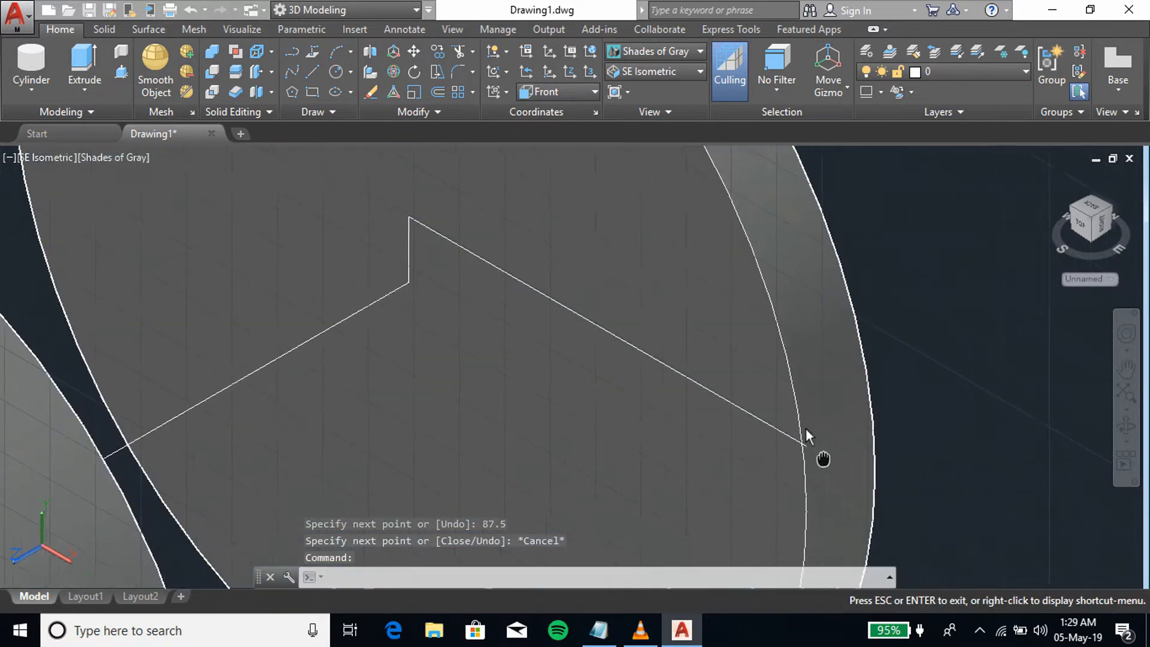
{"action": "scroll", "coordinate": [753, 331], "scroll_direction": "up", "scroll_amount": 5}
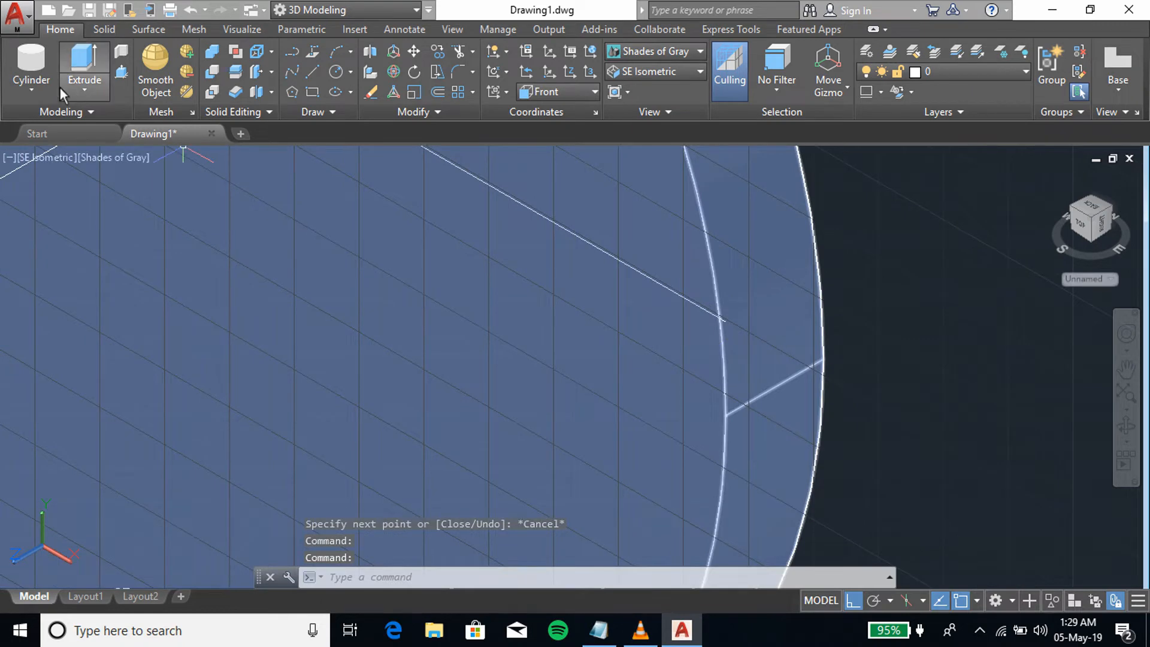
{"action": "left_click", "coordinate": [32, 86]}
{"action": "left_click", "coordinate": [56, 114]}
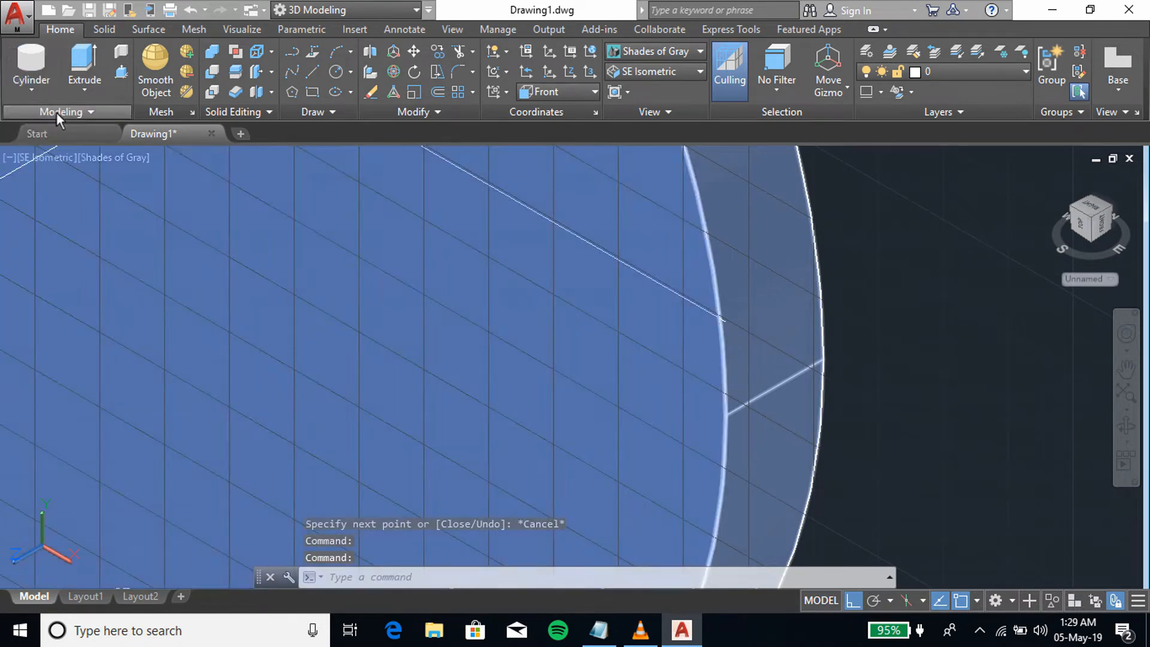
{"action": "left_click", "coordinate": [725, 321]}
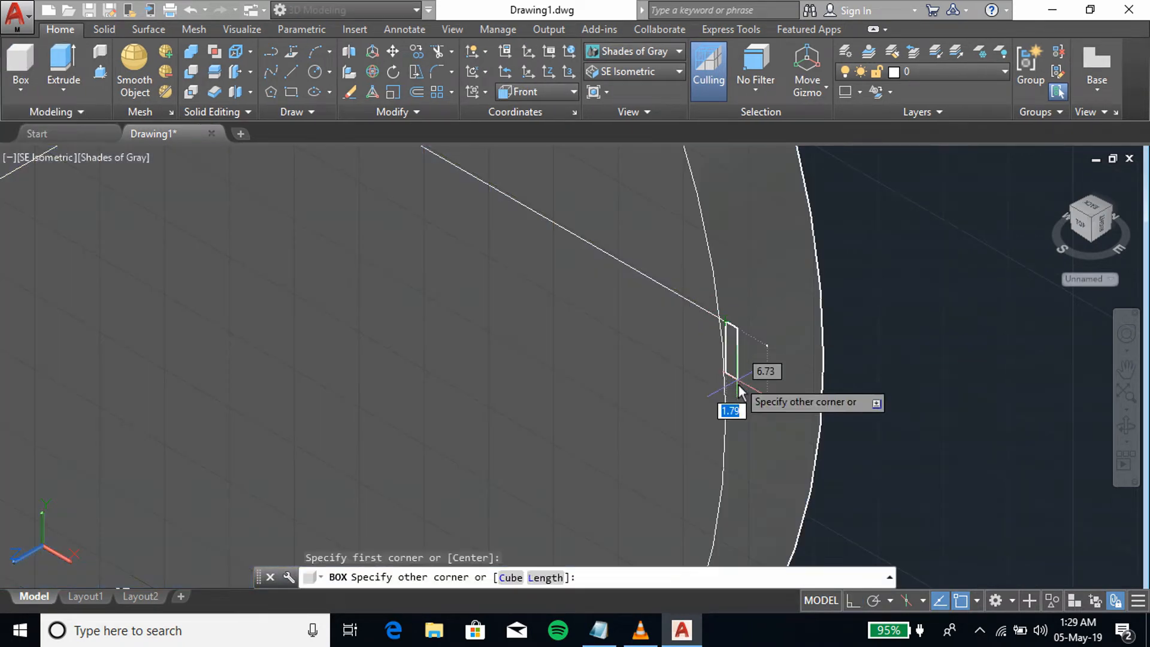
{"action": "left_click", "coordinate": [543, 577]}
{"action": "scroll", "coordinate": [726, 411], "scroll_direction": "down", "scroll_amount": 4}
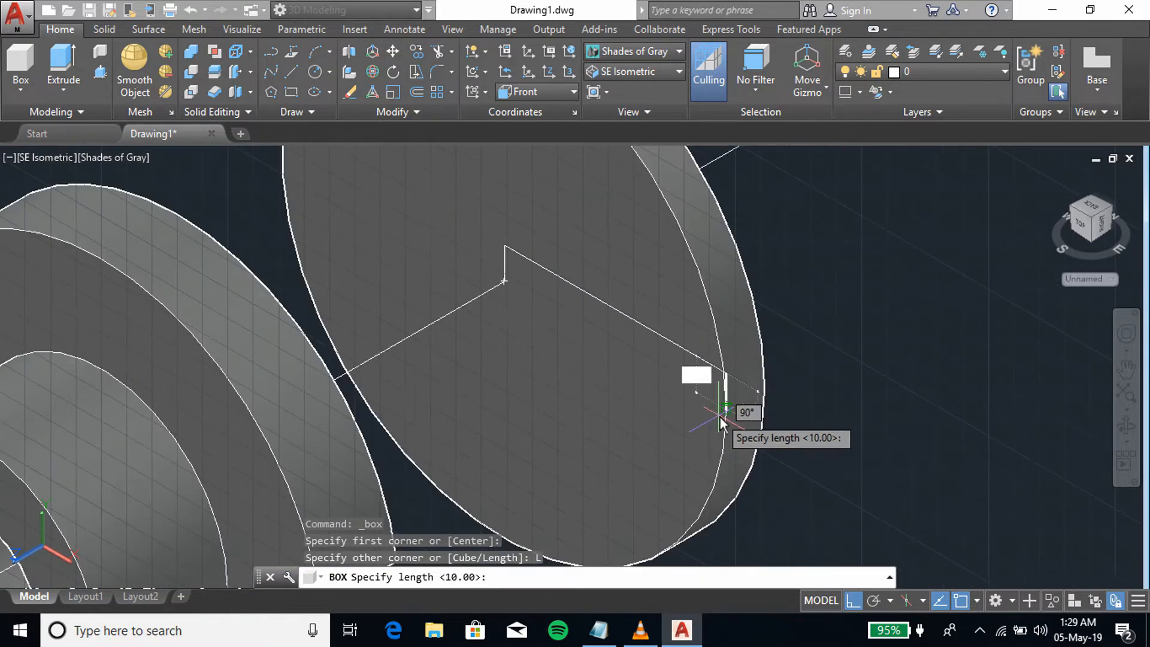
{"action": "middle_click_drag", "start_coordinate": [721, 423], "coordinate": [731, 333]}
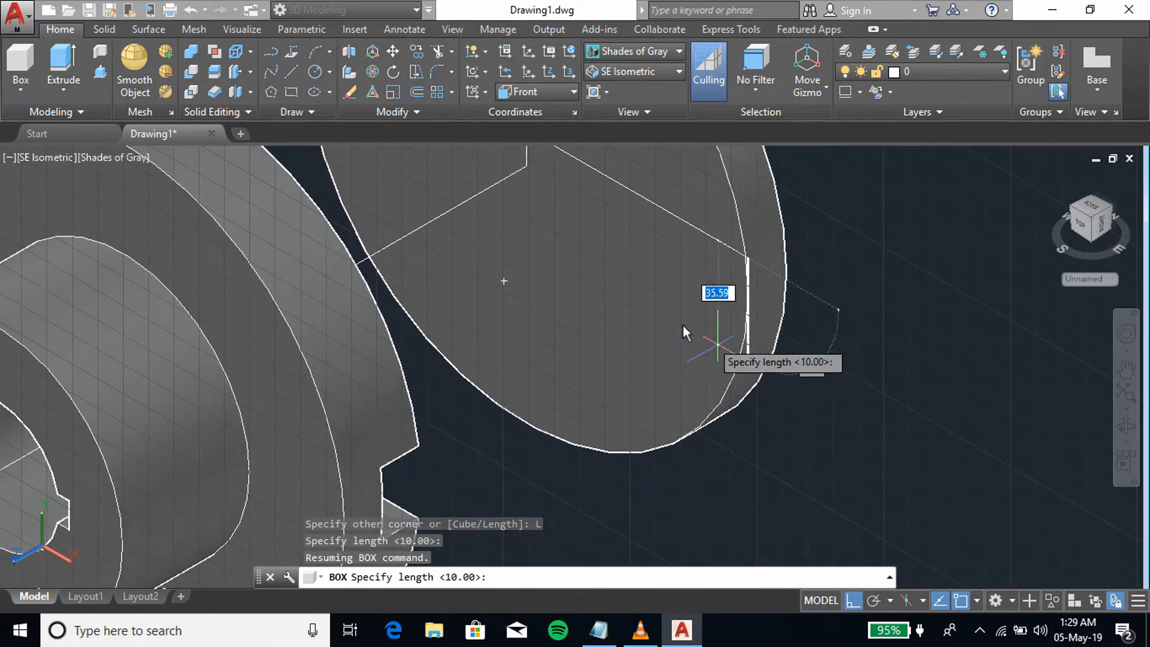
{"action": "scroll", "coordinate": [493, 252], "scroll_direction": "down", "scroll_amount": 2}
{"action": "middle_click_drag", "start_coordinate": [513, 274], "coordinate": [565, 426]}
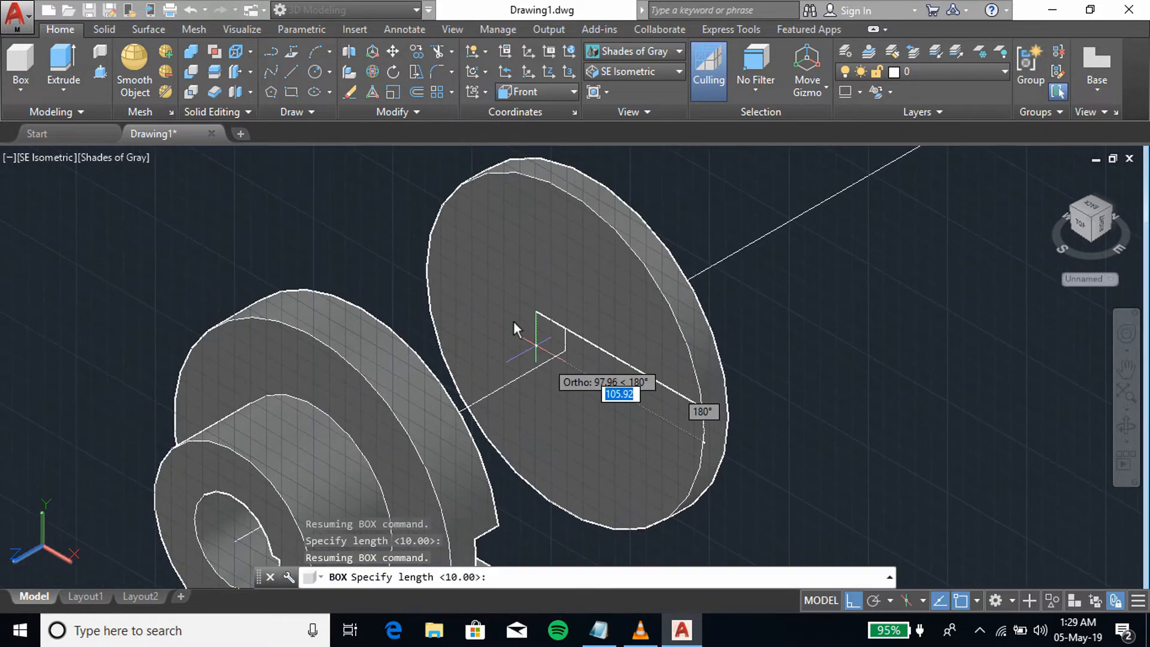
{"action": "type", "text": "175"}
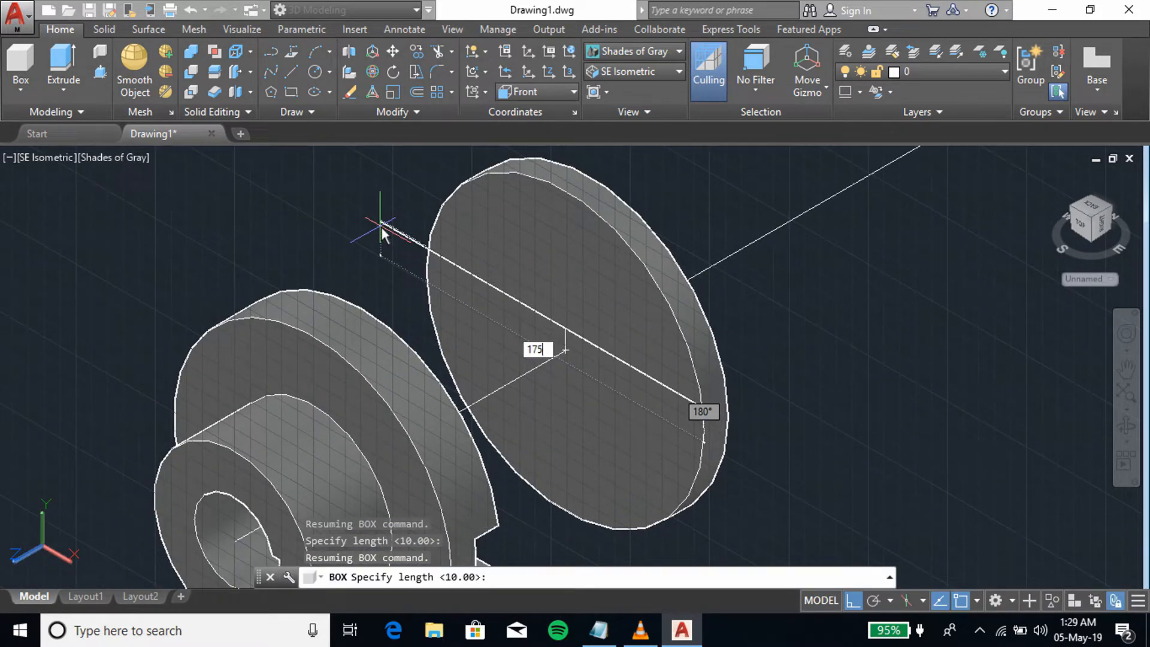
{"action": "key", "text": "Return"}
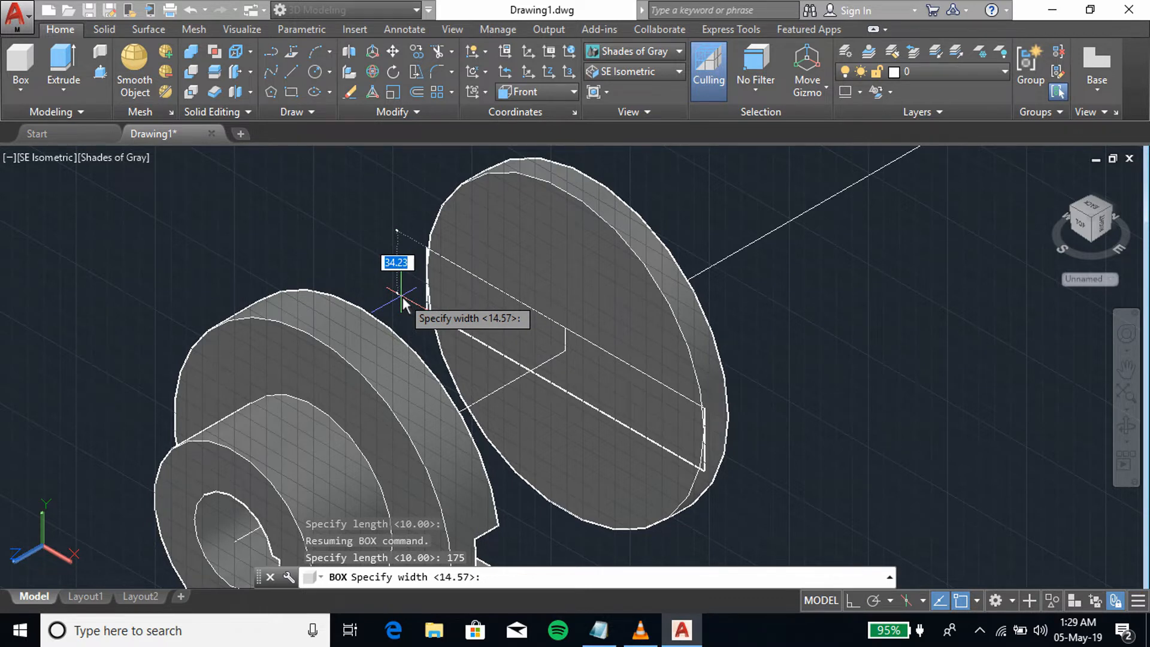
{"action": "key", "text": "Return"}
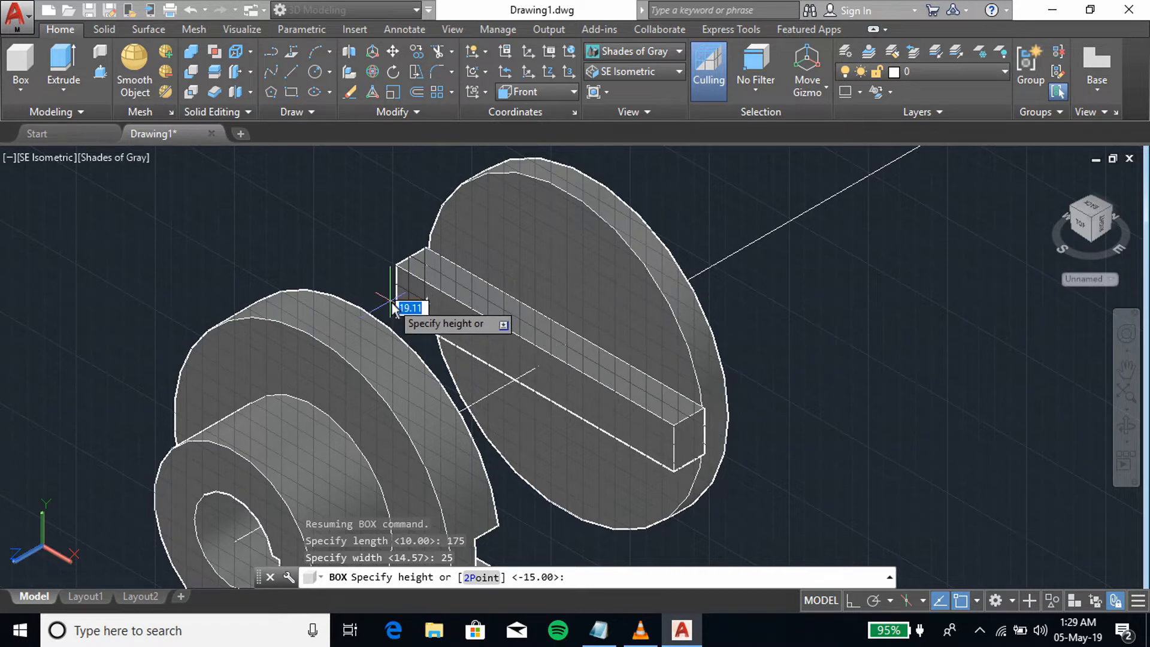
{"action": "type", "text": "15"}
{"action": "key", "text": "Return"}
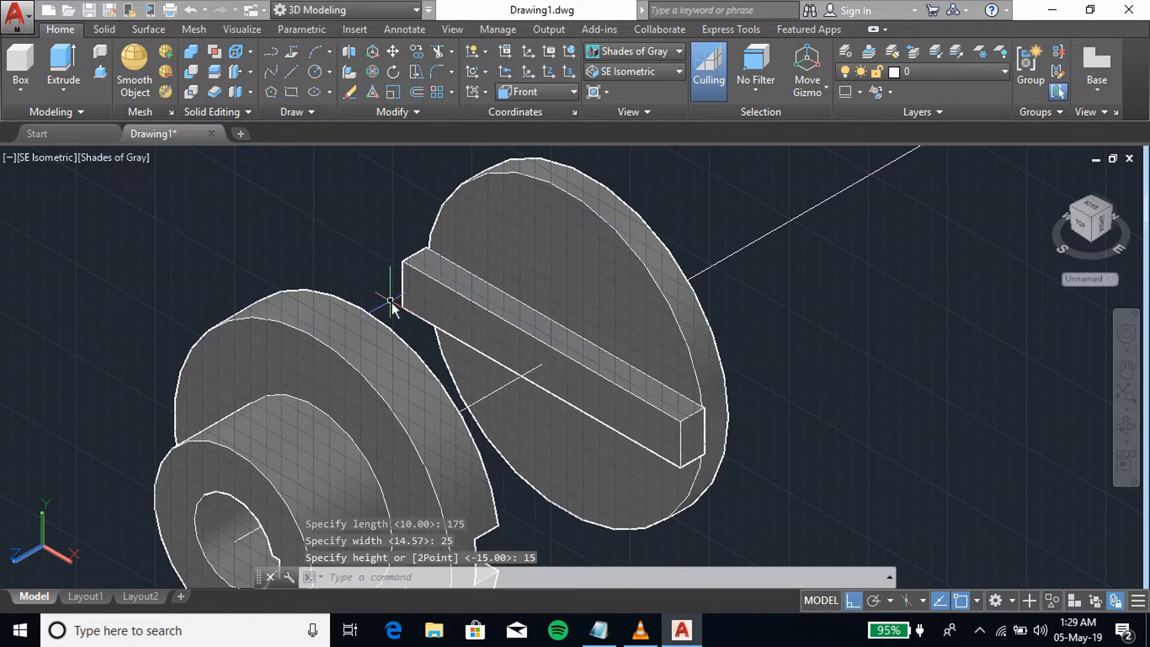
Step: Switch to the NE Isometric view to show the disc's rear face
{"action": "middle_click_drag", "start_coordinate": [851, 283], "coordinate": [713, 291]}
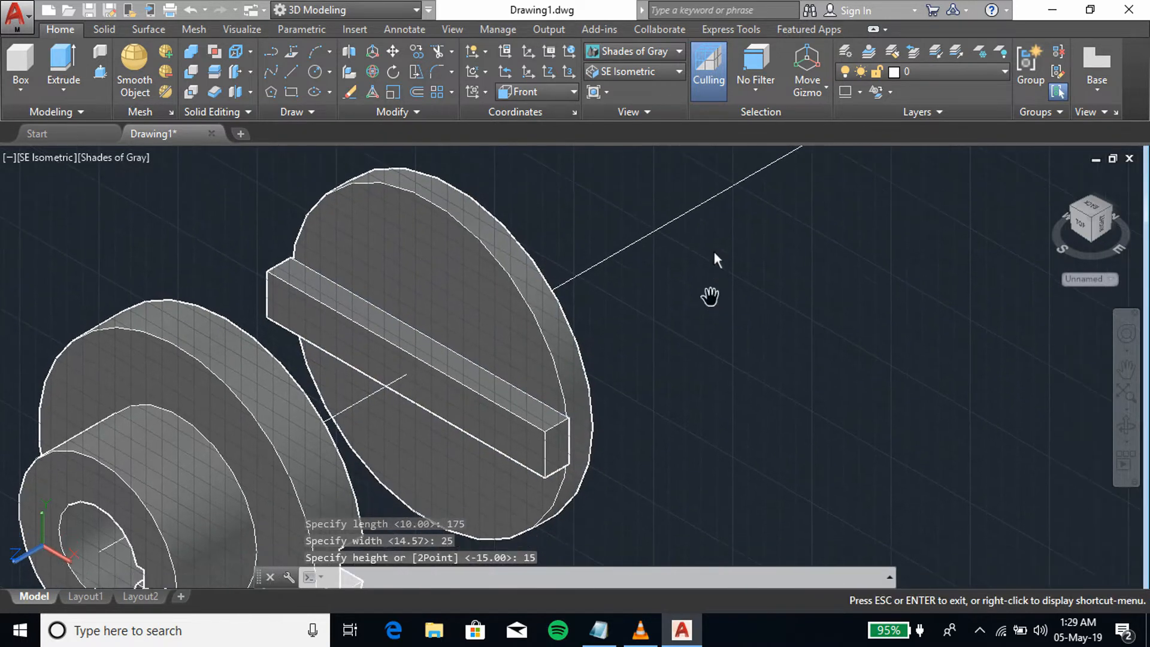
{"action": "left_click", "coordinate": [654, 73]}
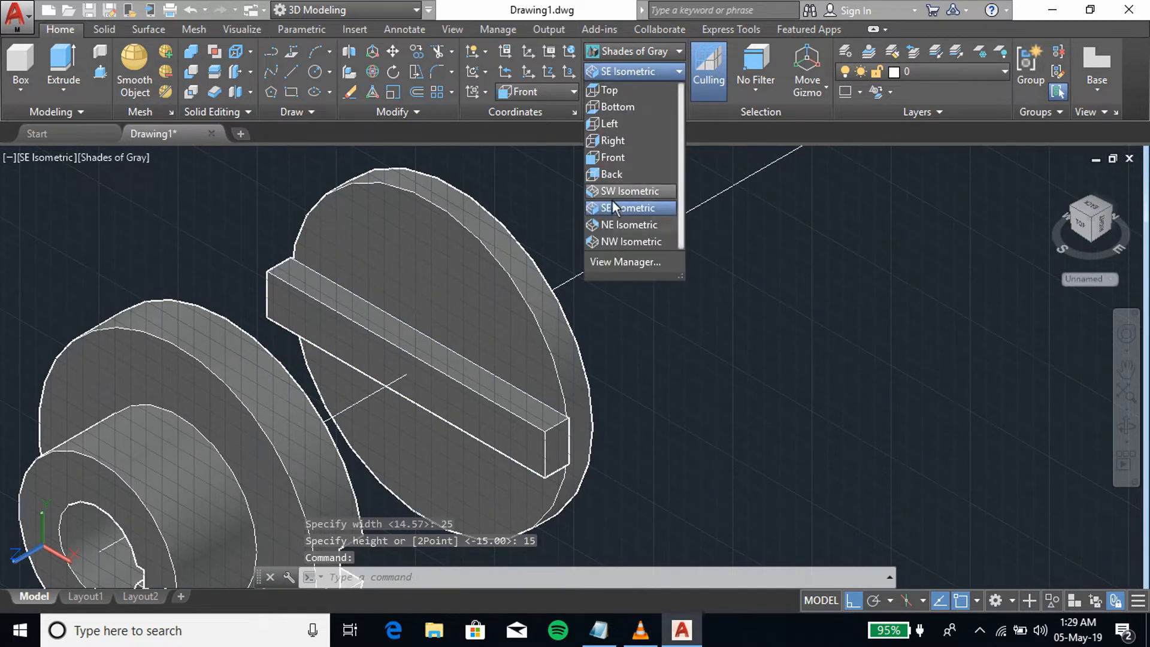
{"action": "left_click", "coordinate": [610, 224]}
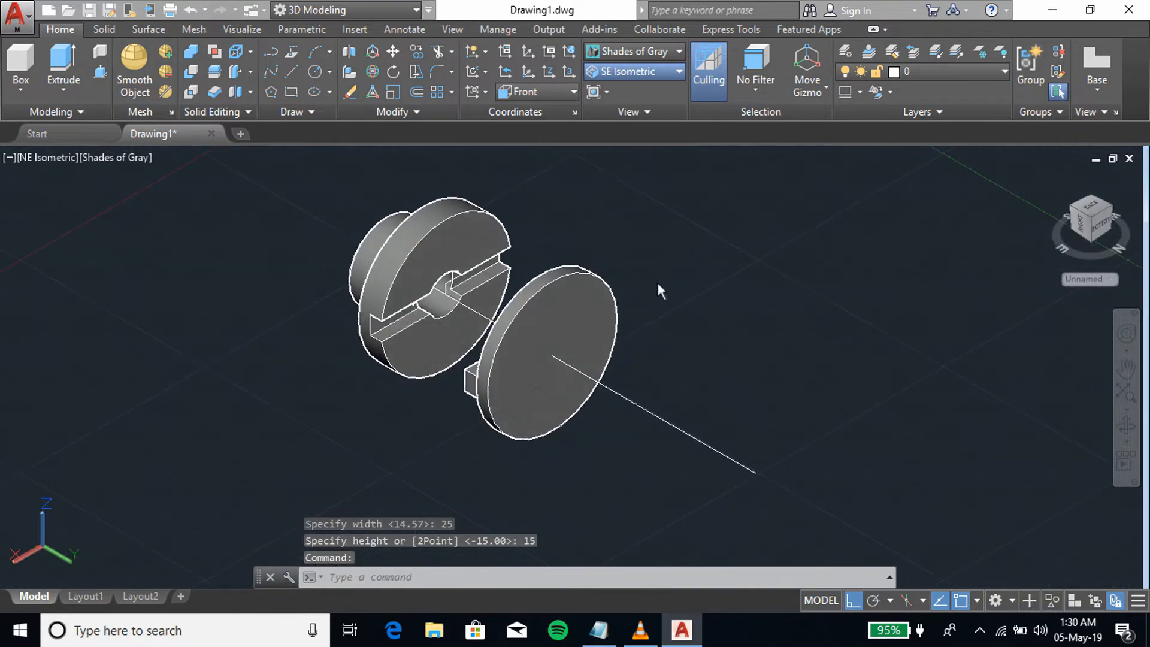
{"action": "scroll", "coordinate": [599, 342], "scroll_direction": "up", "scroll_amount": 4}
{"action": "left_click", "coordinate": [372, 188]}
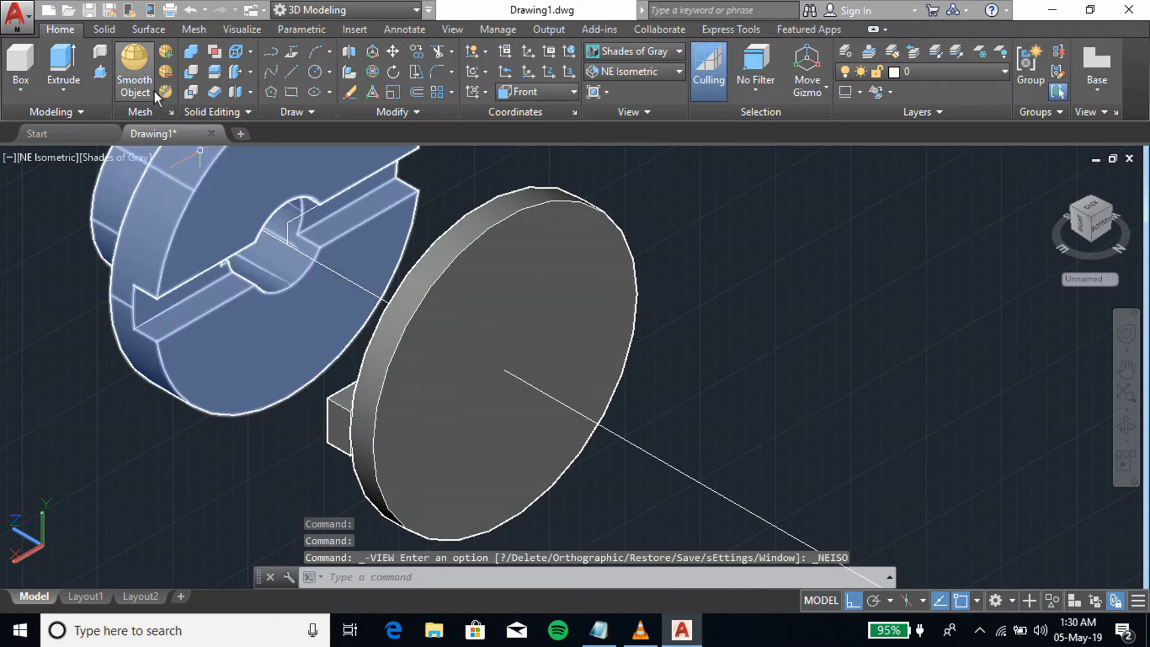
{"action": "left_click", "coordinate": [289, 80]}
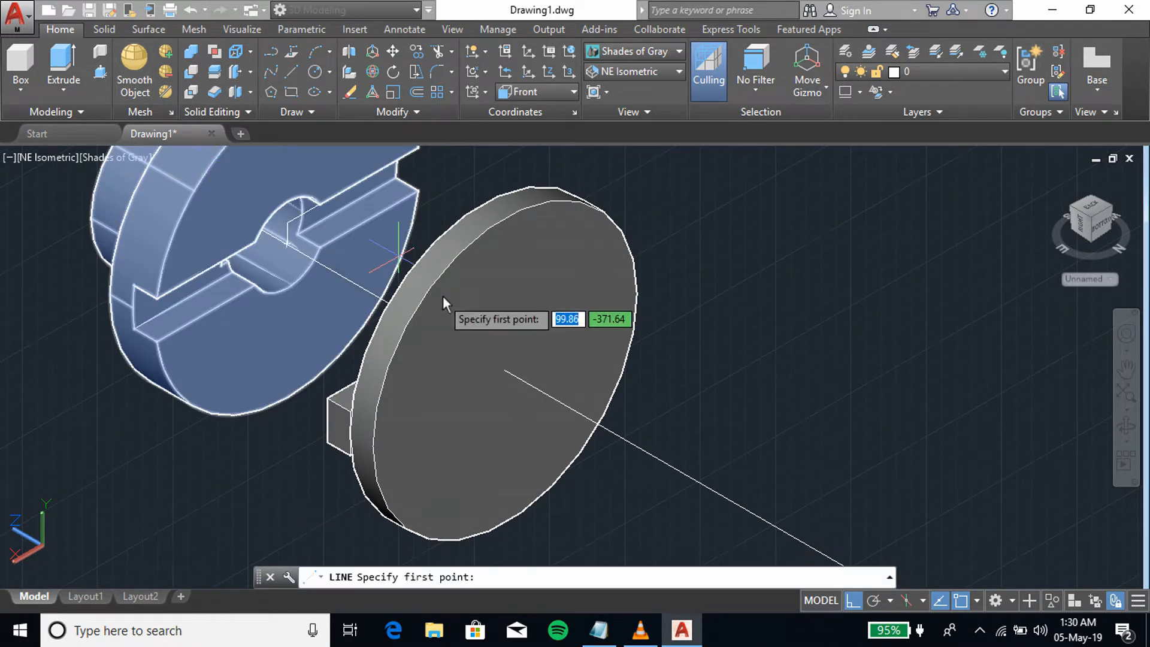
{"action": "key", "text": "Escape"}
{"action": "key", "text": "Escape"}
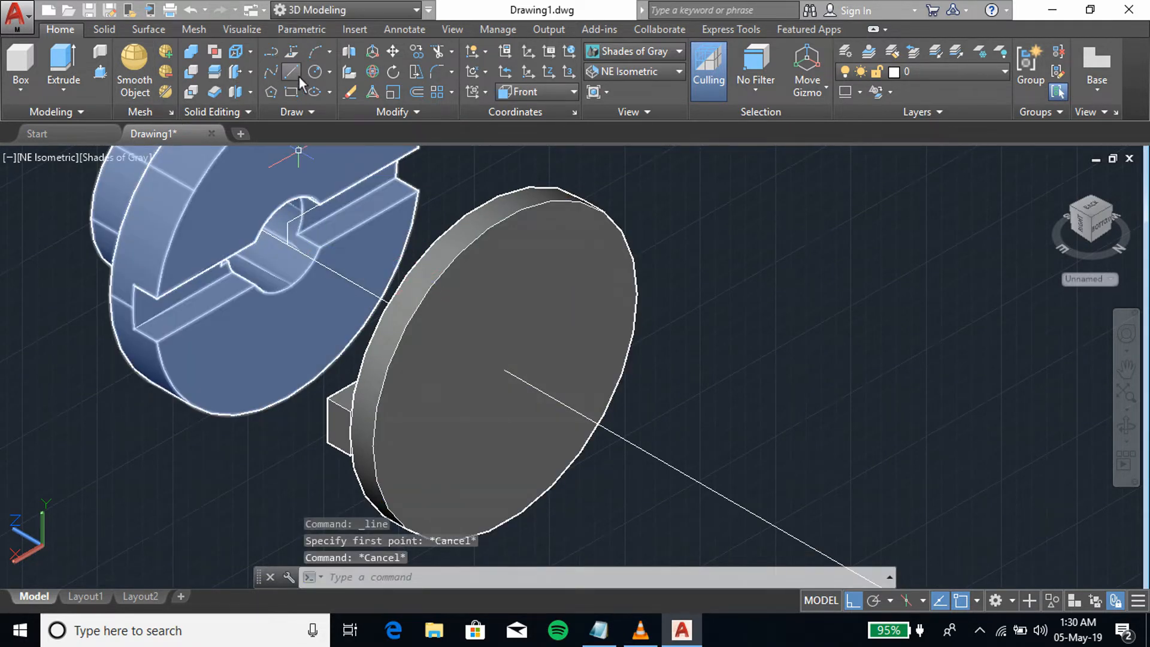
Step: Draw helper lines on the disc's rear face: 12.5 horizontally from its centre, then 87.5 vertically up to the rim
{"action": "left_click", "coordinate": [298, 75]}
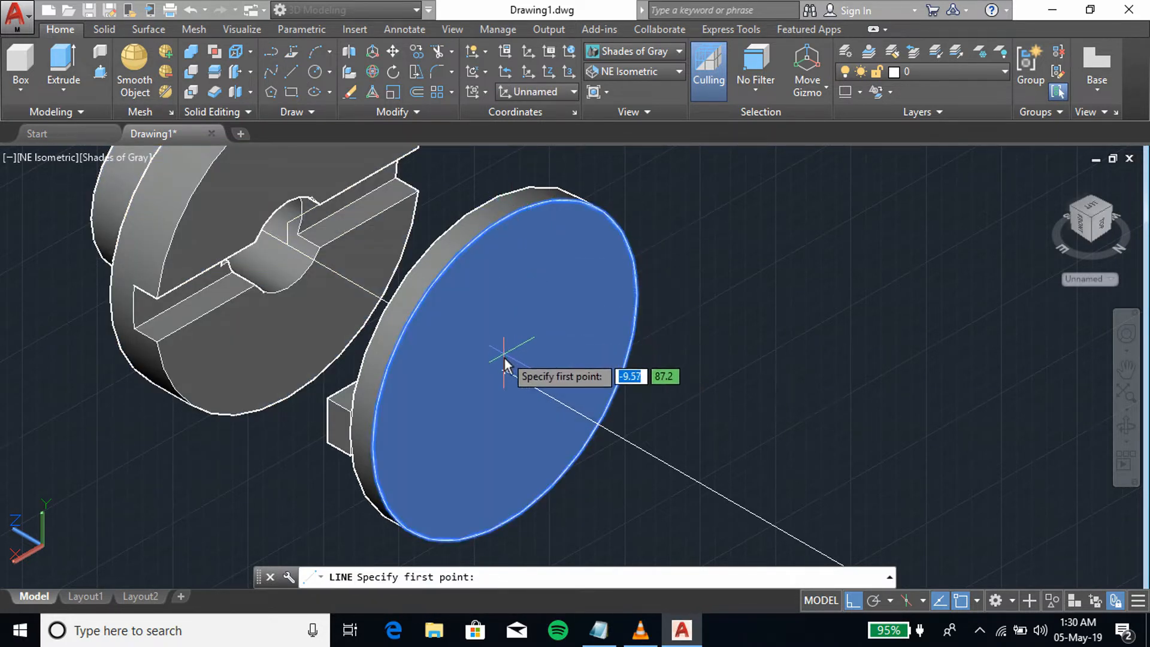
{"action": "left_click", "coordinate": [504, 368]}
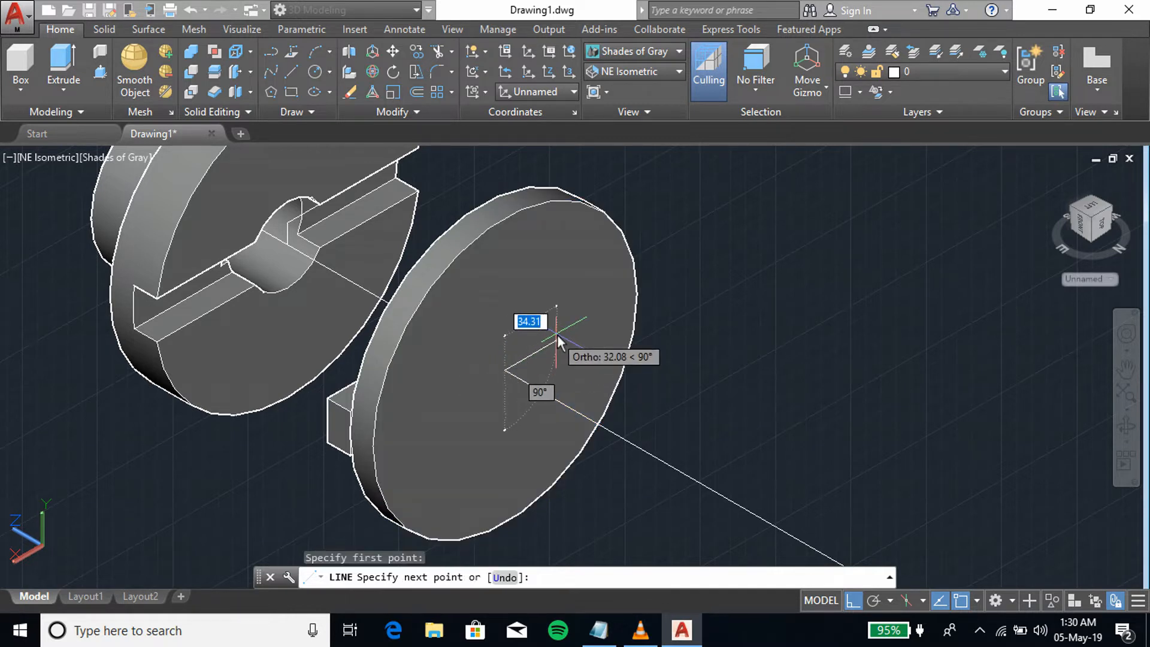
{"action": "type", "text": "12."}
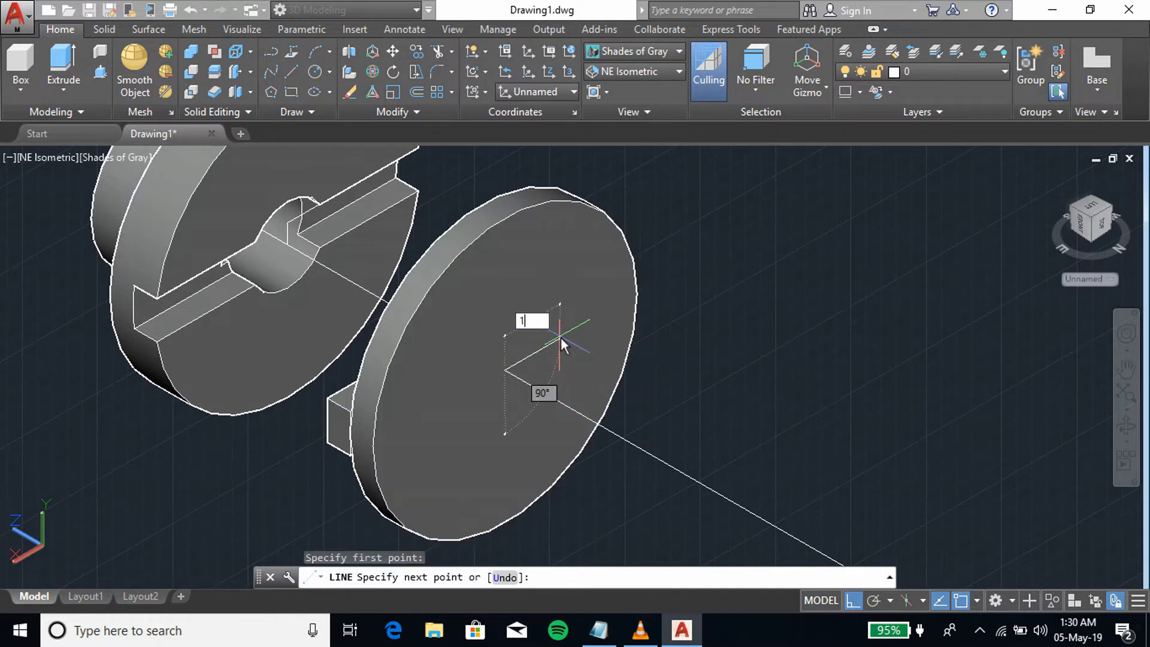
{"action": "type", "text": "5"}
{"action": "key", "text": "Return"}
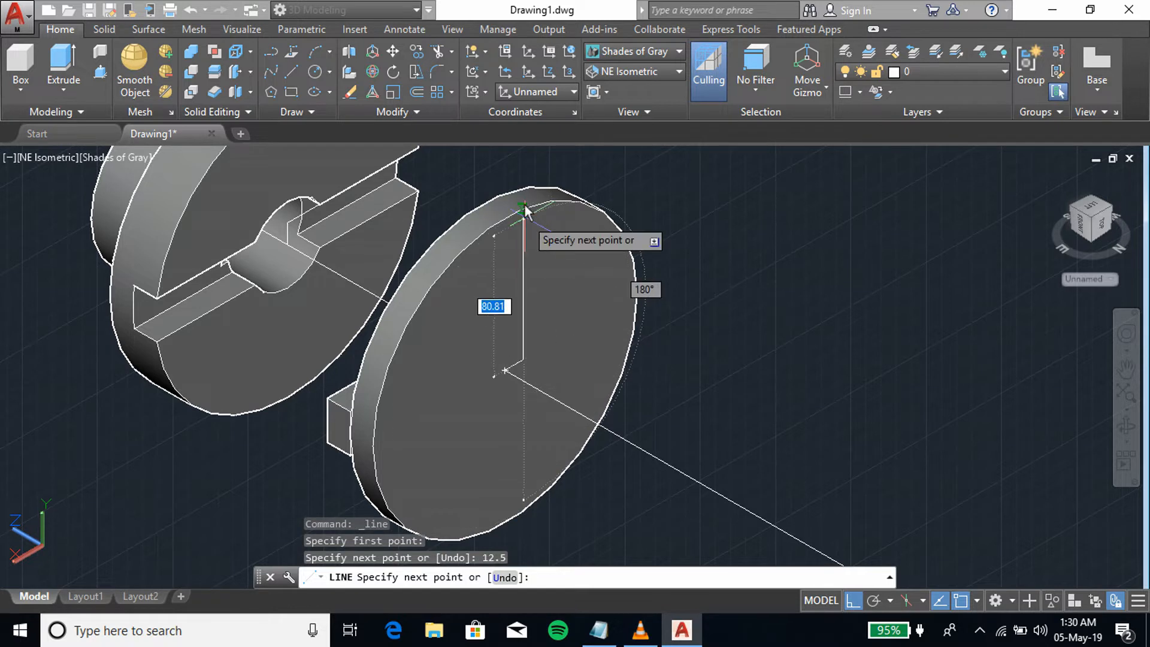
{"action": "type", "text": "87"}
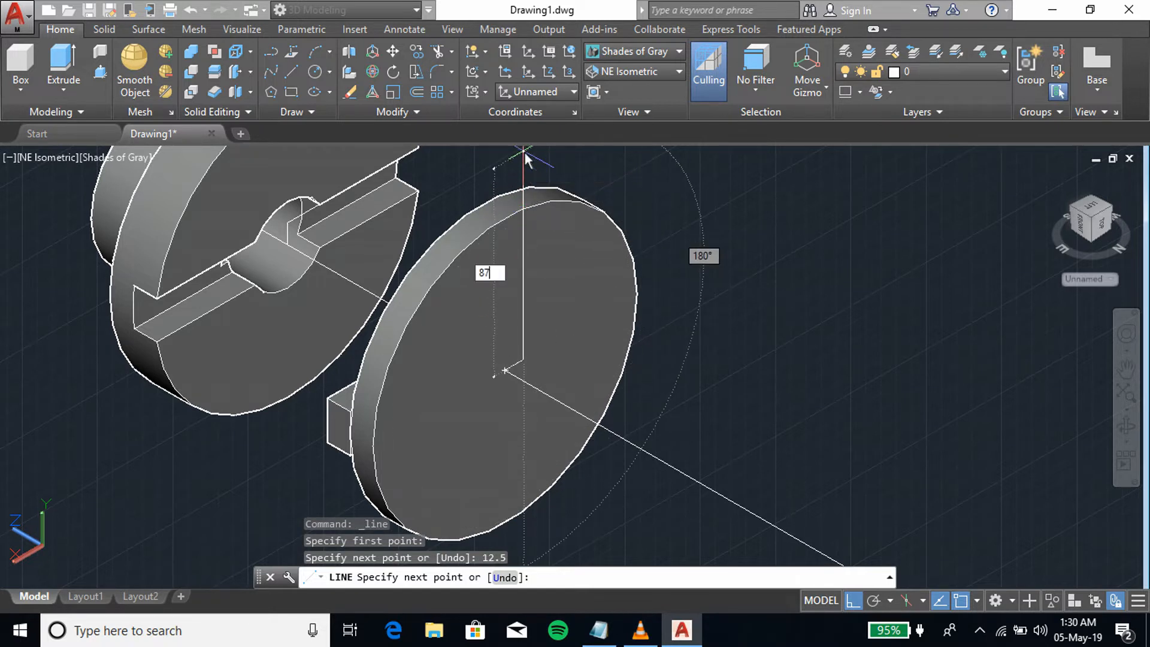
{"action": "type", "text": ".5"}
{"action": "key", "text": "Return"}
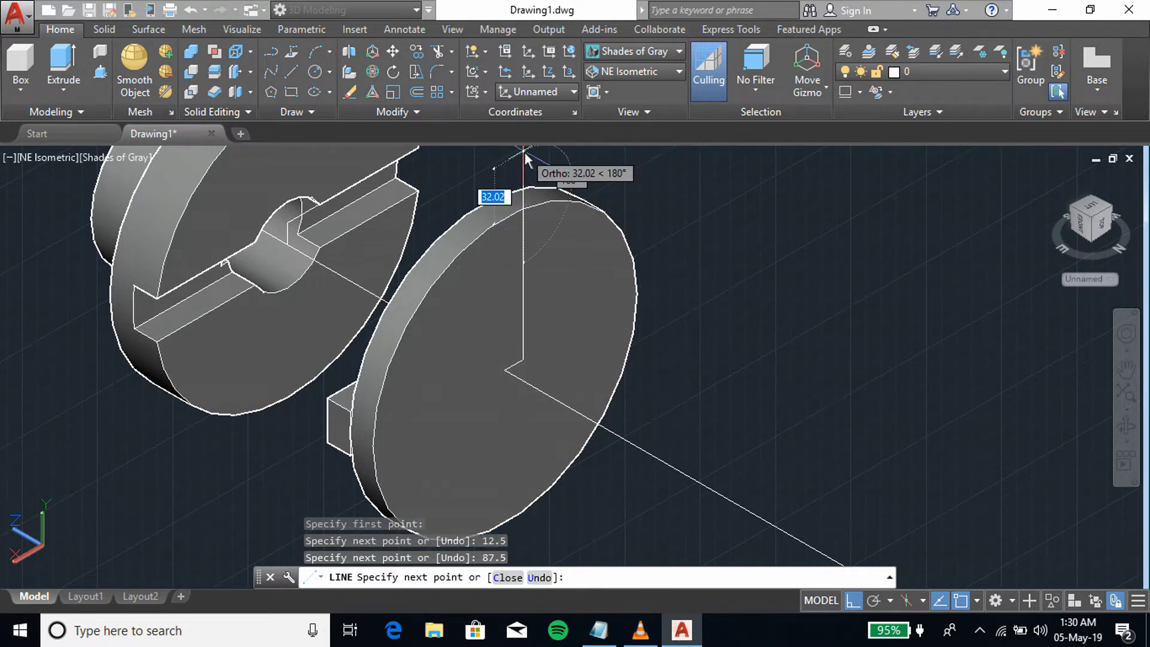
{"action": "right_click", "coordinate": [558, 217]}
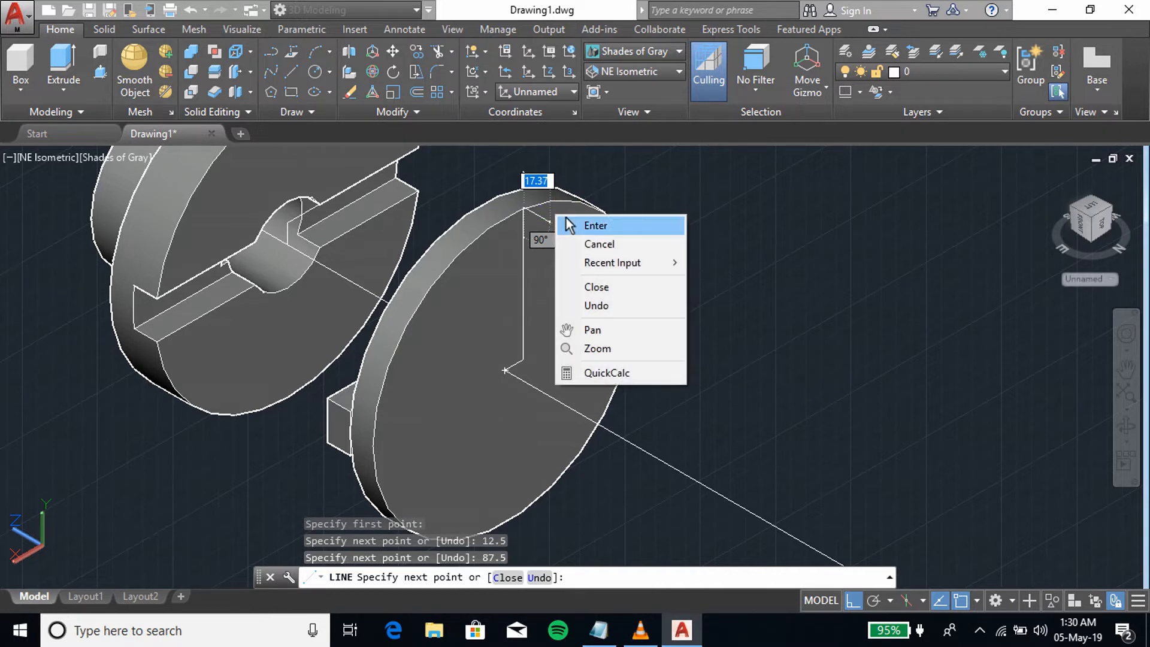
{"action": "left_click", "coordinate": [566, 221]}
Step: Create a box from the vertical 87.5 line's upper end, 175 long downward, 25 wide across the centre and 15 high outward from the disc's rear face
{"action": "scroll", "coordinate": [521, 203], "scroll_direction": "up", "scroll_amount": 5}
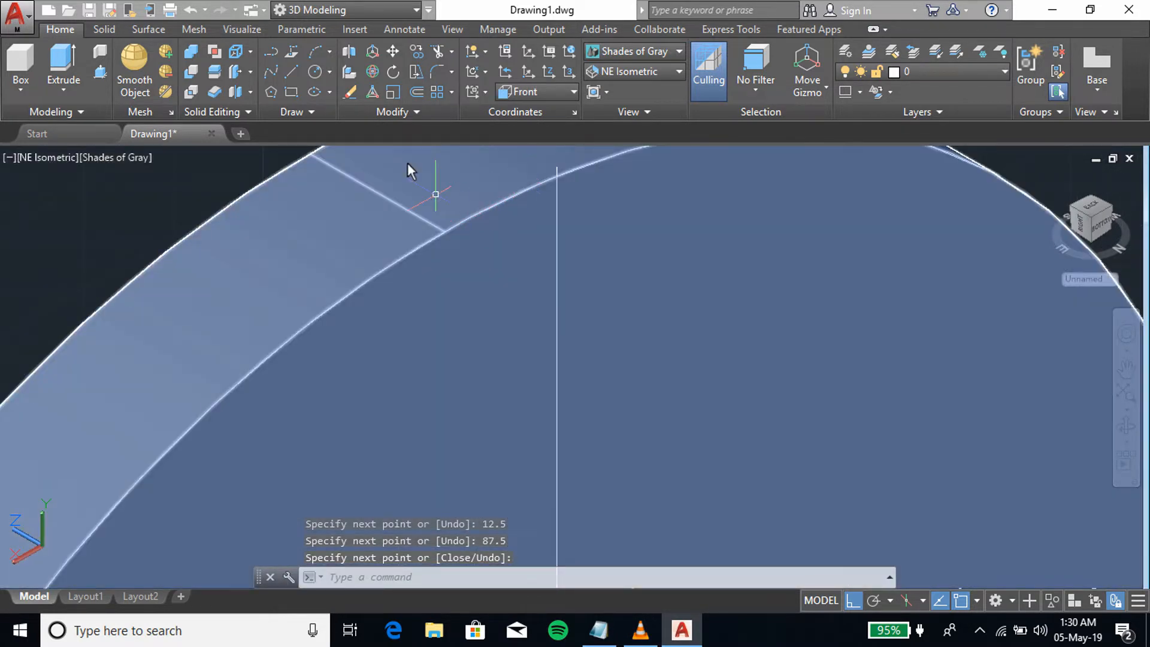
{"action": "left_click", "coordinate": [21, 62]}
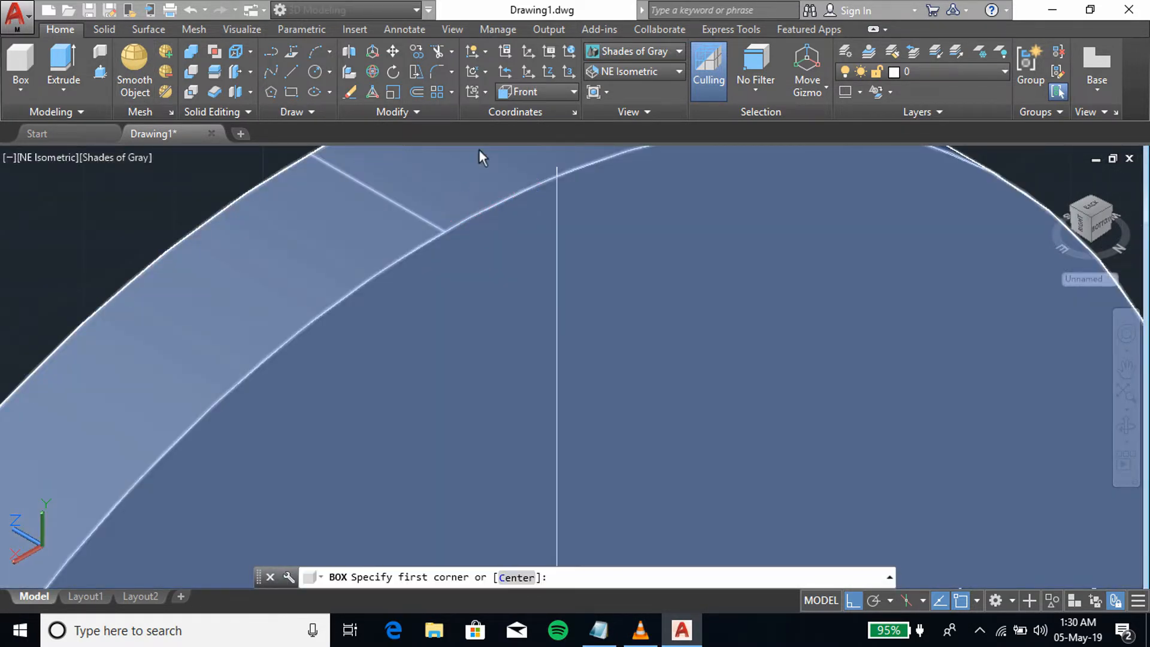
{"action": "left_click", "coordinate": [563, 170]}
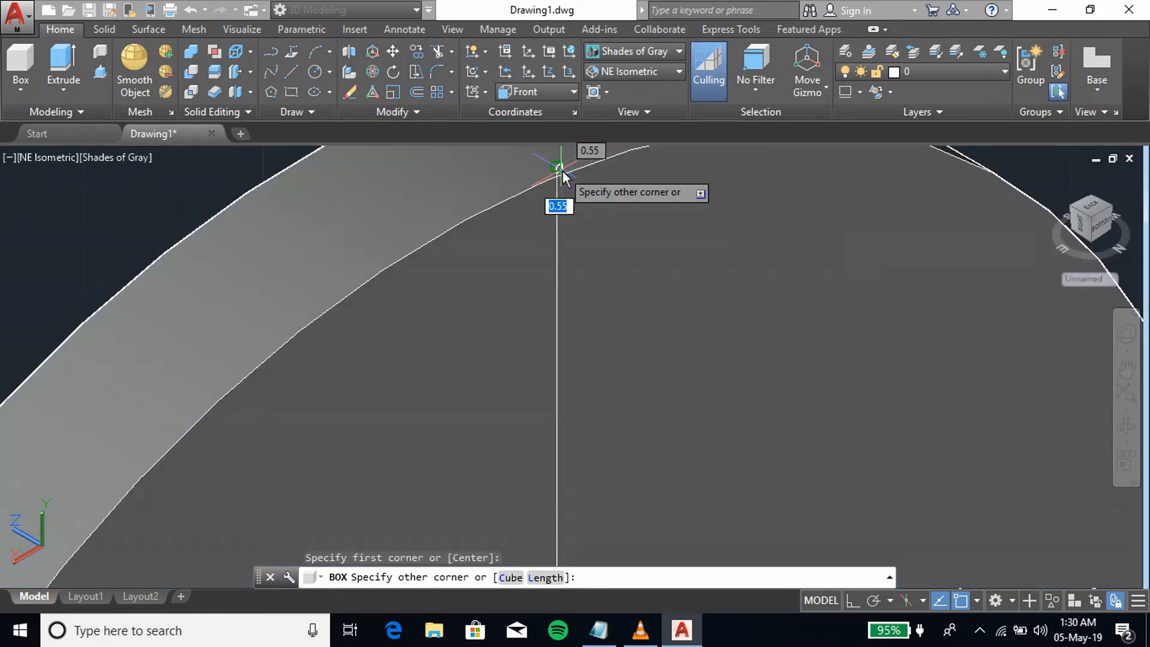
{"action": "scroll", "coordinate": [546, 221], "scroll_direction": "down", "scroll_amount": 3}
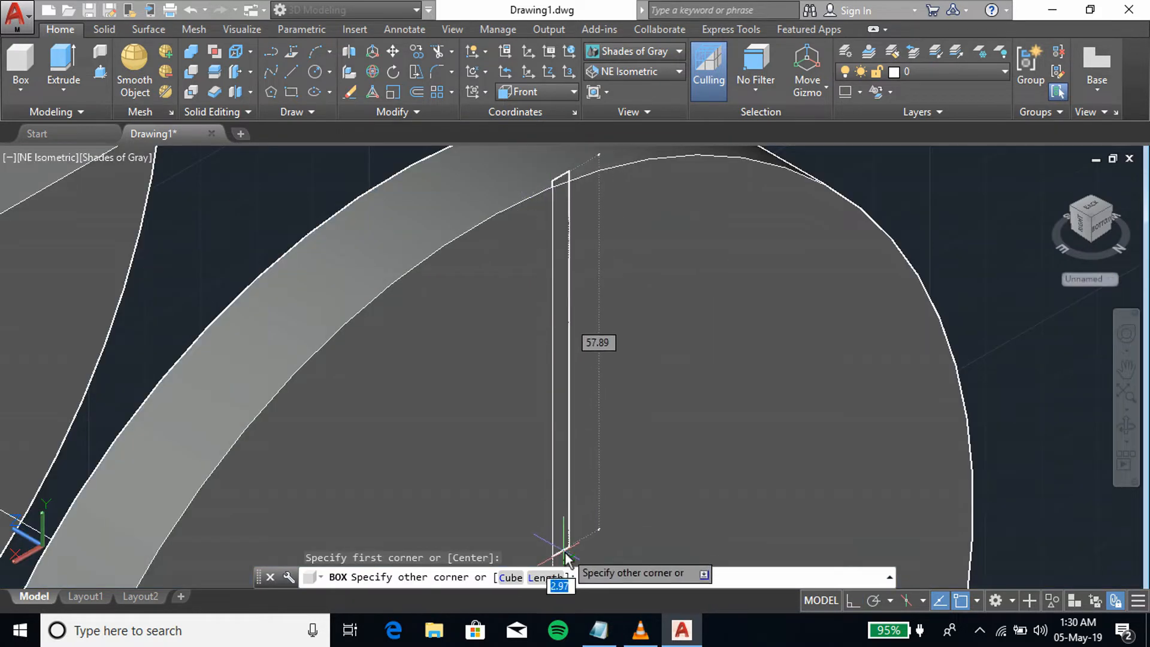
{"action": "left_click", "coordinate": [548, 578]}
{"action": "key", "text": "F8"}
{"action": "scroll", "coordinate": [531, 389], "scroll_direction": "down", "scroll_amount": 4}
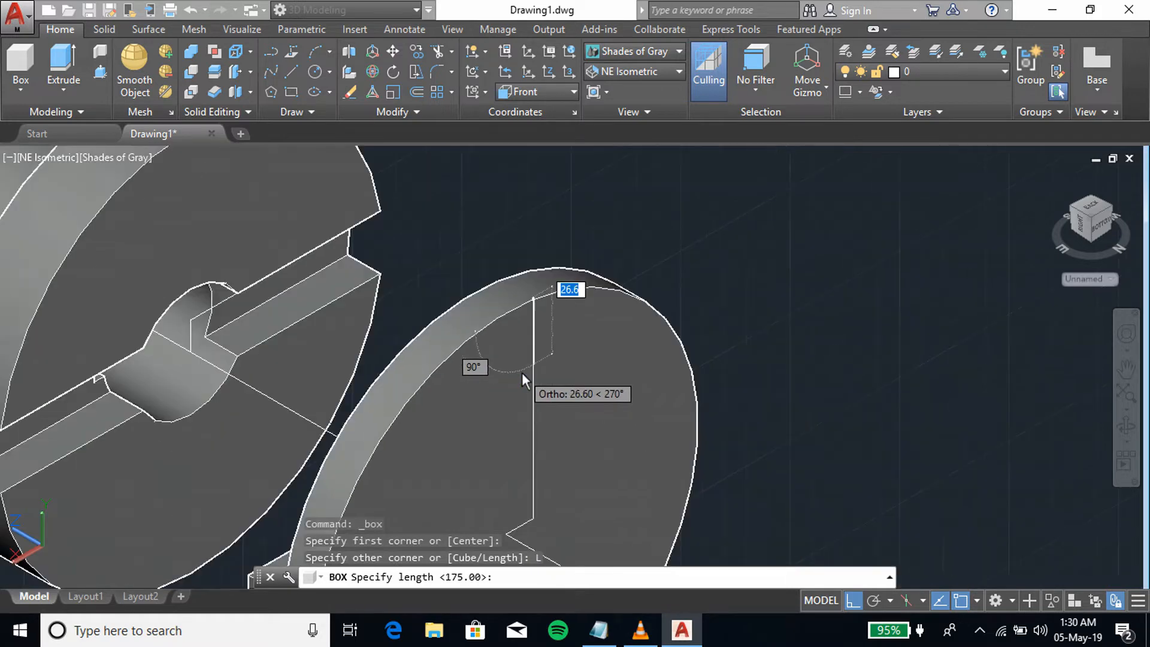
{"action": "middle_click_drag", "start_coordinate": [542, 402], "coordinate": [544, 223]}
{"action": "scroll", "coordinate": [544, 221], "scroll_direction": "down", "scroll_amount": 2}
{"action": "scroll", "coordinate": [544, 223], "scroll_direction": "down", "scroll_amount": 2}
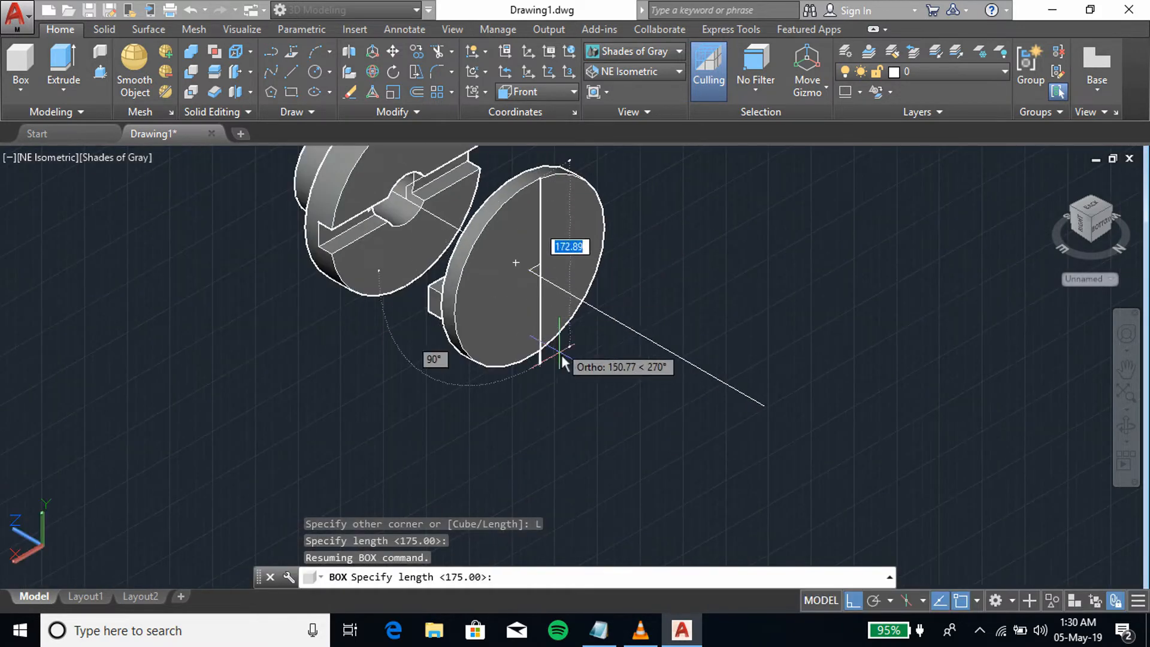
{"action": "type", "text": "1"}
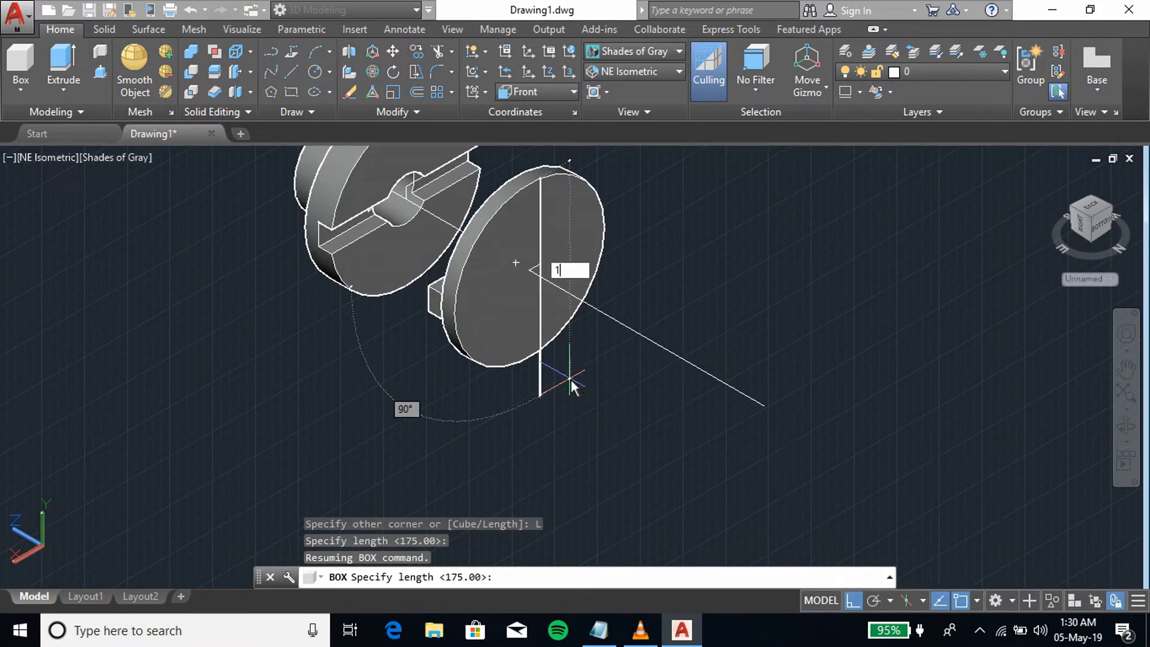
{"action": "type", "text": "75"}
{"action": "key", "text": "Return"}
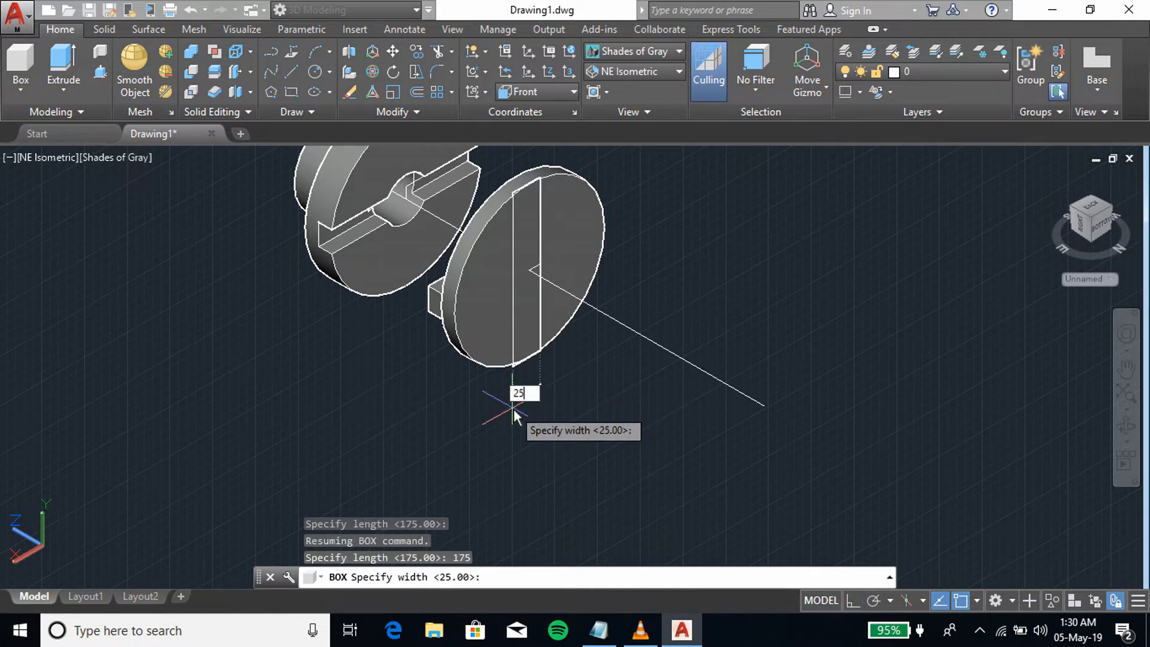
{"action": "type", "text": "25"}
{"action": "key", "text": "Return"}
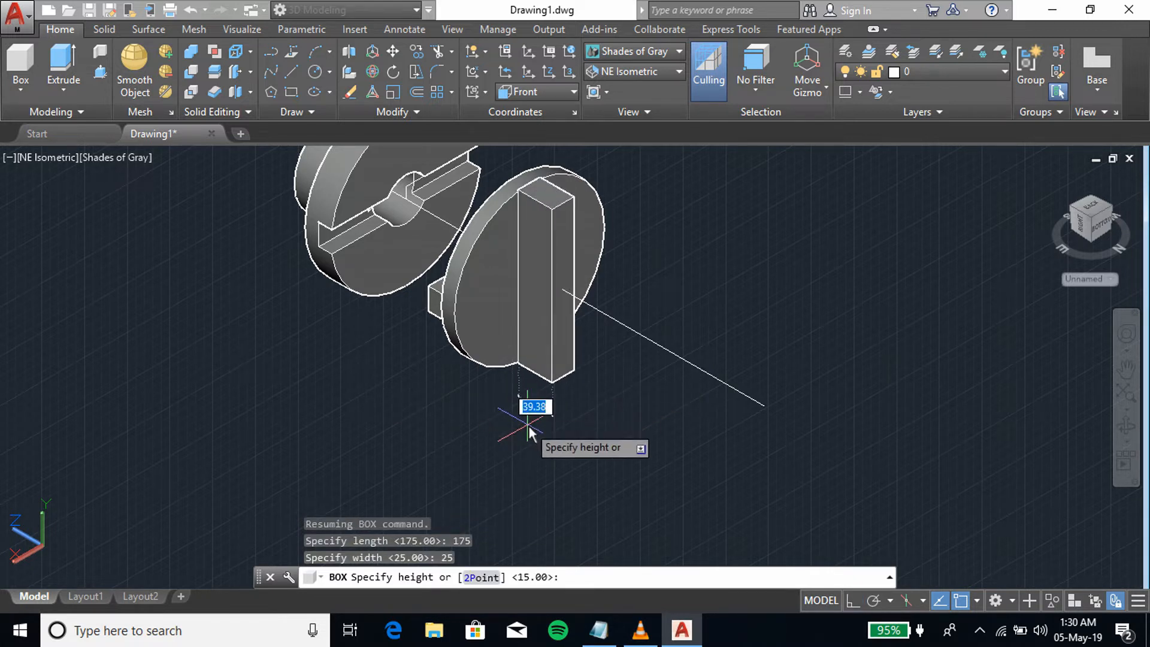
{"action": "type", "text": "15"}
{"action": "key", "text": "Return"}
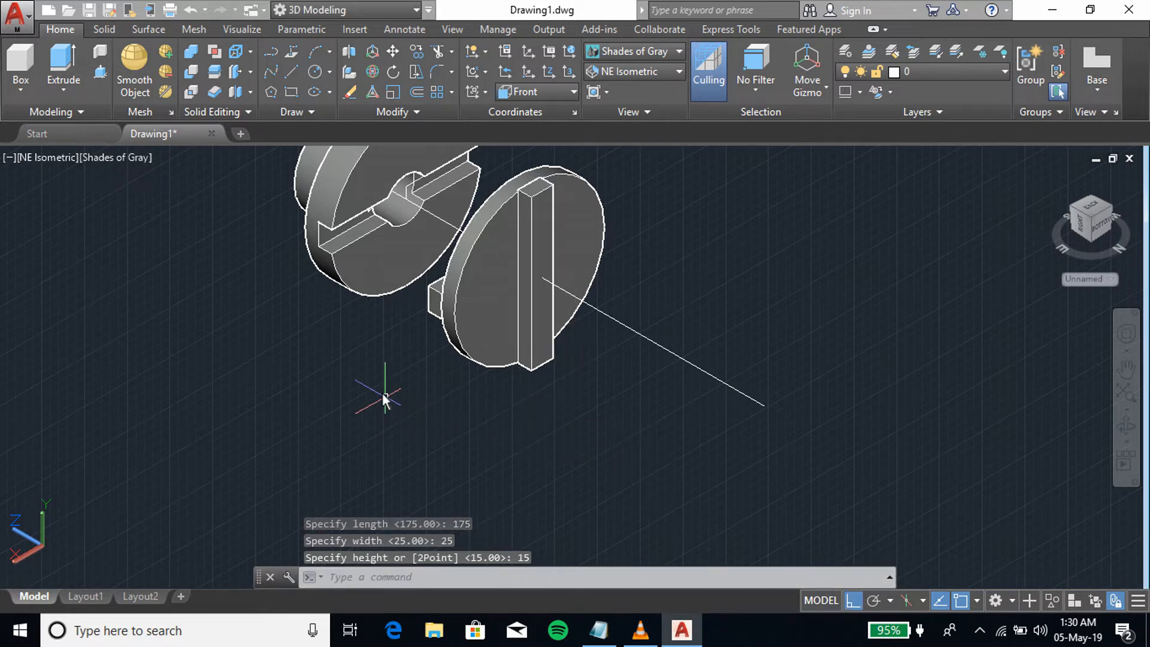
Step: Union the centre disc with the tongues on both of its faces
{"action": "middle_click_drag", "start_coordinate": [326, 379], "coordinate": [381, 403]}
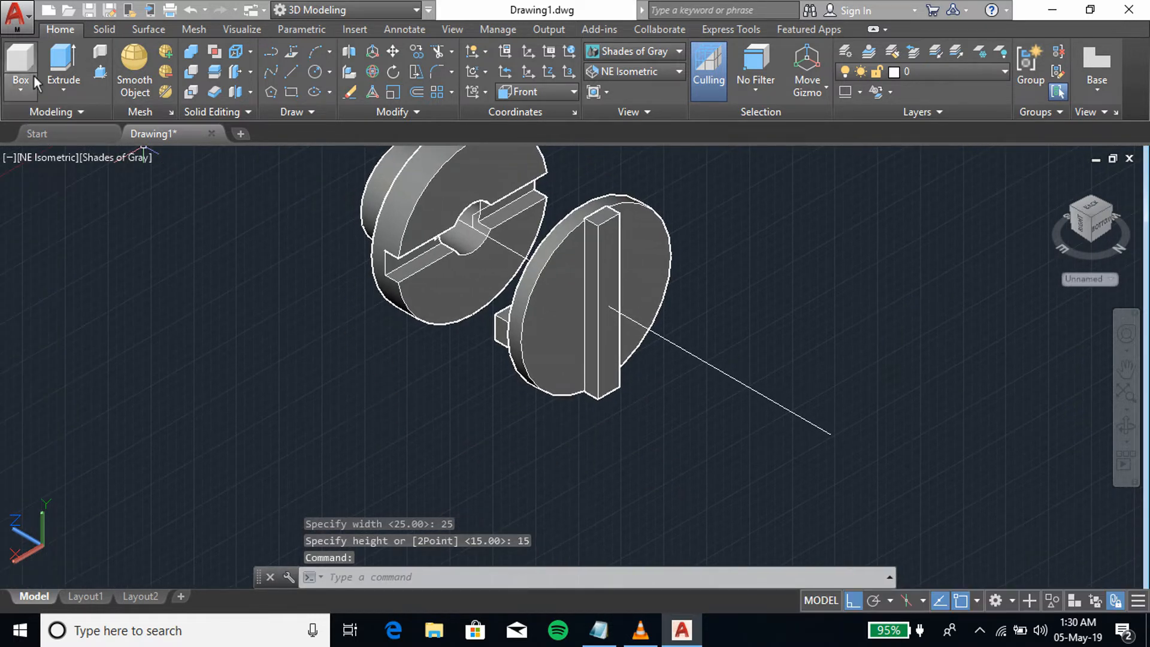
{"action": "left_click", "coordinate": [191, 50]}
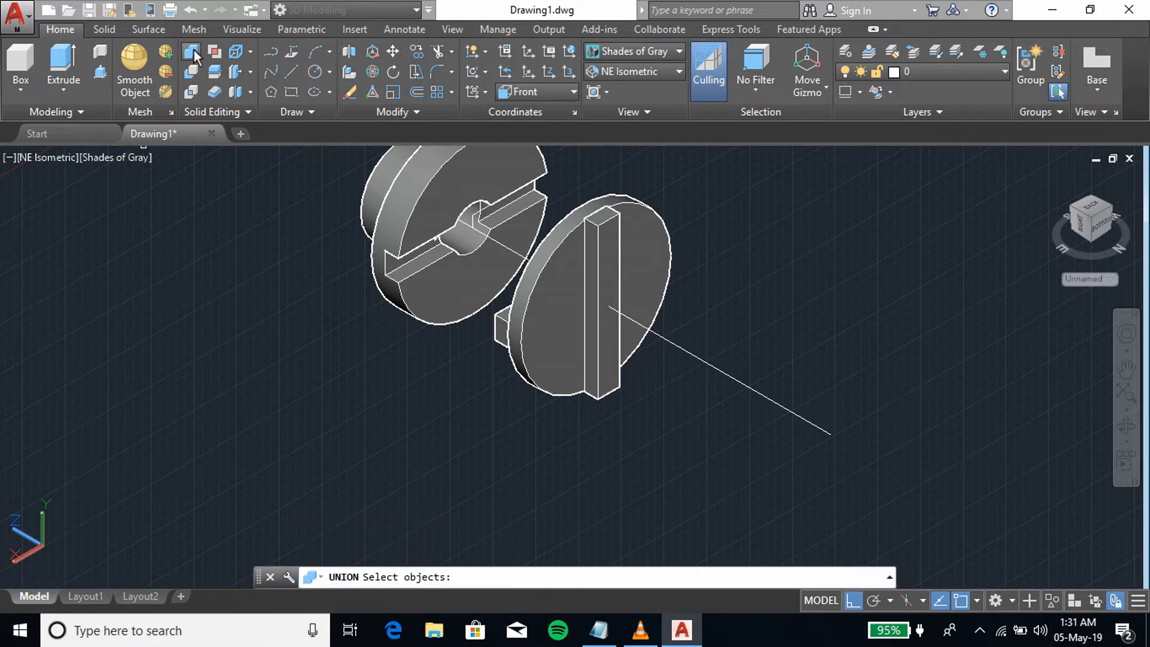
{"action": "left_click", "coordinate": [543, 300]}
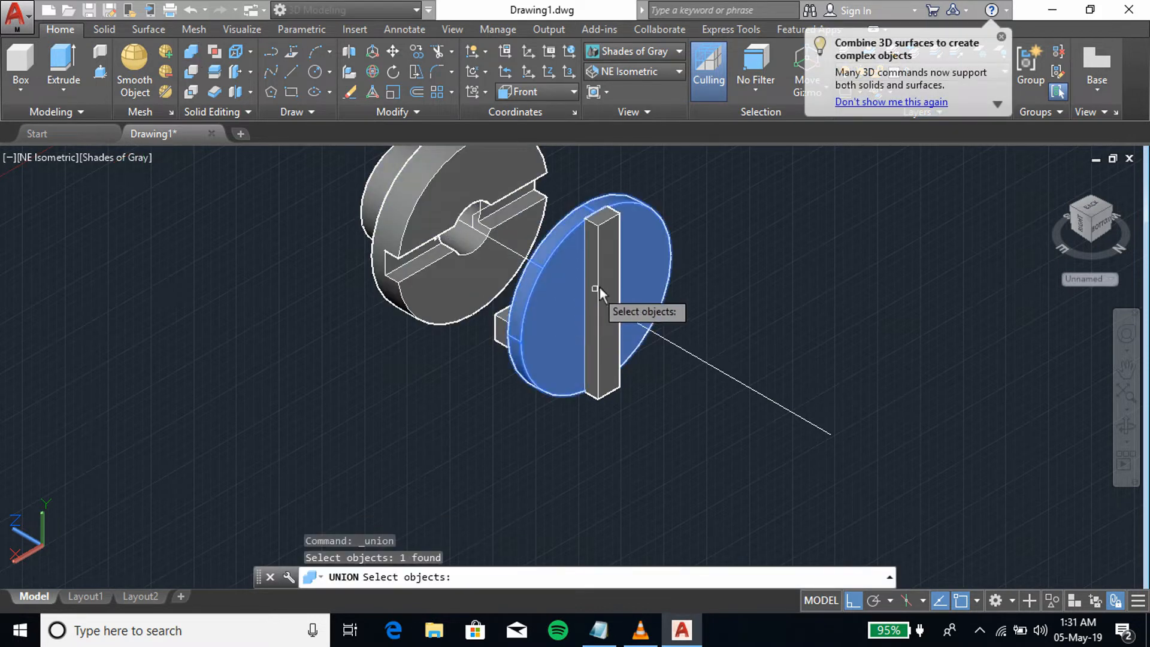
{"action": "left_click", "coordinate": [509, 323]}
{"action": "left_click", "coordinate": [504, 325]}
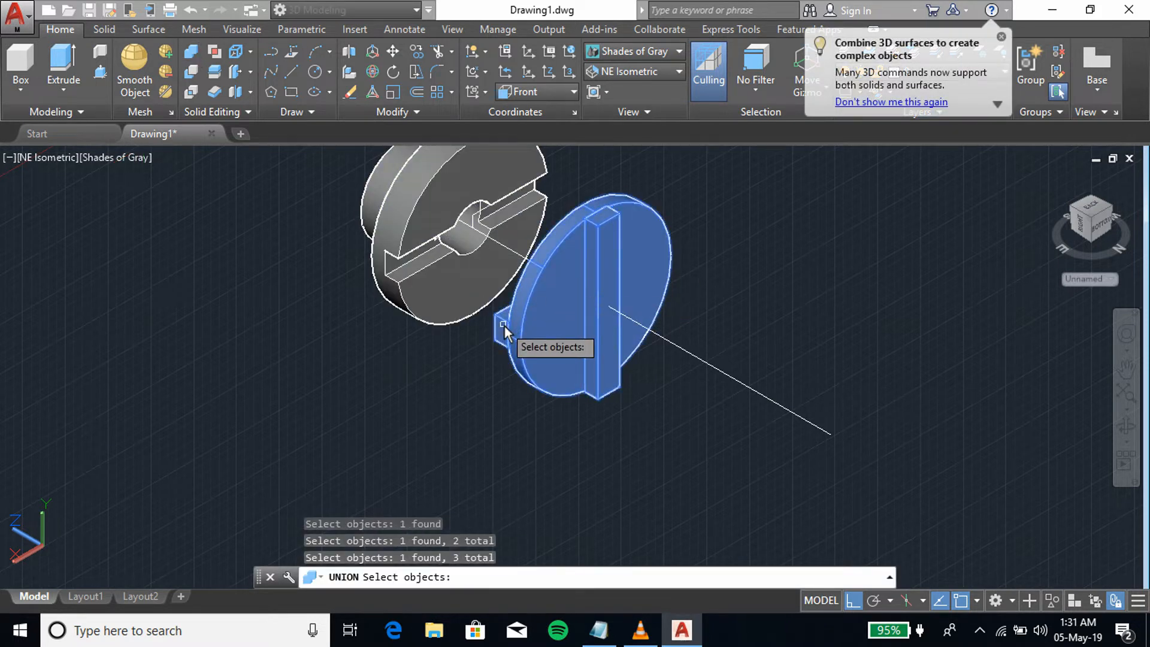
{"action": "key", "text": "Return"}
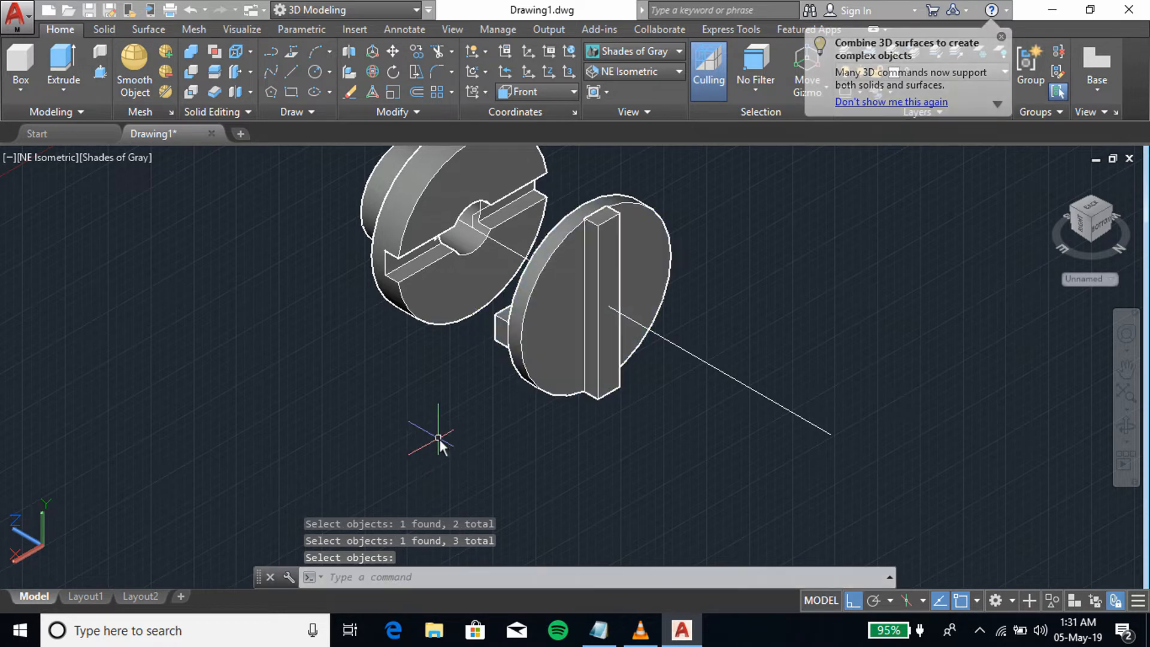
Step: Switch to the SE Isometric view to show the flange's hub side
{"action": "left_click", "coordinate": [504, 243]}
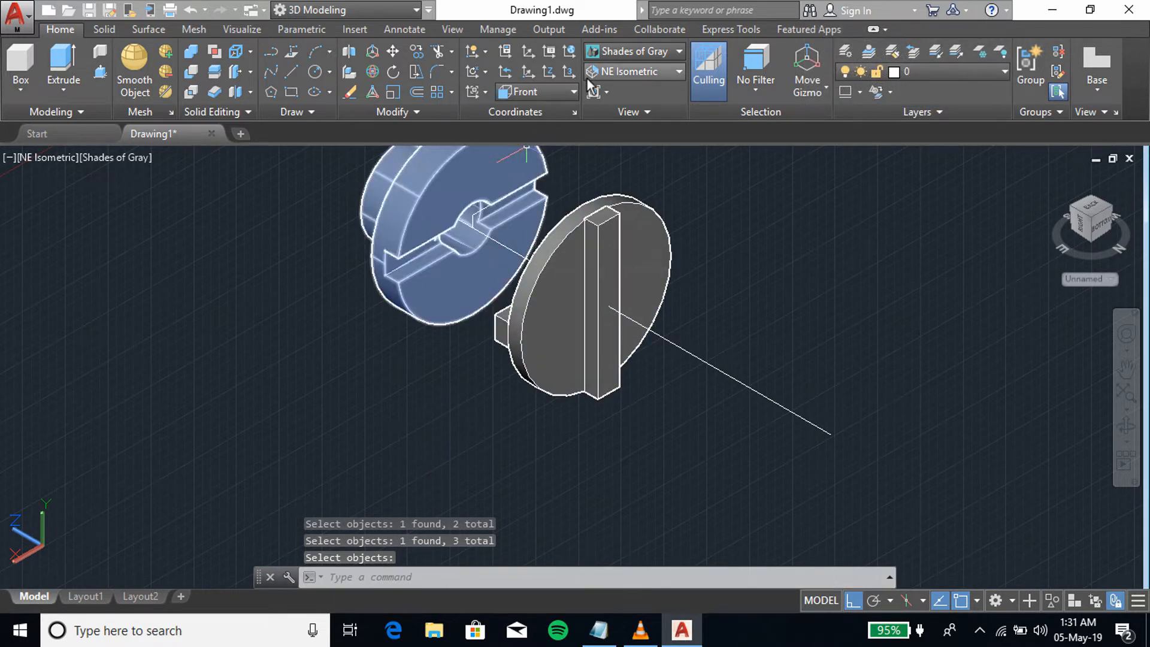
{"action": "left_click", "coordinate": [635, 71]}
{"action": "left_click", "coordinate": [632, 210]}
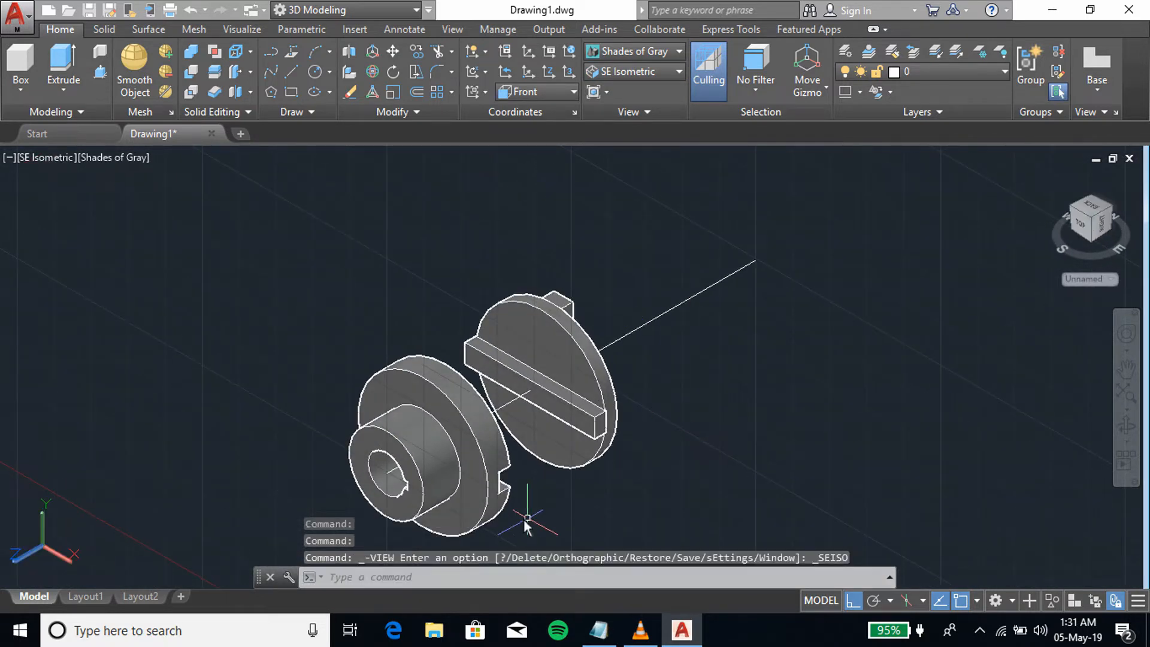
{"action": "middle_click_drag", "start_coordinate": [552, 501], "coordinate": [641, 418]}
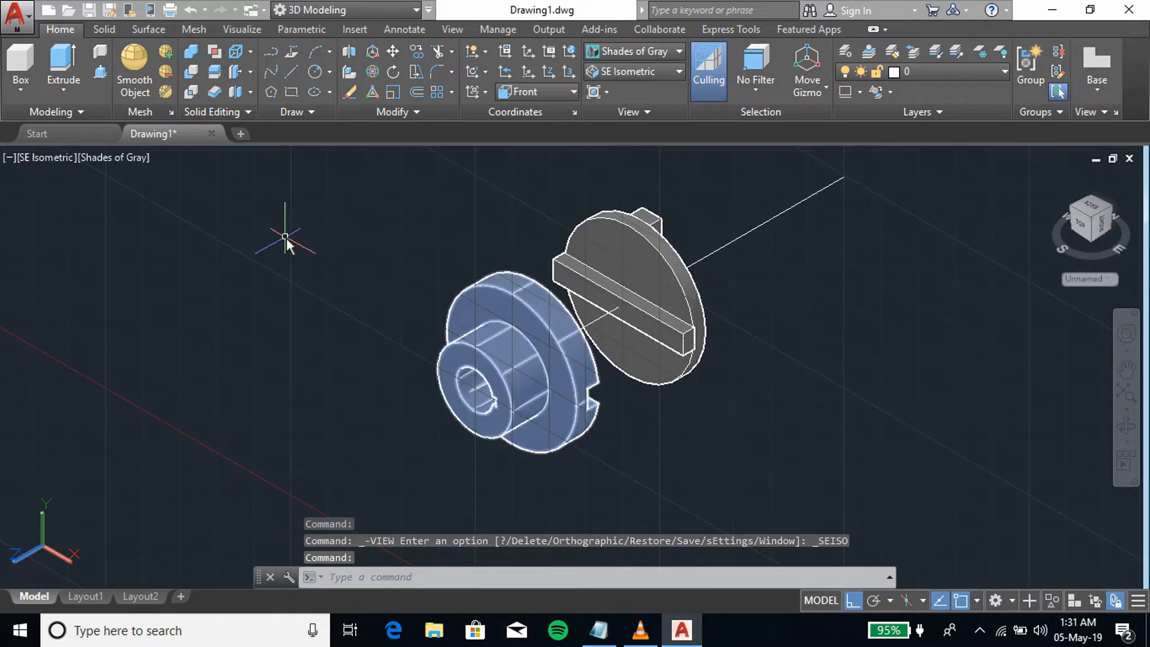
Step: Create a shaft cylinder centred on the hub's bore, 50 in diameter and 150 high, extending outward from the flange
{"action": "left_click", "coordinate": [22, 91]}
{"action": "left_click", "coordinate": [45, 152]}
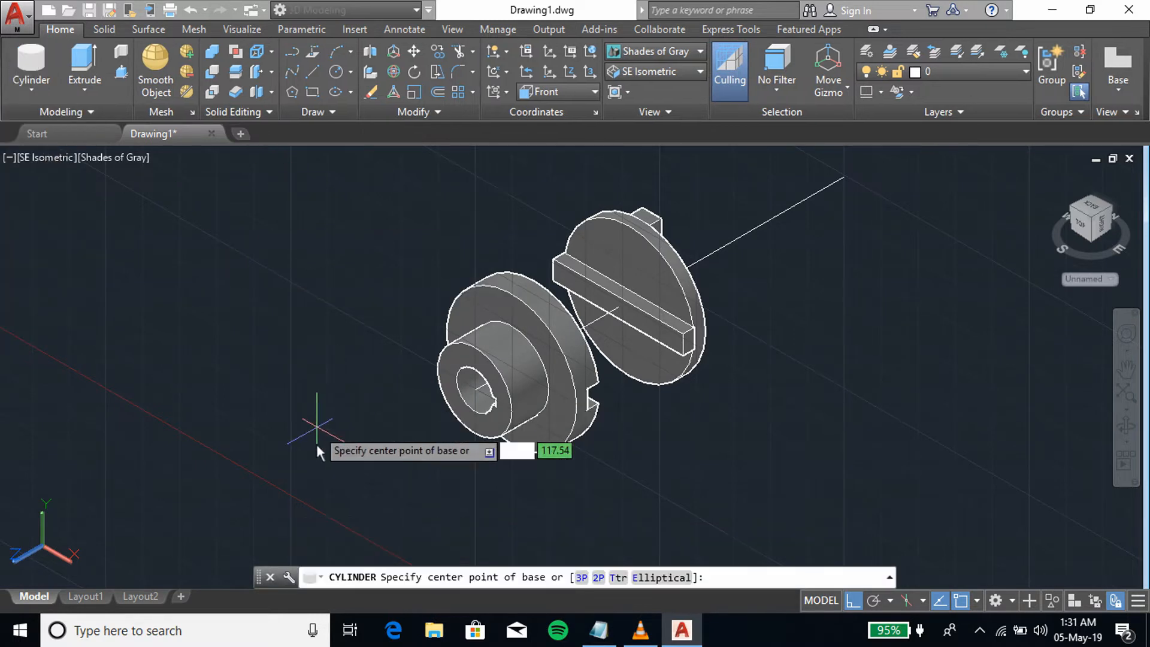
{"action": "left_click", "coordinate": [474, 395]}
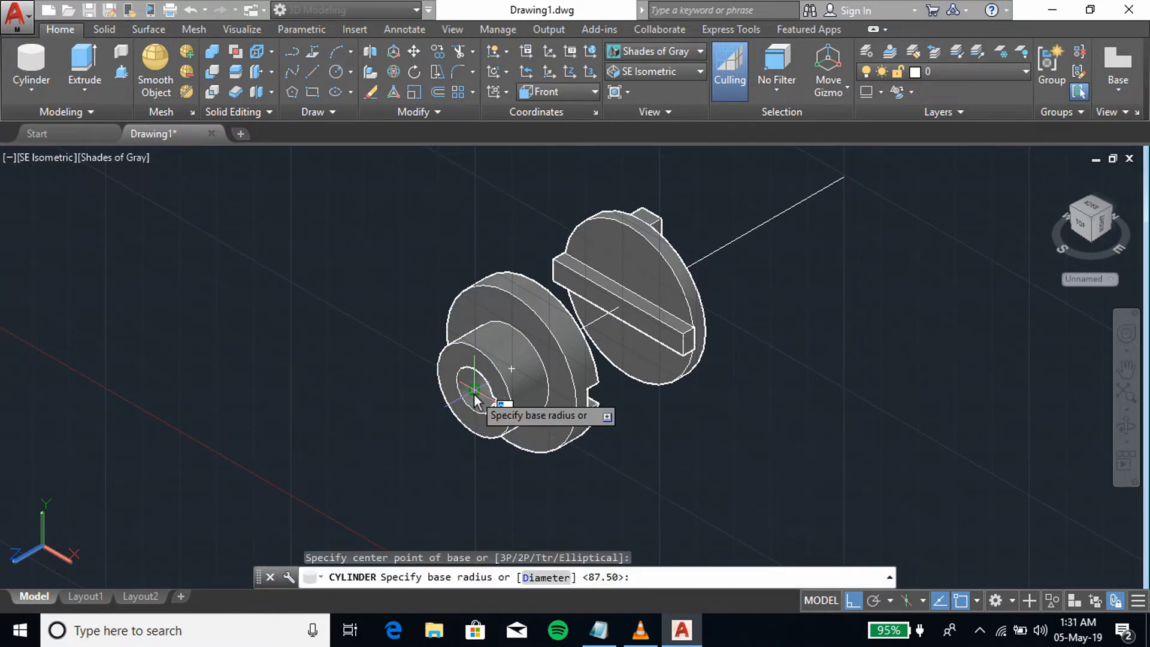
{"action": "left_click", "coordinate": [542, 578]}
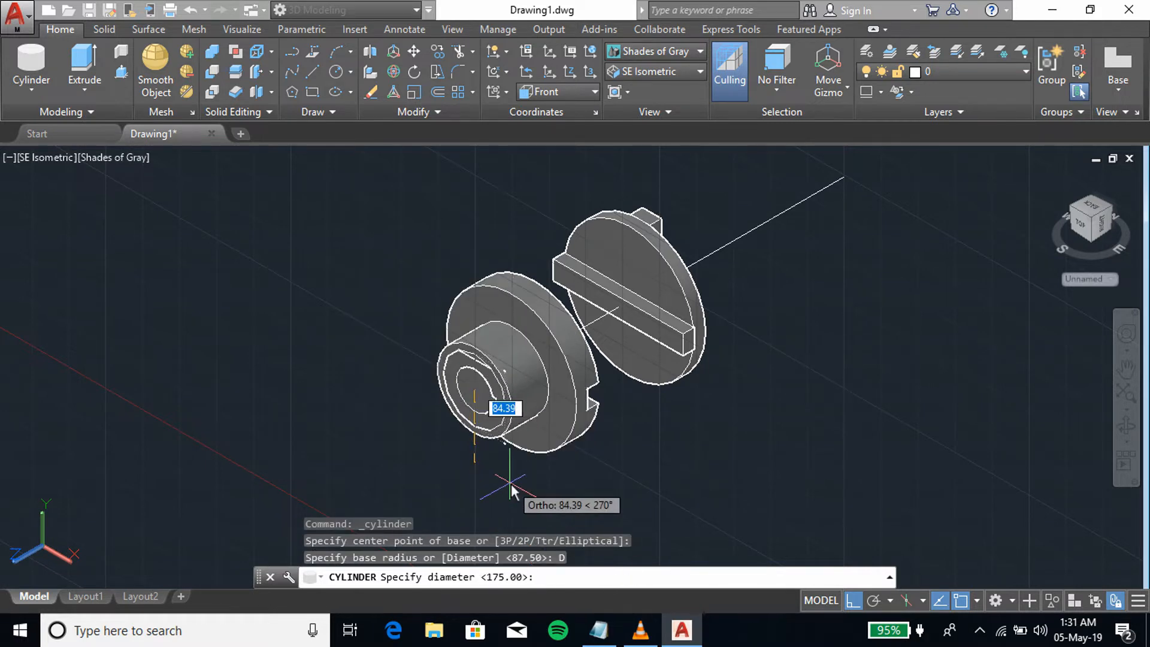
{"action": "type", "text": "50"}
{"action": "key", "text": "Return"}
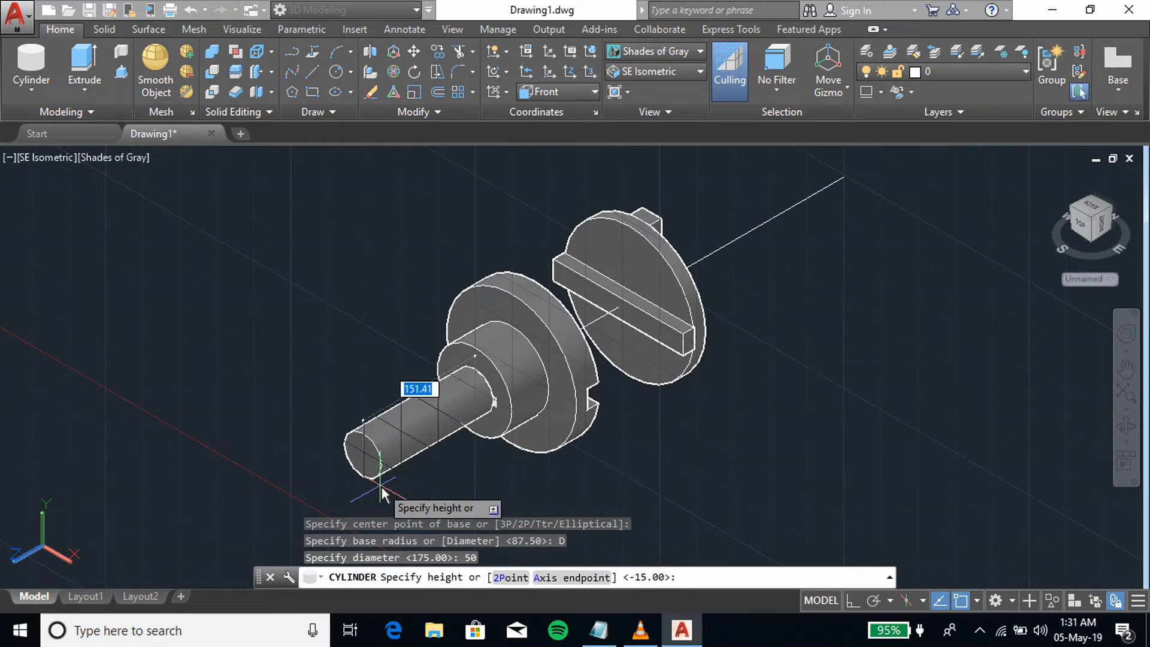
{"action": "type", "text": "150"}
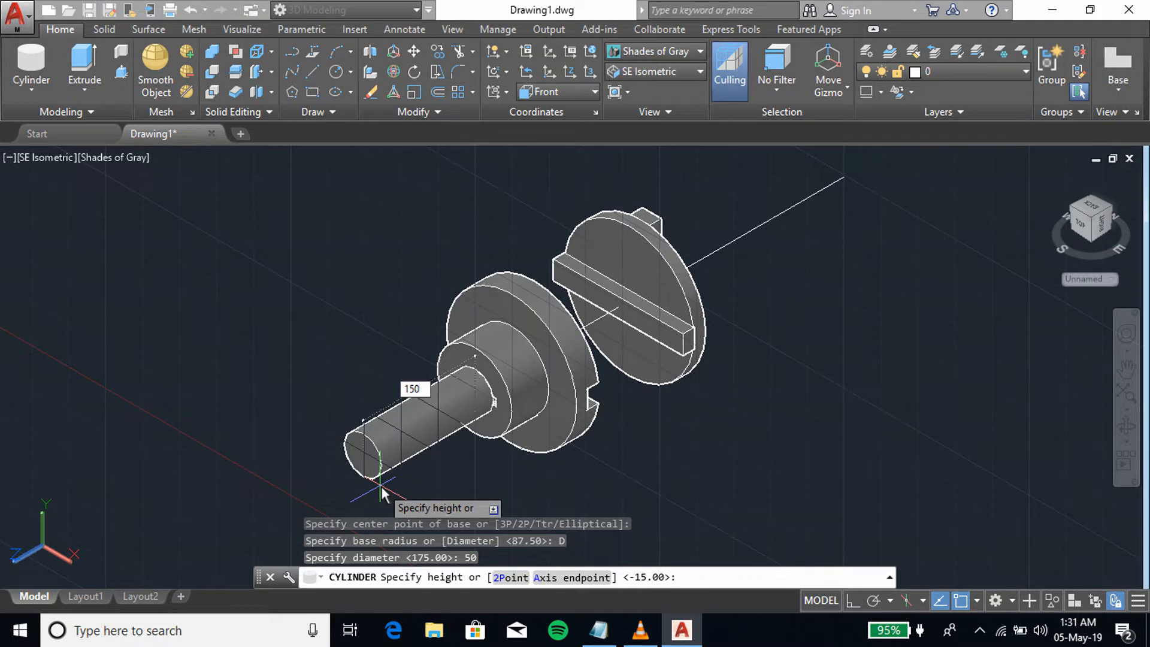
{"action": "key", "text": "Return"}
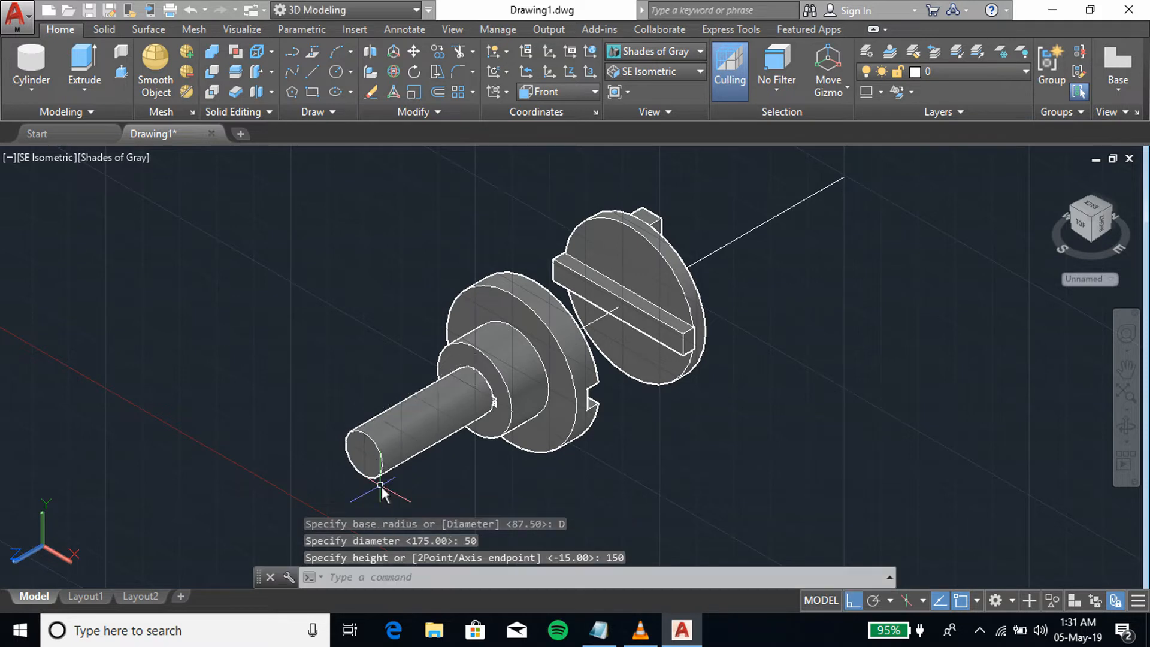
Step: Move the shaft cylinder outward along its axis until it is clear of the flange hub
{"action": "left_click", "coordinate": [436, 439]}
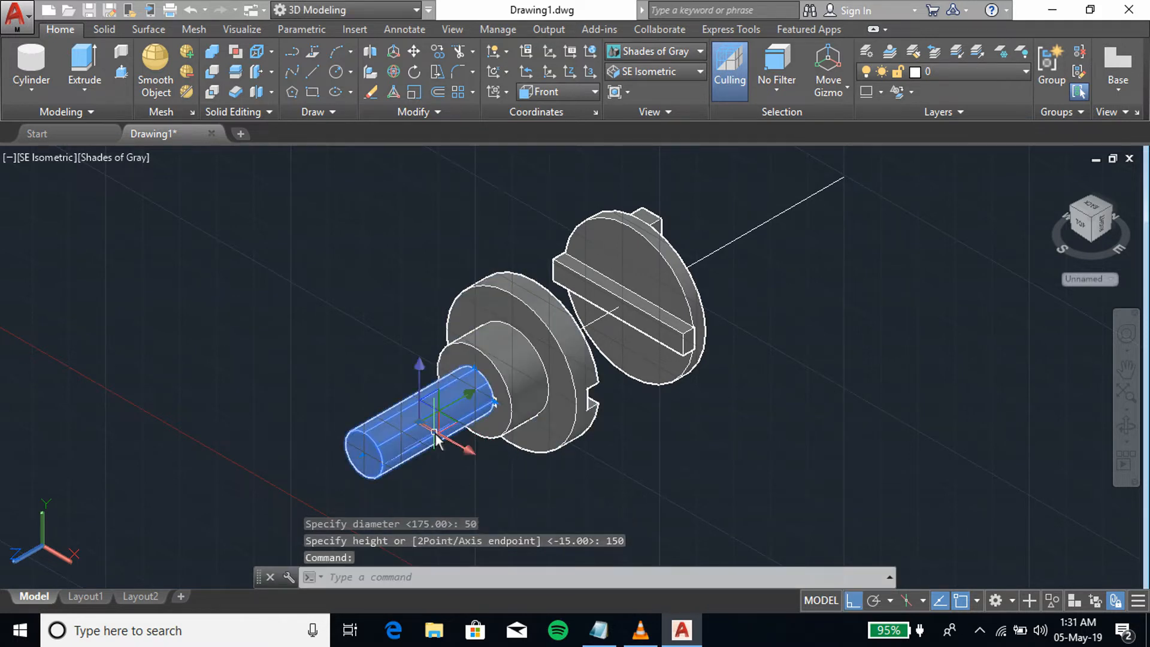
{"action": "left_click", "coordinate": [468, 396]}
{"action": "left_click", "coordinate": [331, 477]}
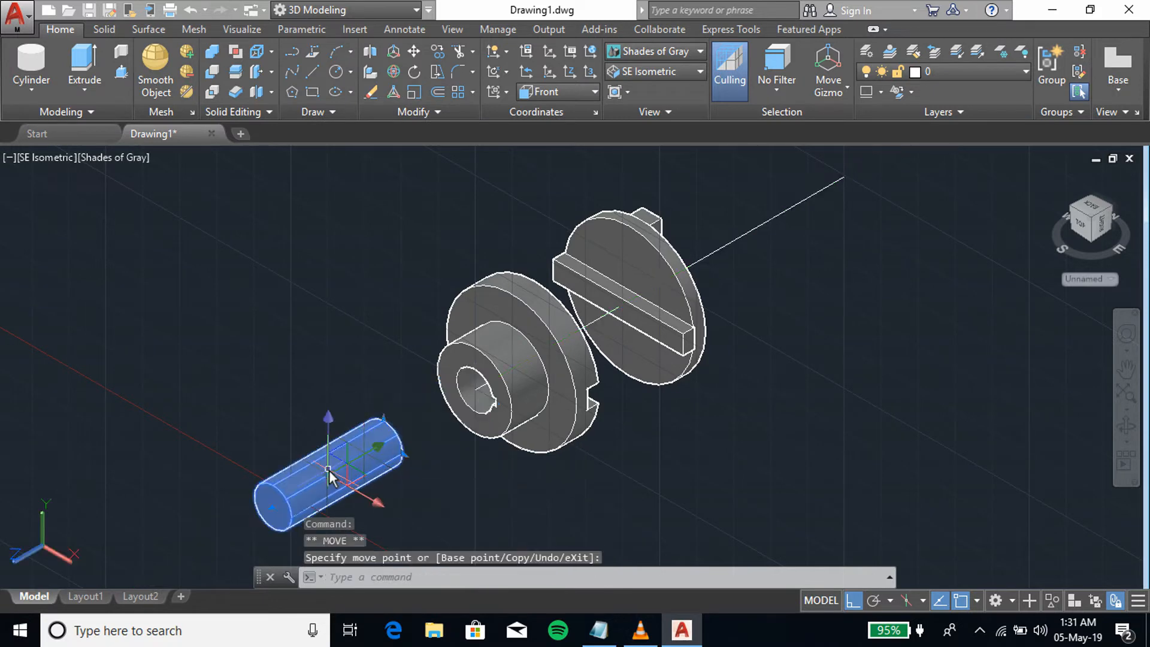
Step: In the NE Isometric view, draw helper lines on the shaft's flange-side end face: 5 upward from its centre, then 29 horizontally past the edge
{"action": "left_click", "coordinate": [640, 74]}
{"action": "left_click", "coordinate": [644, 216]}
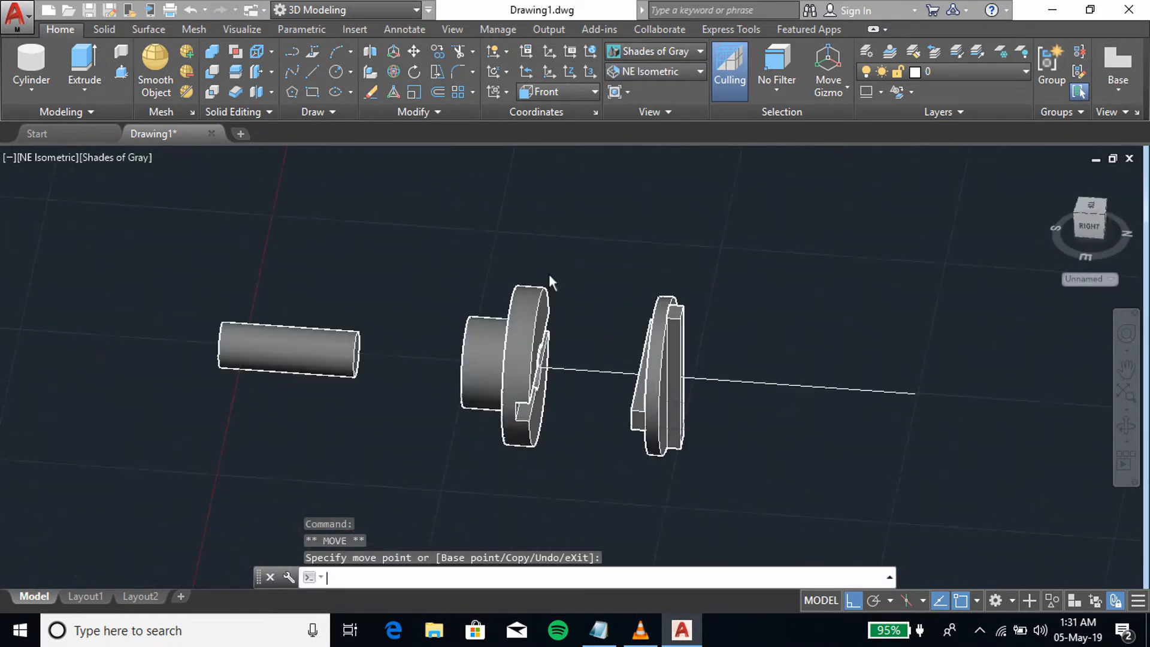
{"action": "scroll", "coordinate": [392, 267], "scroll_direction": "up", "scroll_amount": 5}
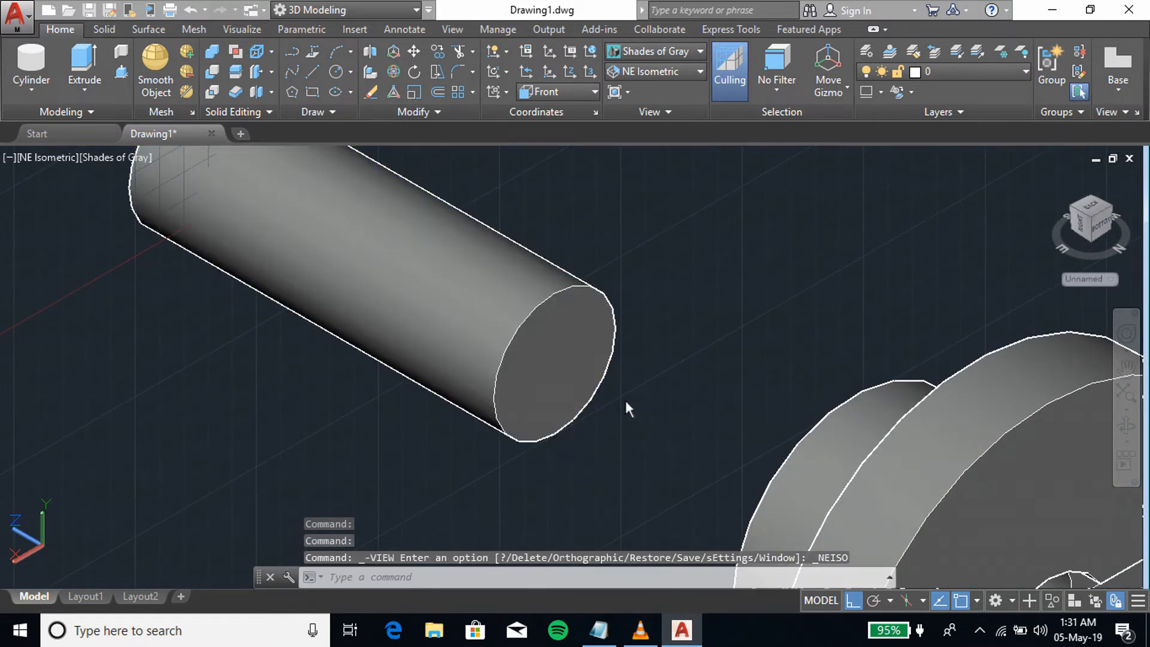
{"action": "middle_click_drag", "start_coordinate": [626, 405], "coordinate": [592, 371]}
{"action": "left_click", "coordinate": [452, 288]}
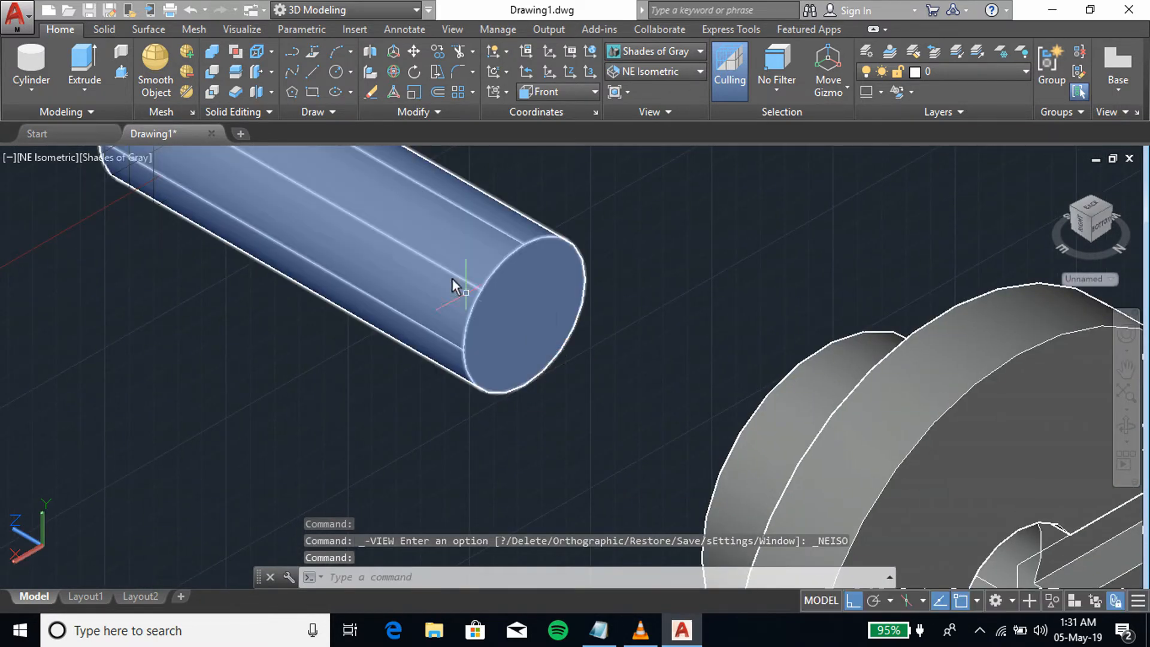
{"action": "left_click", "coordinate": [311, 72]}
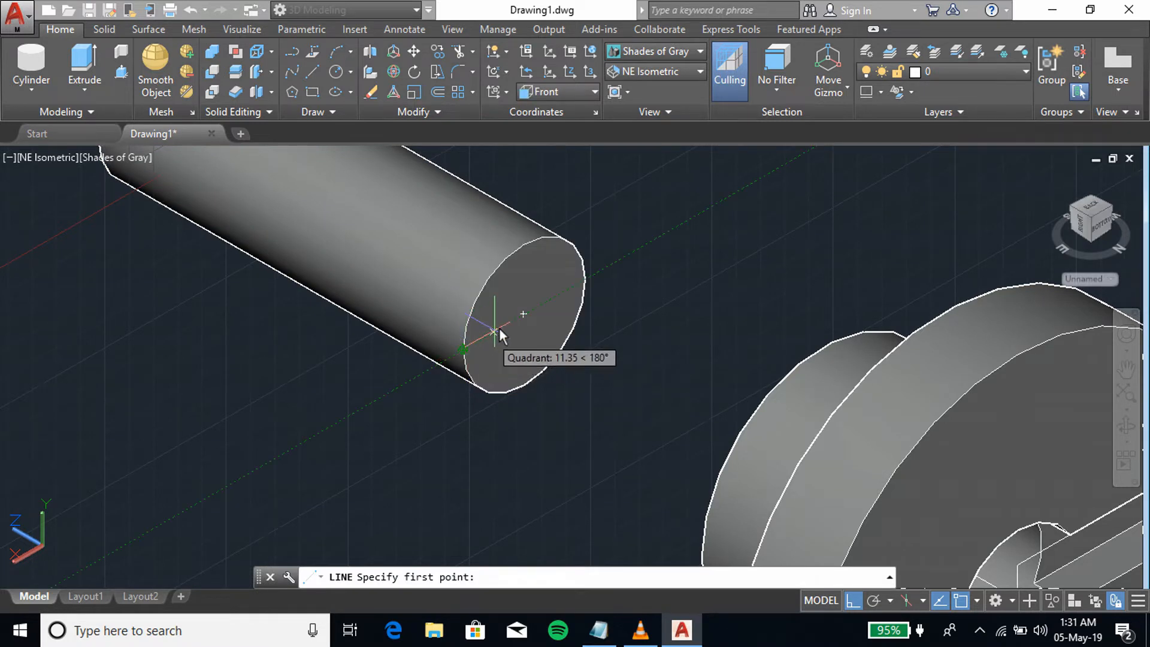
{"action": "left_click", "coordinate": [524, 316]}
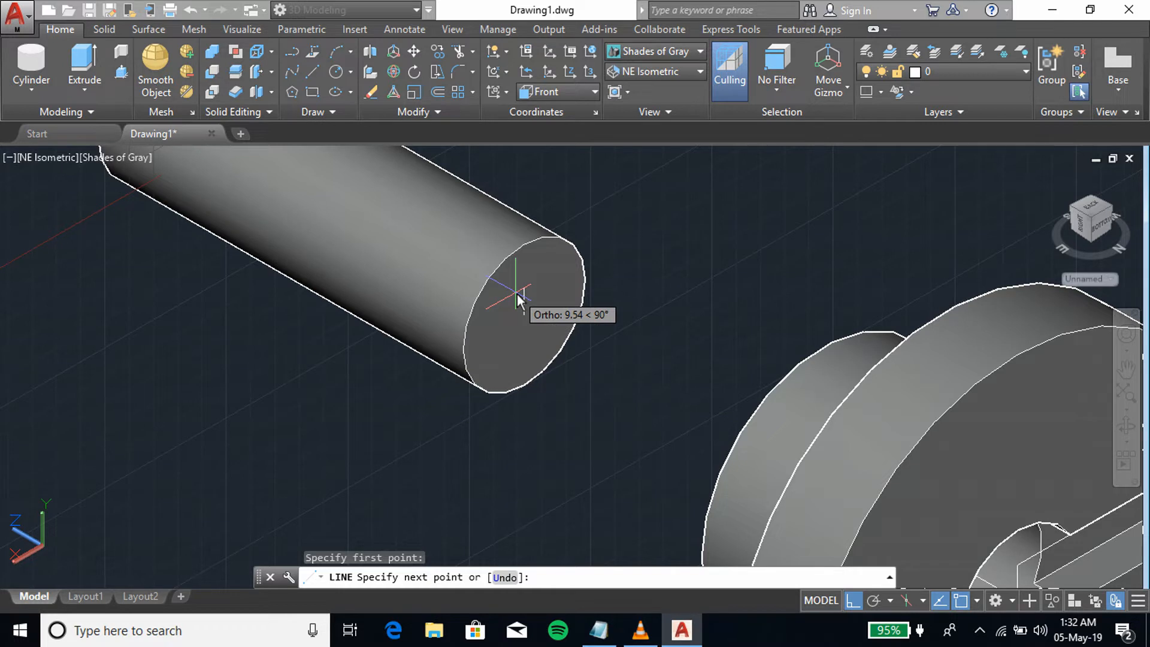
{"action": "type", "text": "5"}
{"action": "key", "text": "Return"}
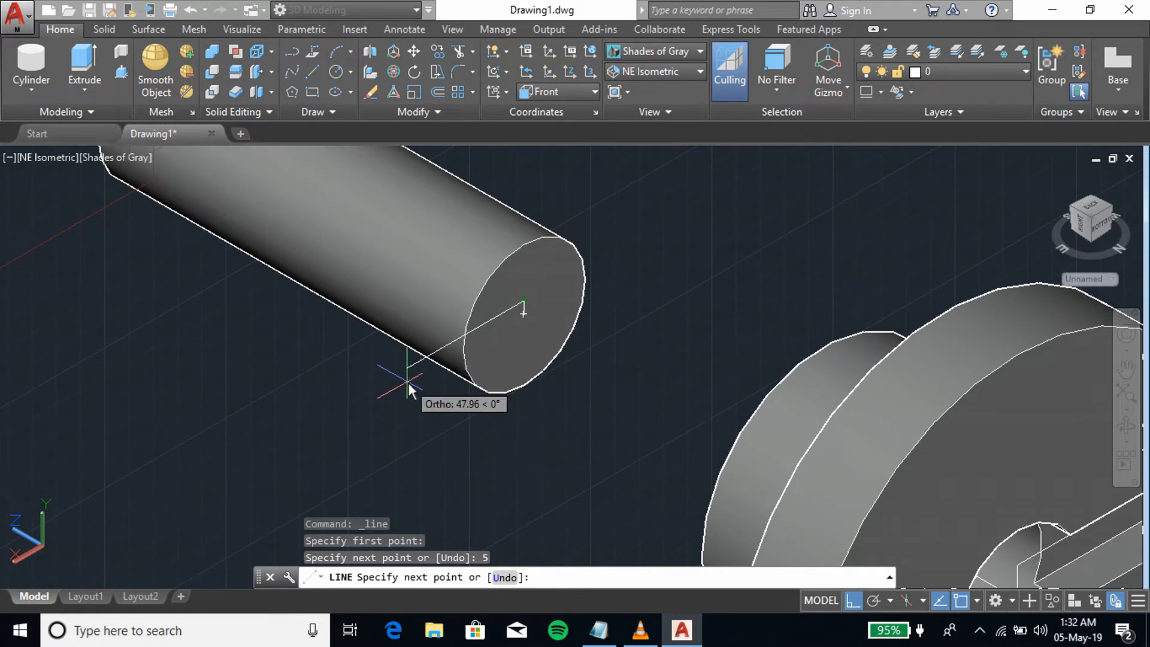
{"action": "type", "text": "25"}
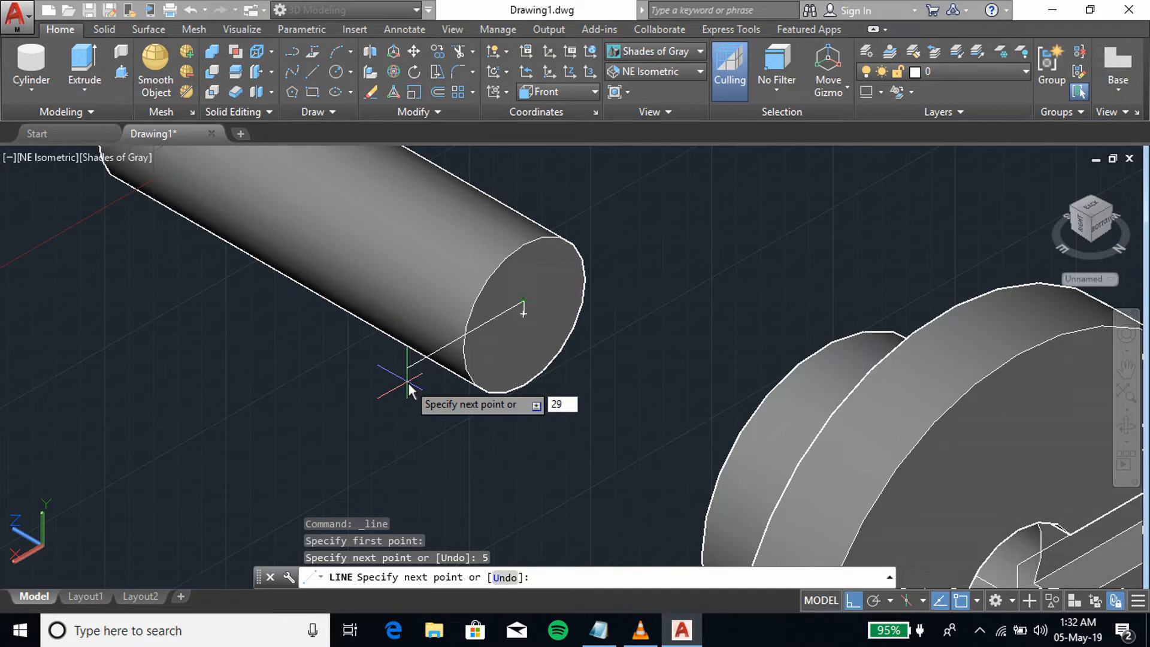
{"action": "key", "text": "Return"}
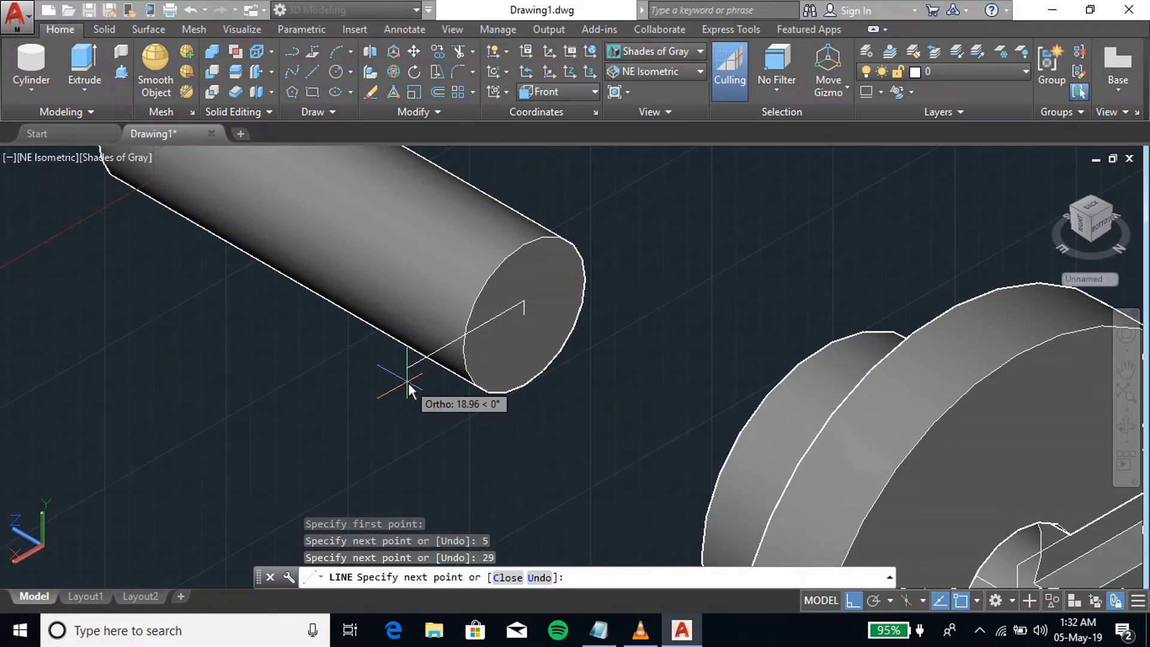
{"action": "right_click", "coordinate": [468, 445]}
{"action": "left_click", "coordinate": [496, 469]}
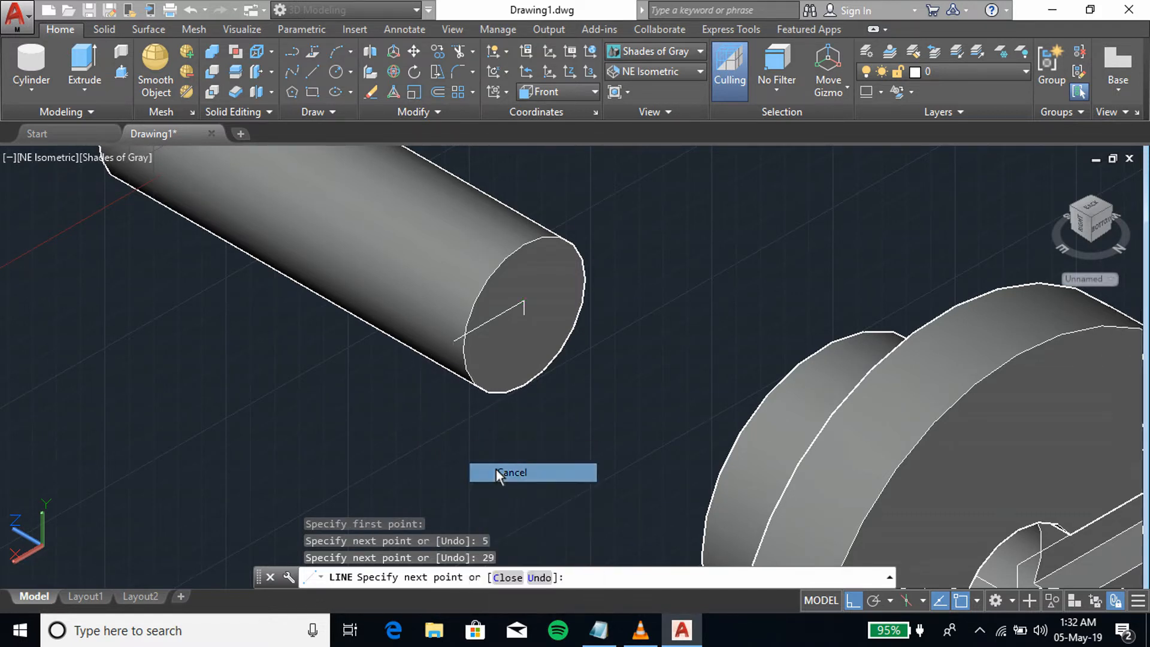
Step: Create a key box from the outer end of the helper line, 10 long downward, extending 80 along the shaft
{"action": "left_click", "coordinate": [41, 92]}
{"action": "left_click", "coordinate": [62, 124]}
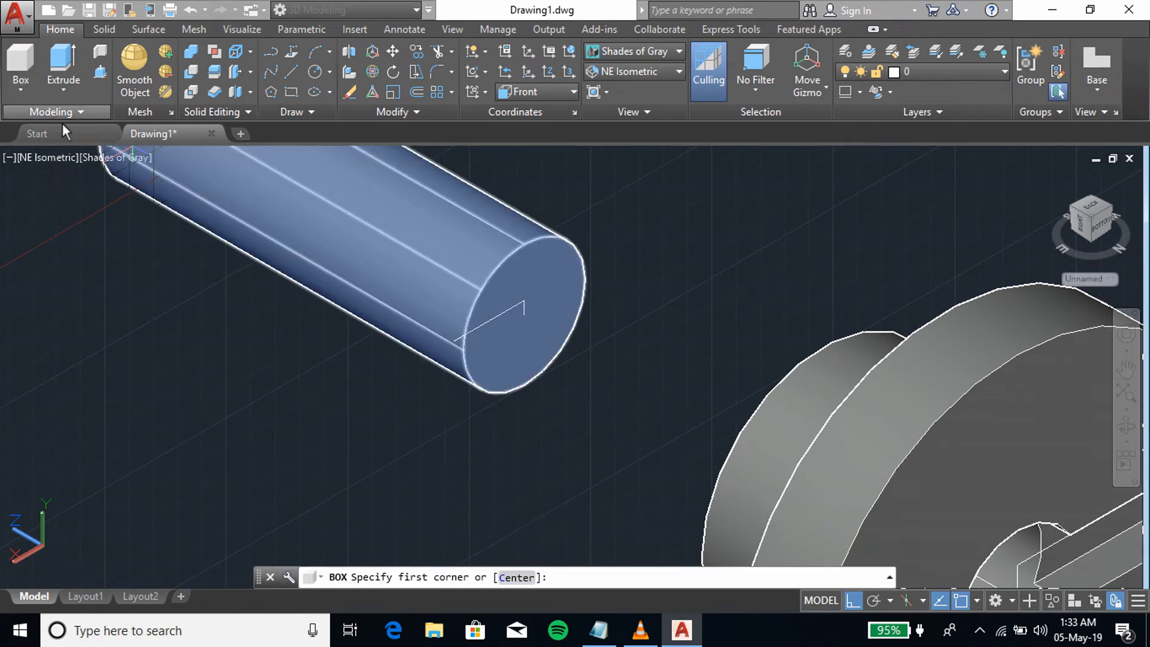
{"action": "left_click", "coordinate": [454, 342]}
{"action": "type", "text": "L"}
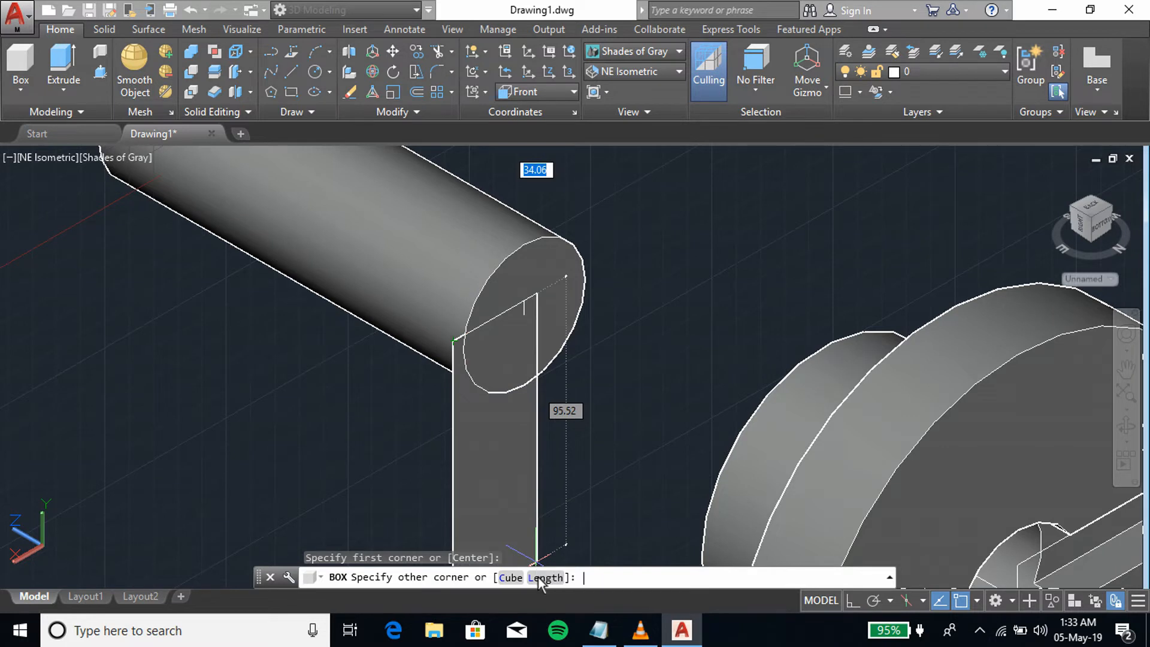
{"action": "key", "text": "Return"}
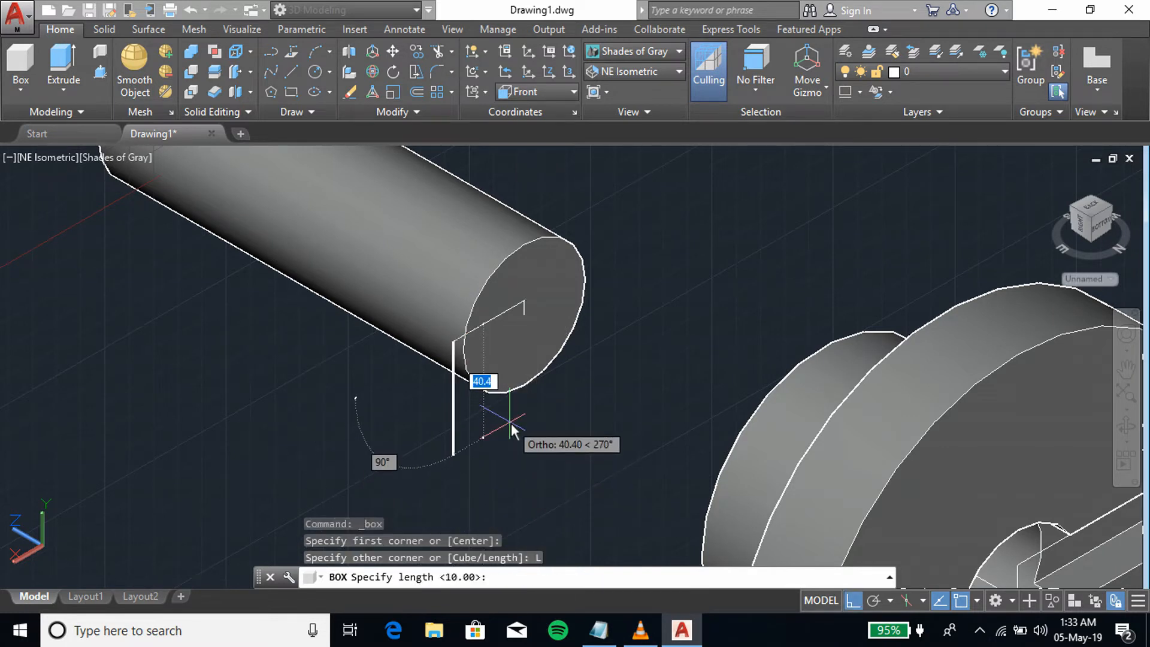
{"action": "type", "text": "10"}
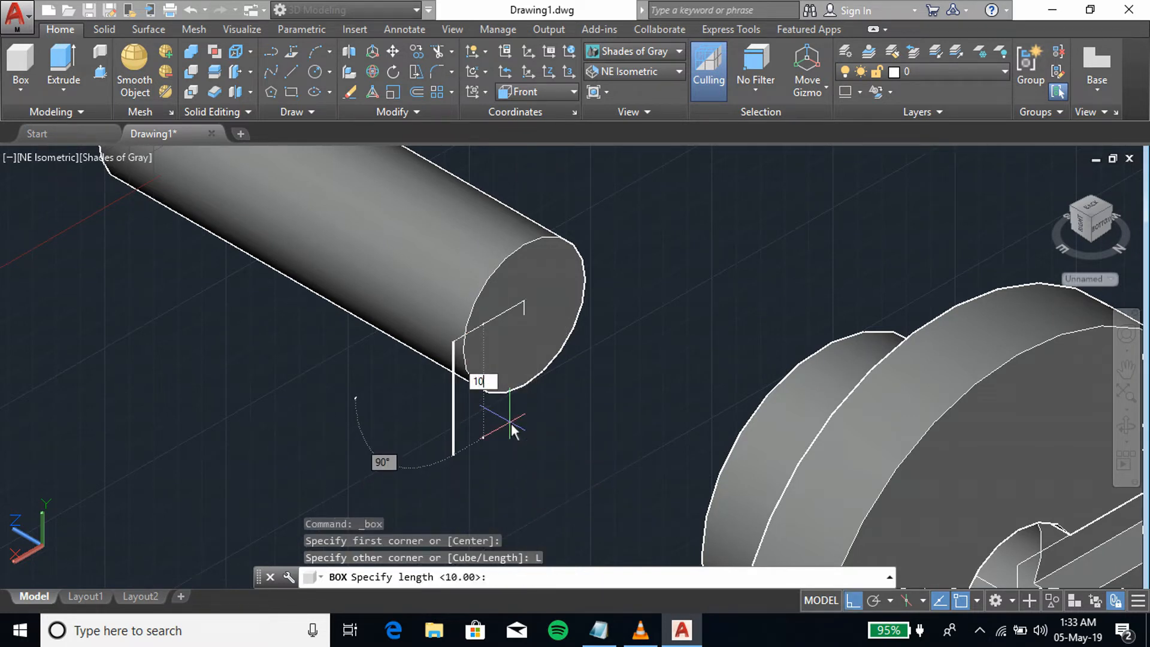
{"action": "key", "text": "Return"}
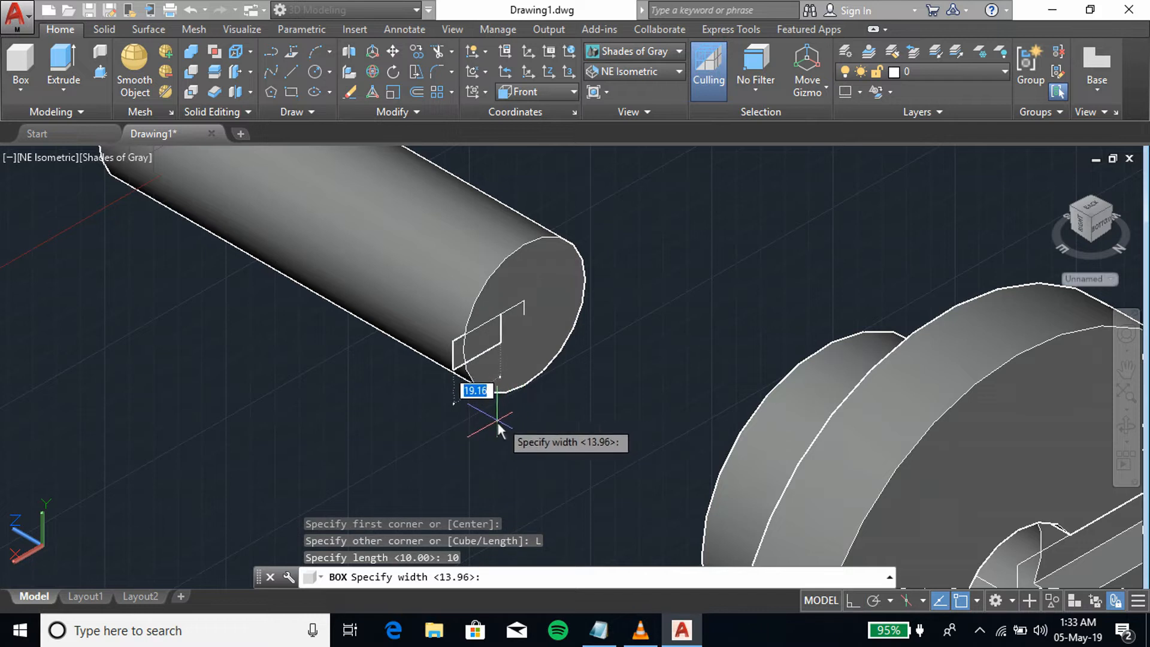
{"action": "left_click", "coordinate": [476, 430]}
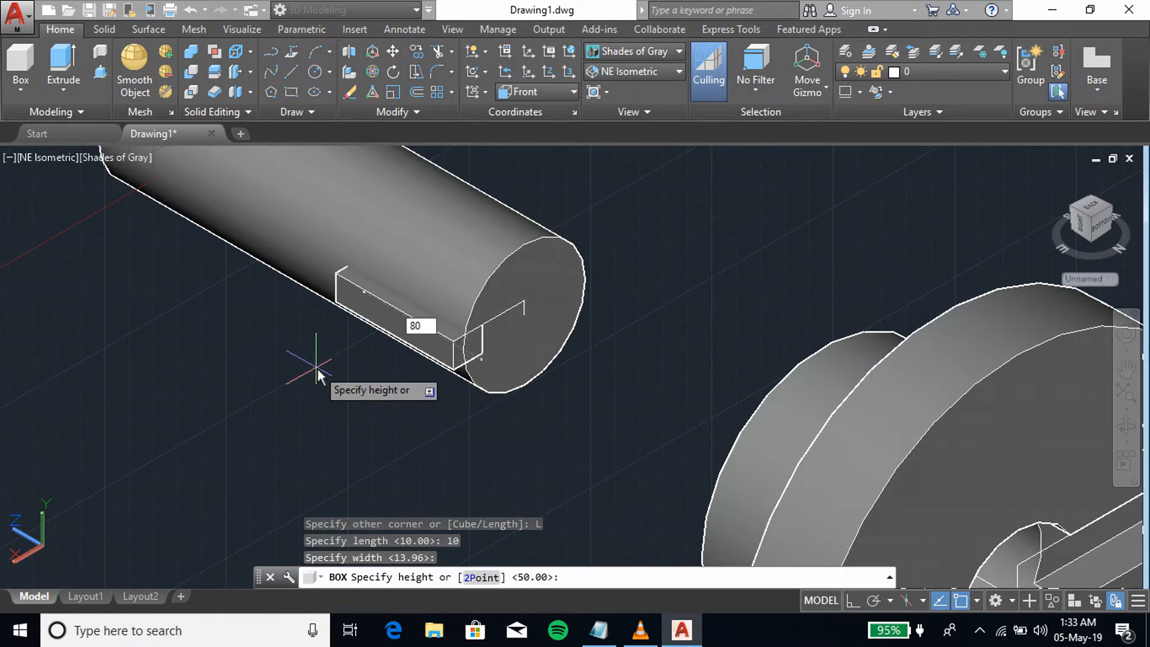
{"action": "key", "text": "Return"}
{"action": "scroll", "coordinate": [286, 343], "scroll_direction": "down", "scroll_amount": 2}
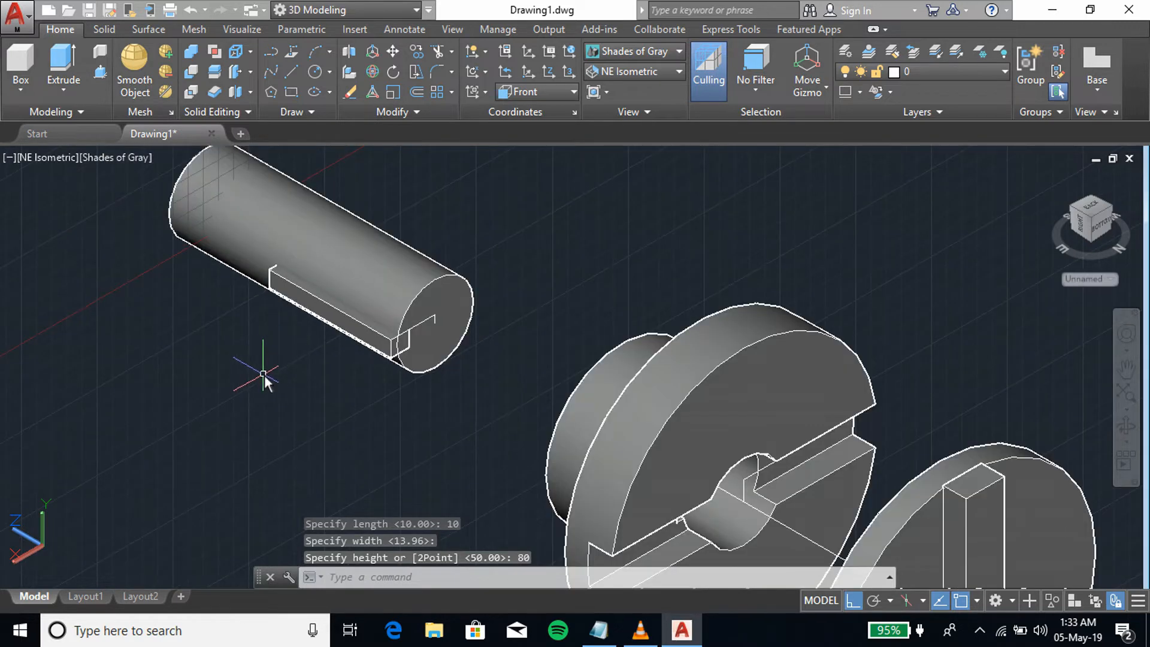
{"action": "middle_click_drag", "start_coordinate": [263, 374], "coordinate": [367, 401]}
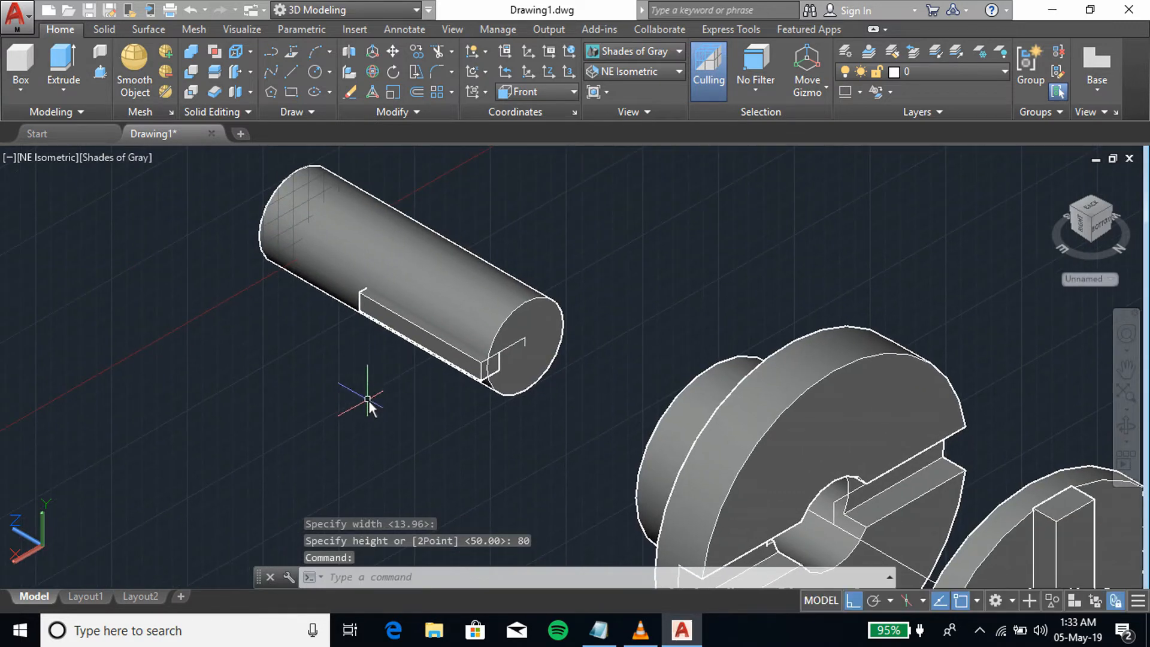
Step: Delete the horizontal helper line on the shaft's flange-side end face
{"action": "left_click", "coordinate": [516, 322]}
{"action": "key", "text": "Escape"}
{"action": "scroll", "coordinate": [534, 341], "scroll_direction": "up", "scroll_amount": 5}
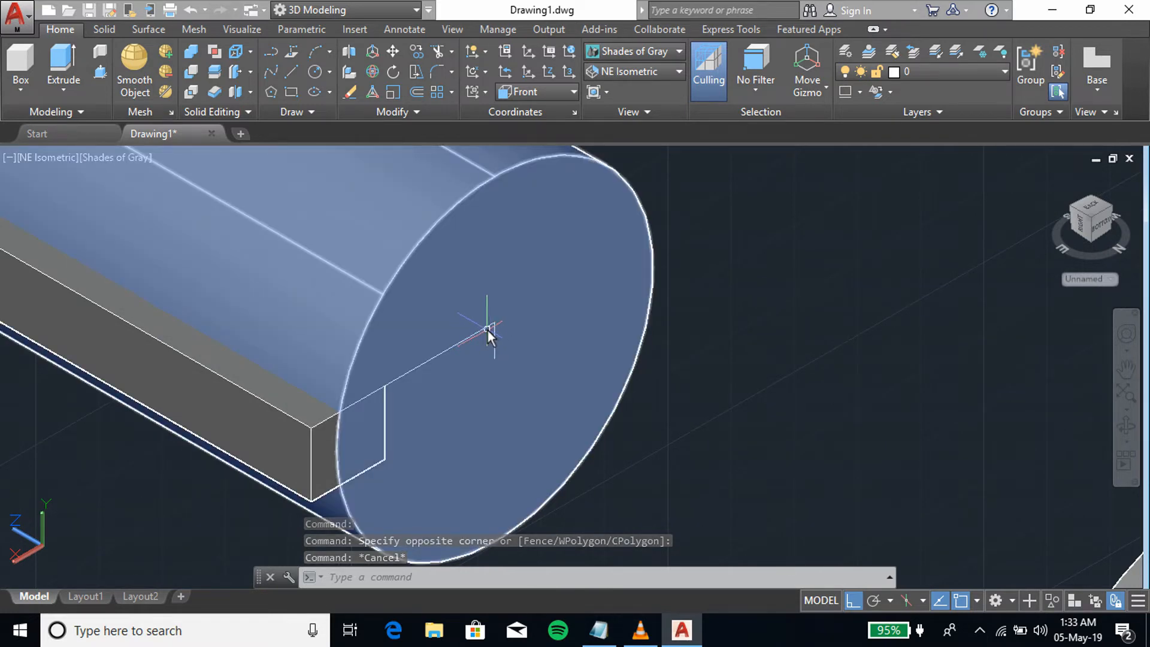
{"action": "left_click", "coordinate": [488, 330]}
{"action": "key", "text": "Delete"}
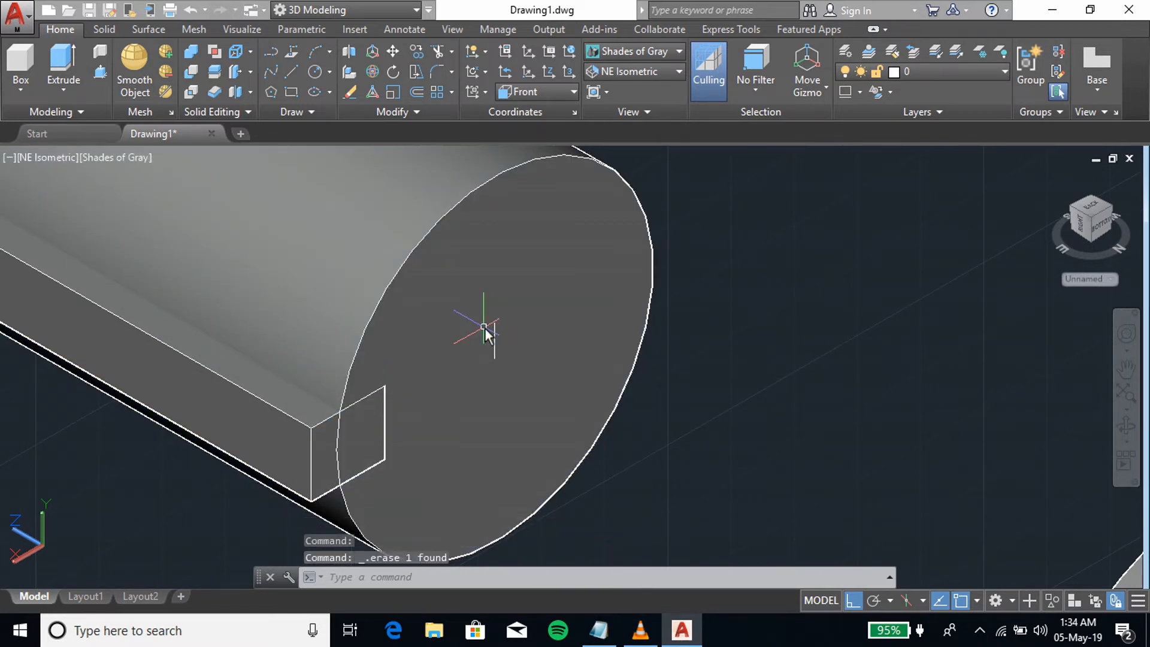
{"action": "scroll", "coordinate": [486, 329], "scroll_direction": "down", "scroll_amount": 6}
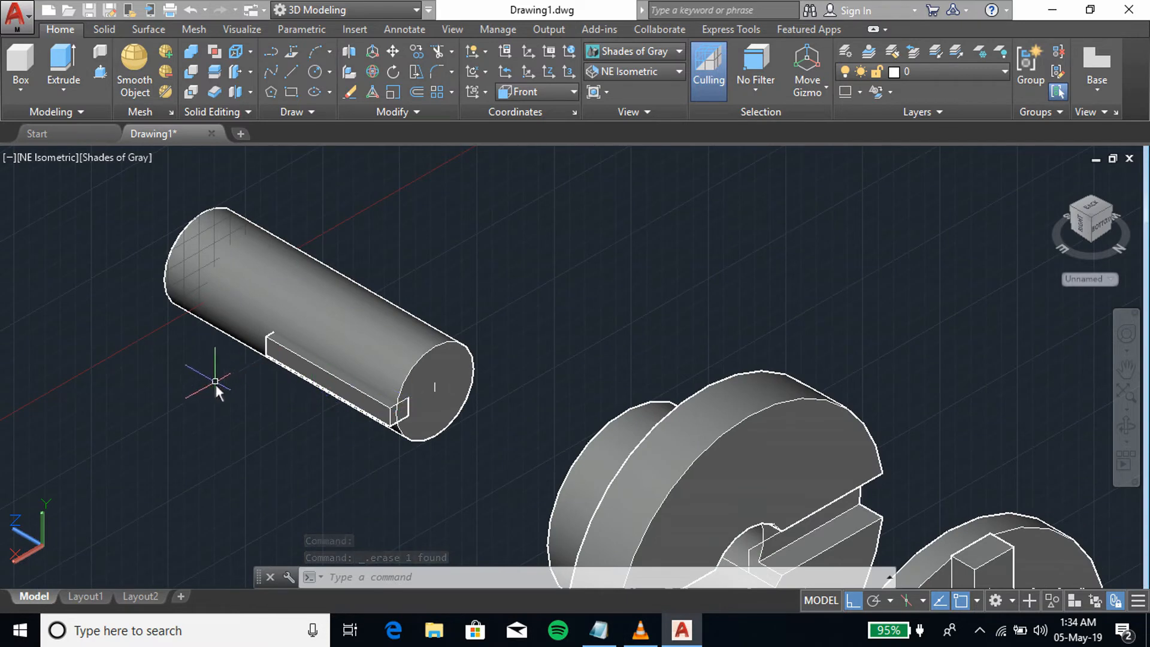
{"action": "middle_click_drag", "start_coordinate": [244, 390], "coordinate": [278, 388]}
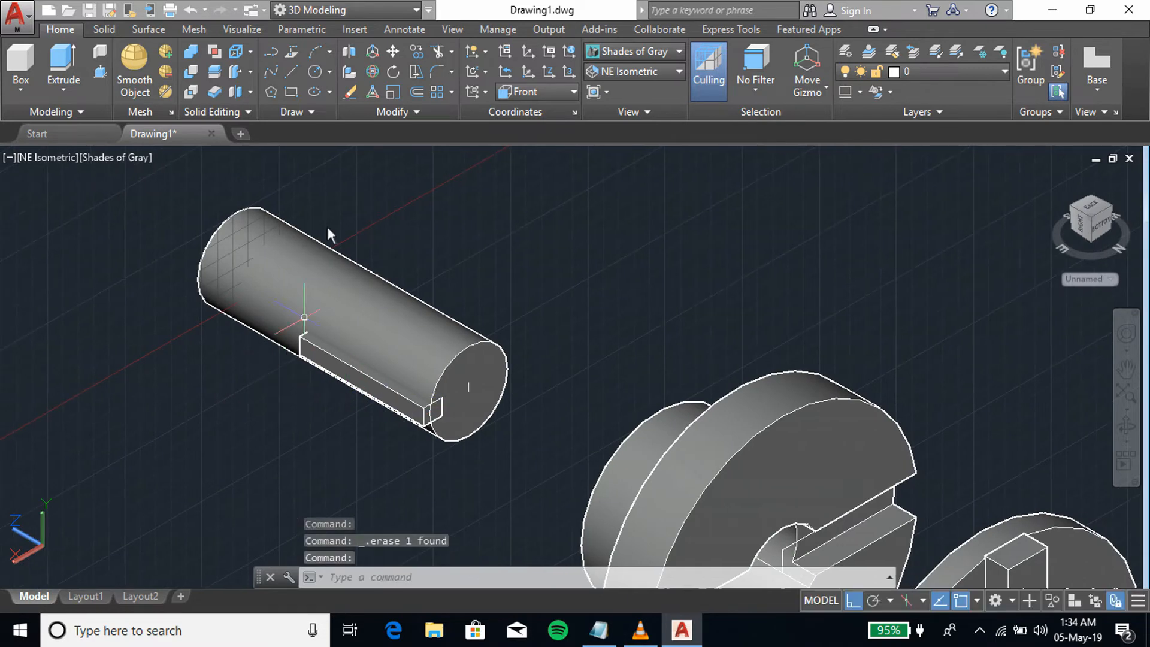
Step: In the SE Isometric view, move the shaft and key together along the axis into the flange hub's bore
{"action": "left_click", "coordinate": [606, 74]}
{"action": "left_click", "coordinate": [606, 204]}
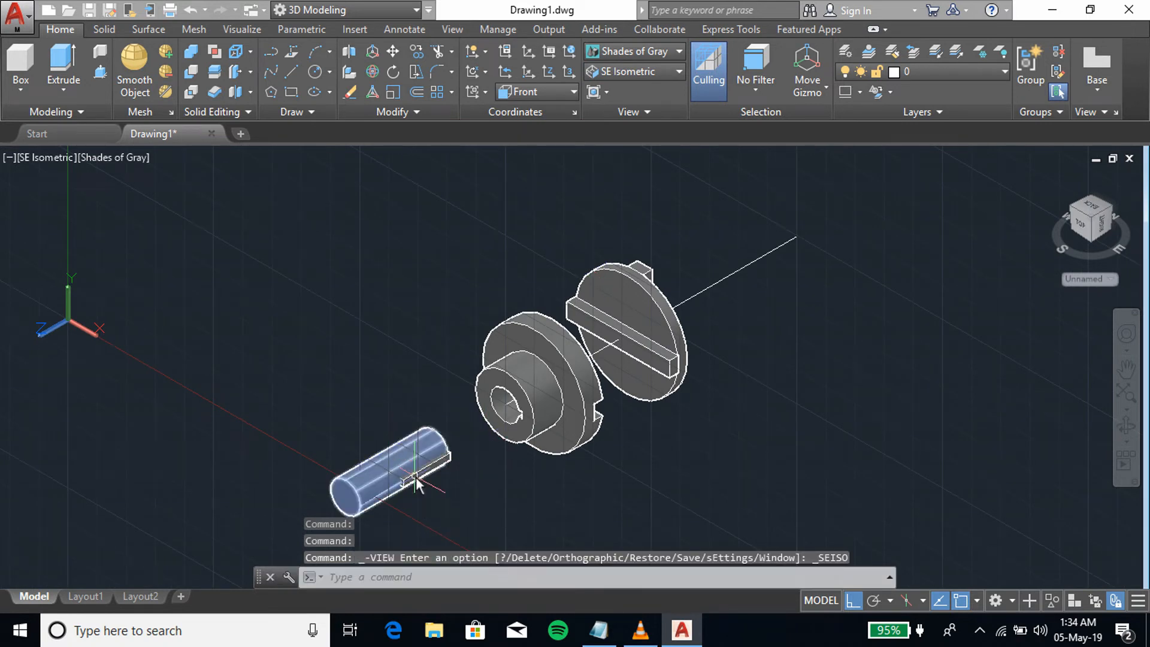
{"action": "left_click", "coordinate": [310, 415]}
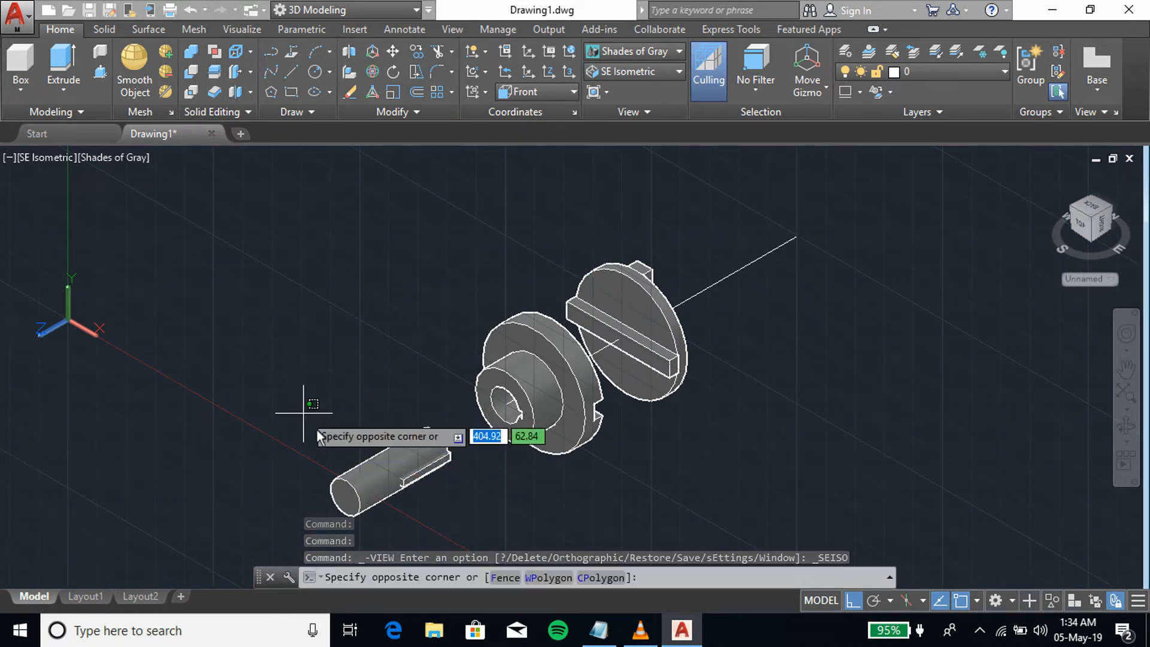
{"action": "left_click", "coordinate": [468, 526]}
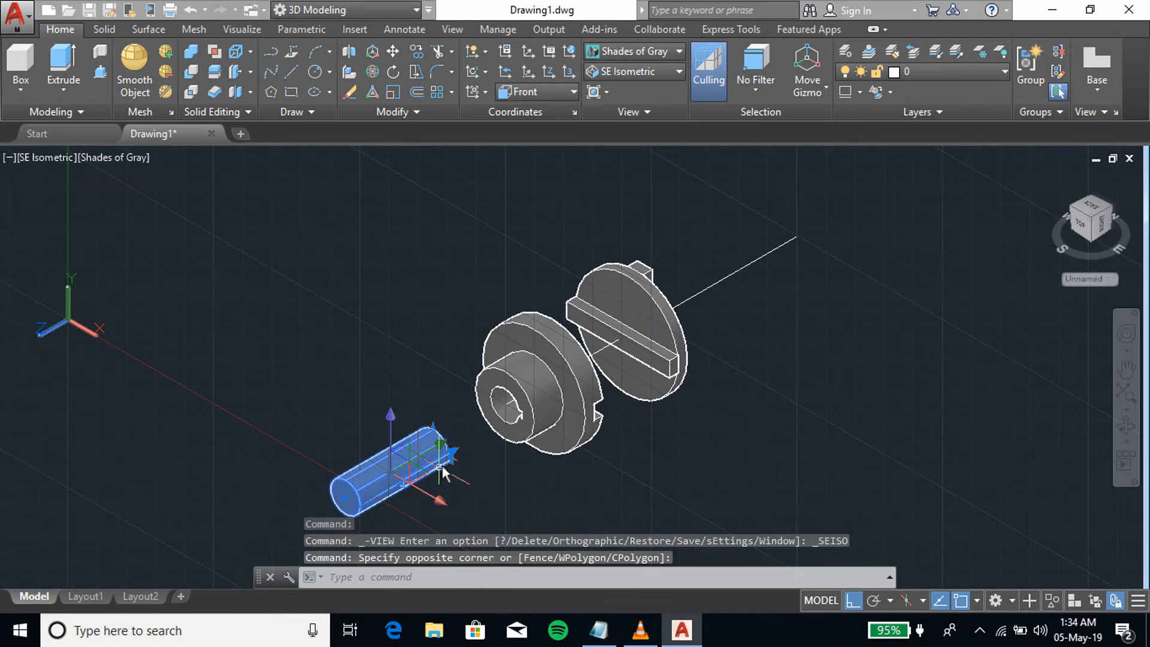
{"action": "left_click", "coordinate": [441, 444]}
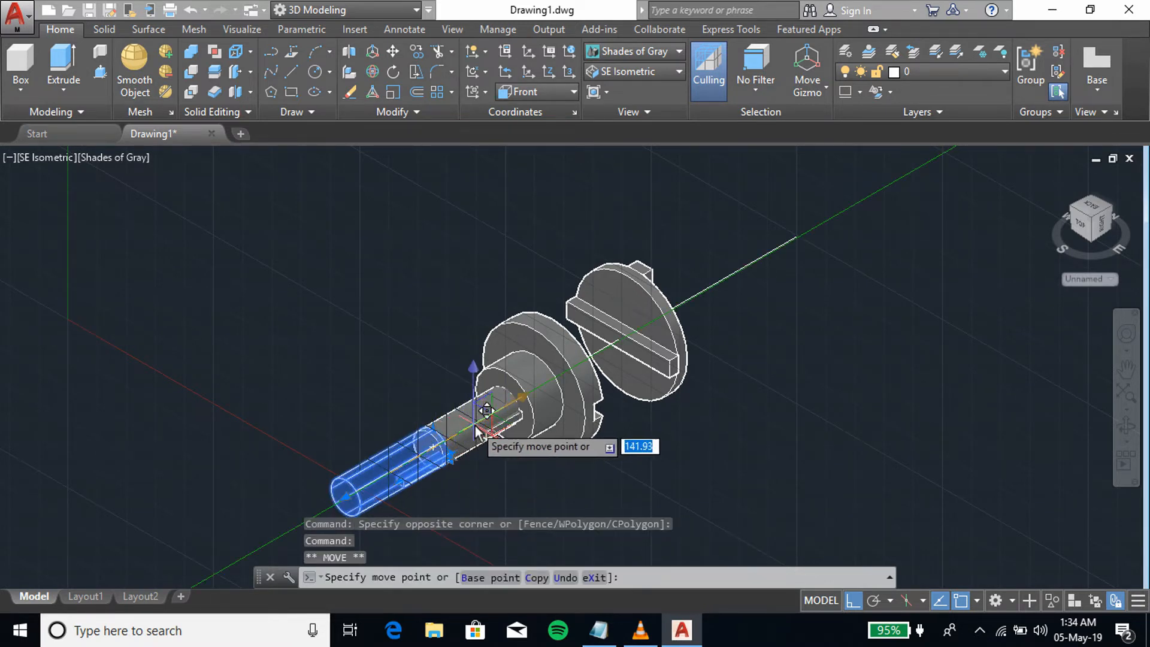
{"action": "left_click", "coordinate": [450, 445]}
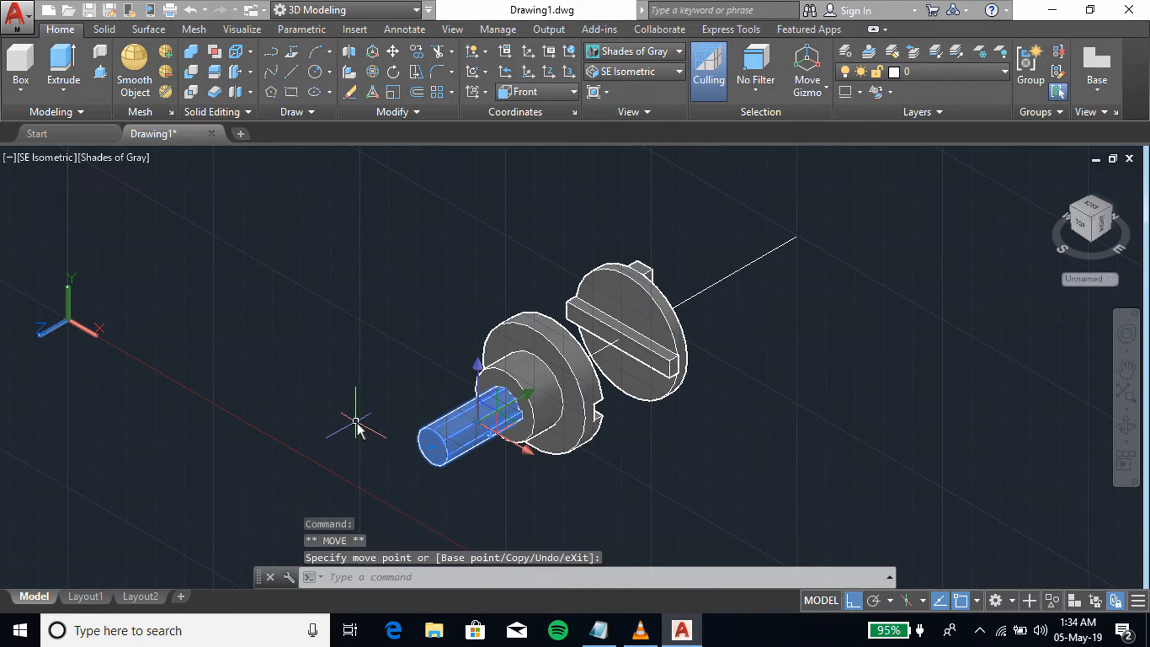
{"action": "key", "text": "Escape"}
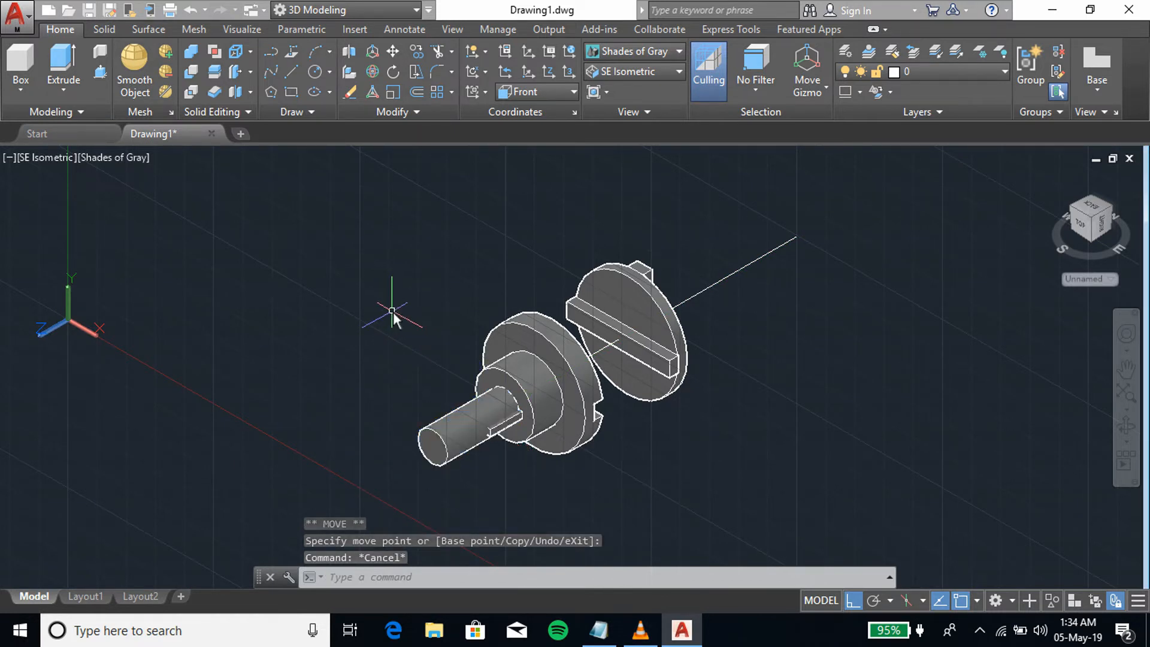
Step: Copy the flange, shaft and key about 445 along the centre line, using the shaft's outer end centre as base point
{"action": "type", "text": "copy"}
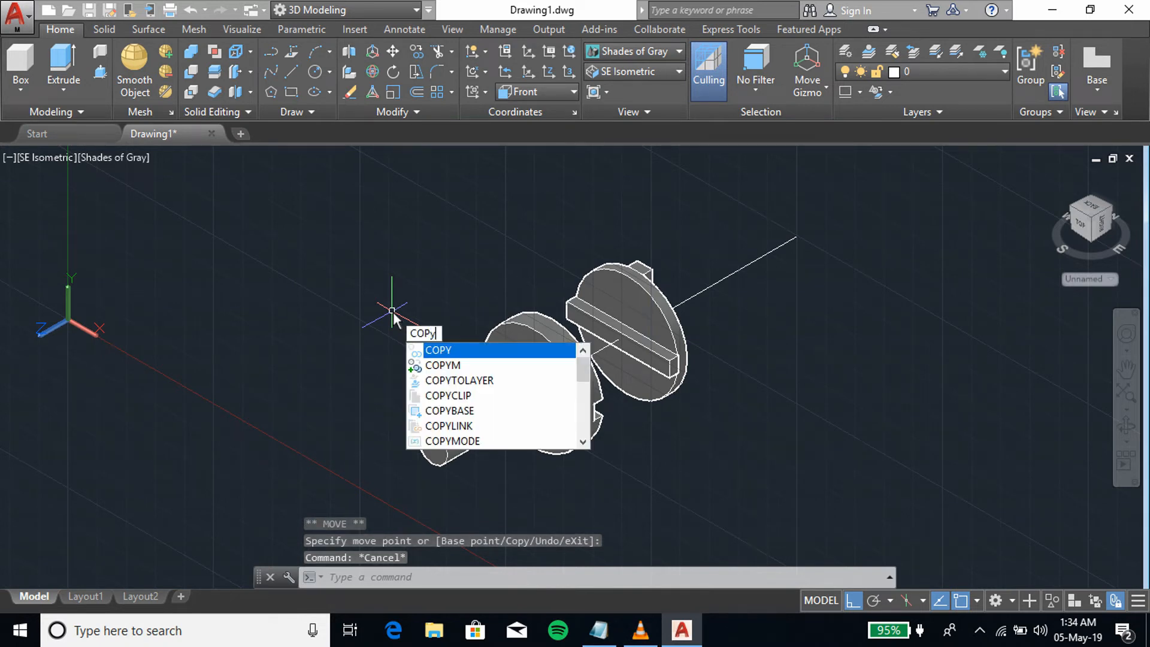
{"action": "key", "text": "Return"}
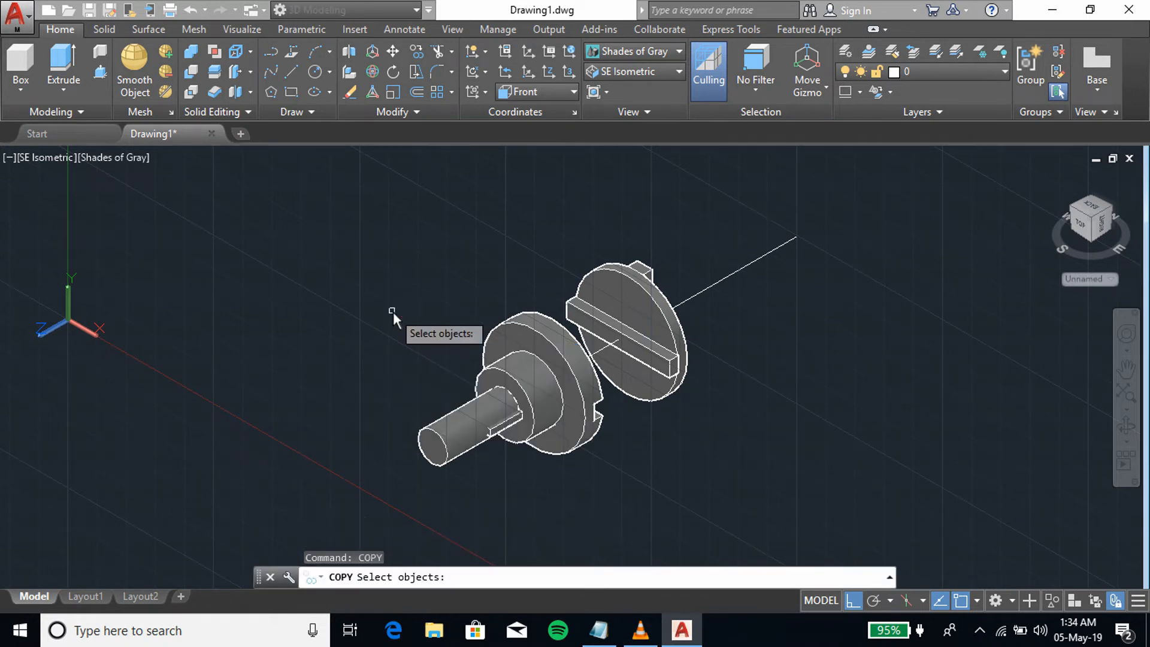
{"action": "left_click", "coordinate": [533, 379]}
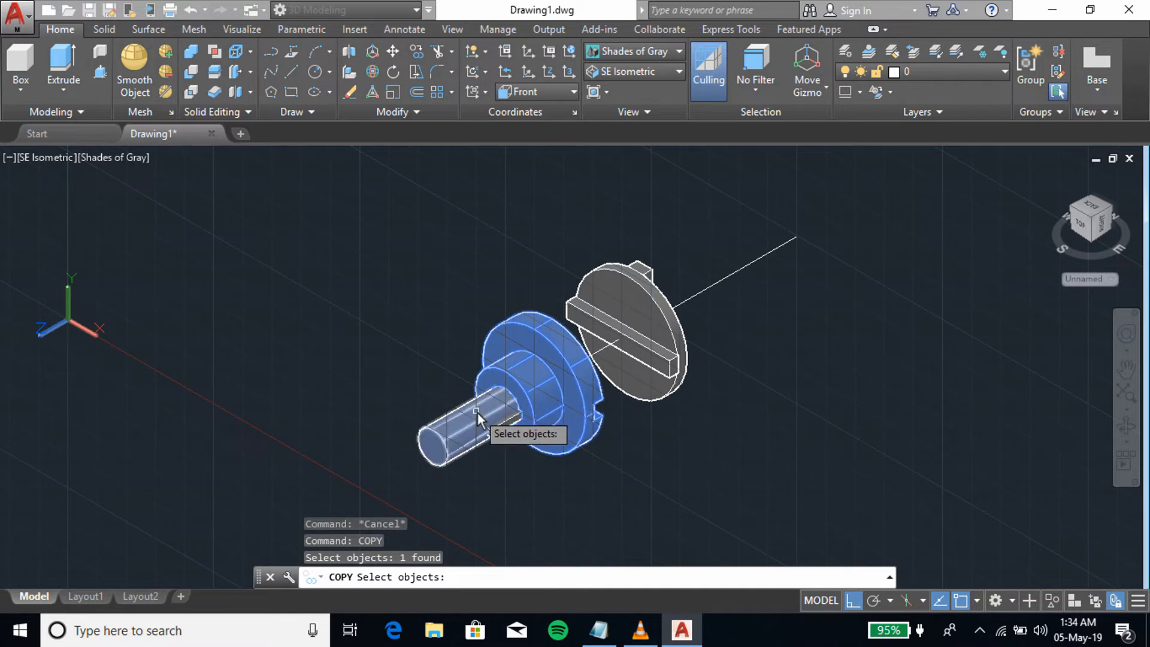
{"action": "left_click", "coordinate": [497, 423]}
{"action": "left_click", "coordinate": [511, 422]}
{"action": "key", "text": "Return"}
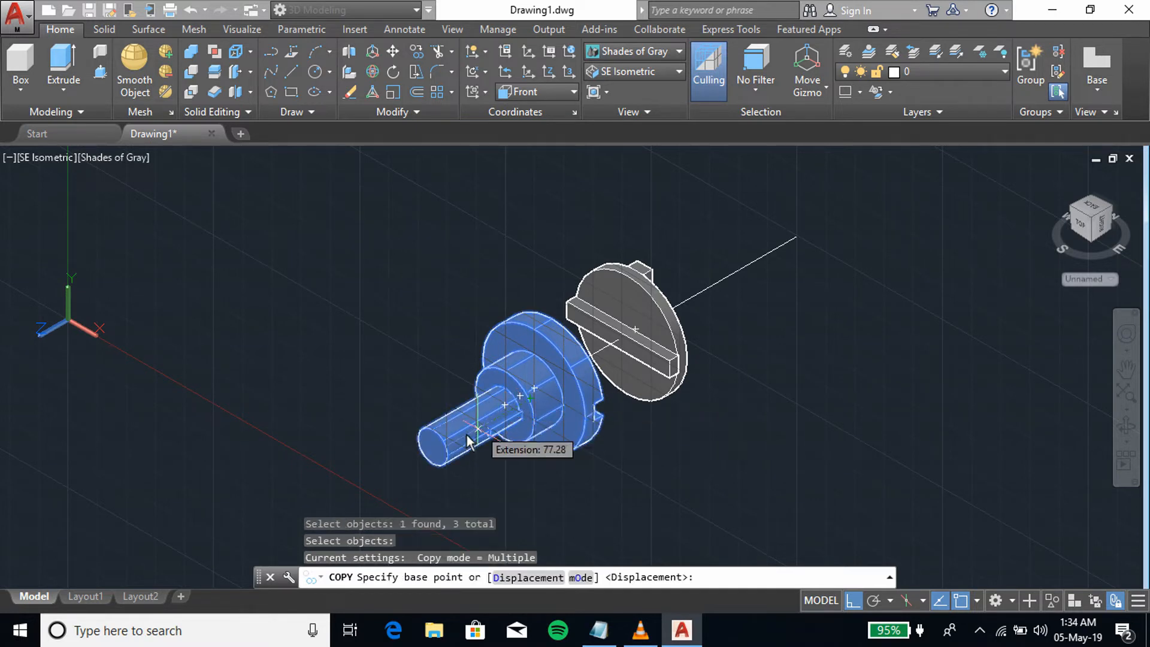
{"action": "left_click", "coordinate": [438, 450]}
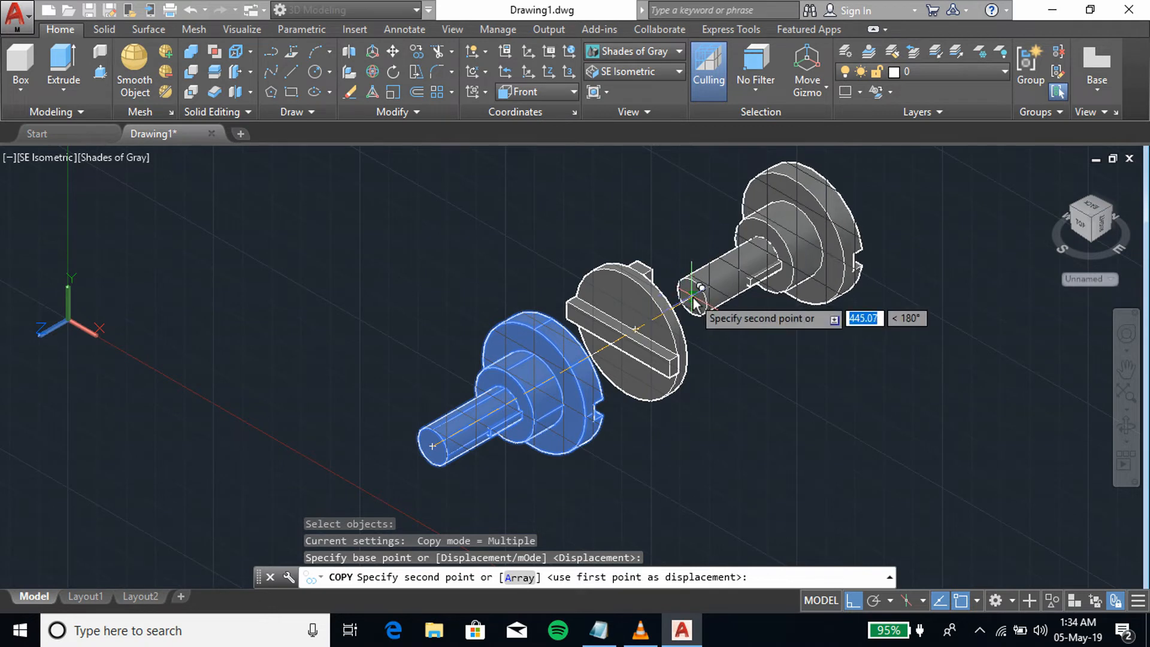
{"action": "left_click", "coordinate": [692, 294]}
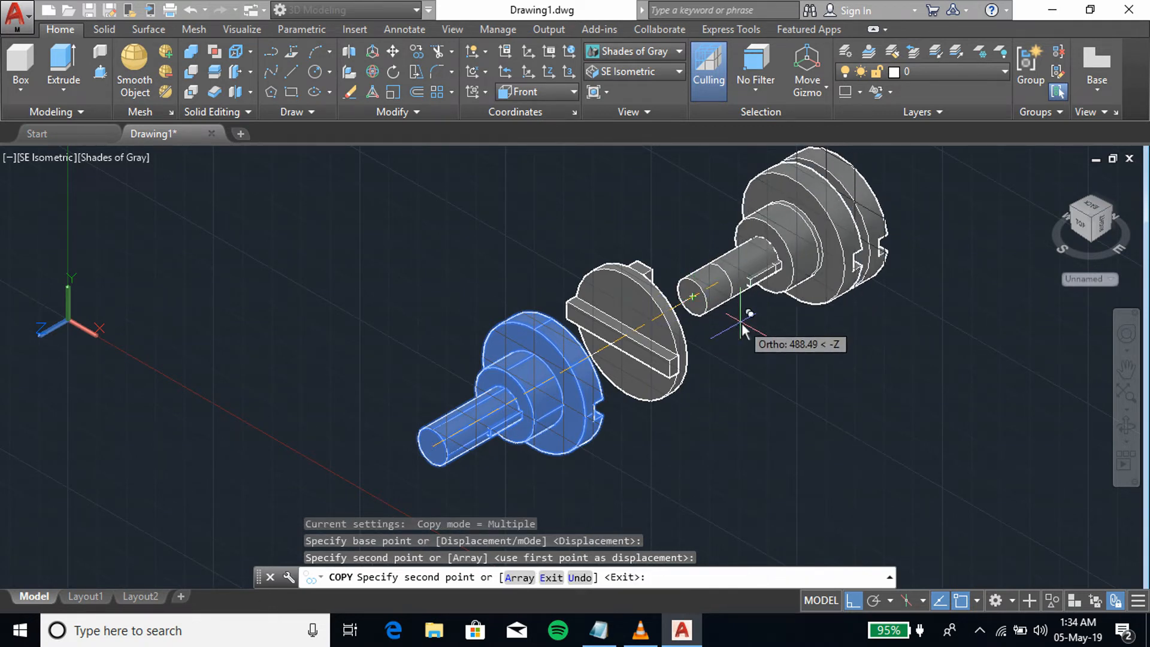
{"action": "right_click", "coordinate": [743, 324]}
{"action": "left_click", "coordinate": [766, 354]}
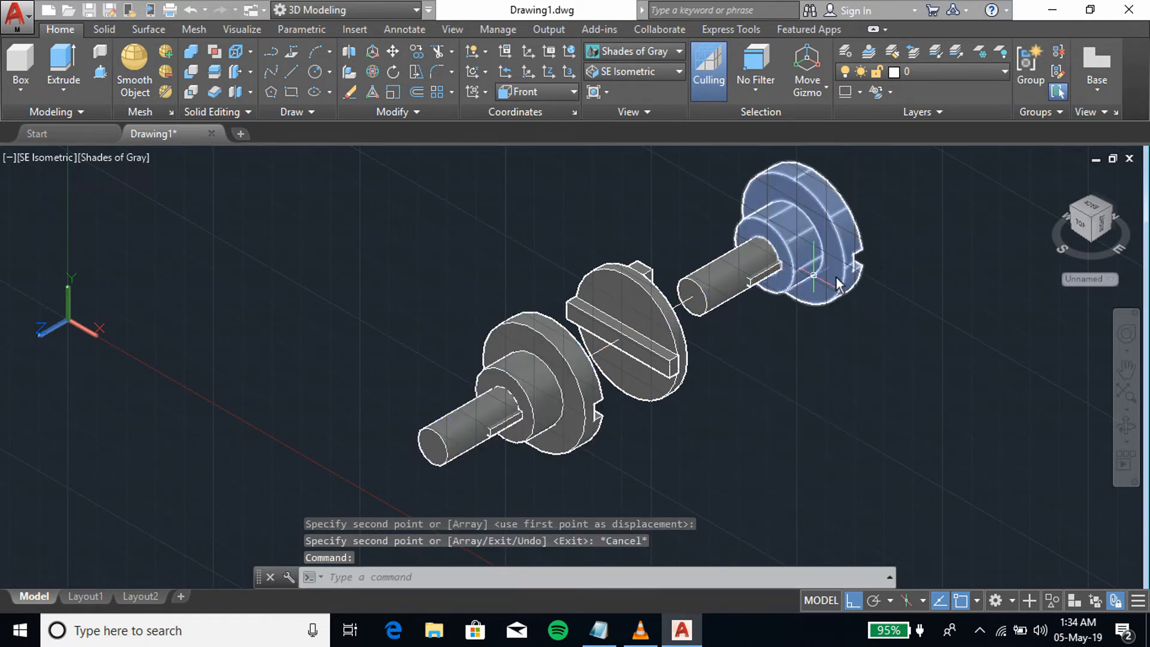
Step: 3D-rotate the copied flange, shaft and key half a turn about the vertical axis to face the disc, then 90° about the shaft axis
{"action": "middle_click_drag", "start_coordinate": [860, 292], "coordinate": [753, 400]}
{"action": "scroll", "coordinate": [736, 390], "scroll_direction": "up", "scroll_amount": 3}
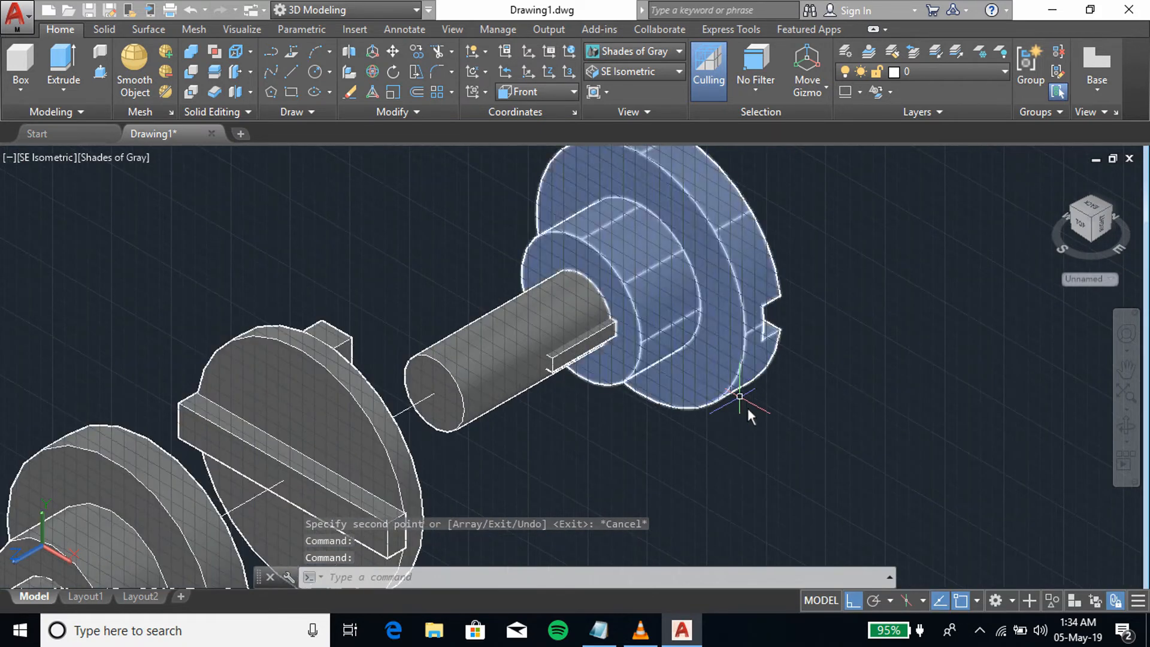
{"action": "scroll", "coordinate": [744, 398], "scroll_direction": "down", "scroll_amount": 2}
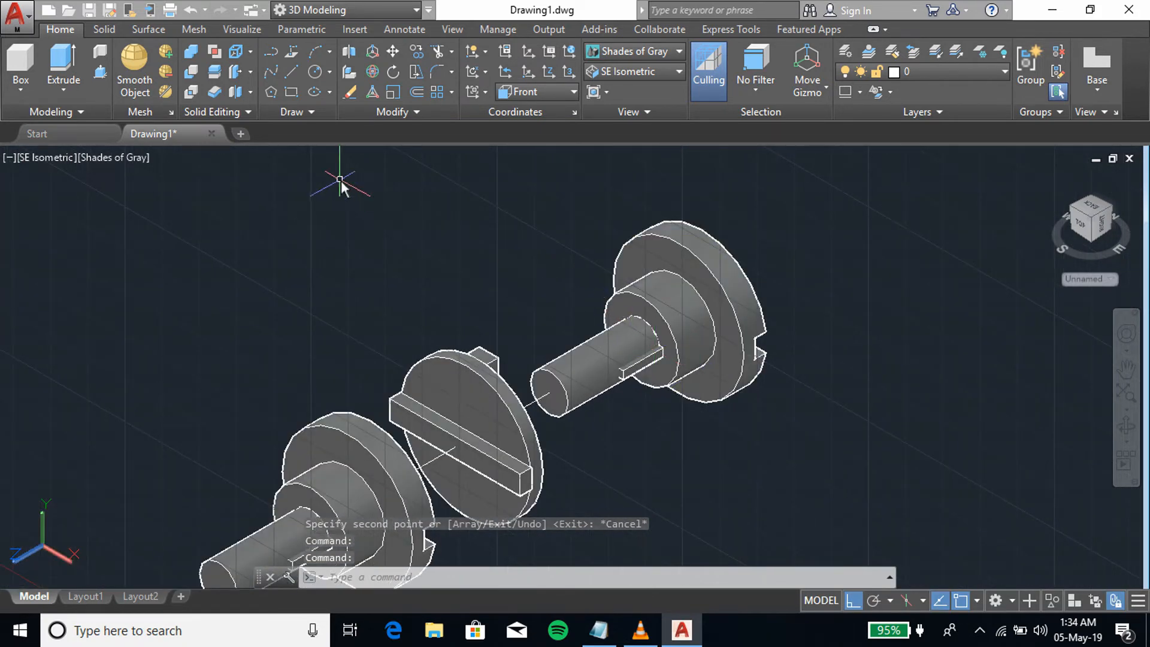
{"action": "type", "text": "ROTATE"}
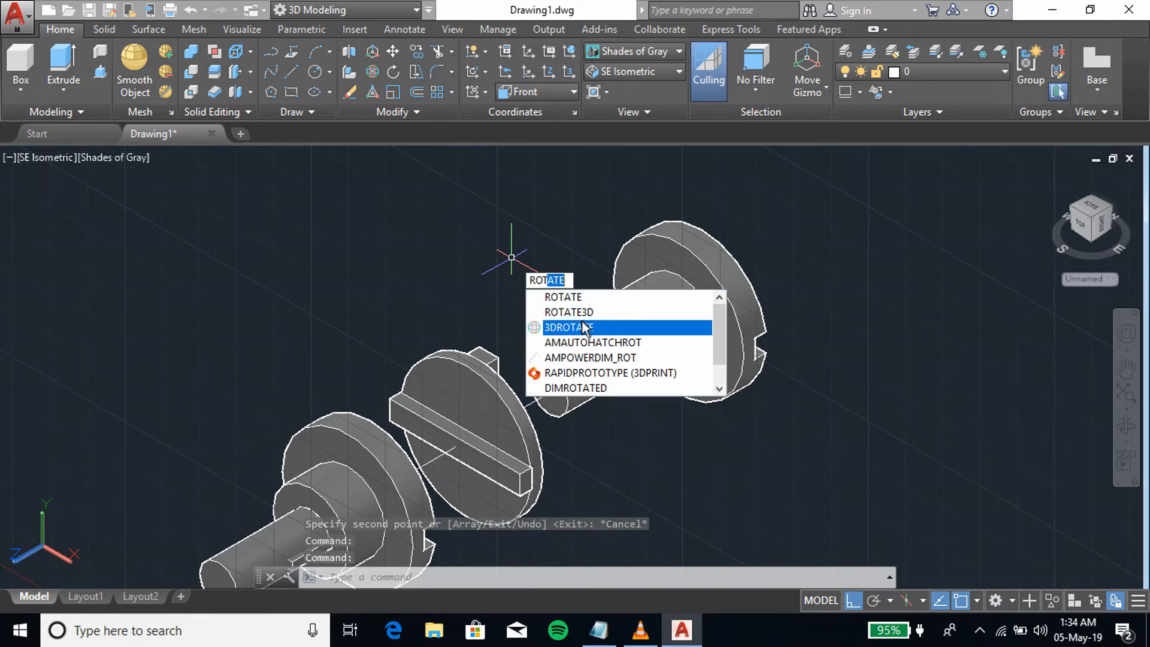
{"action": "left_click", "coordinate": [584, 329]}
{"action": "left_click", "coordinate": [690, 274]}
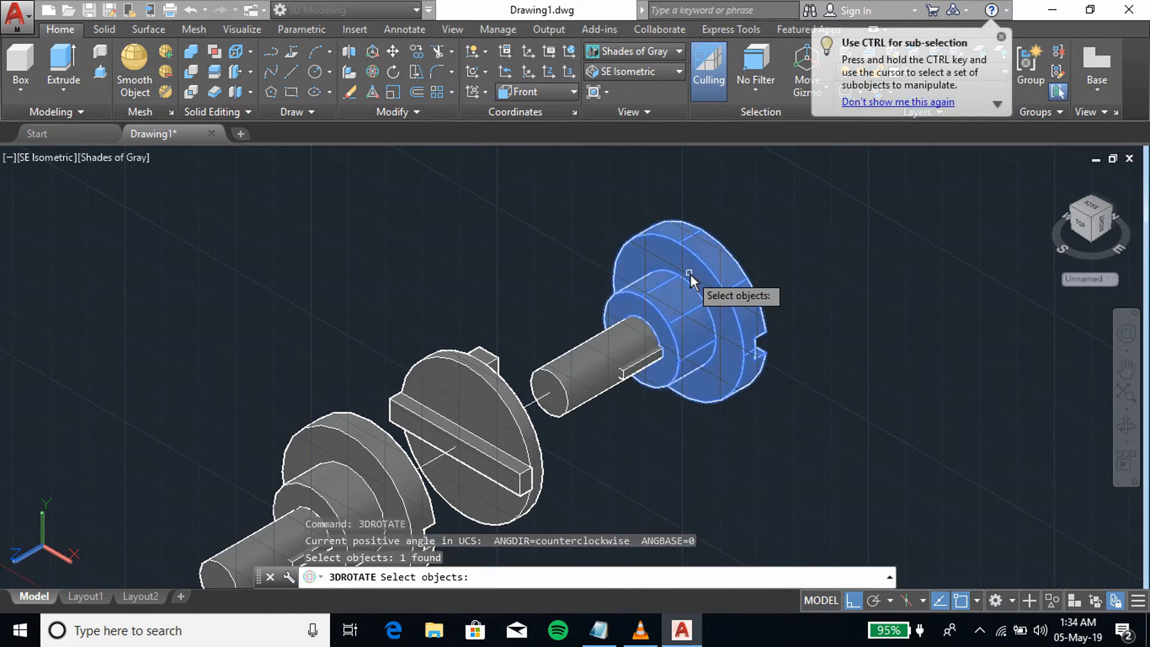
{"action": "left_click", "coordinate": [658, 360]}
{"action": "left_click", "coordinate": [607, 353]}
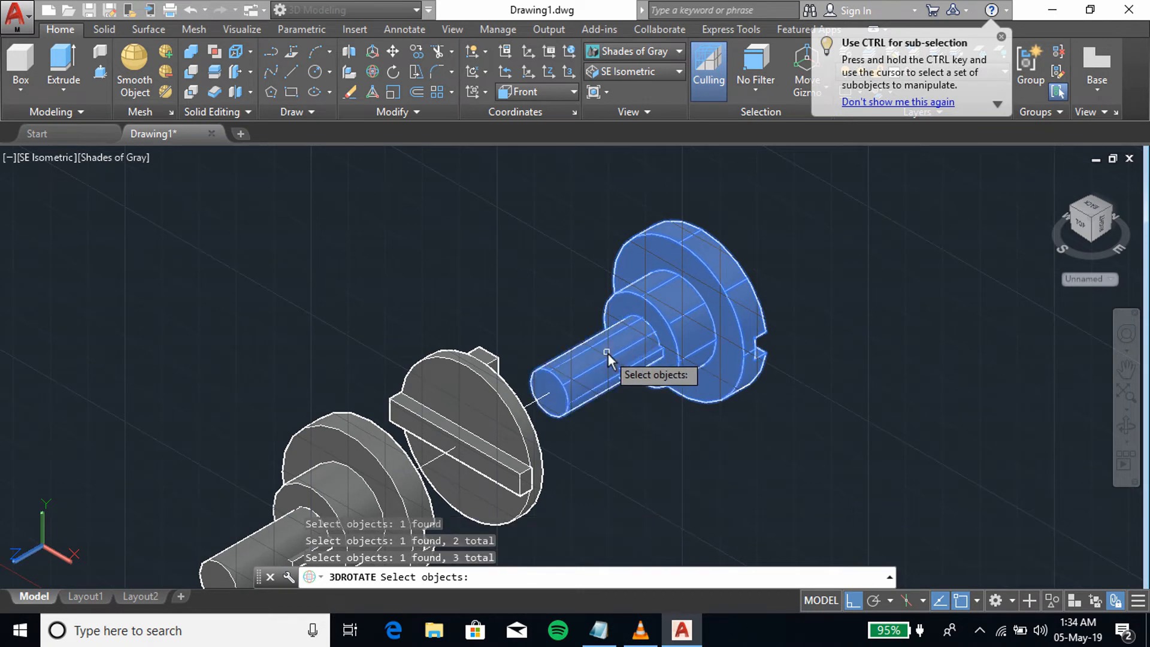
{"action": "key", "text": "Return"}
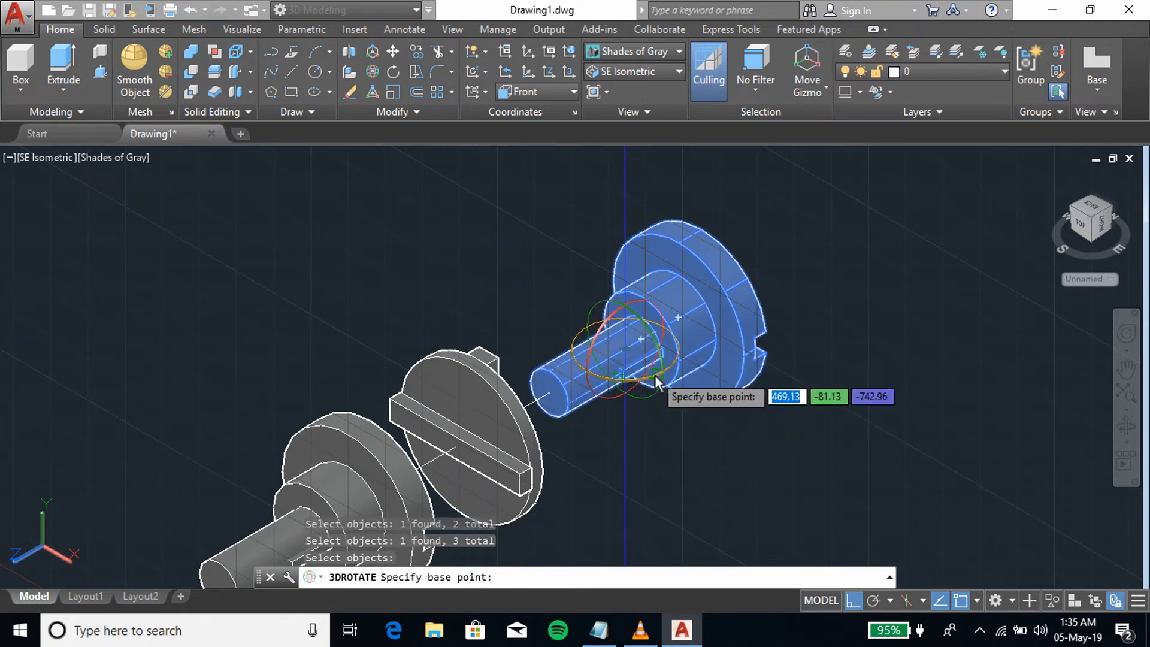
{"action": "left_click", "coordinate": [657, 377]}
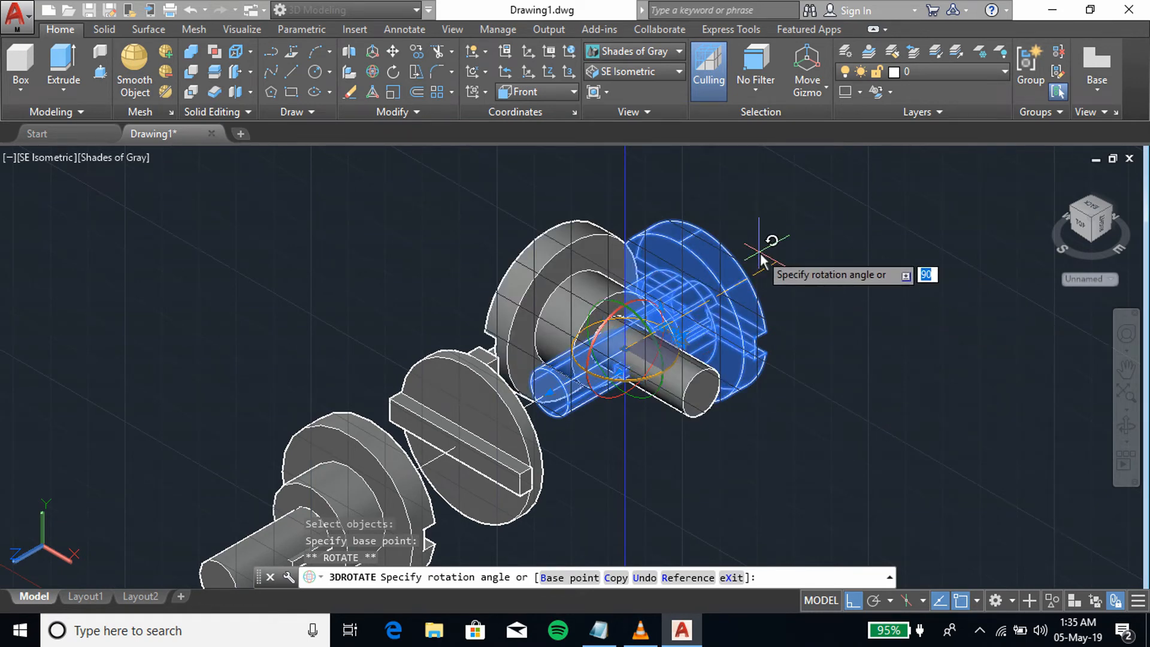
{"action": "left_click", "coordinate": [577, 224]}
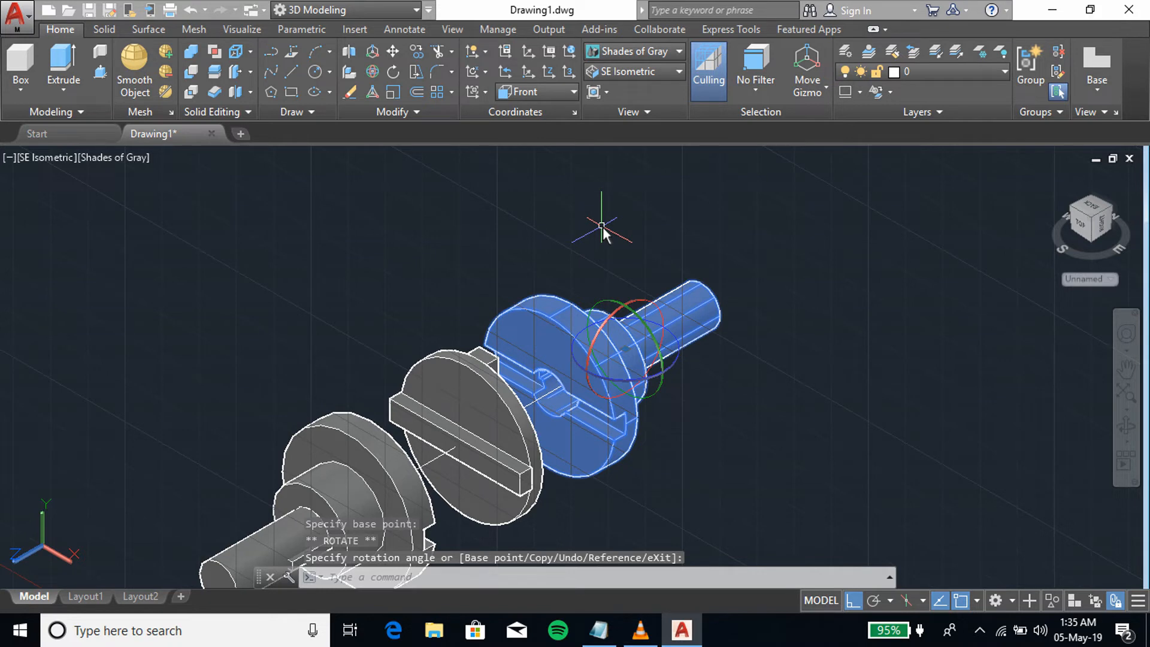
{"action": "left_click", "coordinate": [657, 349]}
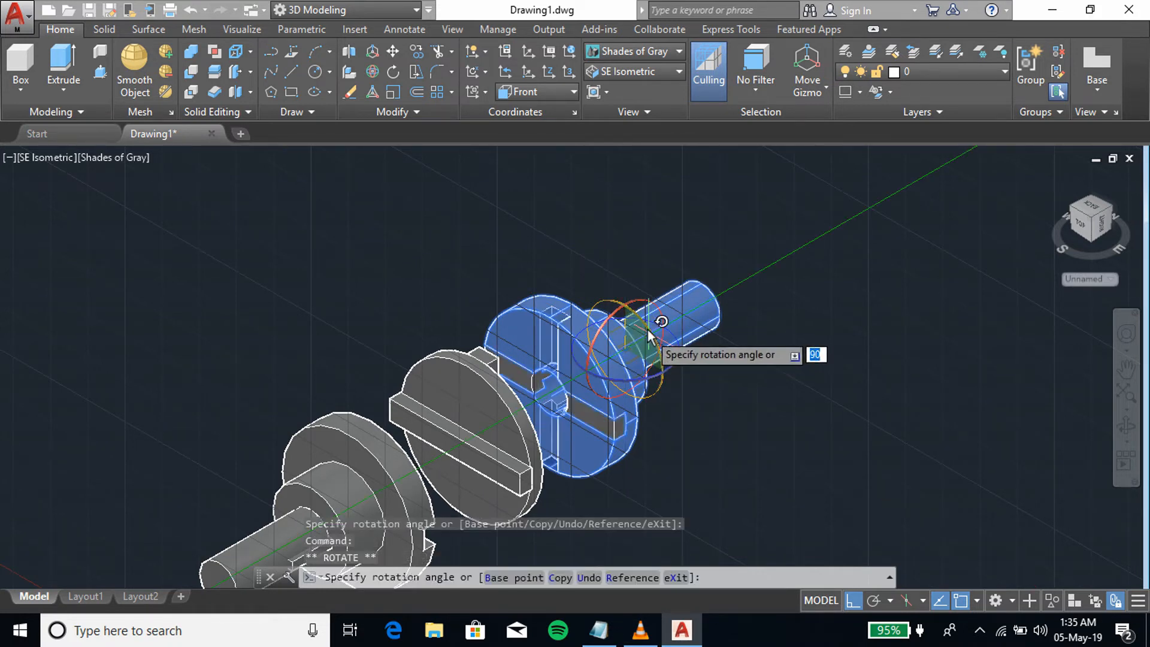
{"action": "left_click", "coordinate": [632, 310]}
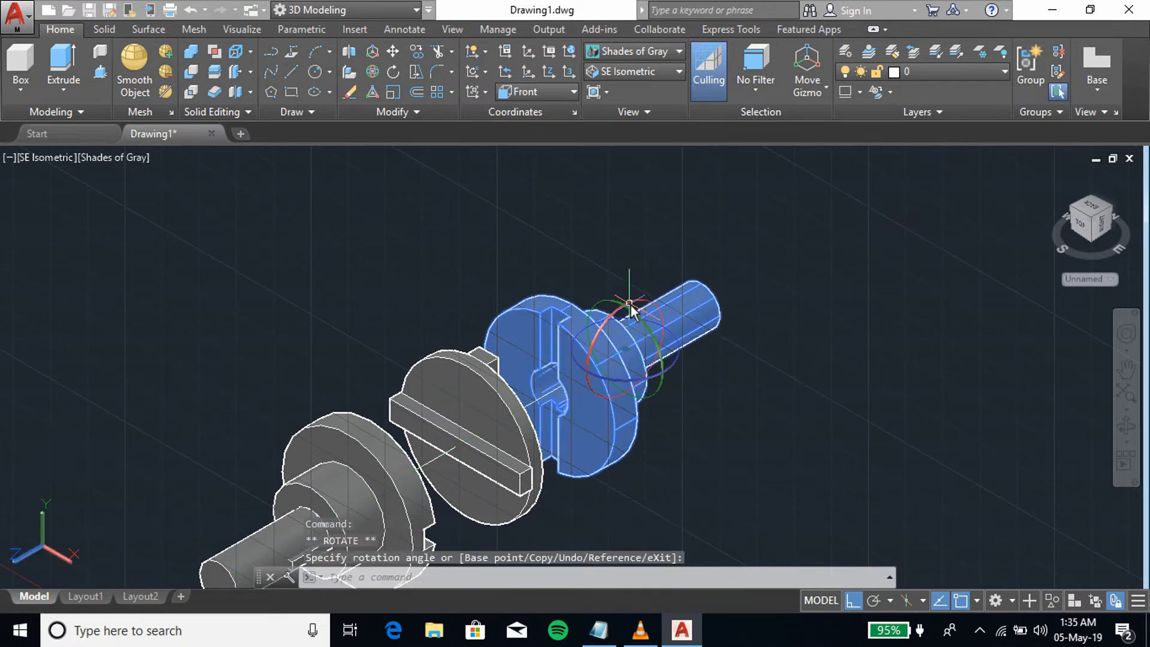
Step: Move the near flange with its shaft and key along the axis, from its slot corner to the outer end corner of the disc's facing tongue
{"action": "key", "text": "Escape"}
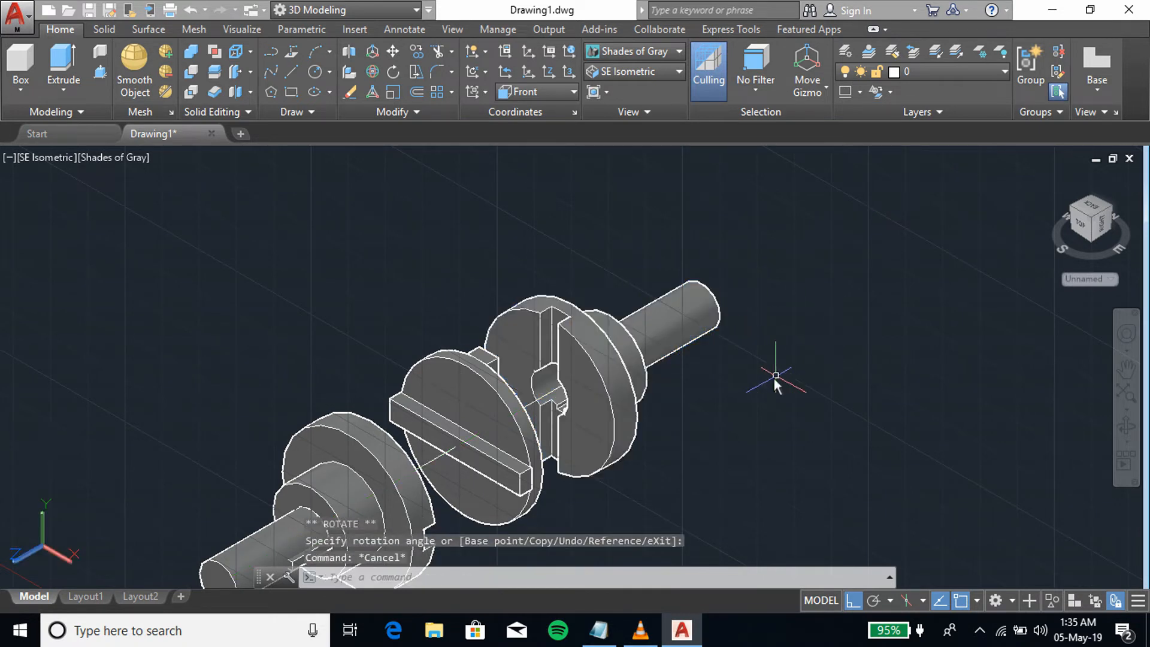
{"action": "middle_click_drag", "start_coordinate": [728, 459], "coordinate": [760, 358]}
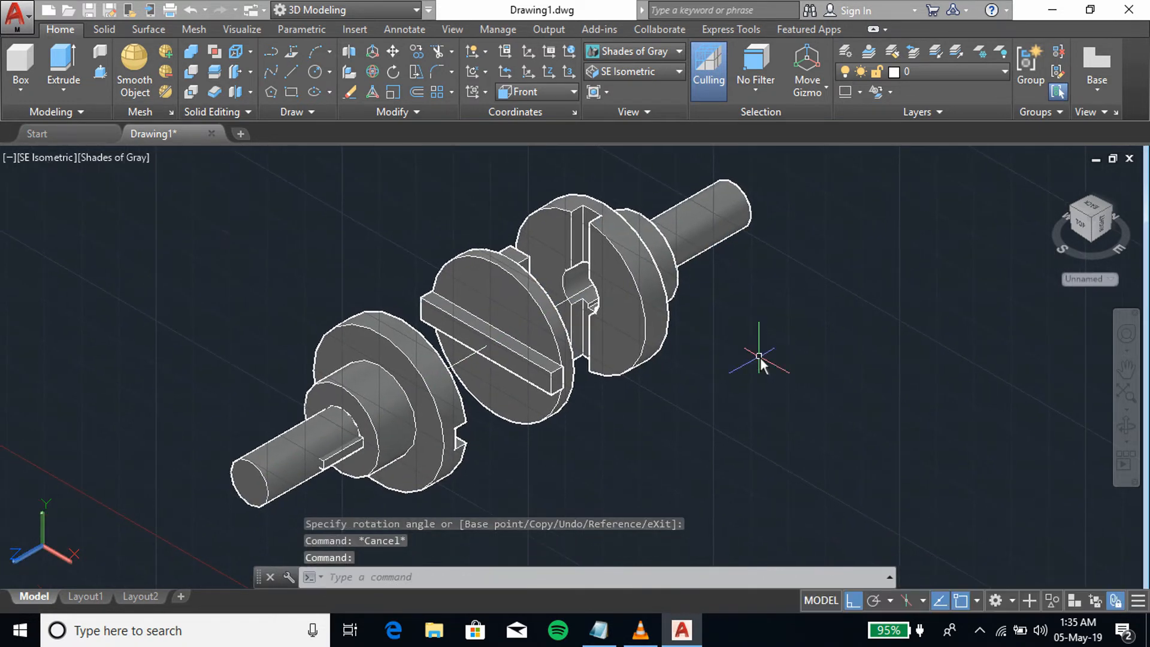
{"action": "scroll", "coordinate": [765, 380], "scroll_direction": "down", "scroll_amount": 1}
{"action": "left_click", "coordinate": [268, 338]}
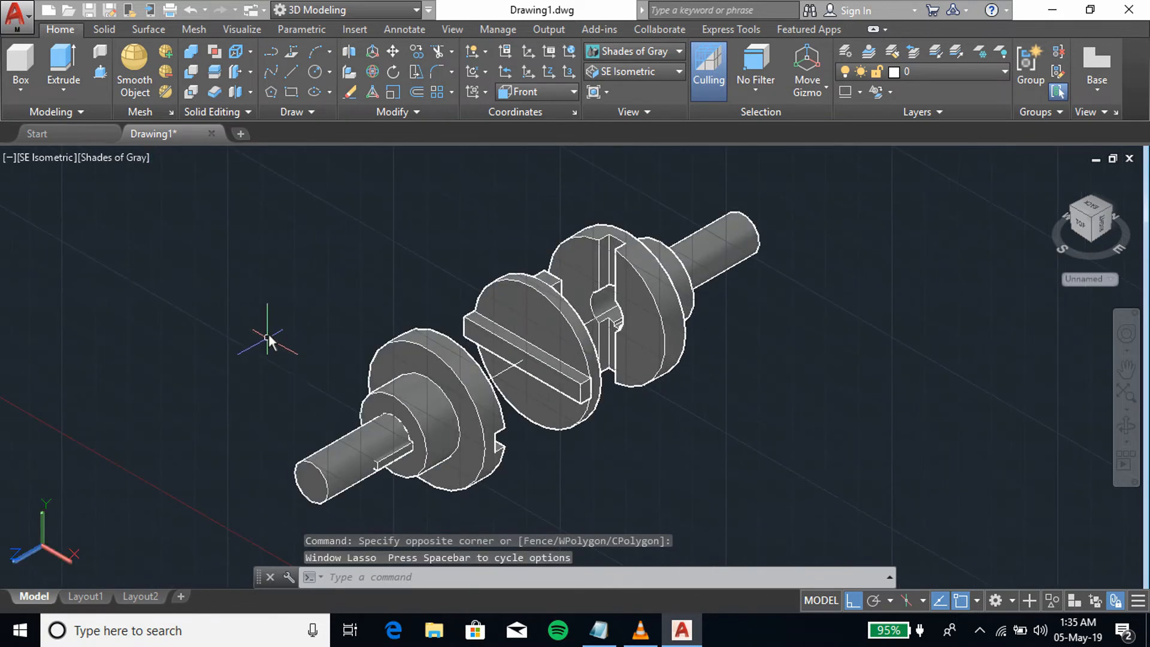
{"action": "left_click", "coordinate": [219, 319]}
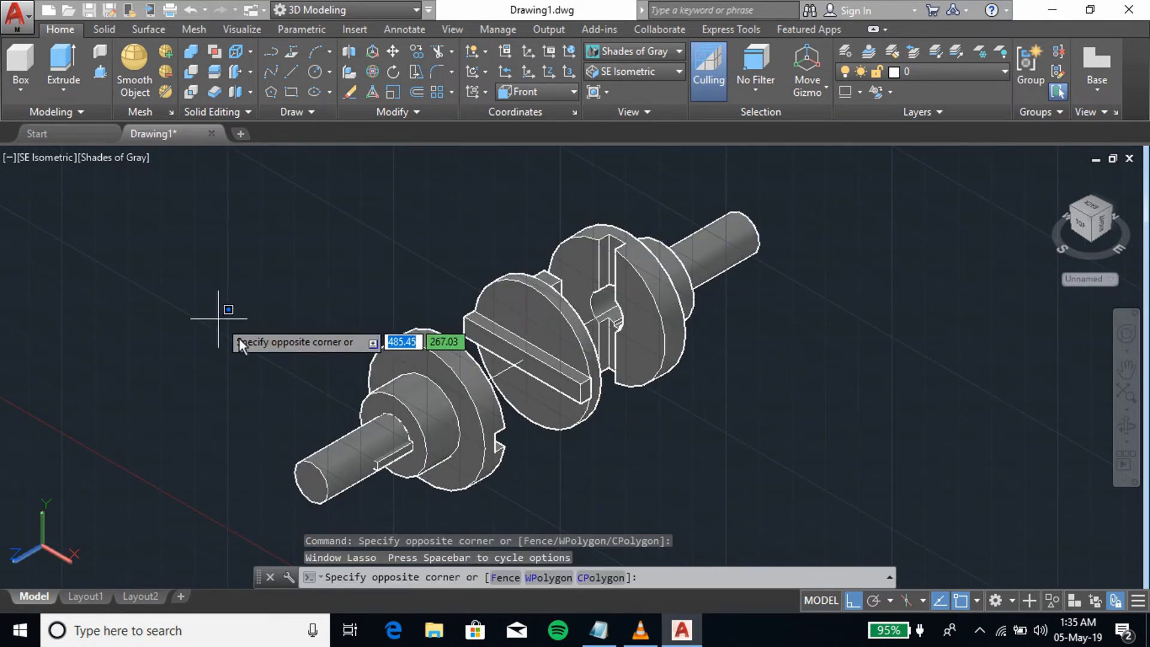
{"action": "left_click", "coordinate": [523, 512]}
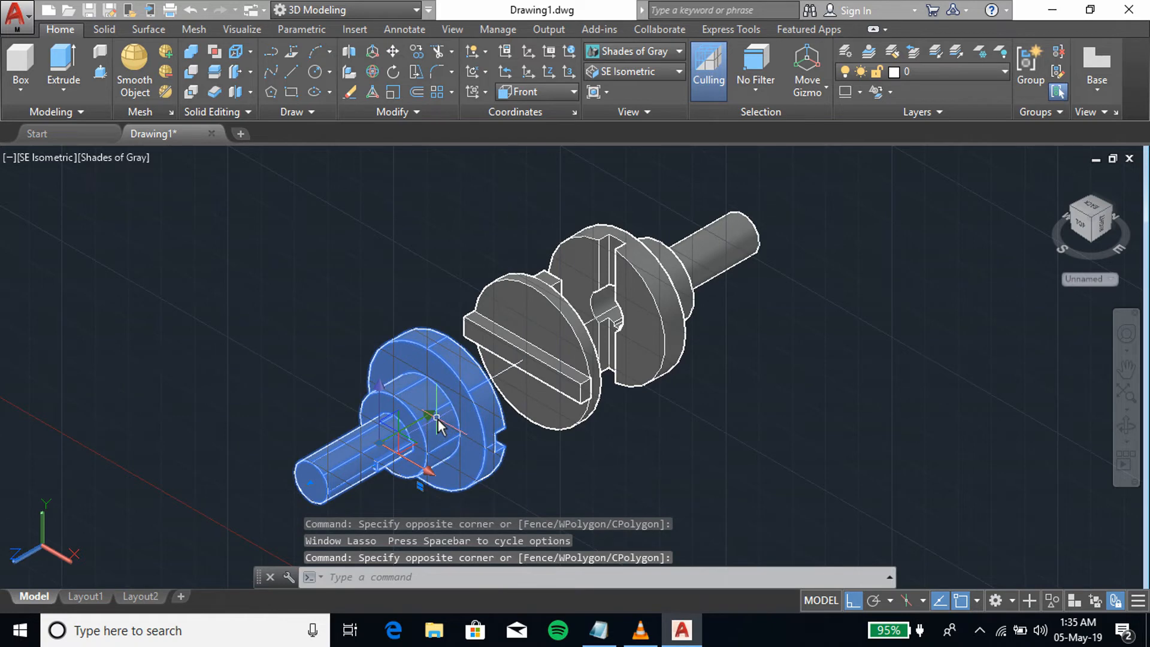
{"action": "scroll", "coordinate": [437, 425], "scroll_direction": "up", "scroll_amount": 3}
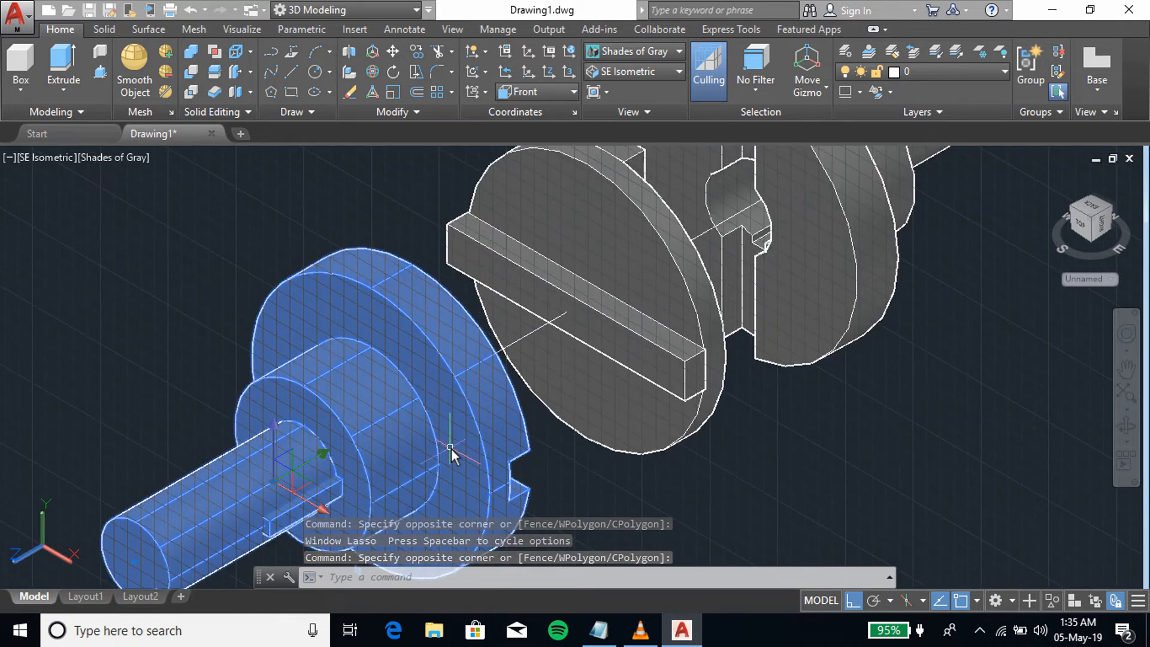
{"action": "type", "text": "MO"}
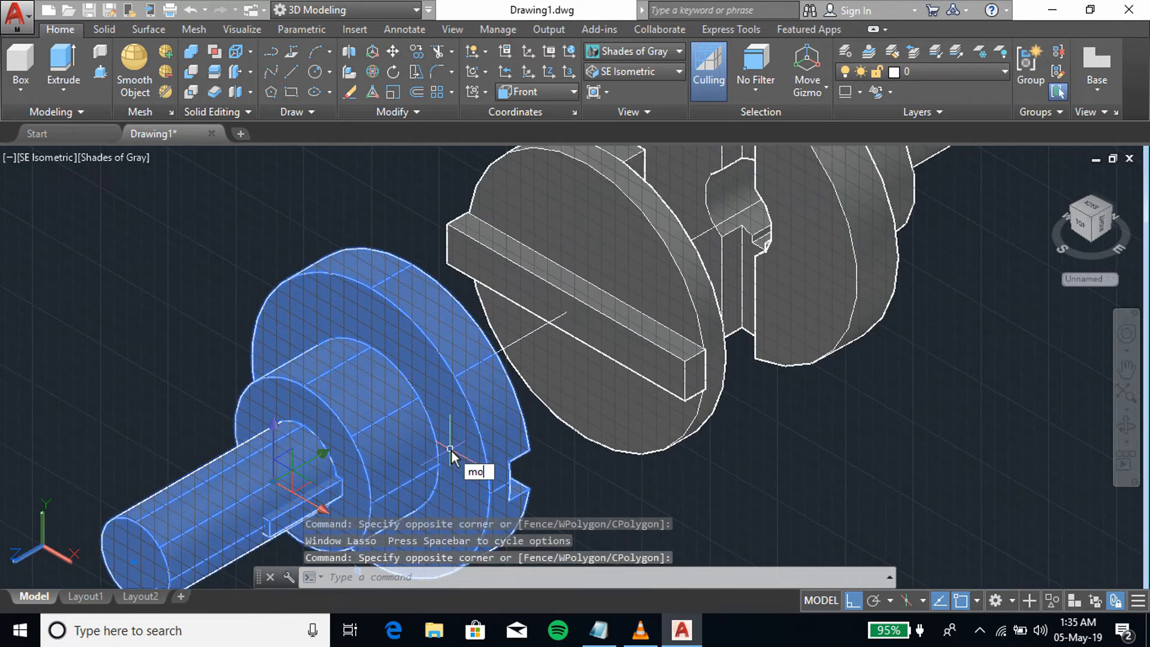
{"action": "type", "text": "VE"}
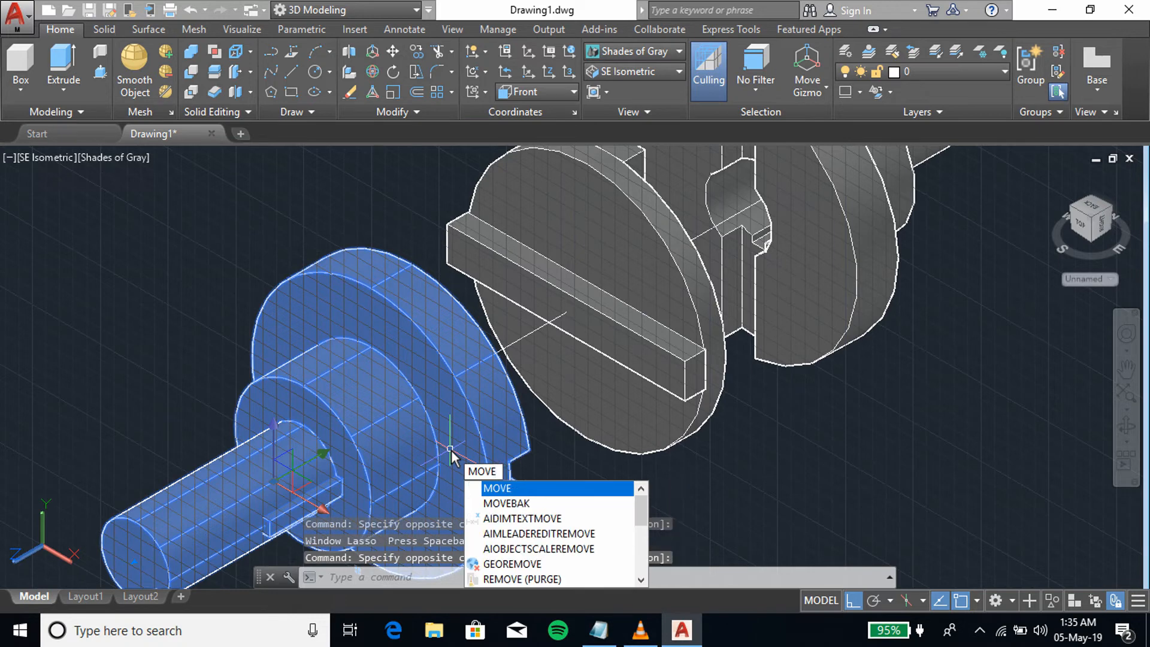
{"action": "key", "text": "Return"}
{"action": "left_click", "coordinate": [535, 459]}
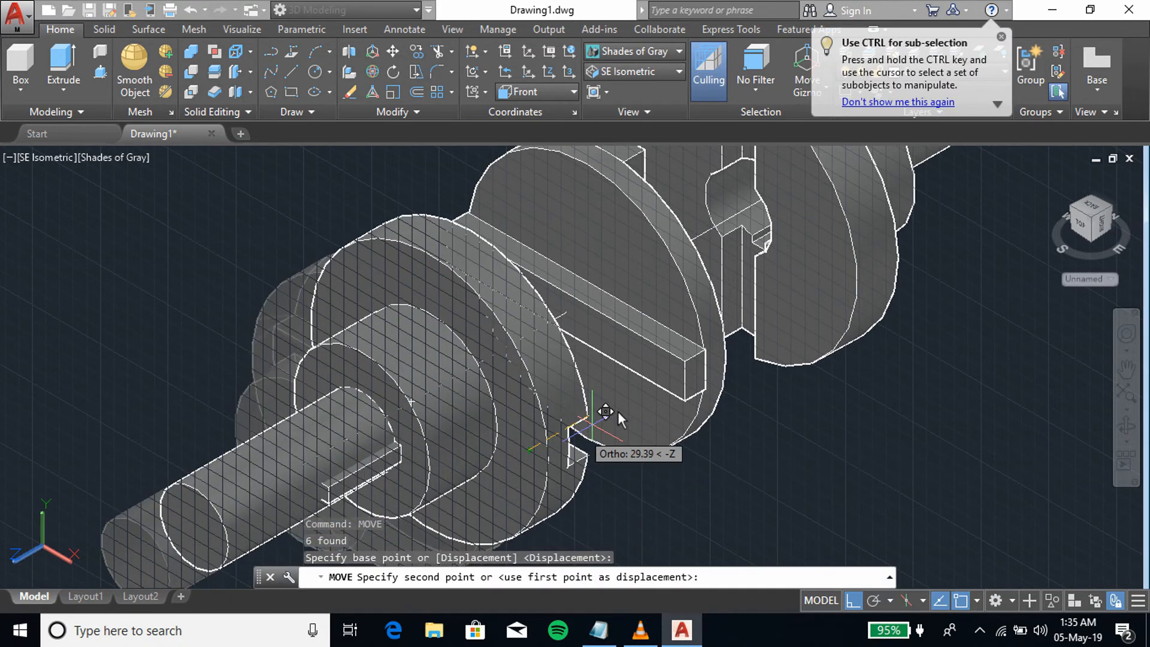
{"action": "left_click", "coordinate": [704, 358]}
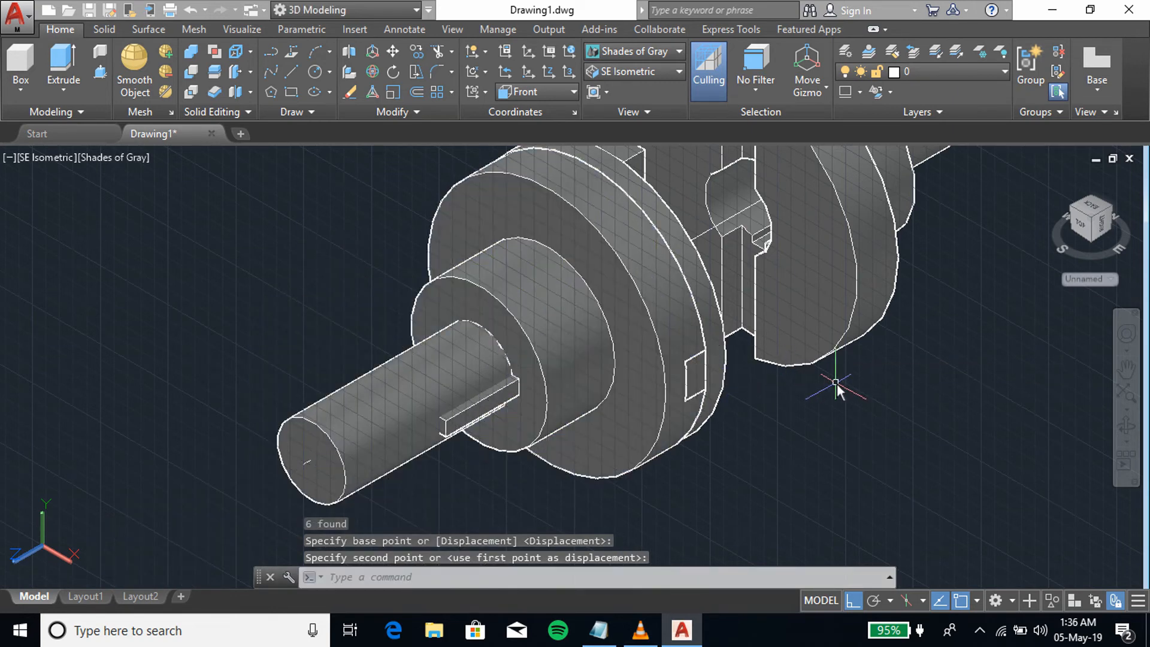
Step: Move the copied flange with its shaft and key along the axis from its slot corner to the matching corner of the disc's rear tongue
{"action": "middle_click_drag", "start_coordinate": [836, 383], "coordinate": [653, 442]}
{"action": "middle_click_drag", "start_coordinate": [828, 335], "coordinate": [838, 352]}
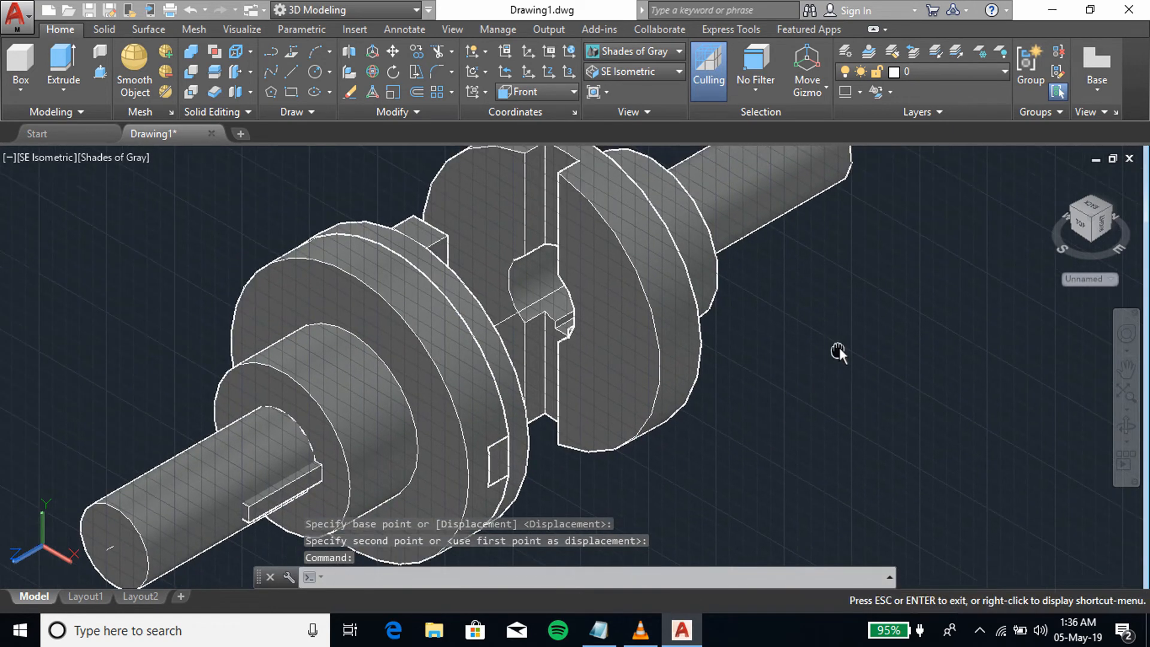
{"action": "key", "text": "Escape"}
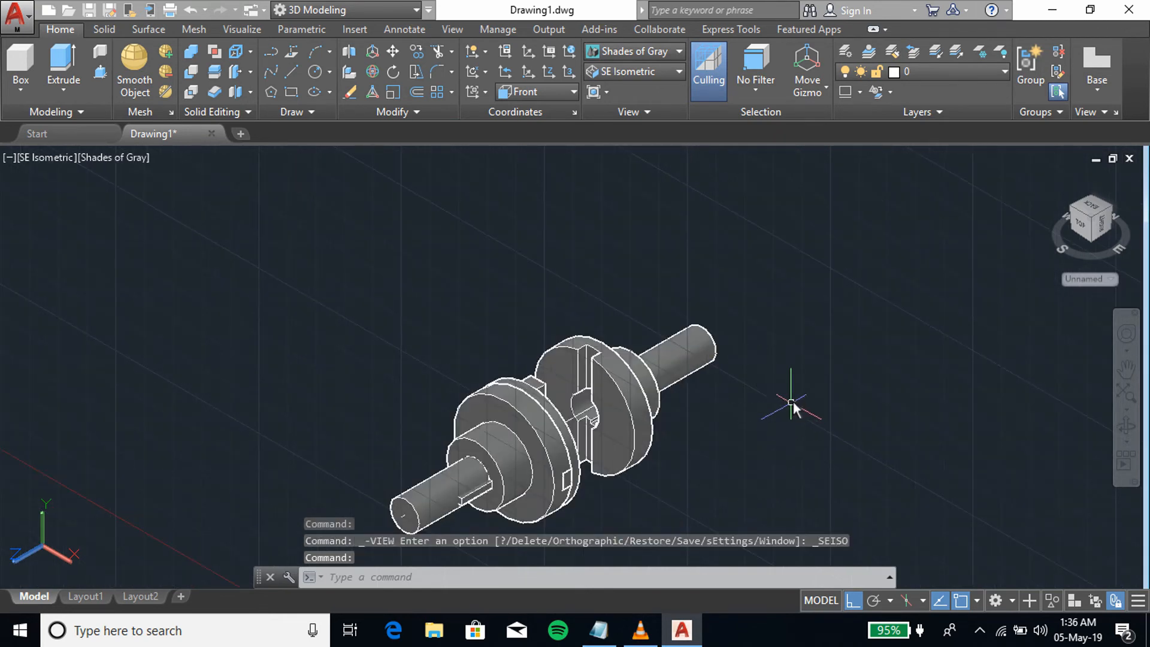
{"action": "left_click", "coordinate": [802, 380]}
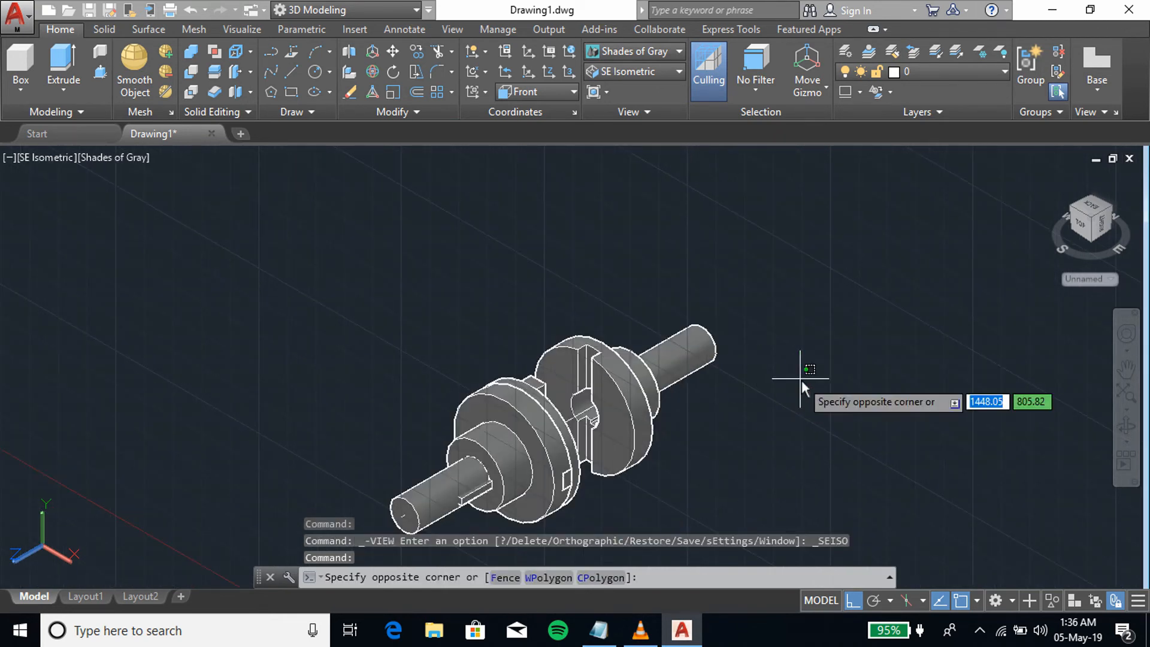
{"action": "left_click", "coordinate": [549, 393]}
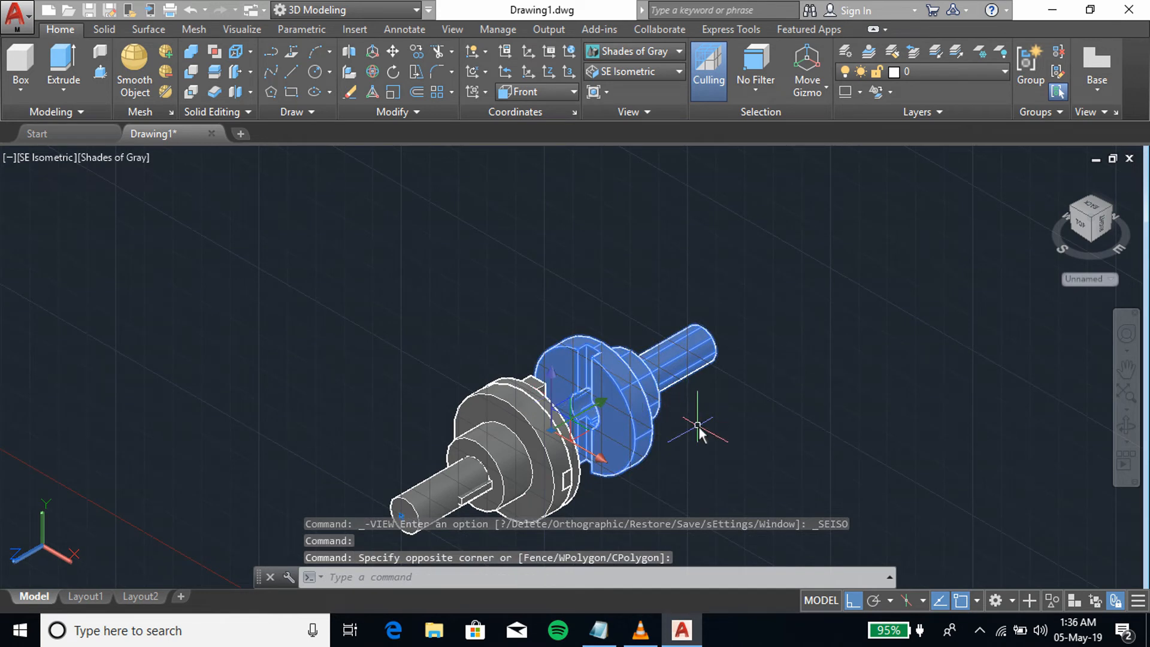
{"action": "type", "text": "MO"}
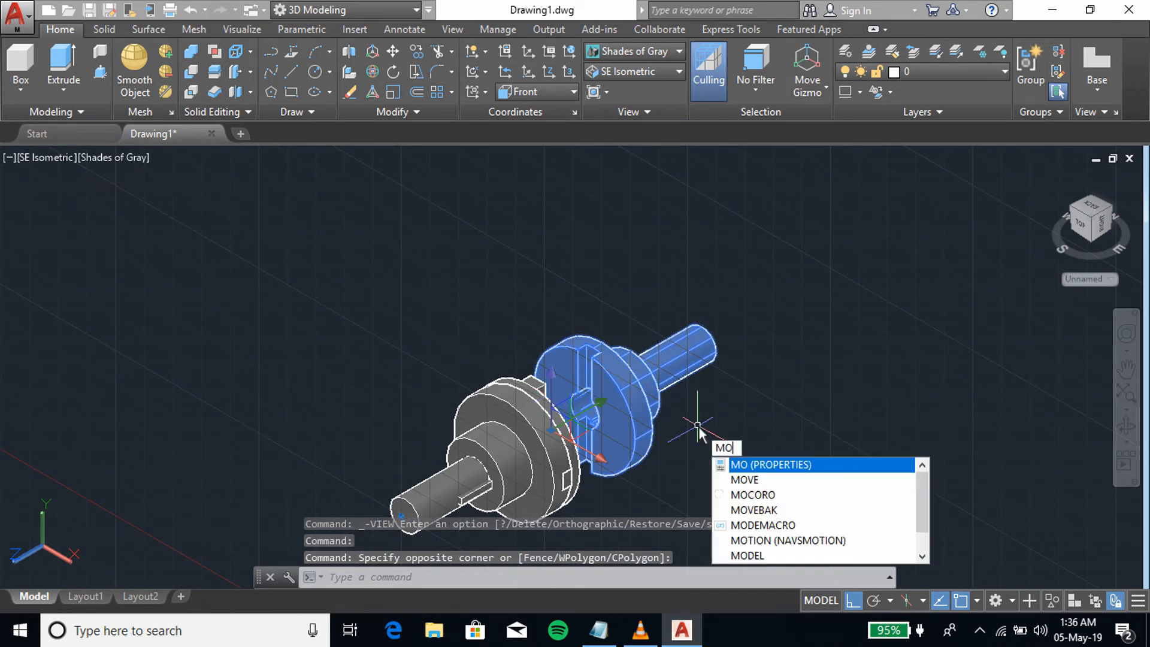
{"action": "type", "text": "VE"}
{"action": "key", "text": "Return"}
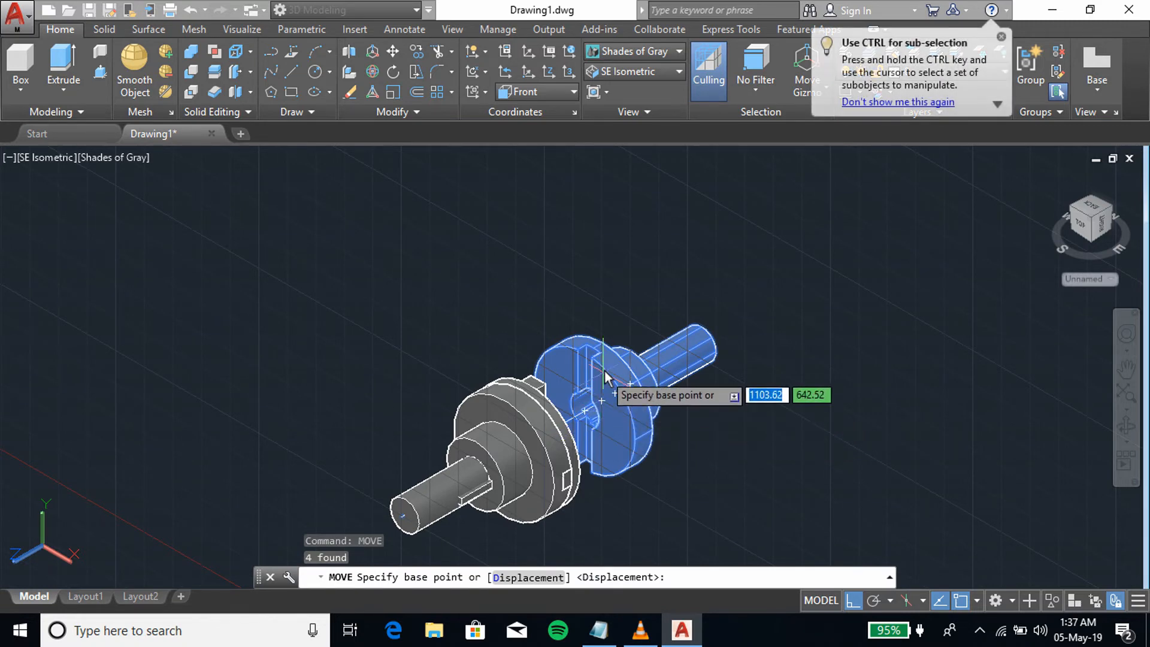
{"action": "scroll", "coordinate": [599, 366], "scroll_direction": "up", "scroll_amount": 5}
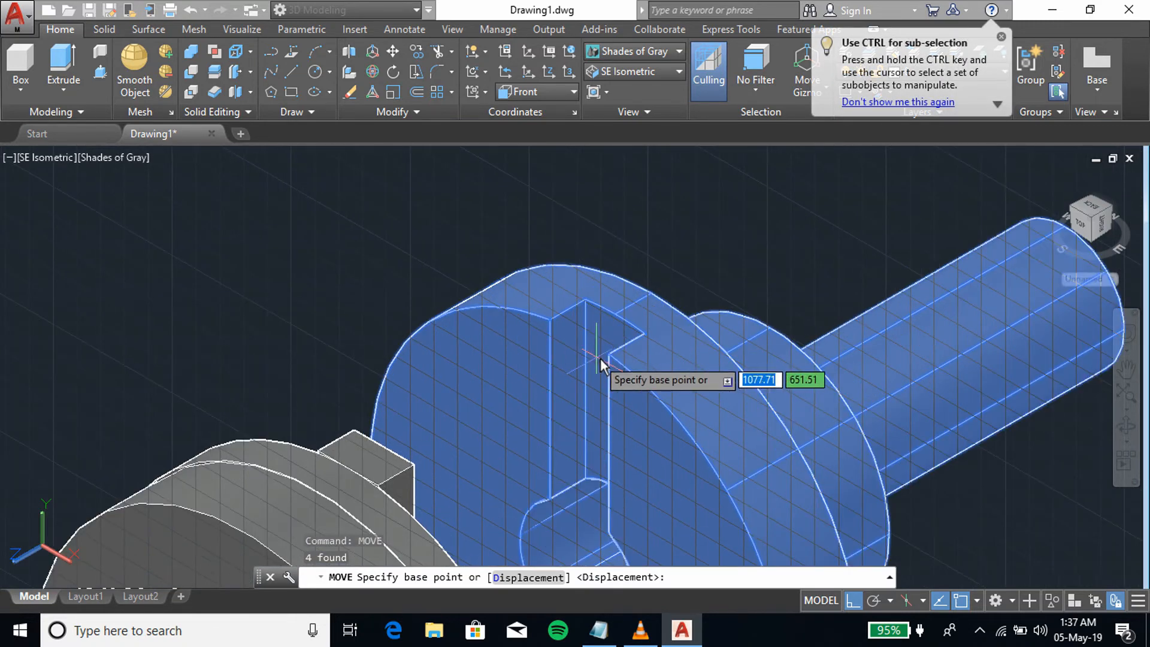
{"action": "left_click", "coordinate": [609, 354]}
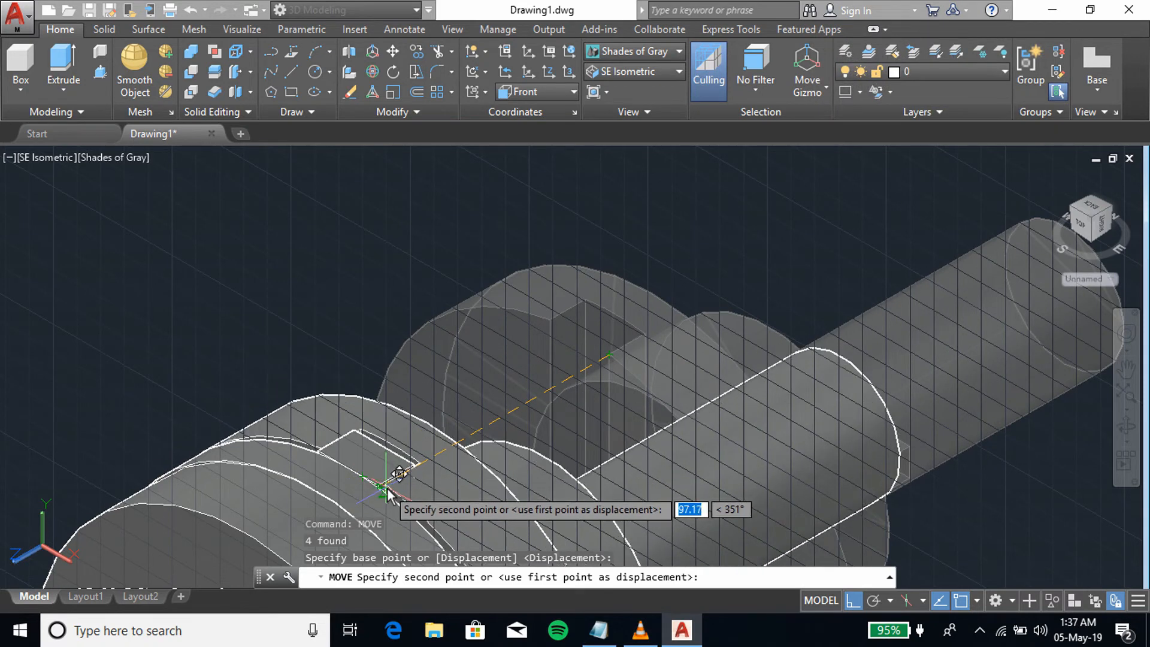
{"action": "scroll", "coordinate": [386, 493], "scroll_direction": "up", "scroll_amount": 5}
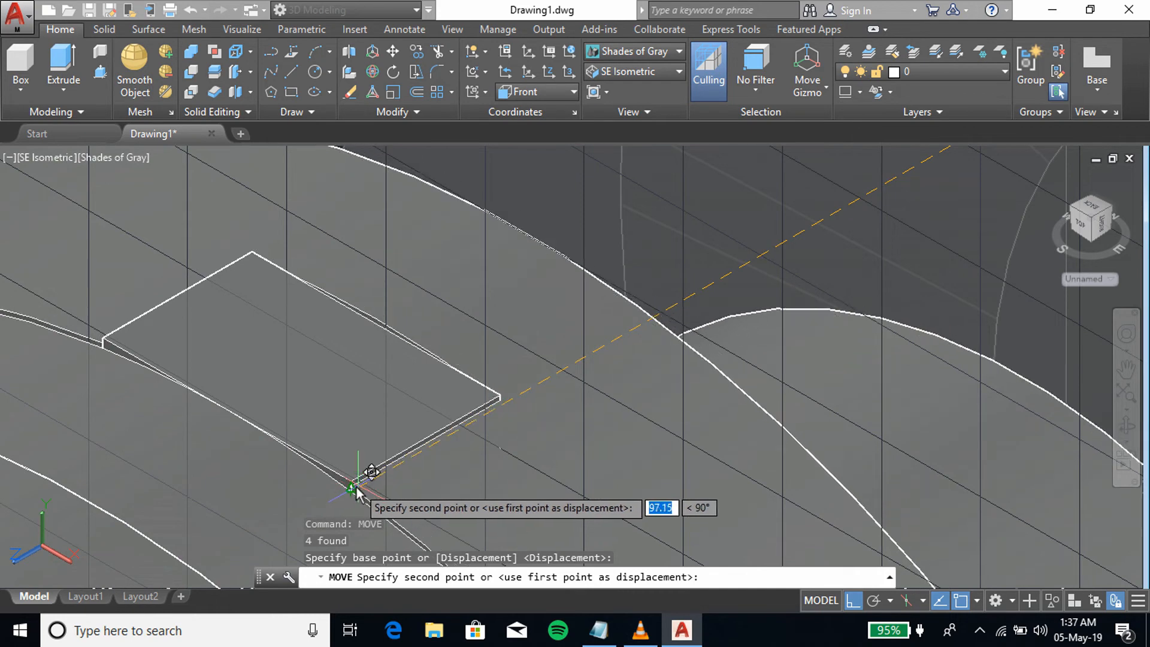
{"action": "left_click", "coordinate": [352, 494]}
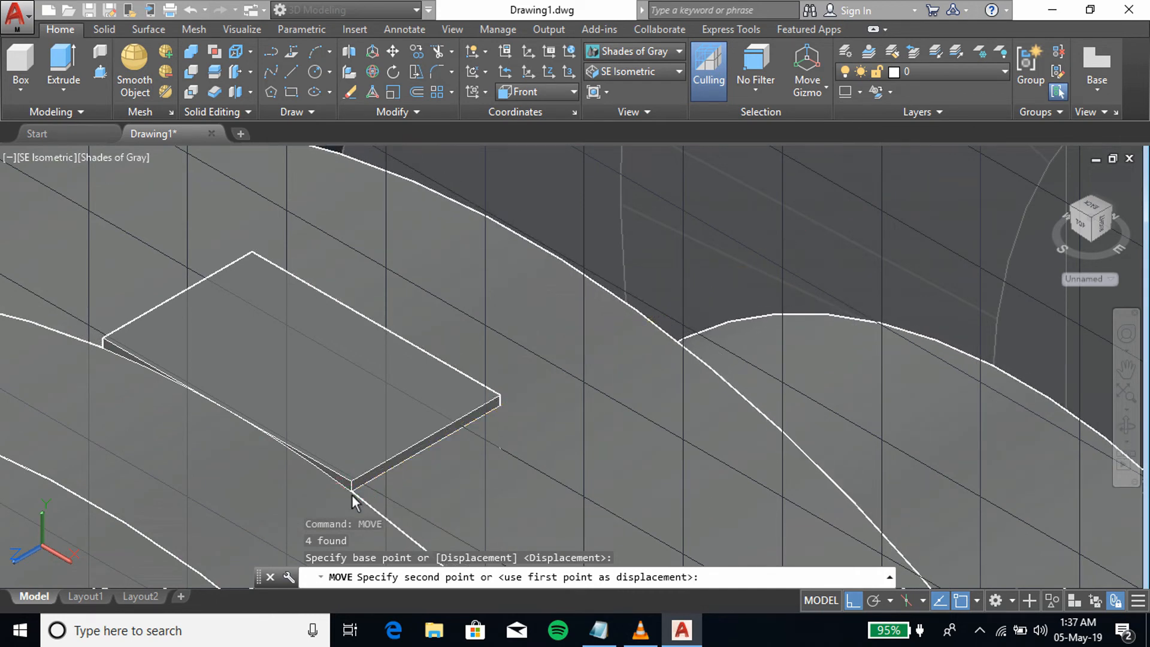
{"action": "scroll", "coordinate": [544, 361], "scroll_direction": "down", "scroll_amount": 2}
{"action": "scroll", "coordinate": [546, 357], "scroll_direction": "down", "scroll_amount": 5}
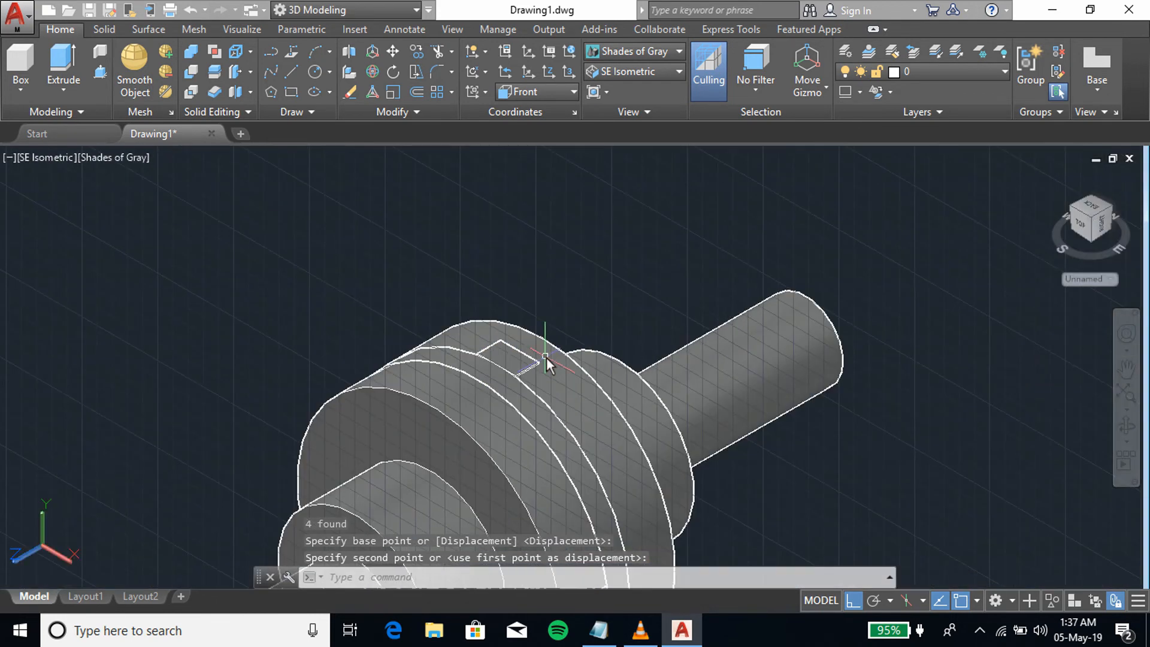
Step: Examine the assembled coupling from an orbited angle and in the SE Isometric view, checking the tongue's end against the flange rim up close
{"action": "middle_click_drag", "start_coordinate": [760, 411], "coordinate": [741, 348]}
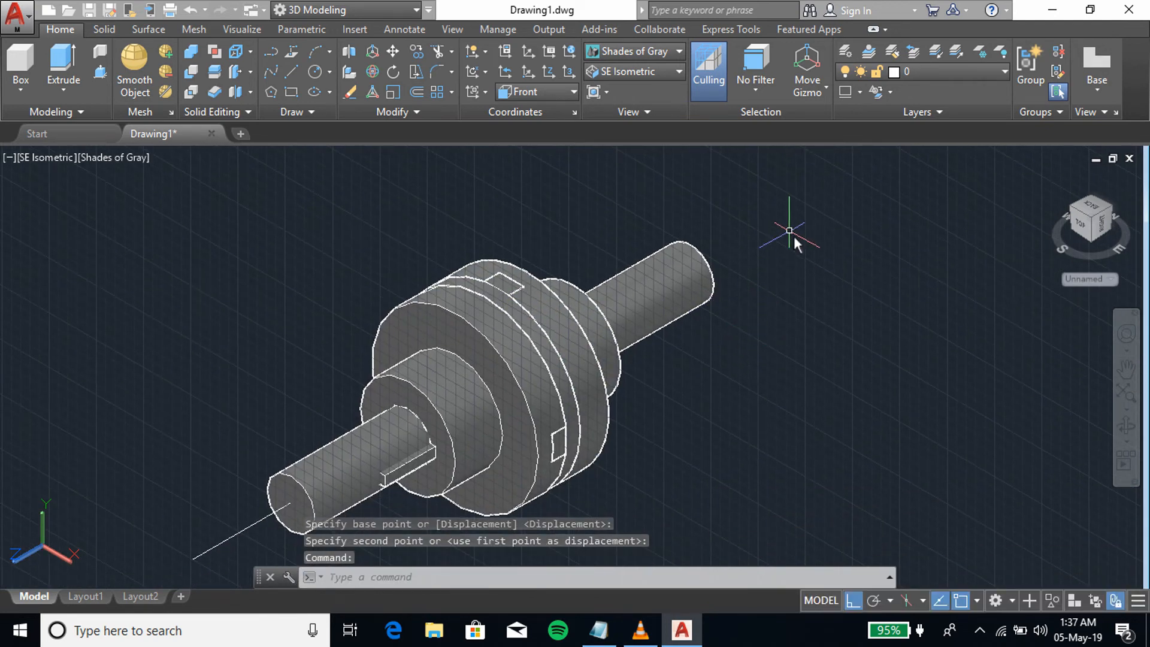
{"action": "middle_click_drag", "start_coordinate": [817, 271], "coordinate": [827, 240], "text": "shift"}
{"action": "middle_click_drag", "start_coordinate": [727, 300], "coordinate": [637, 351]}
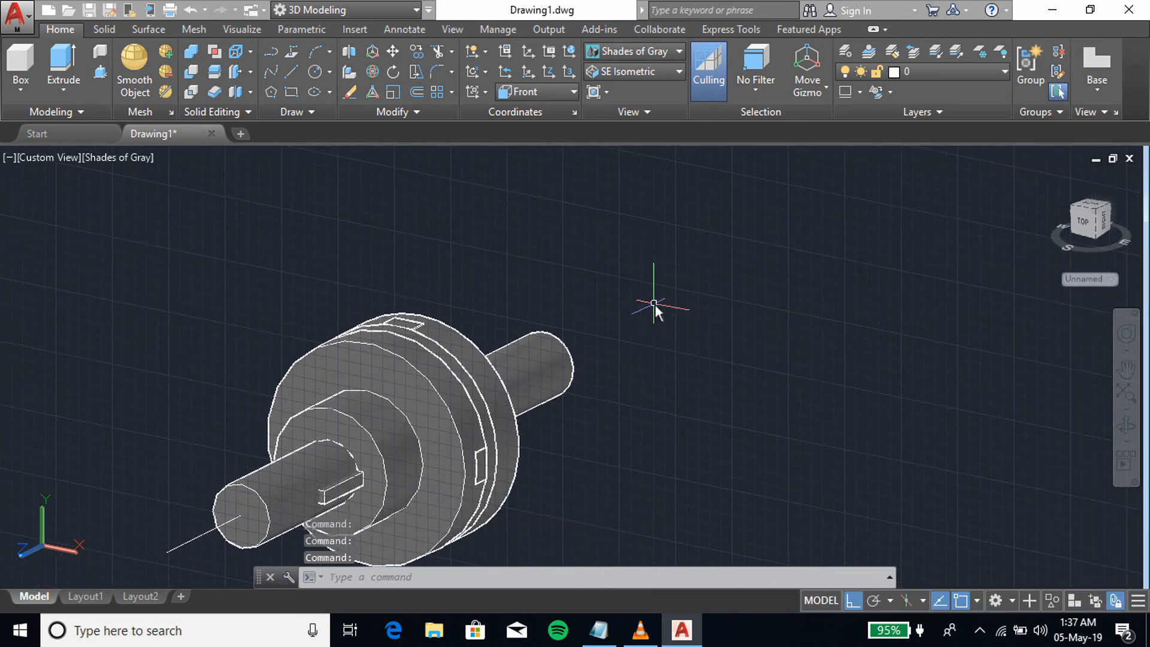
{"action": "left_click", "coordinate": [631, 74]}
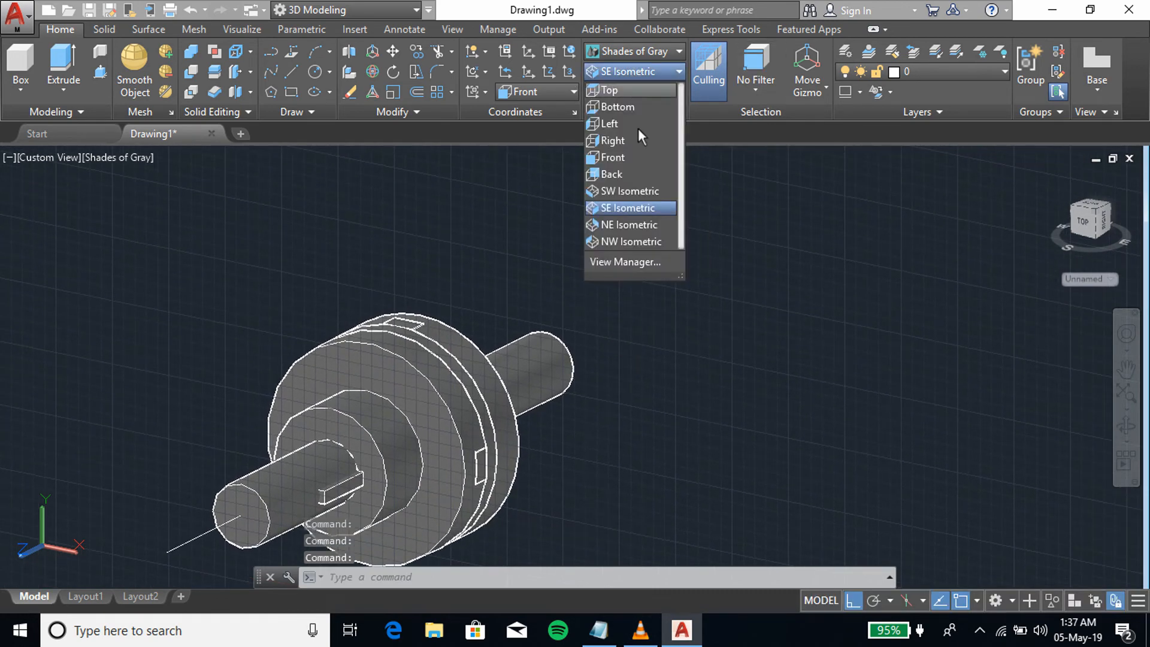
{"action": "left_click", "coordinate": [620, 208]}
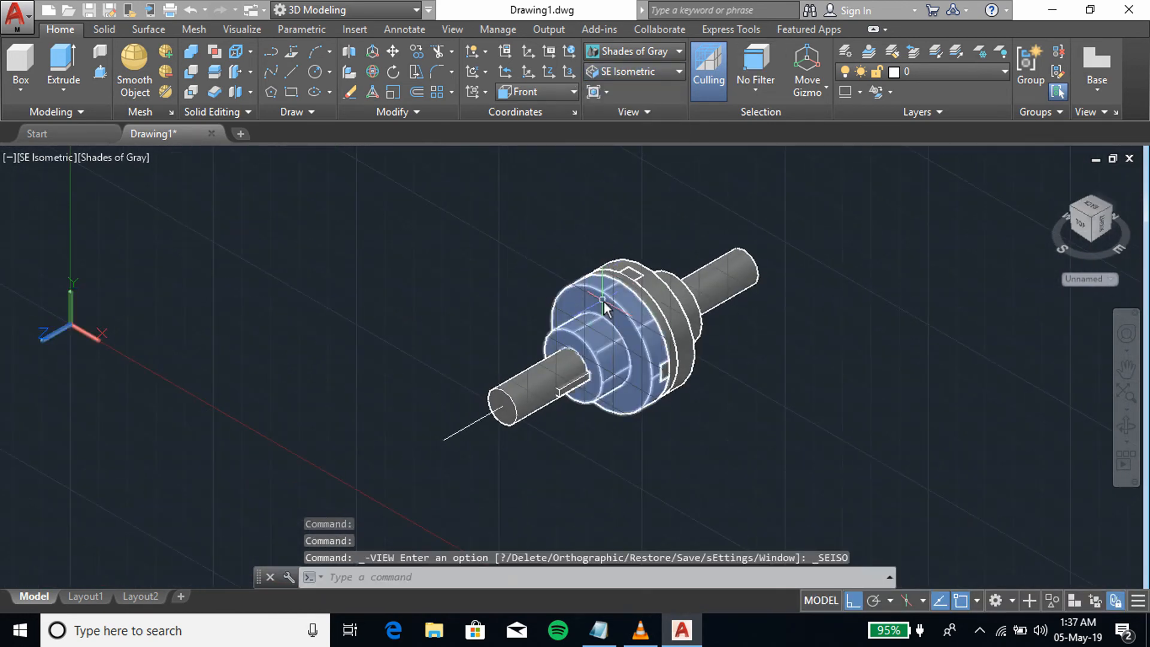
{"action": "scroll", "coordinate": [639, 275], "scroll_direction": "up", "scroll_amount": 10}
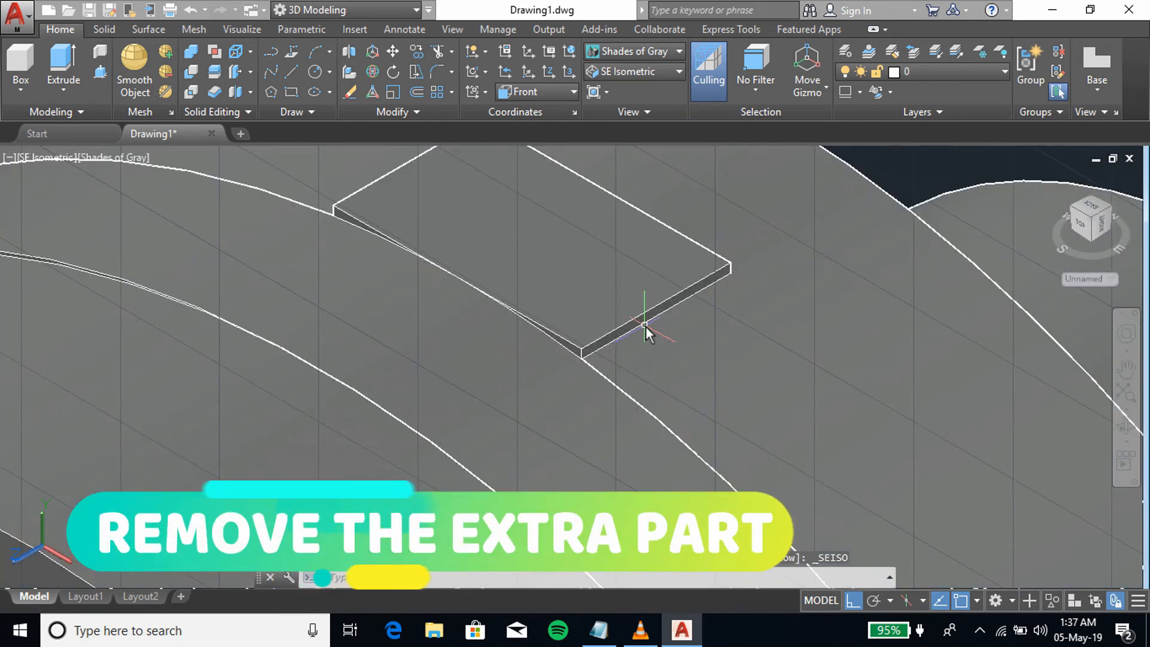
{"action": "middle_click_drag", "start_coordinate": [608, 250], "coordinate": [583, 333]}
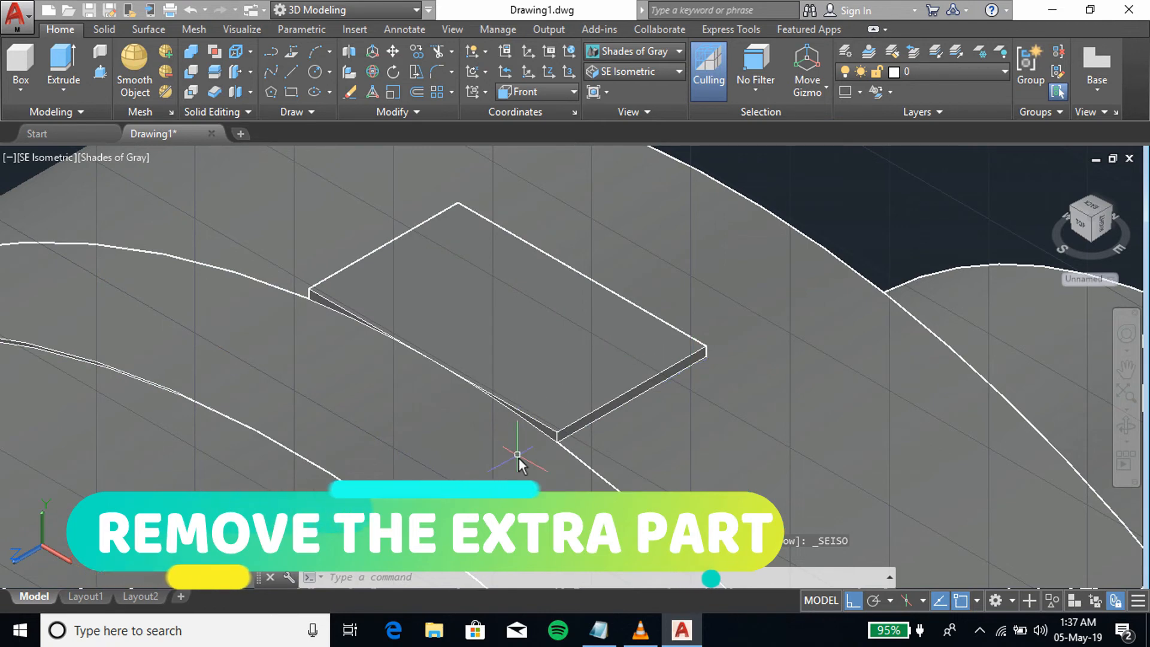
{"action": "scroll", "coordinate": [520, 366], "scroll_direction": "down", "scroll_amount": 10}
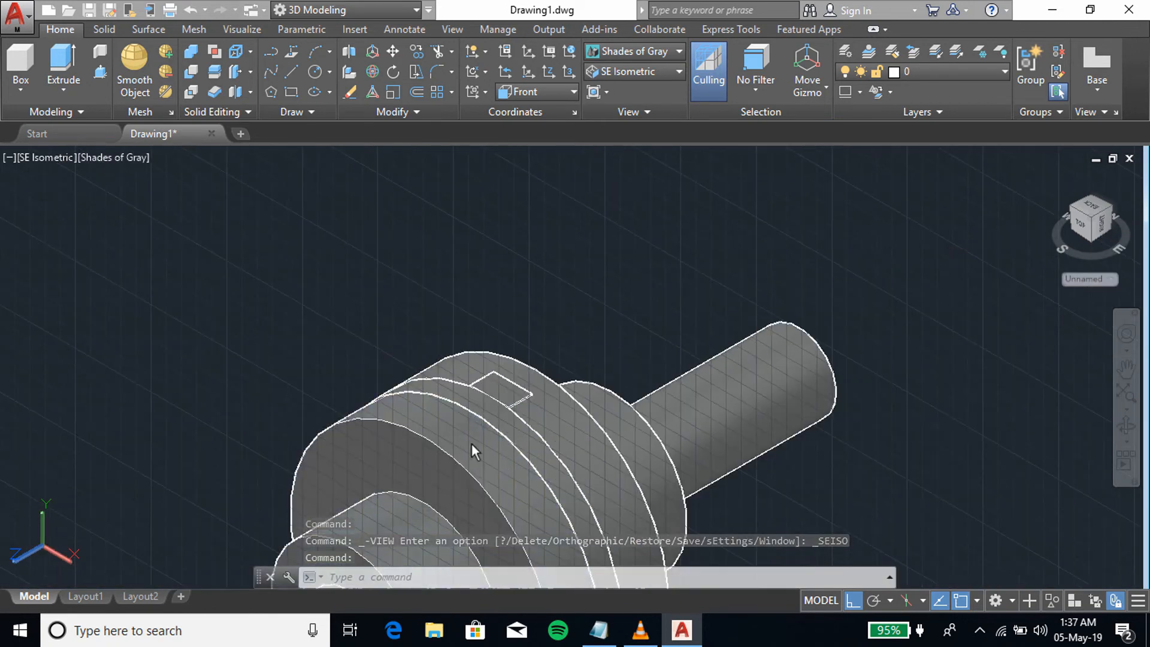
{"action": "scroll", "coordinate": [472, 444], "scroll_direction": "up", "scroll_amount": 2}
{"action": "middle_click_drag", "start_coordinate": [472, 443], "coordinate": [527, 265]}
{"action": "scroll", "coordinate": [526, 264], "scroll_direction": "down", "scroll_amount": 5}
{"action": "scroll", "coordinate": [417, 298], "scroll_direction": "up", "scroll_amount": 2}
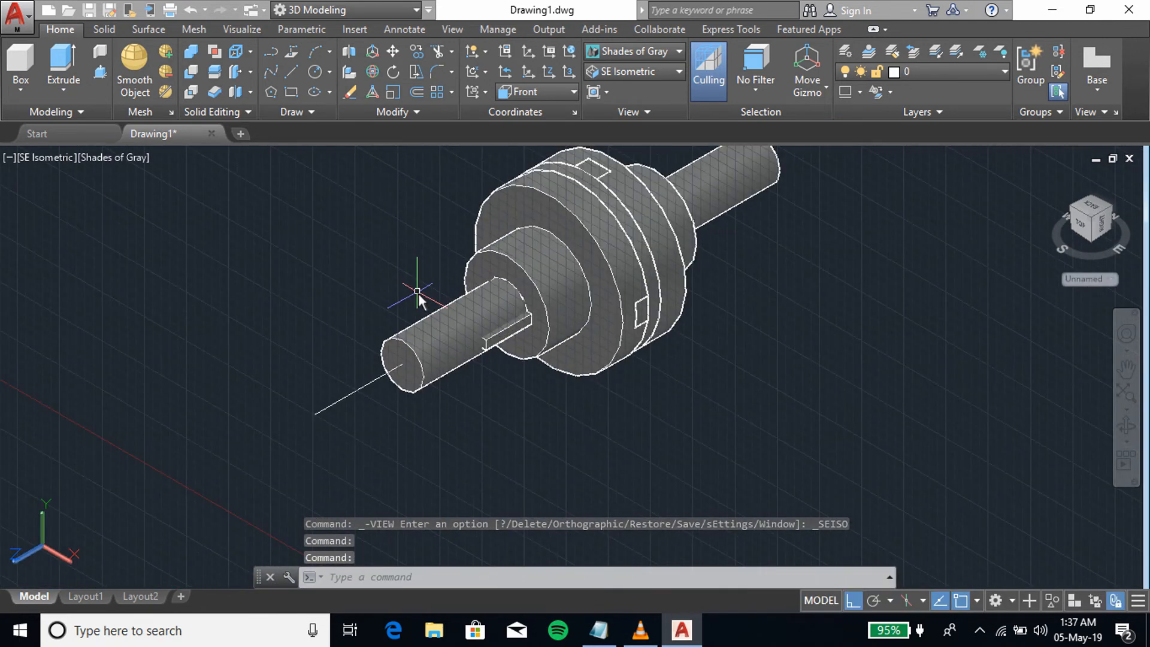
Step: Create a 175 mm diameter cylinder centred on the free end of the centre line, extending along the axis over the coupling's flanges
{"action": "left_click", "coordinate": [28, 84]}
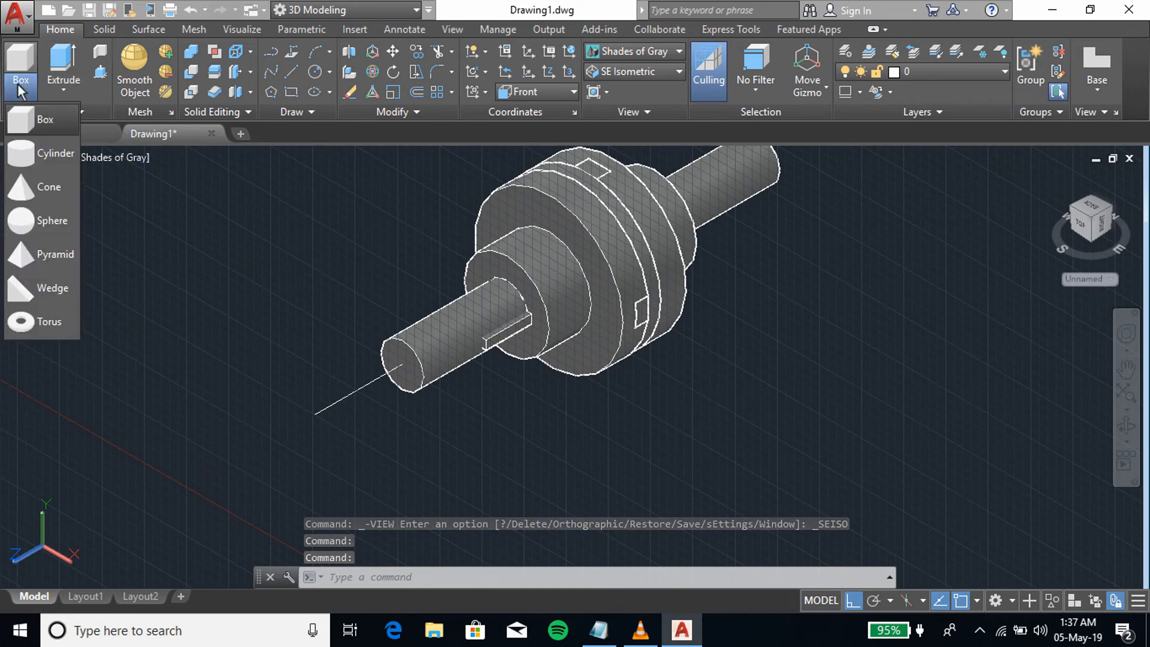
{"action": "left_click", "coordinate": [31, 152]}
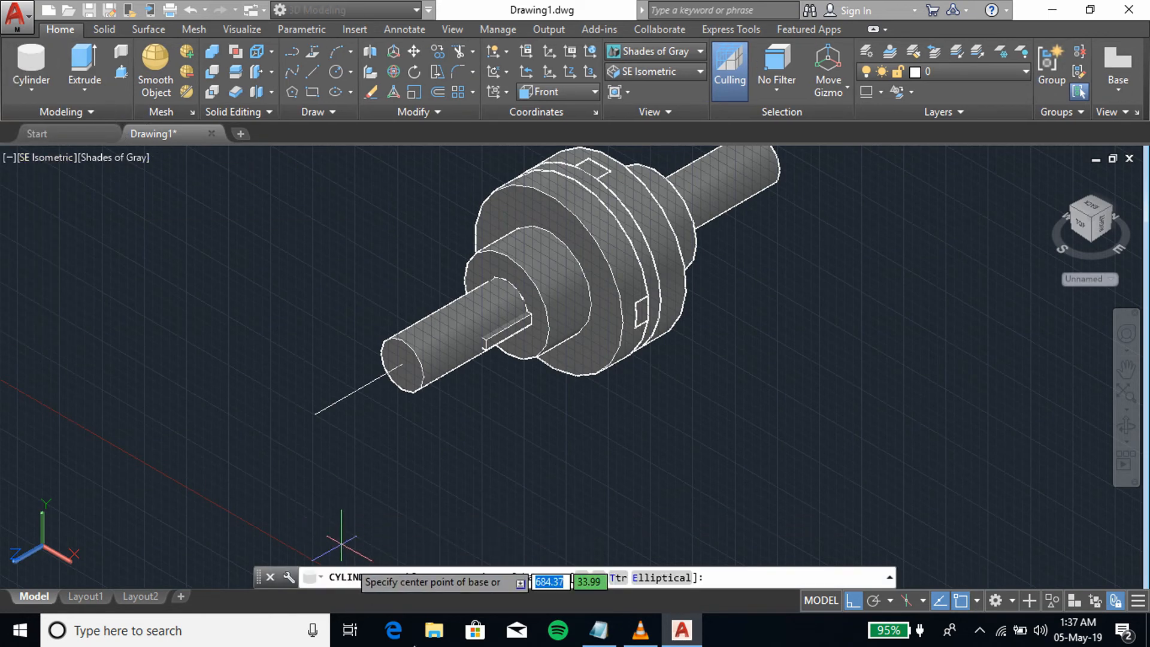
{"action": "left_click", "coordinate": [315, 413]}
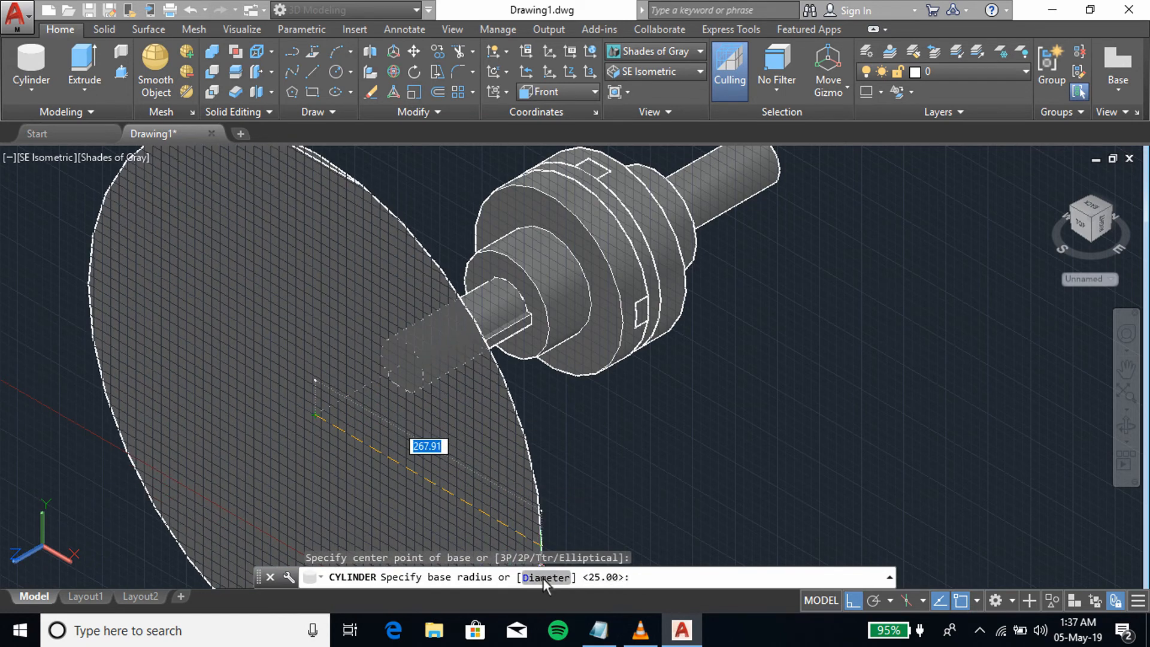
{"action": "left_click", "coordinate": [544, 578]}
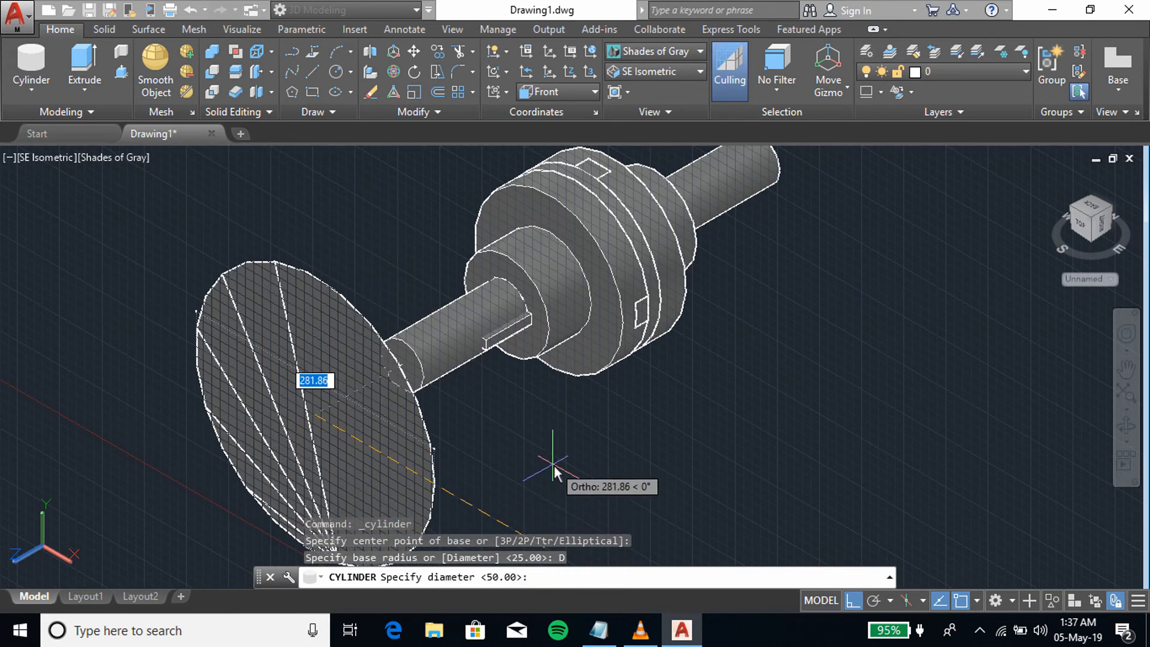
{"action": "type", "text": "175"}
{"action": "key", "text": "Return"}
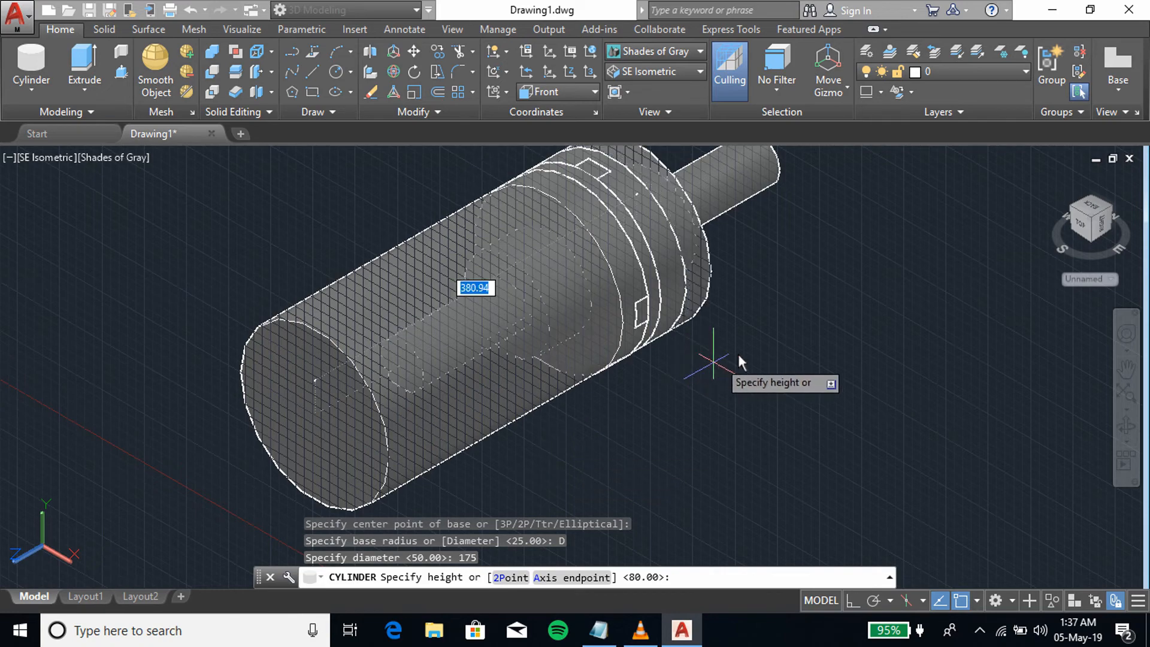
{"action": "left_click", "coordinate": [886, 252]}
{"action": "scroll", "coordinate": [608, 191], "scroll_direction": "up", "scroll_amount": 5}
{"action": "scroll", "coordinate": [608, 192], "scroll_direction": "up", "scroll_amount": 2}
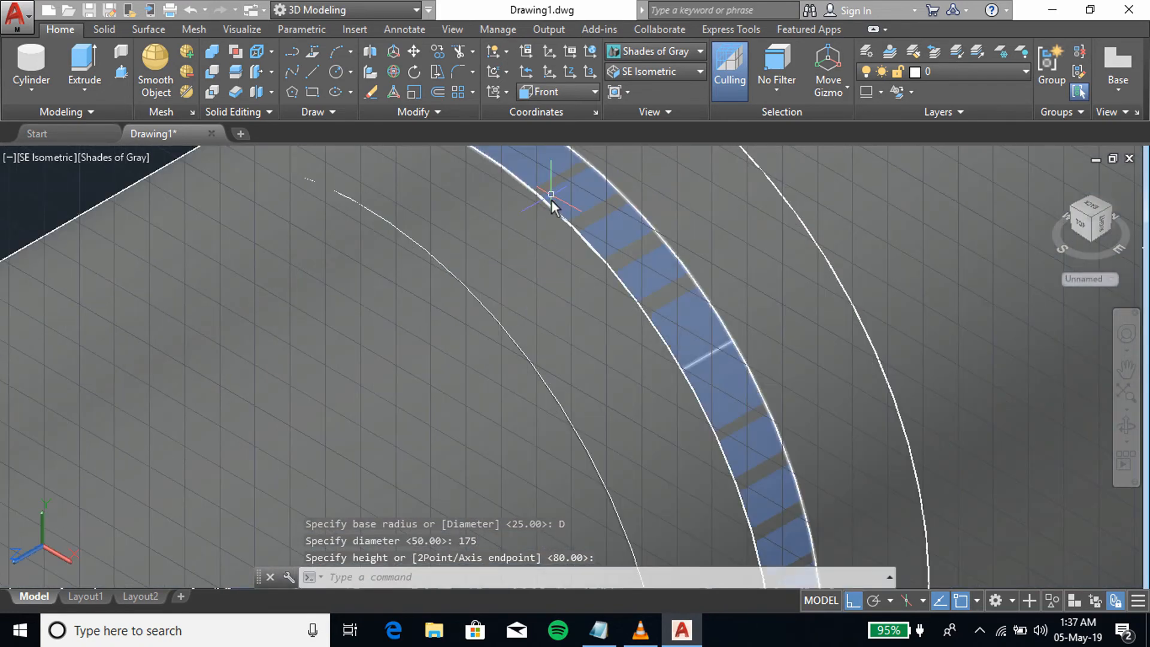
Step: Intersect the 175 mm cylinder with the tongued disc to trim the tongue ends to the flanges' round outline
{"action": "middle_click_drag", "start_coordinate": [550, 196], "coordinate": [569, 312]}
{"action": "scroll", "coordinate": [553, 466], "scroll_direction": "down", "scroll_amount": 3}
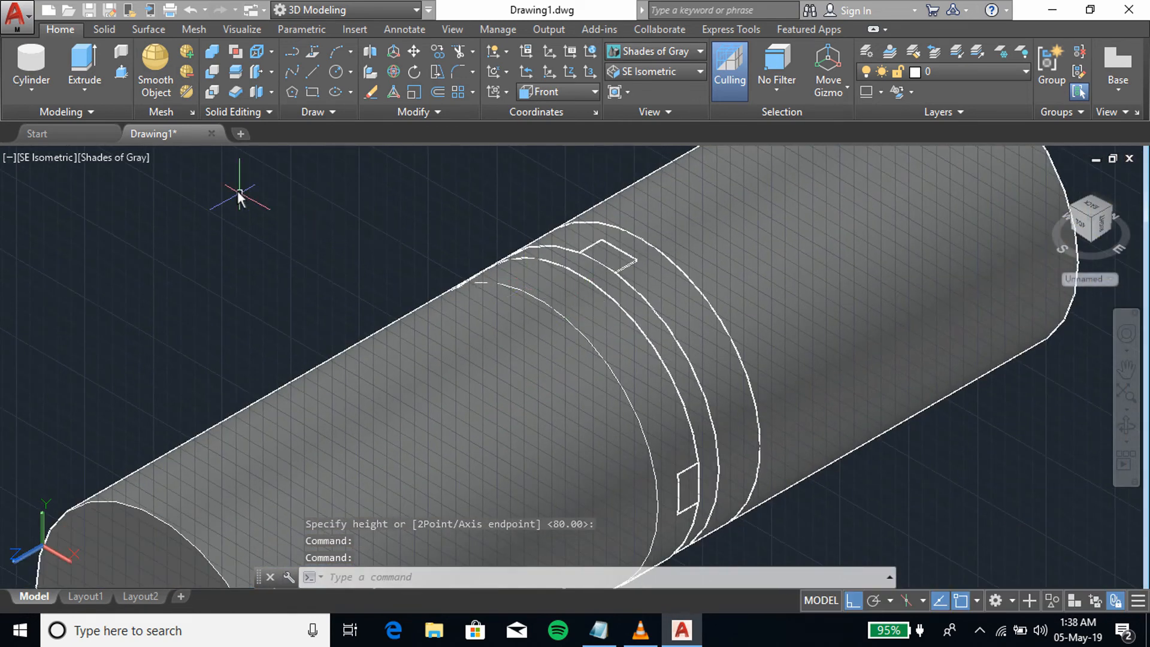
{"action": "left_click", "coordinate": [215, 94]}
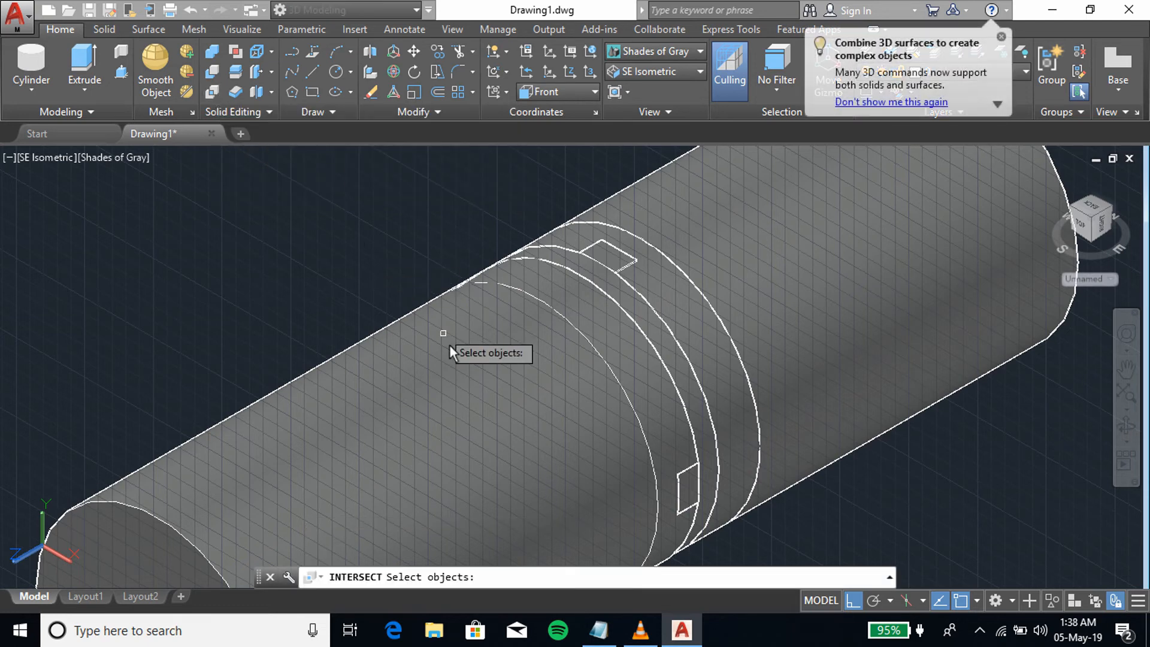
{"action": "left_click", "coordinate": [458, 433]}
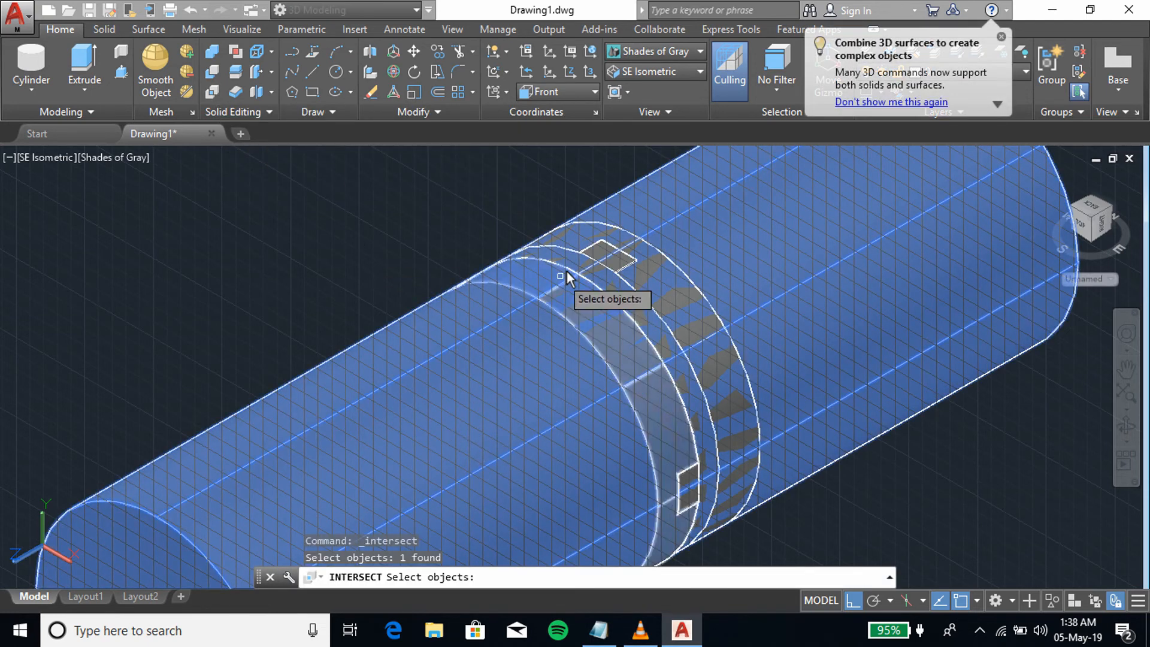
{"action": "left_click", "coordinate": [604, 261]}
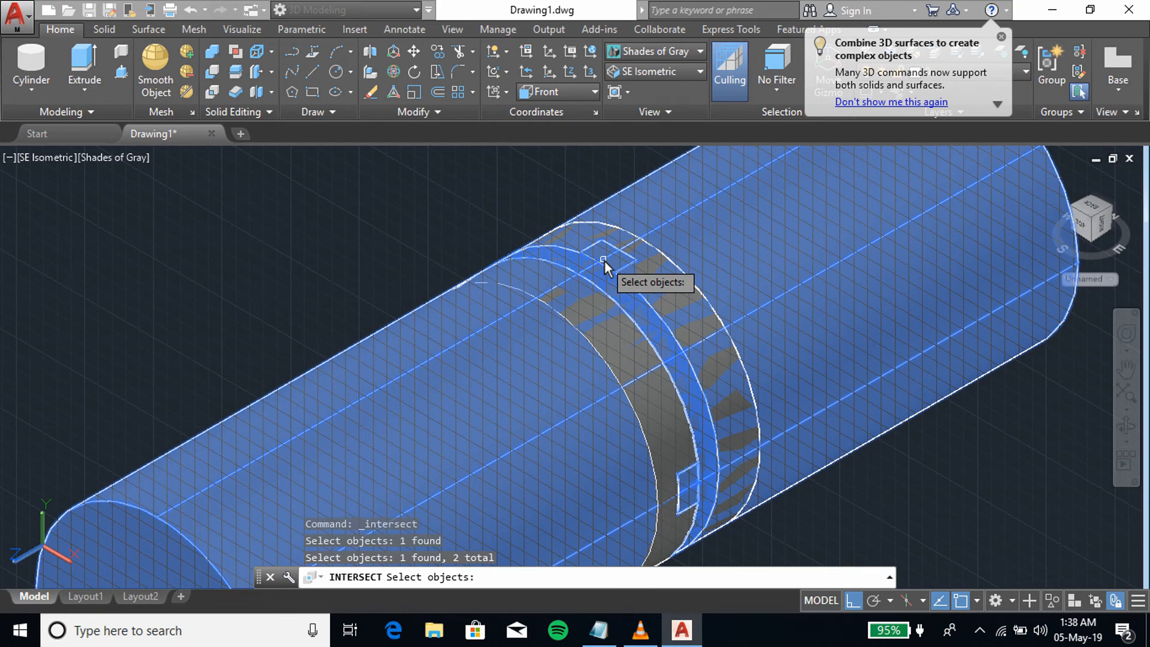
{"action": "key", "text": "Return"}
{"action": "scroll", "coordinate": [604, 261], "scroll_direction": "up", "scroll_amount": 6}
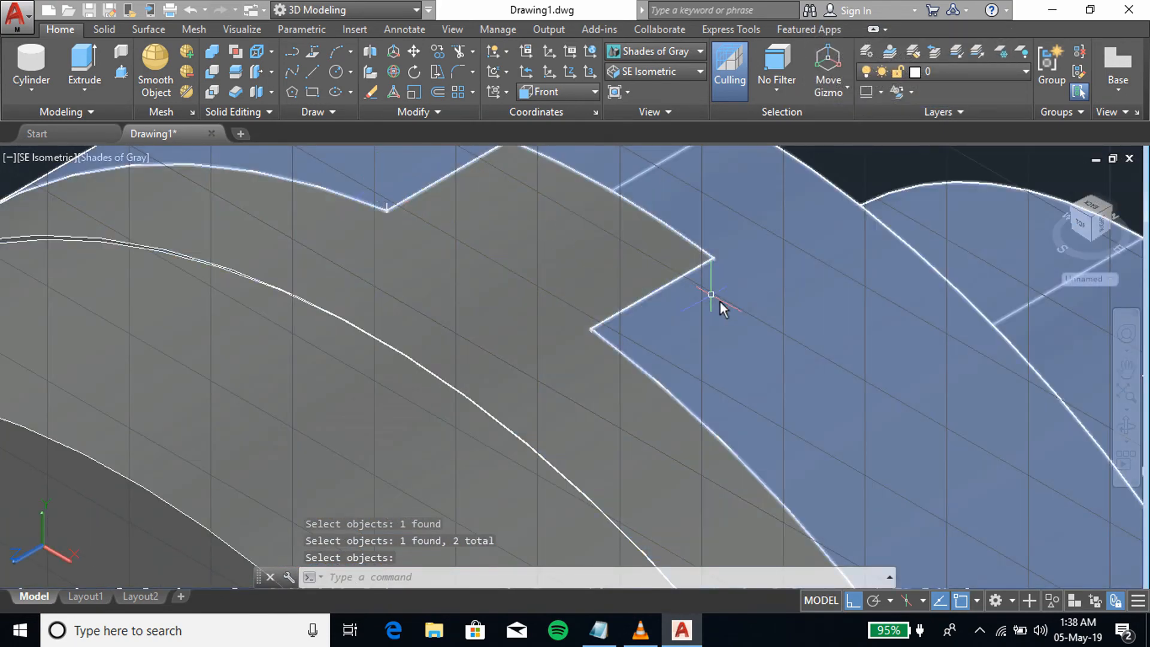
{"action": "key", "text": "Escape"}
{"action": "scroll", "coordinate": [595, 352], "scroll_direction": "down", "scroll_amount": 6}
{"action": "middle_click_drag", "start_coordinate": [604, 384], "coordinate": [594, 317]}
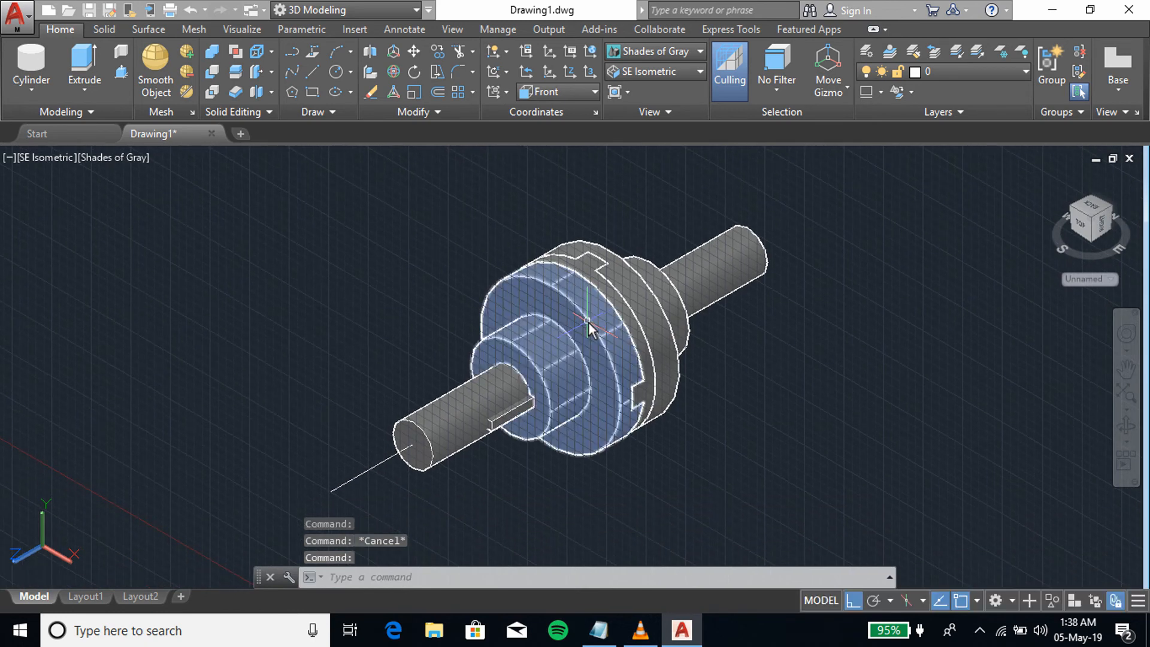
Step: Shift the centre line along the coupling's axis by its midpoint so it extends slightly beyond both shaft ends
{"action": "left_click", "coordinate": [367, 476]}
{"action": "left_click", "coordinate": [566, 380]}
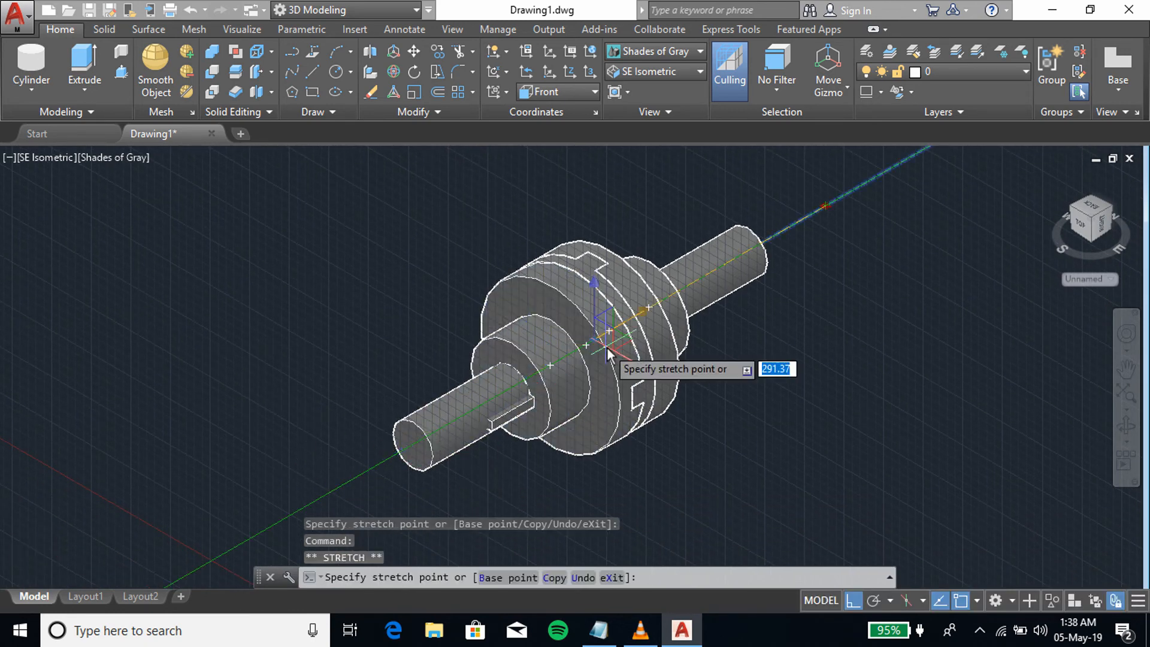
{"action": "left_click", "coordinate": [609, 350]}
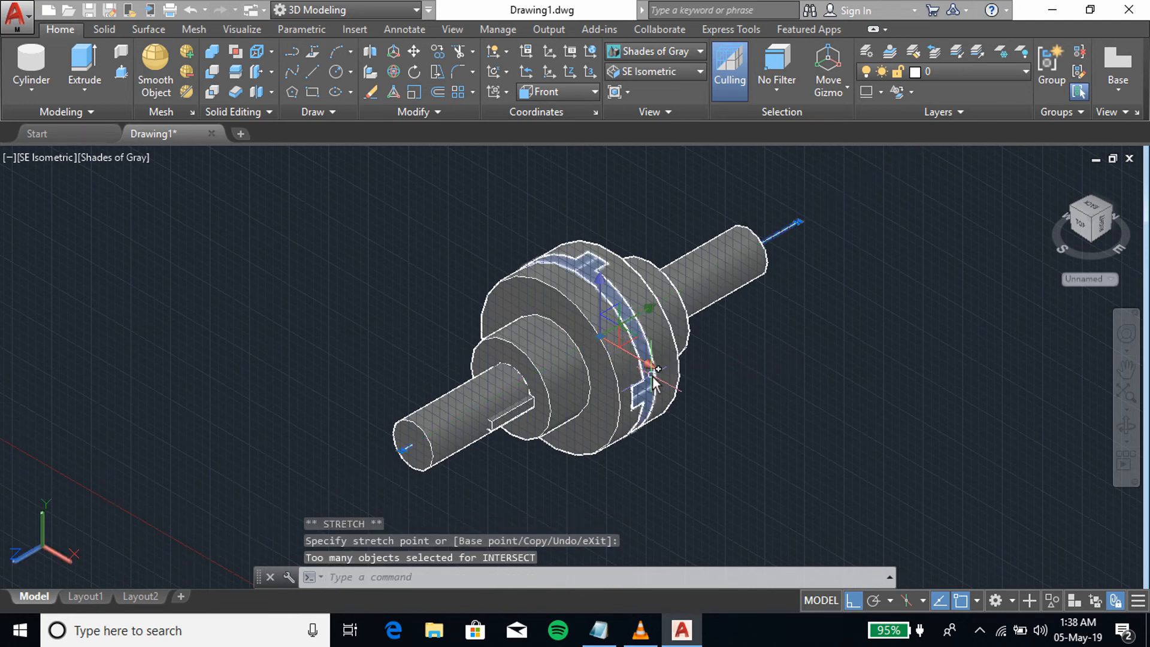
{"action": "left_click", "coordinate": [657, 316]}
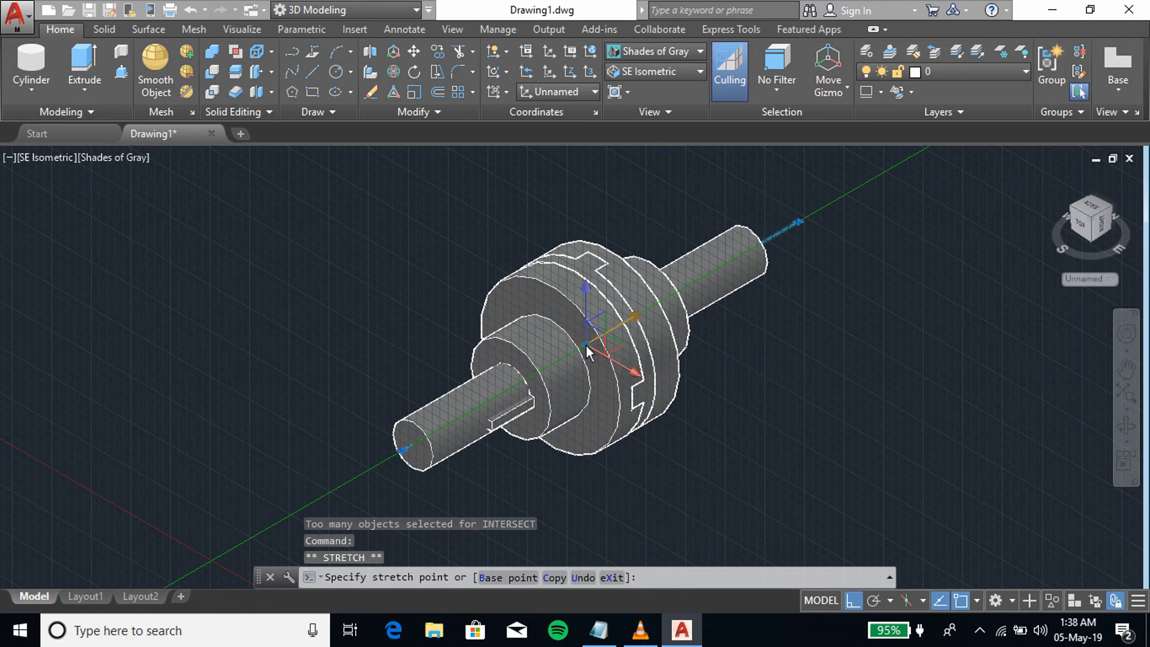
{"action": "left_click", "coordinate": [608, 350]}
{"action": "key", "text": "Escape"}
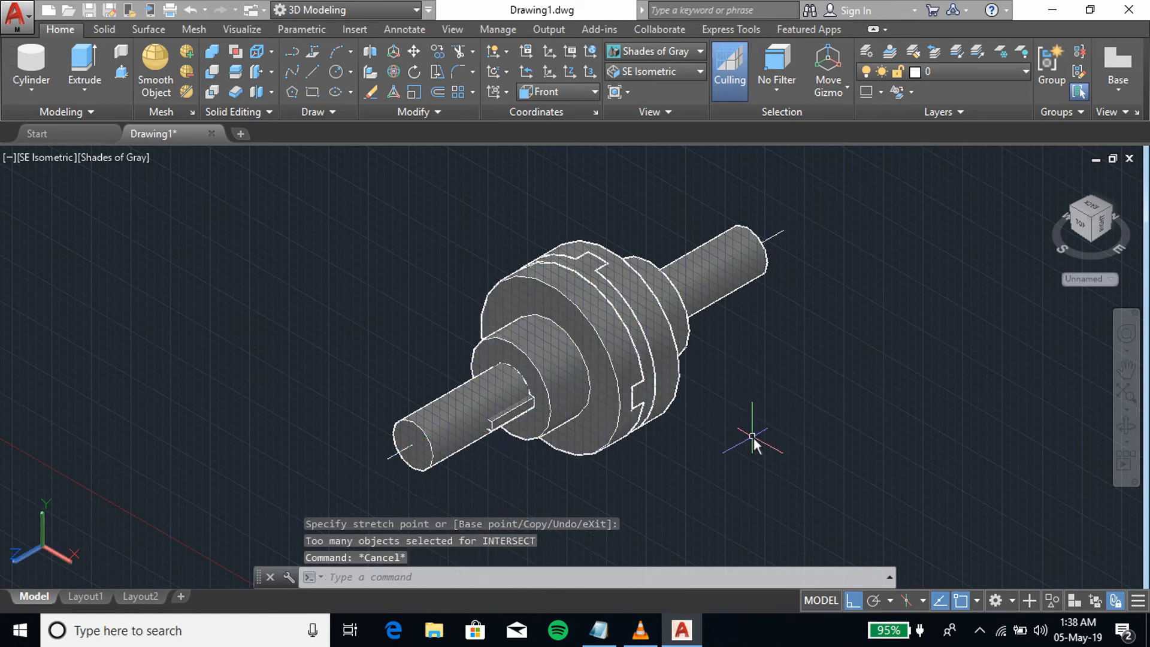
Step: Set the colour of both shafts to Red in their properties
{"action": "left_click", "coordinate": [469, 413]}
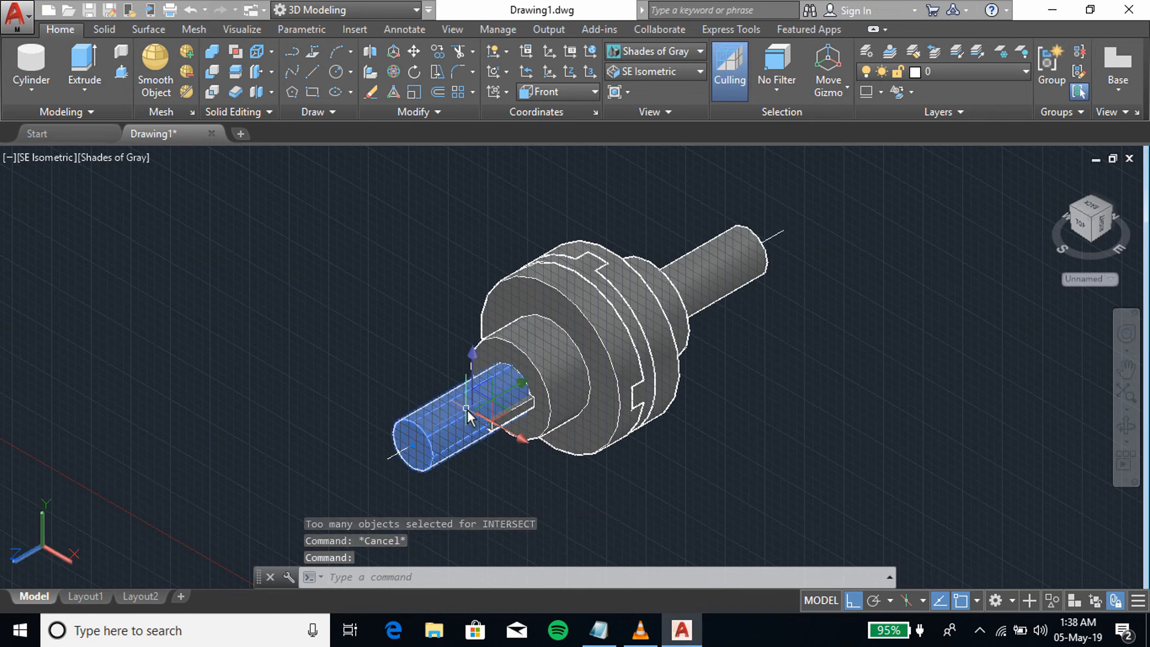
{"action": "left_click", "coordinate": [711, 278]}
{"action": "right_click", "coordinate": [717, 268]}
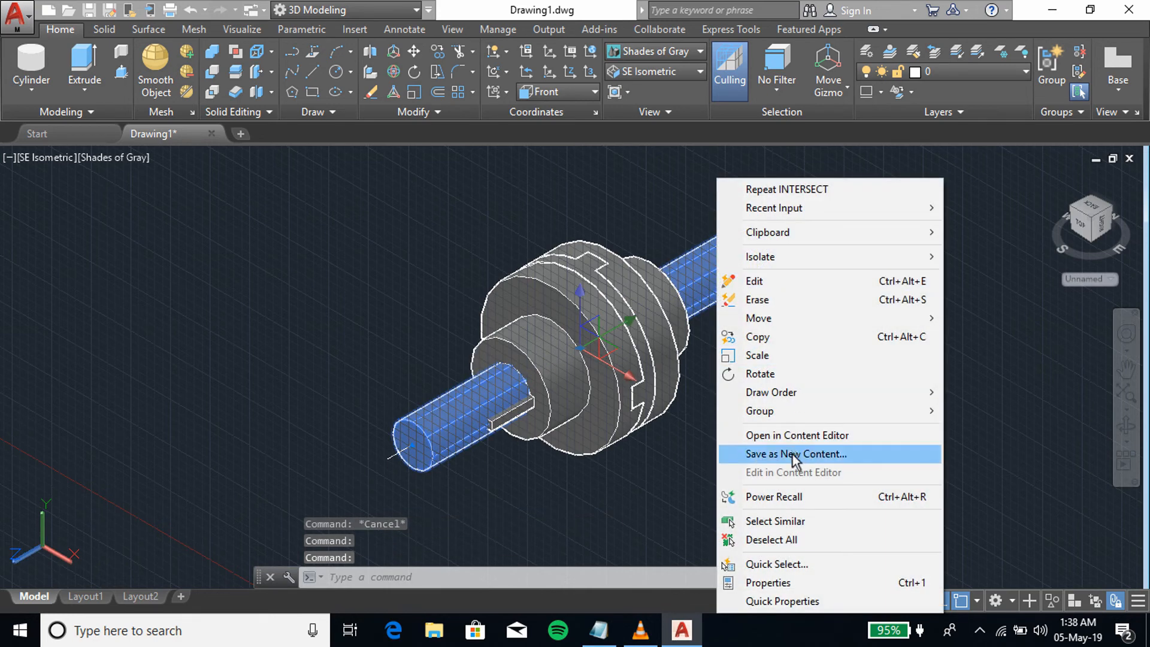
{"action": "left_click", "coordinate": [792, 582]}
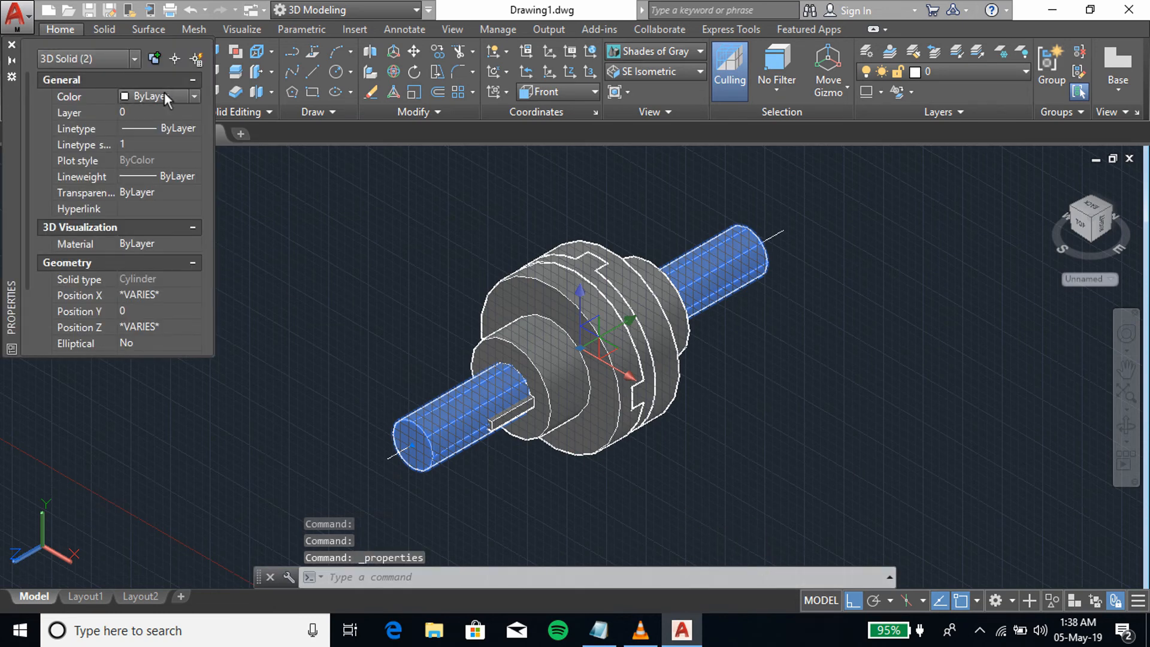
{"action": "left_click", "coordinate": [166, 97]}
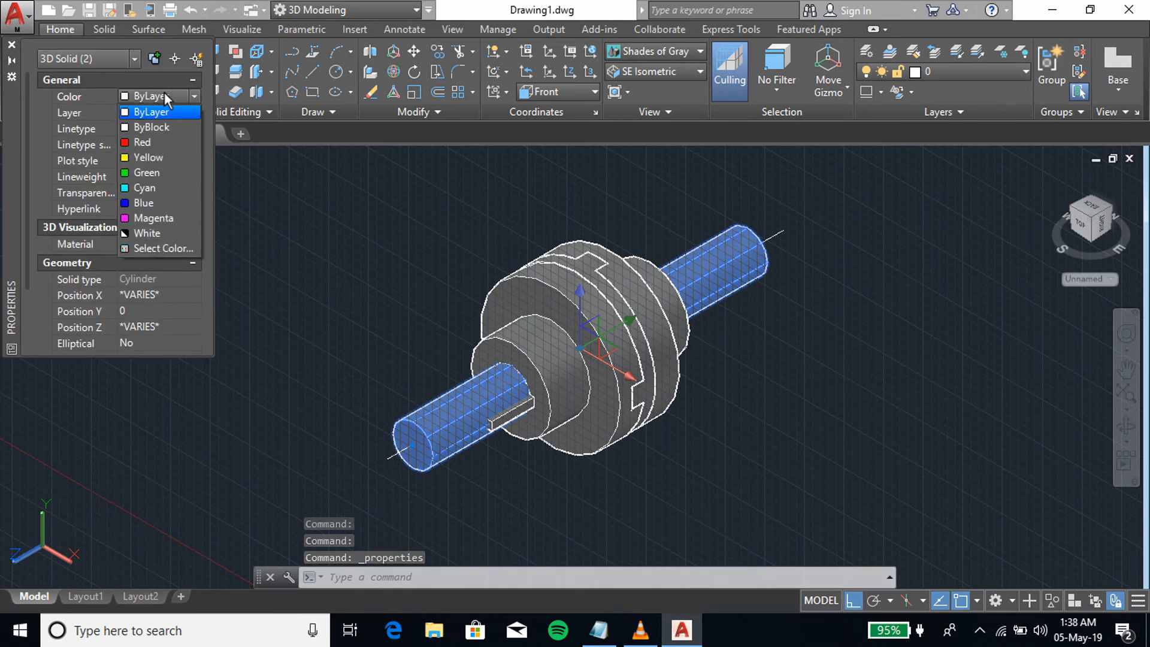
{"action": "left_click", "coordinate": [157, 143]}
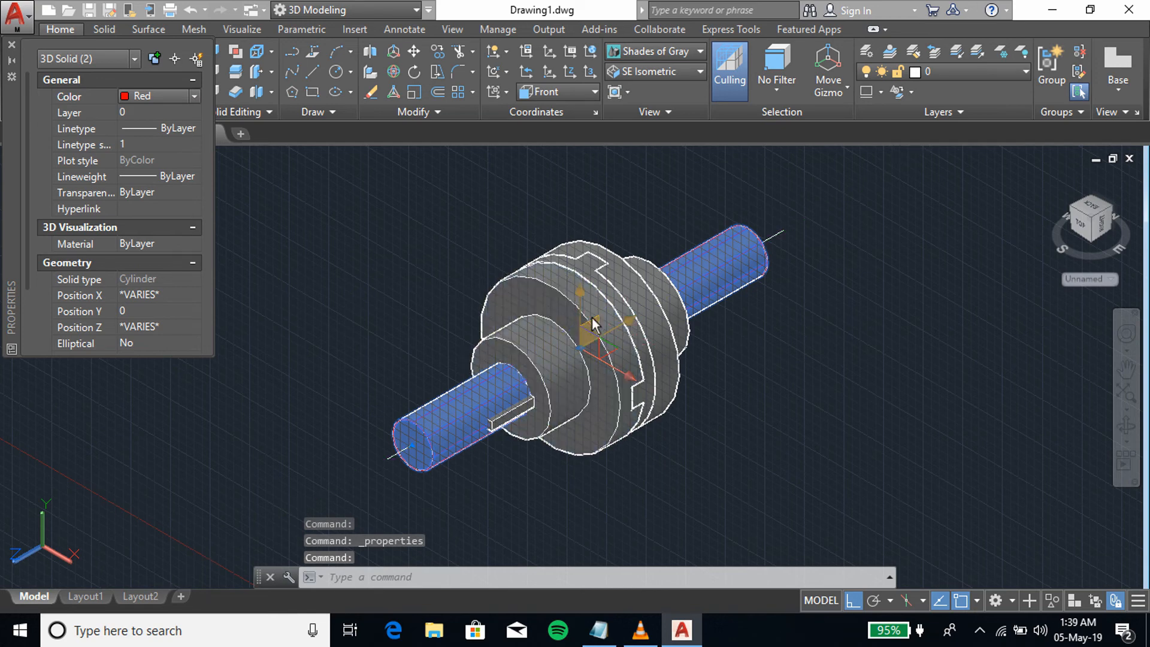
{"action": "key", "text": "Escape"}
Step: Set the colour of both flanges to Yellow
{"action": "left_click", "coordinate": [557, 301]}
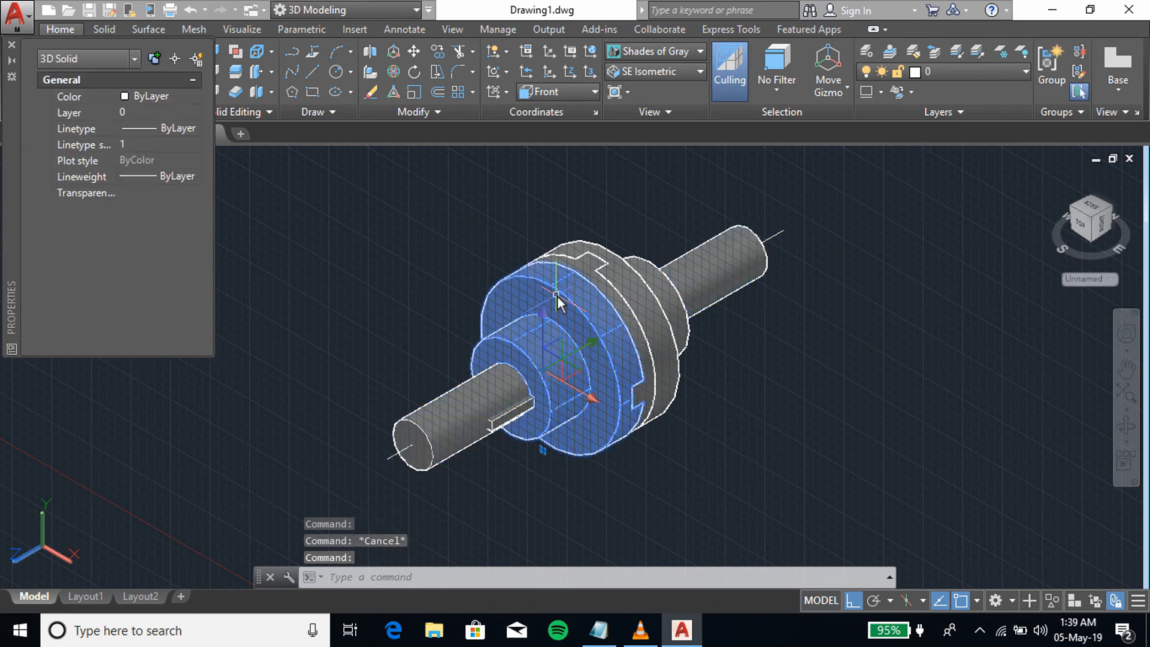
{"action": "left_click", "coordinate": [628, 271]}
{"action": "right_click", "coordinate": [628, 281]}
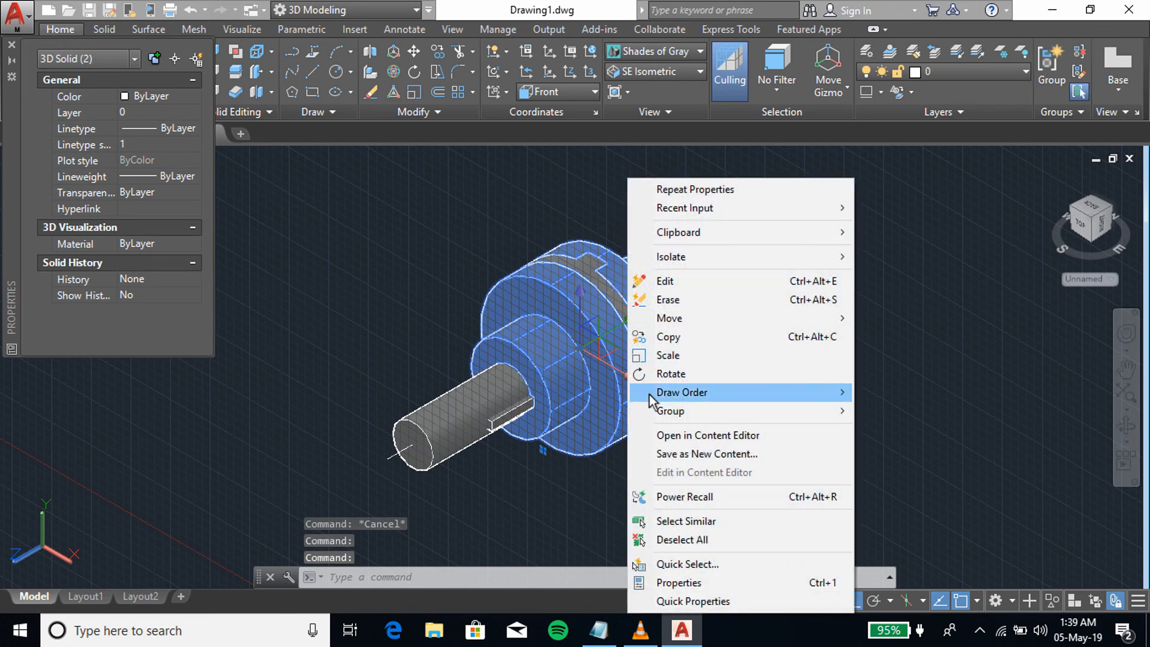
{"action": "left_click", "coordinate": [154, 97]}
{"action": "left_click", "coordinate": [155, 98]}
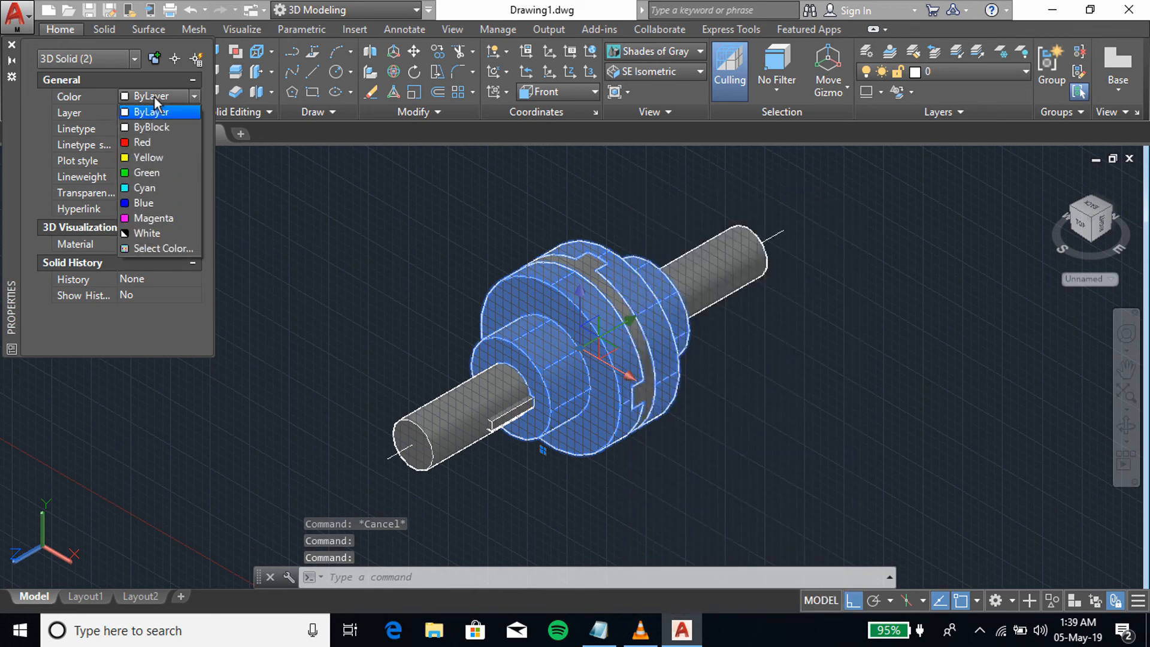
{"action": "left_click", "coordinate": [143, 159]}
{"action": "key", "text": "Escape"}
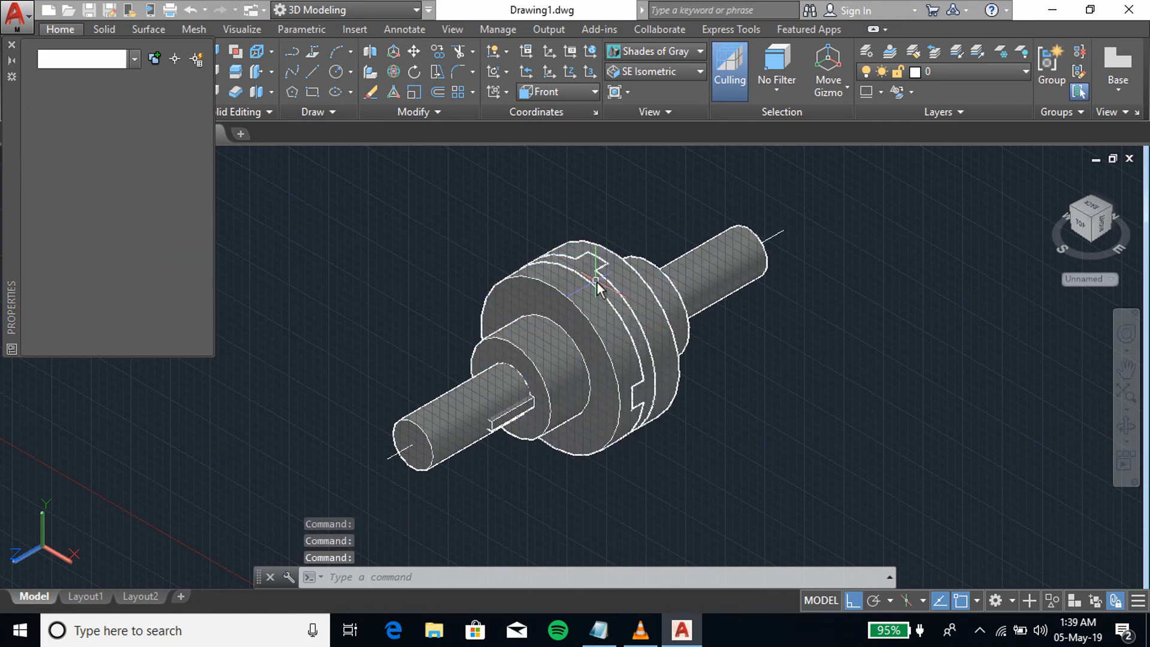
Step: Set the colour of the tongued centre disc to Blue
{"action": "left_click", "coordinate": [587, 270]}
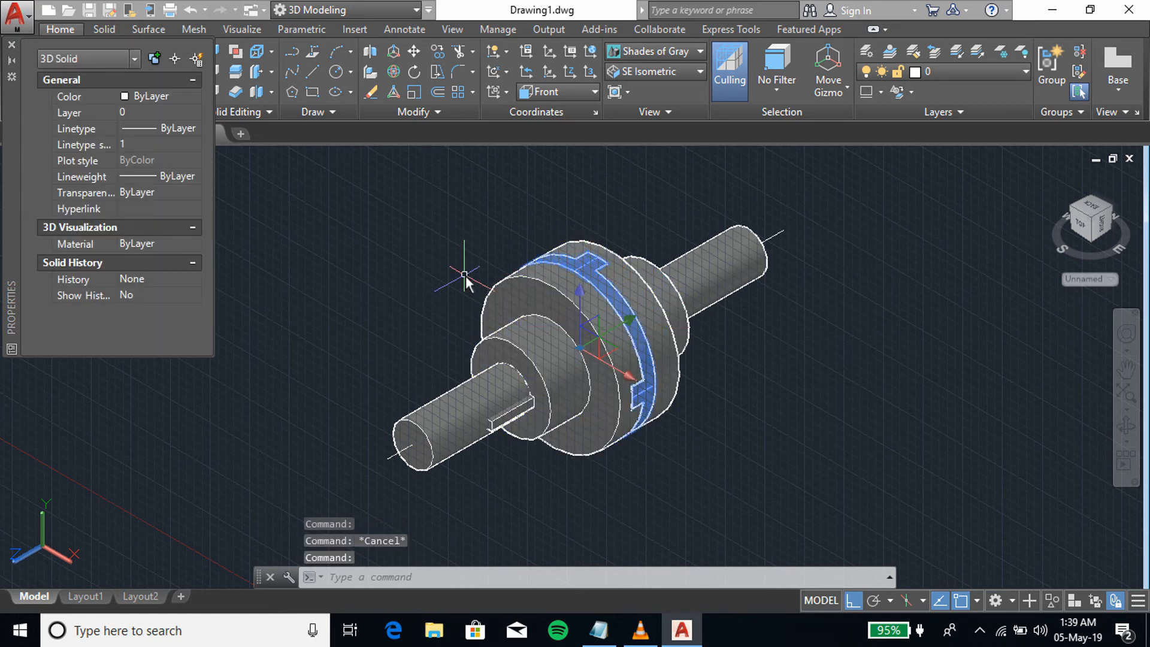
{"action": "left_click", "coordinate": [171, 97]}
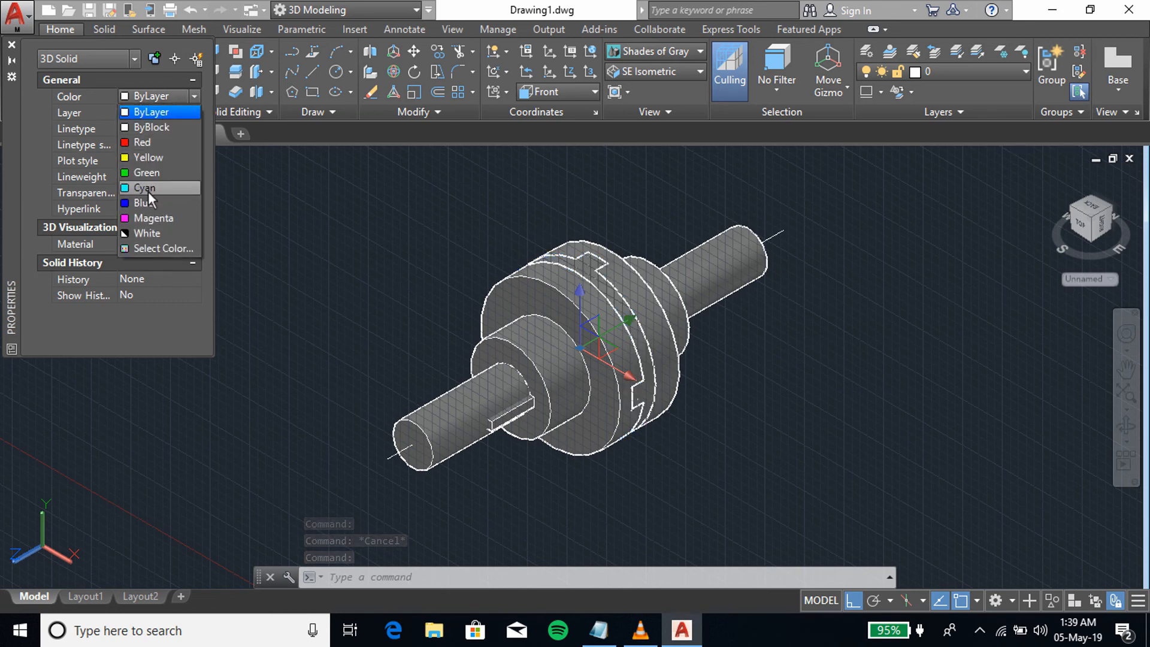
{"action": "left_click", "coordinate": [148, 198]}
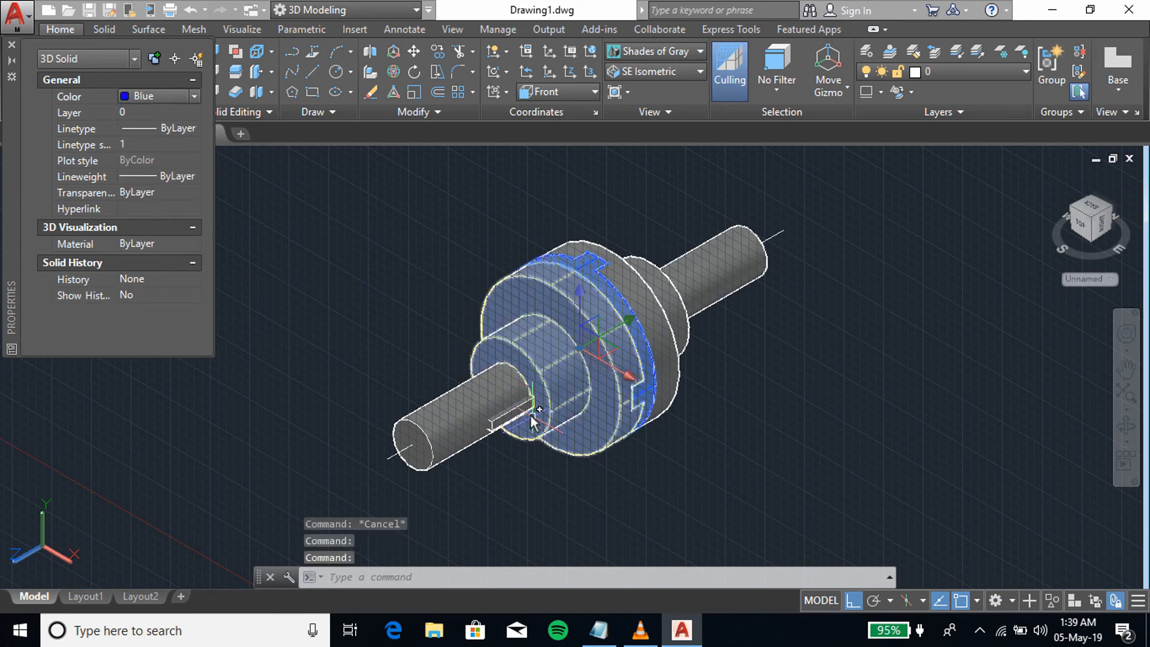
{"action": "key", "text": "Escape"}
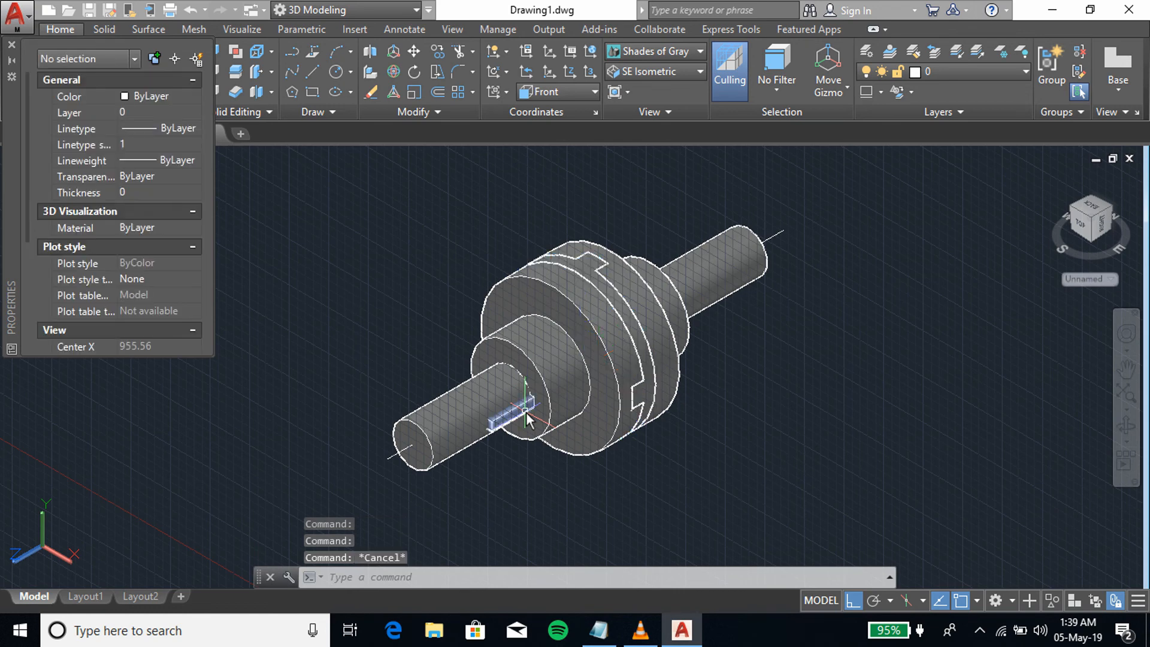
Step: Set the colour of the keys on both shafts to Blue
{"action": "left_click", "coordinate": [526, 417]}
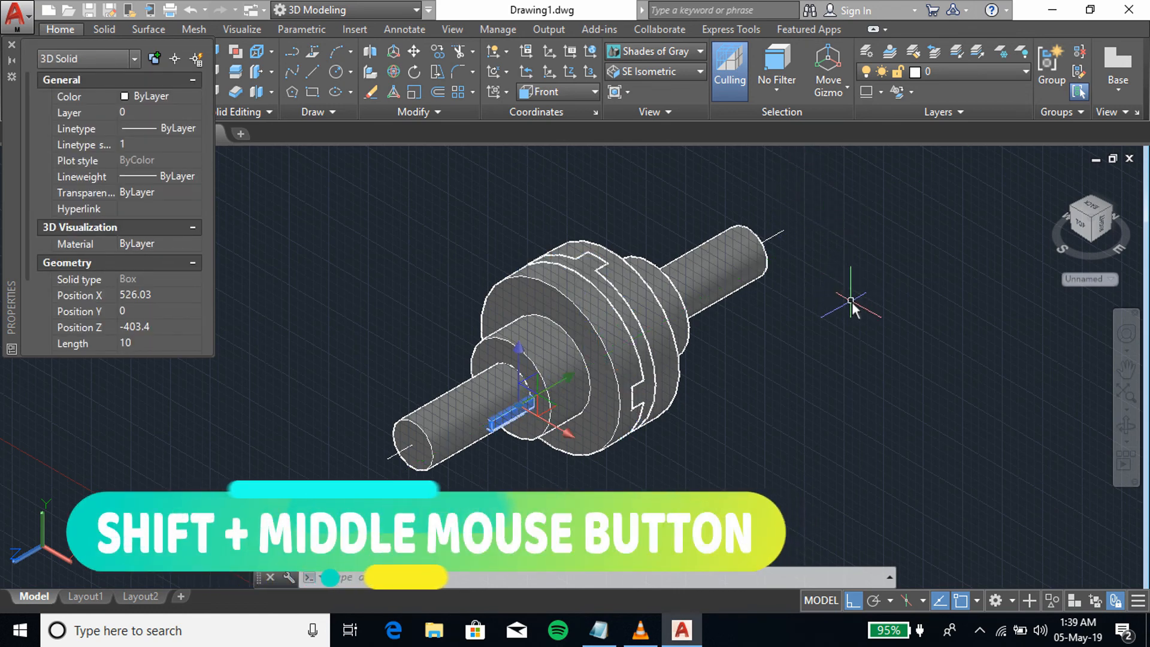
{"action": "middle_click_drag", "start_coordinate": [852, 302], "coordinate": [722, 305], "text": "shift"}
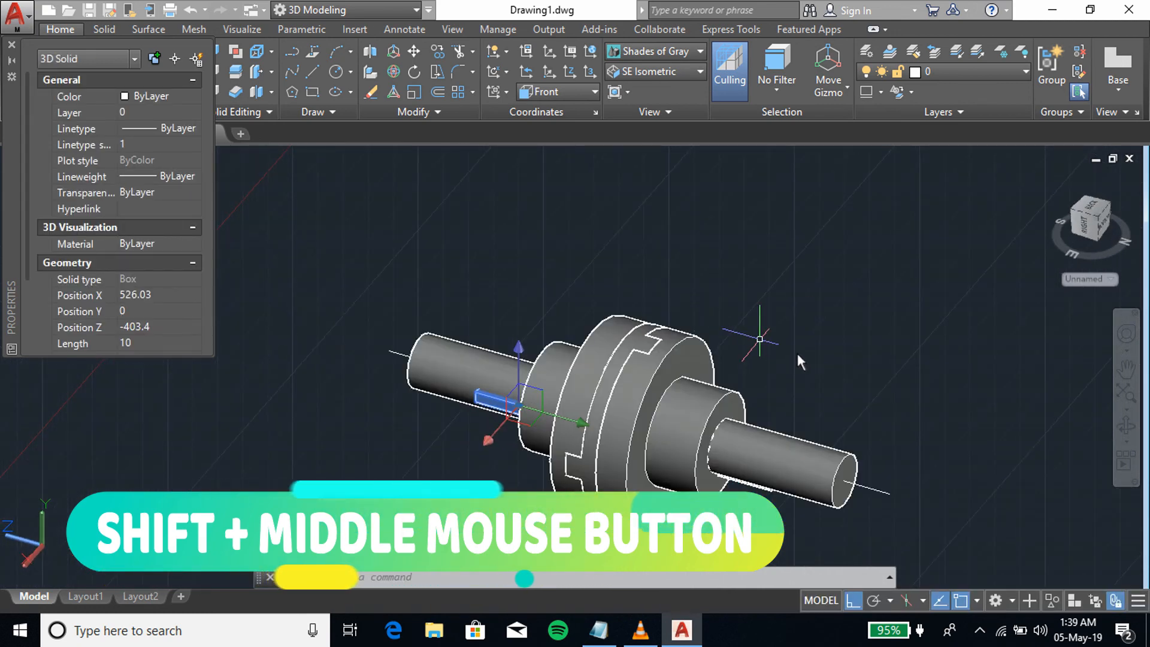
{"action": "middle_click_drag", "start_coordinate": [932, 397], "coordinate": [702, 263], "text": "shift"}
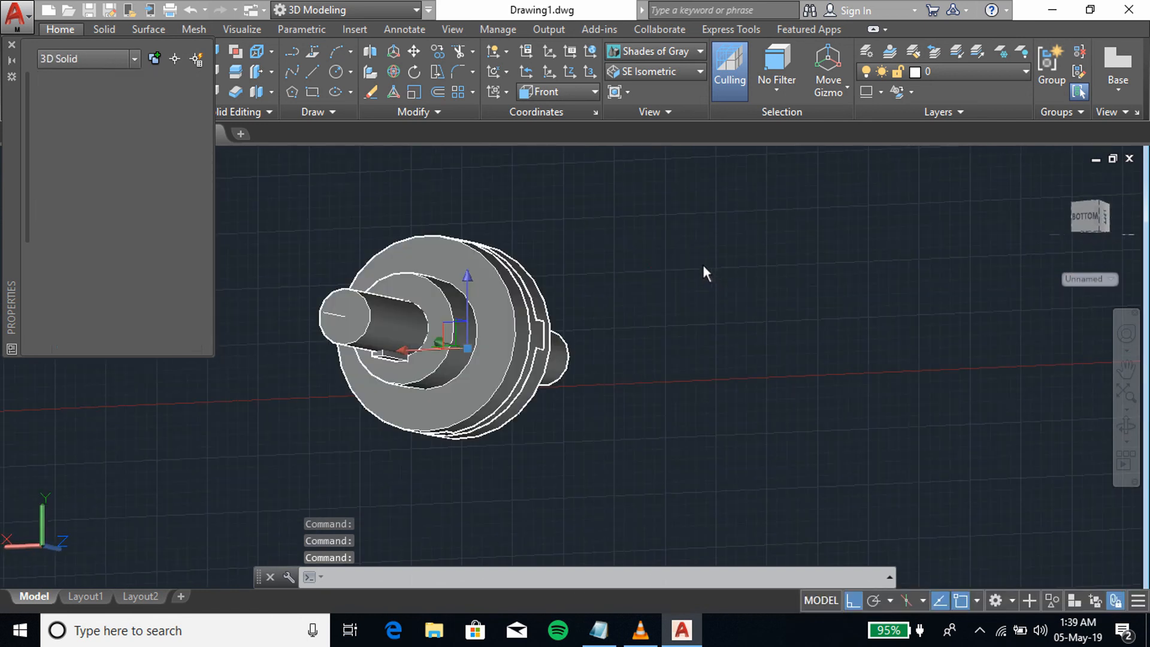
{"action": "left_click", "coordinate": [387, 357]}
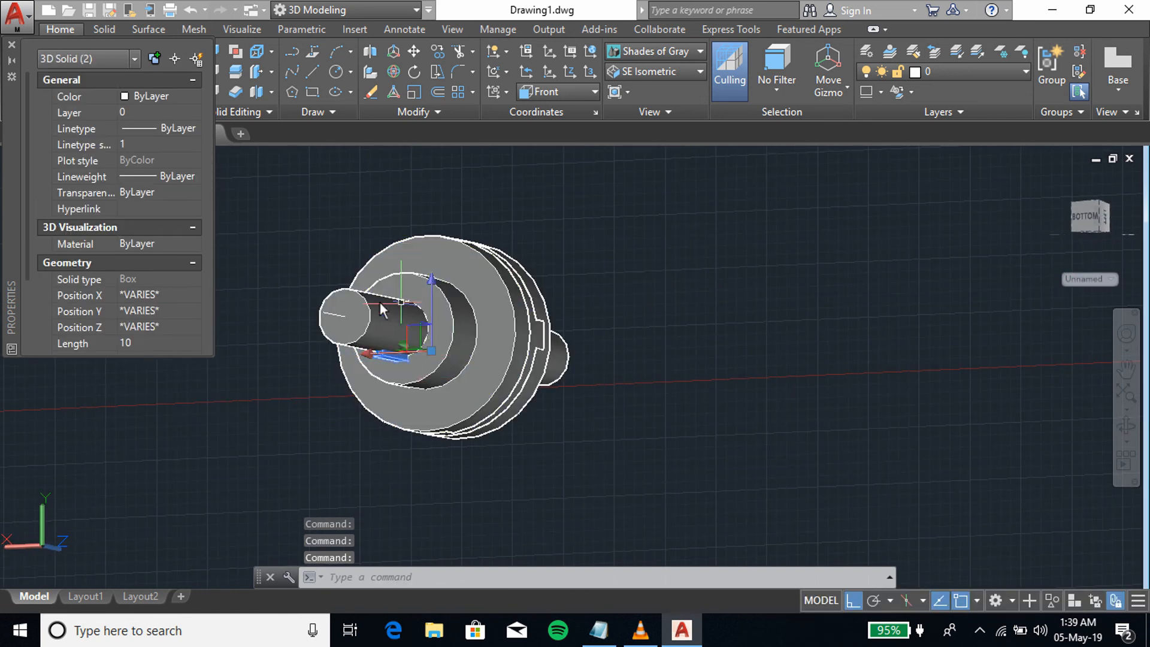
{"action": "left_click", "coordinate": [150, 97]}
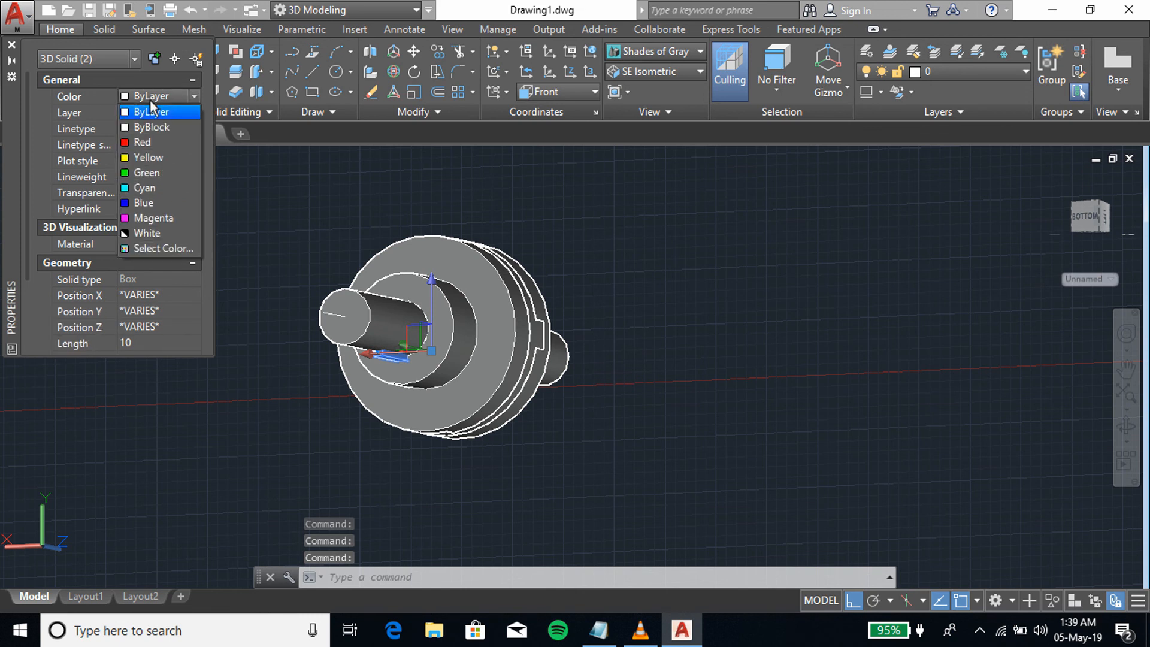
{"action": "left_click", "coordinate": [140, 204]}
{"action": "key", "text": "Escape"}
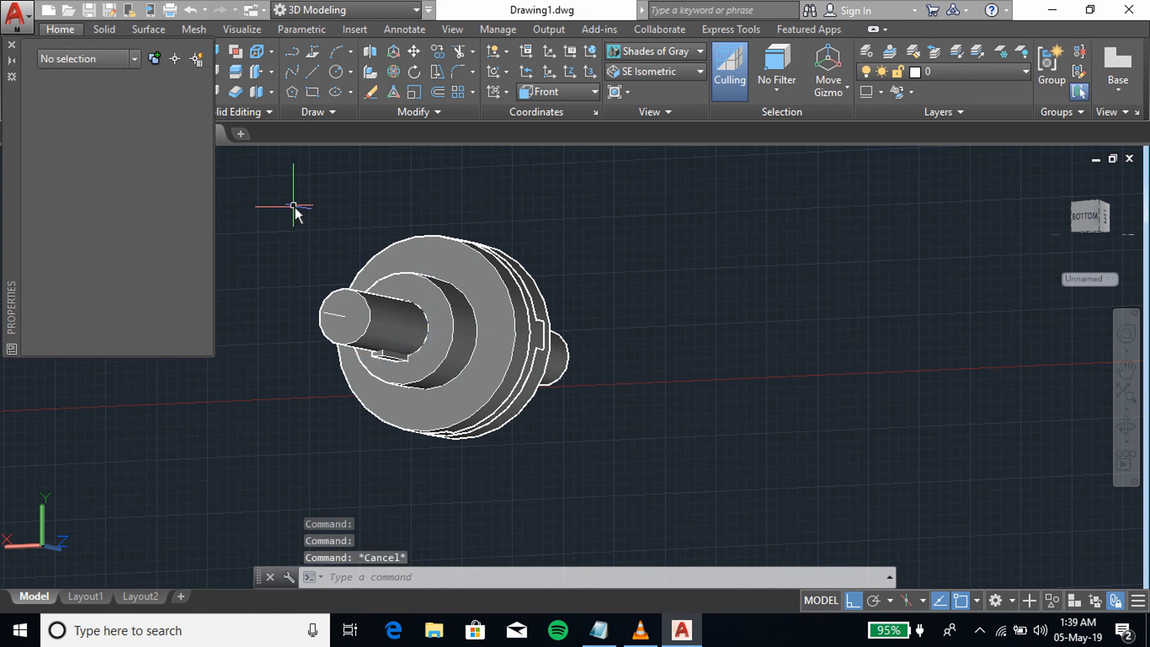
Step: Close the object properties and display the coupling in the Shaded with edges visual style, viewing it from the side
{"action": "left_click", "coordinate": [15, 46]}
{"action": "left_click", "coordinate": [105, 157]}
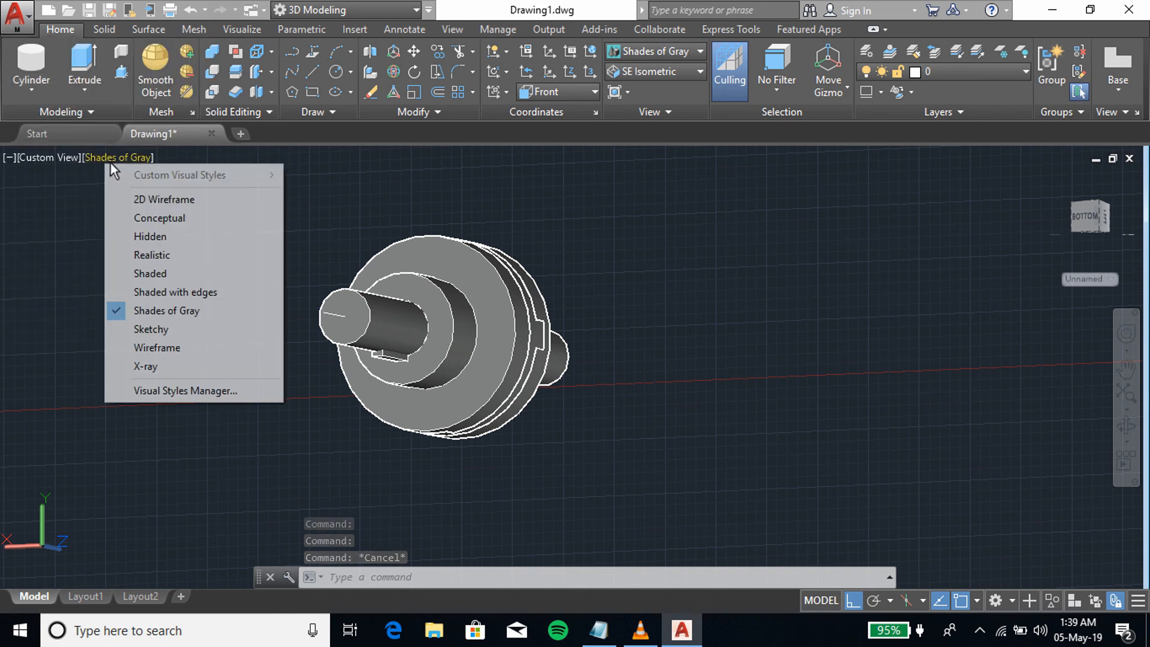
{"action": "left_click", "coordinate": [233, 288]}
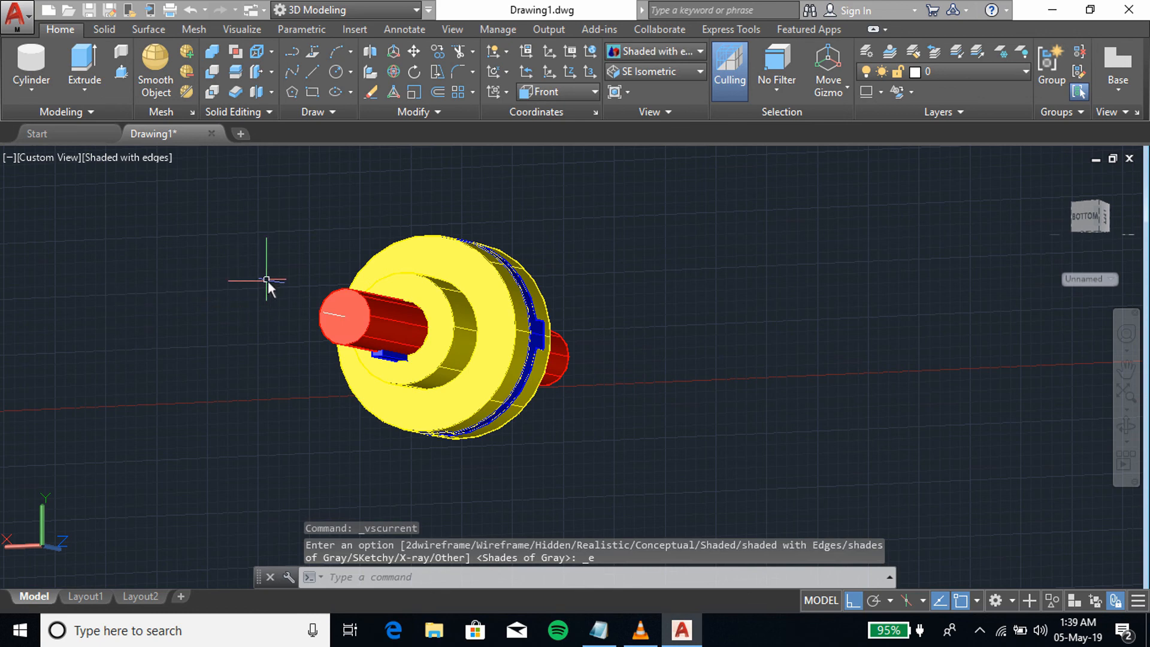
{"action": "middle_click_drag", "start_coordinate": [267, 282], "coordinate": [641, 300]}
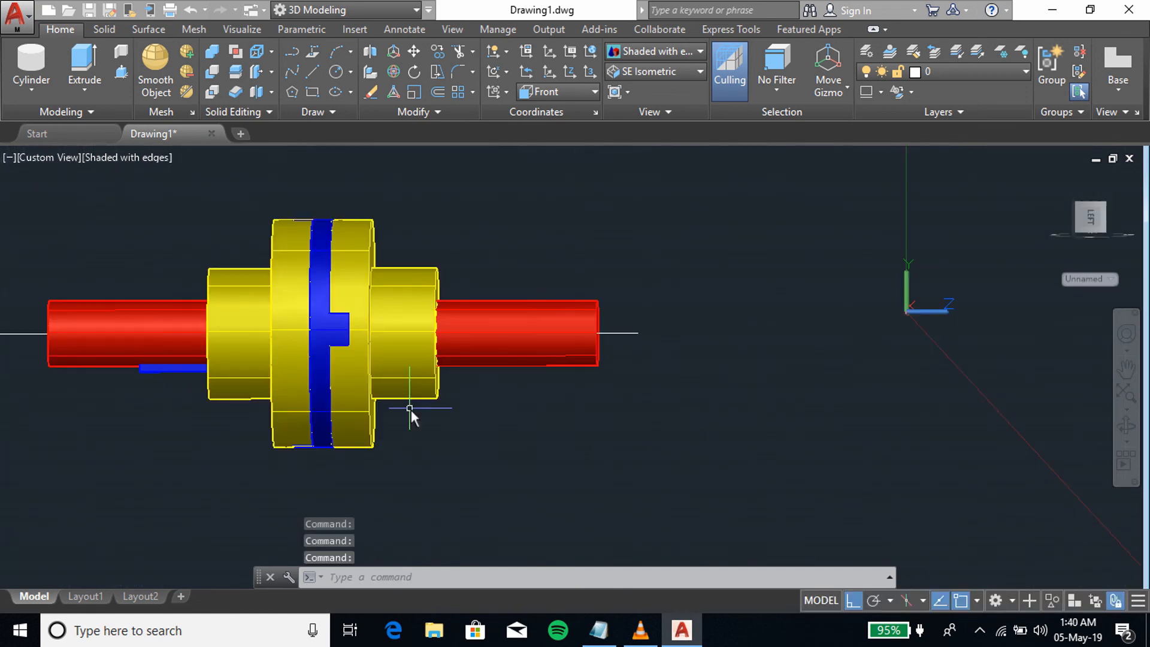
Step: Switch to Notepad and highlight the closing words "Thanks for watching", "SHARE" and "SUBSCRIBE" in 8th.txt
{"action": "left_click", "coordinate": [598, 630]}
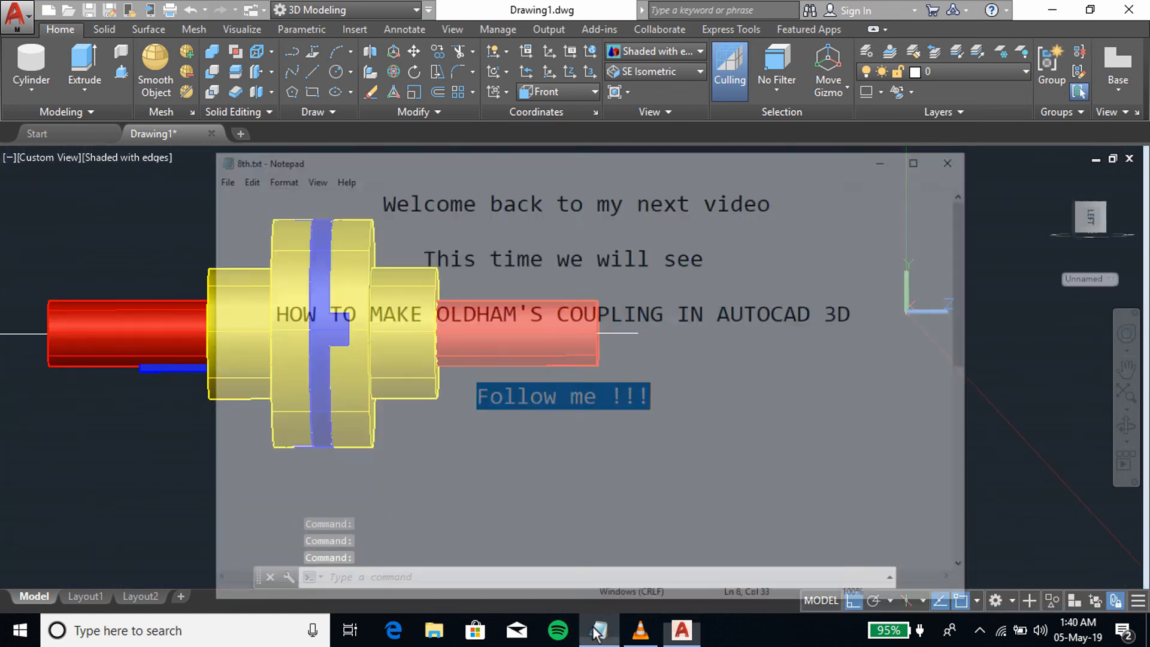
{"action": "left_click", "coordinate": [596, 453]}
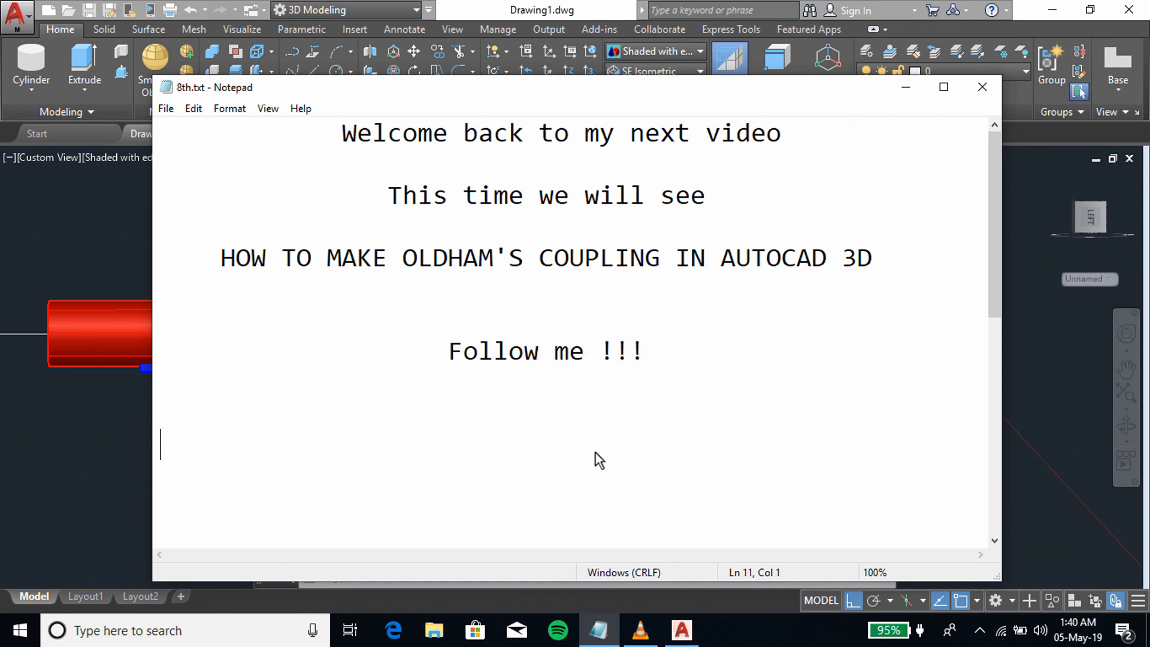
{"action": "scroll", "coordinate": [596, 453], "scroll_direction": "down", "scroll_amount": 5}
{"action": "left_click_drag", "start_coordinate": [413, 351], "coordinate": [723, 343]}
{"action": "left_click", "coordinate": [282, 414]}
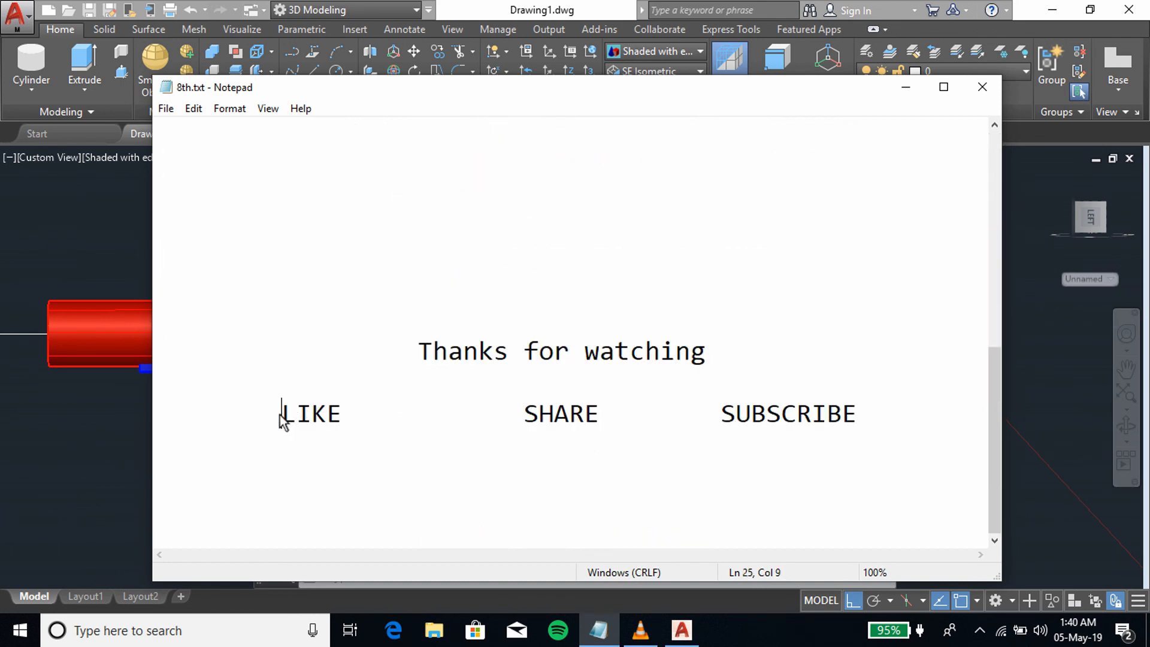
{"action": "left_click_drag", "start_coordinate": [509, 424], "coordinate": [587, 421]}
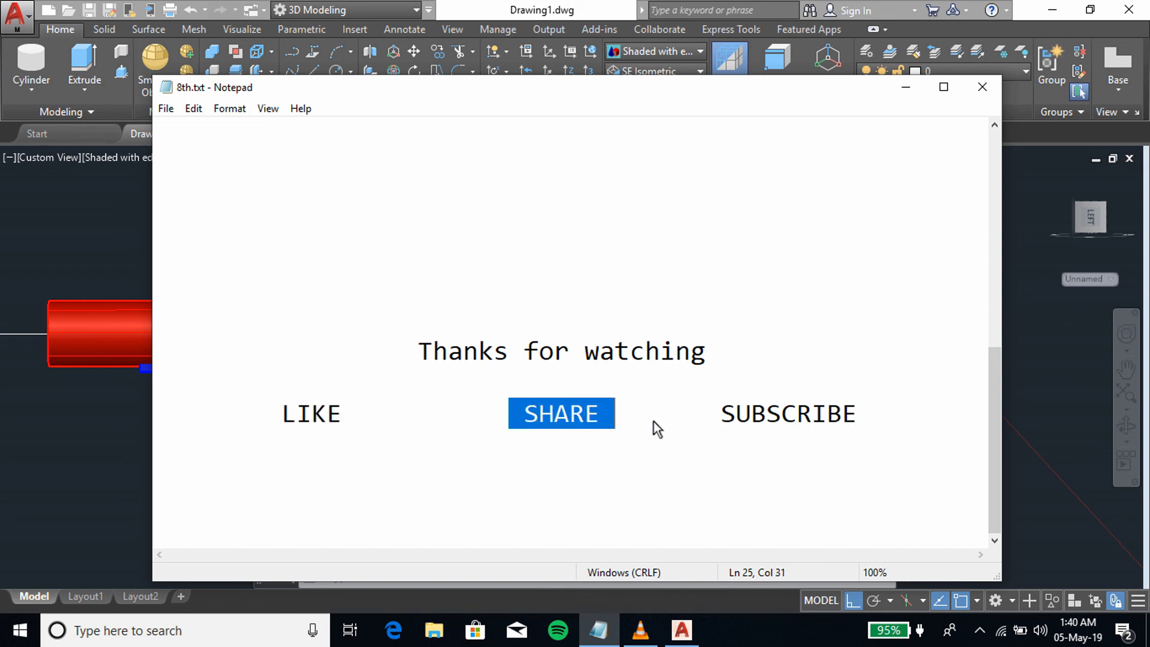
{"action": "left_click_drag", "start_coordinate": [721, 413], "coordinate": [860, 415]}
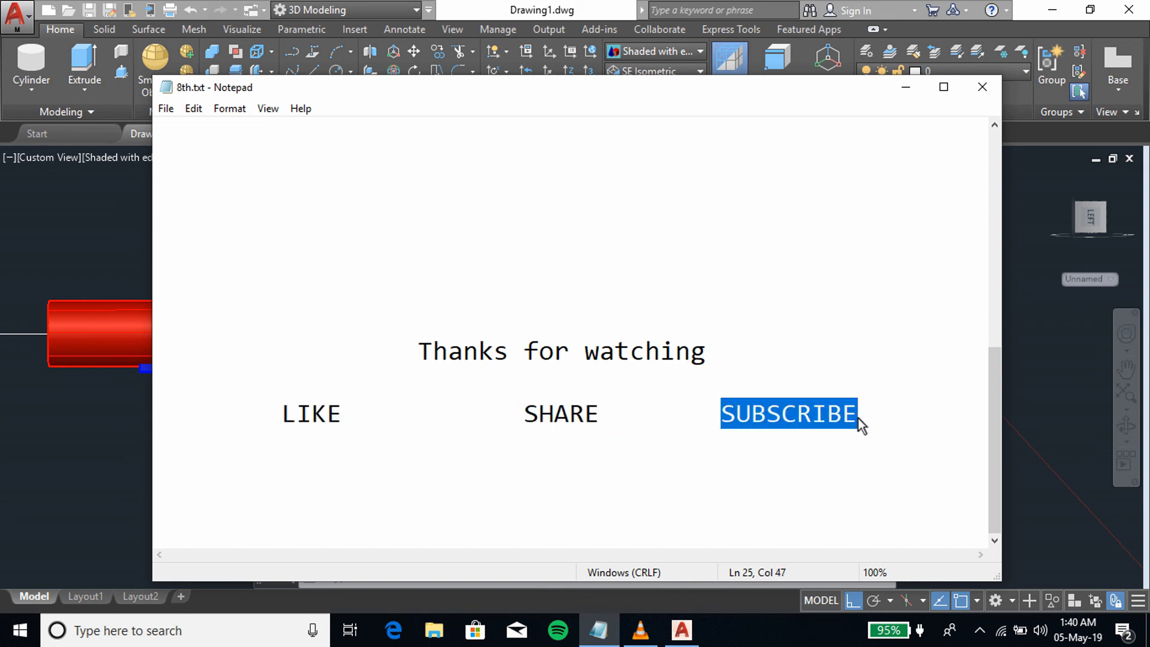